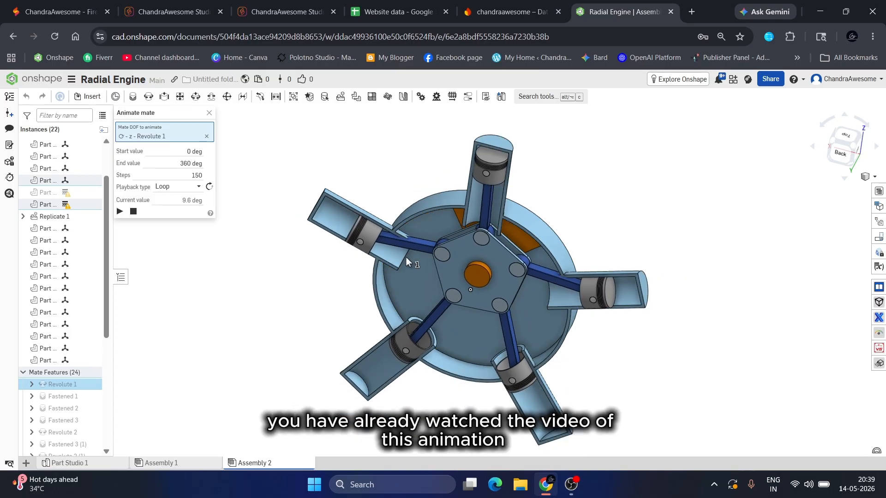
# Step: Examine the running radial engine animation from several angles and close the mate animation
pyautogui.moveTo(406, 256); pyautogui.dragTo(486, 228, button='right')
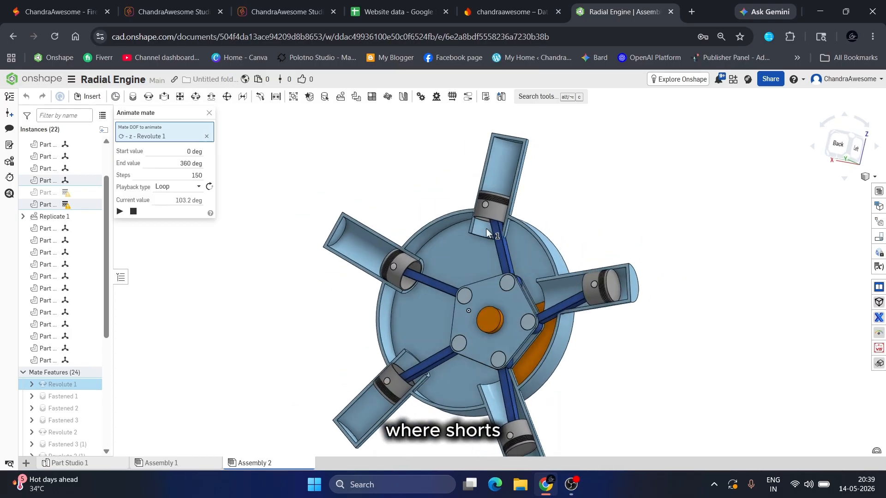
pyautogui.scroll(-3, 444, 258)
pyautogui.scroll(3, 443, 283)
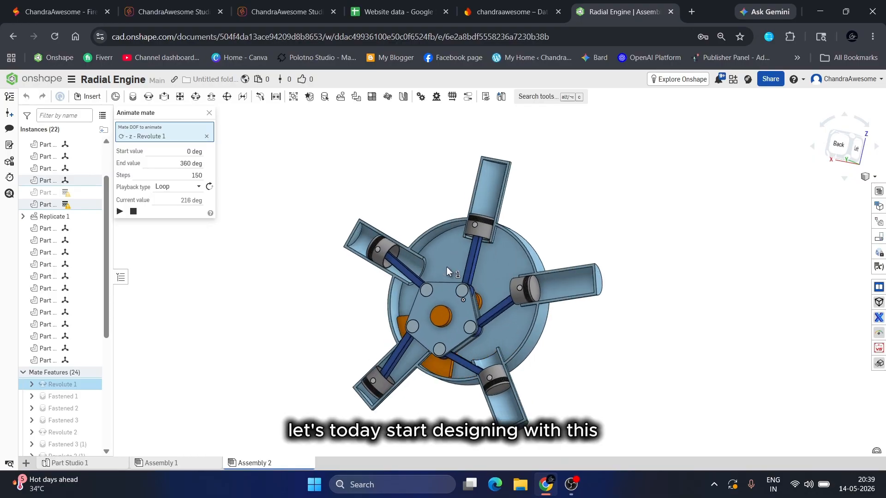
pyautogui.moveTo(447, 267); pyautogui.dragTo(461, 286, button='right')
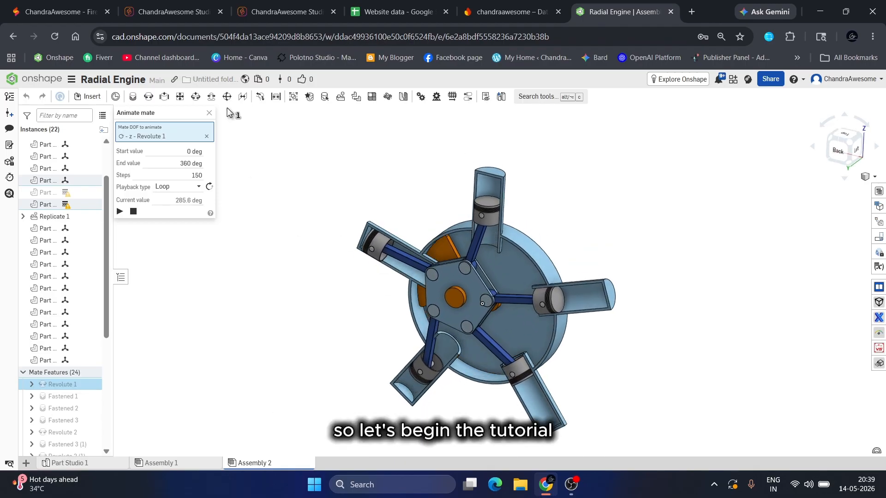
pyautogui.click(209, 113)
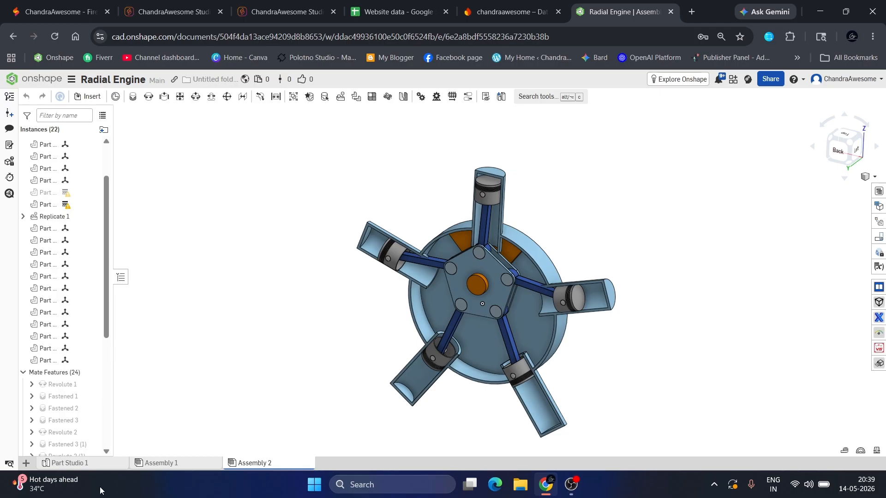
# Step: Create a new Part Studio in the Radial Engine document
pyautogui.moveTo(99, 467)
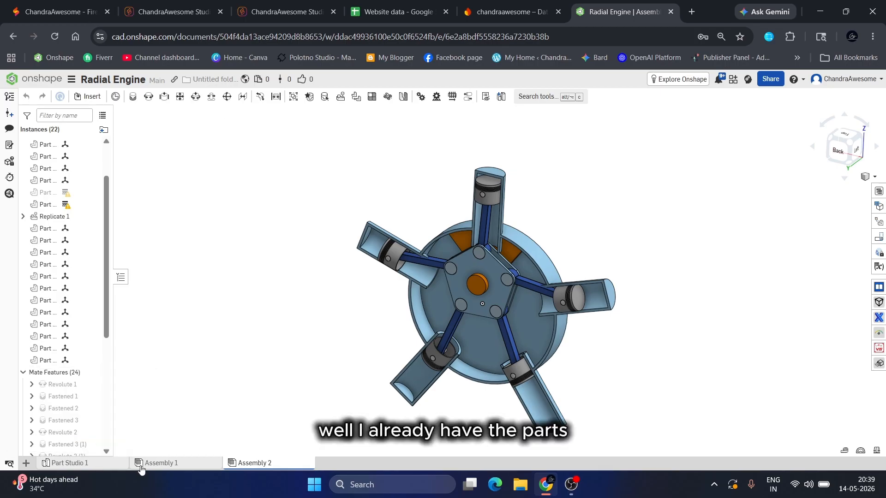
pyautogui.moveTo(142, 469)
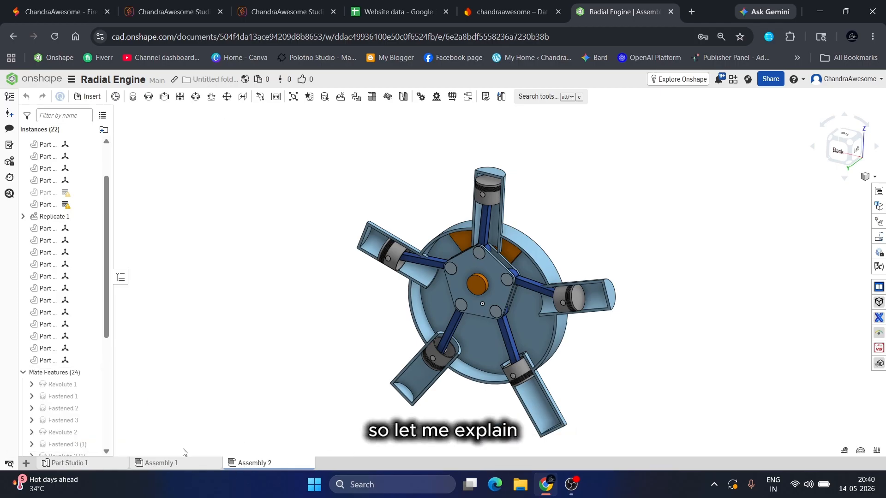
pyautogui.click(26, 463)
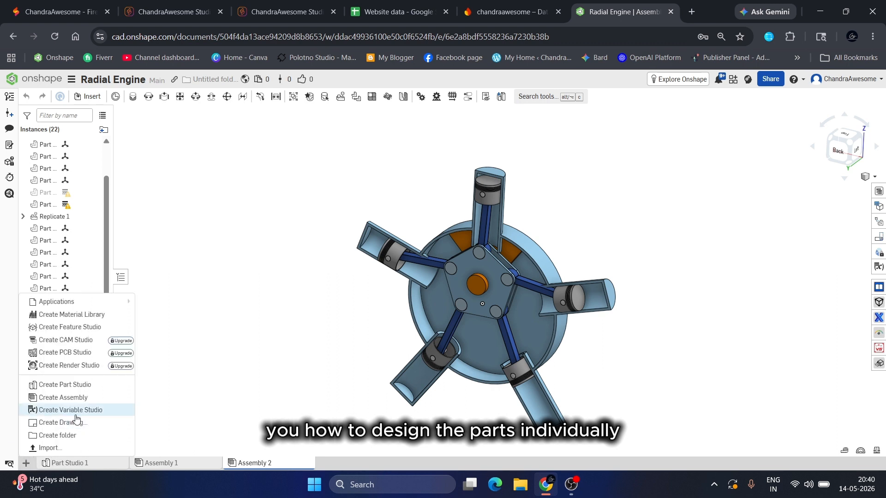
pyautogui.click(94, 390)
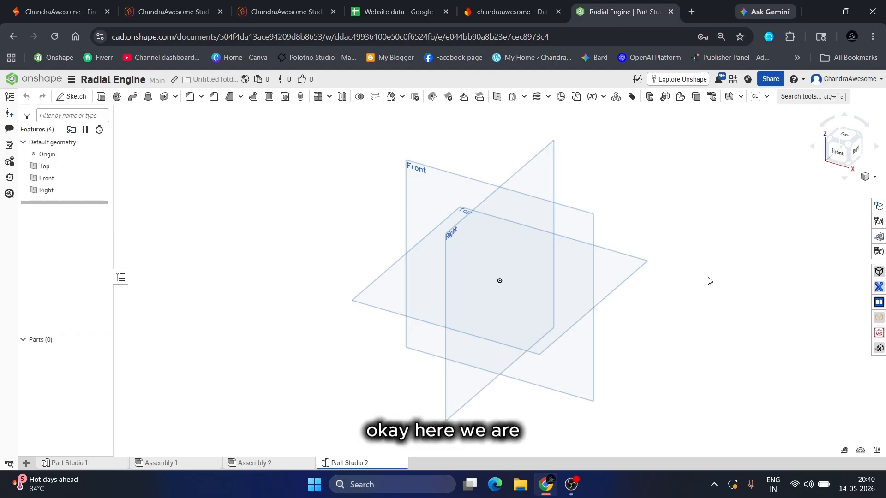
# Step: Start a new sketch on the Front plane, viewed from the front
pyautogui.click(838, 151)
pyautogui.click(359, 181)
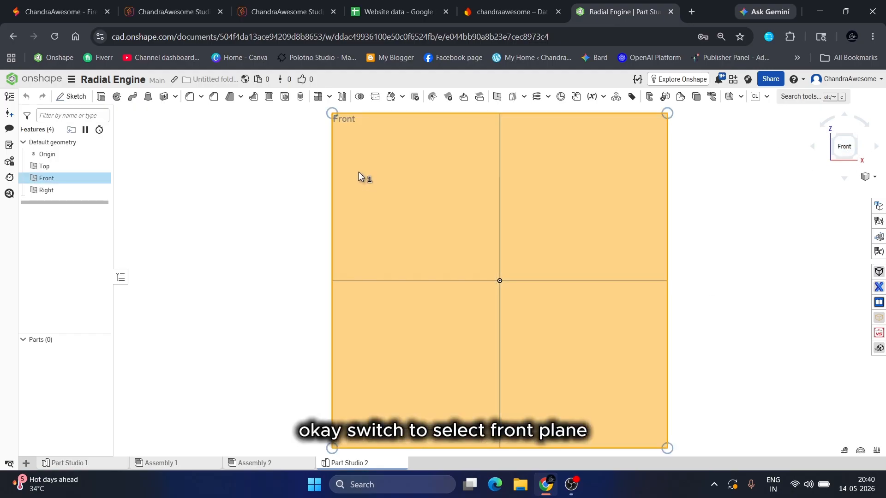
pyautogui.click(85, 98)
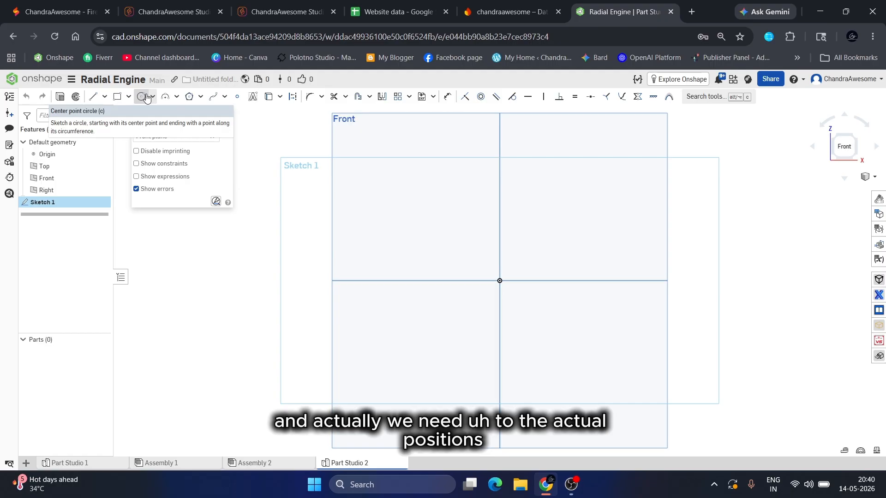
# Step: Sketch a five-sided inscribed polygon centred on the origin, with a construction circle about 3.43 in in diameter
pyautogui.click(199, 97)
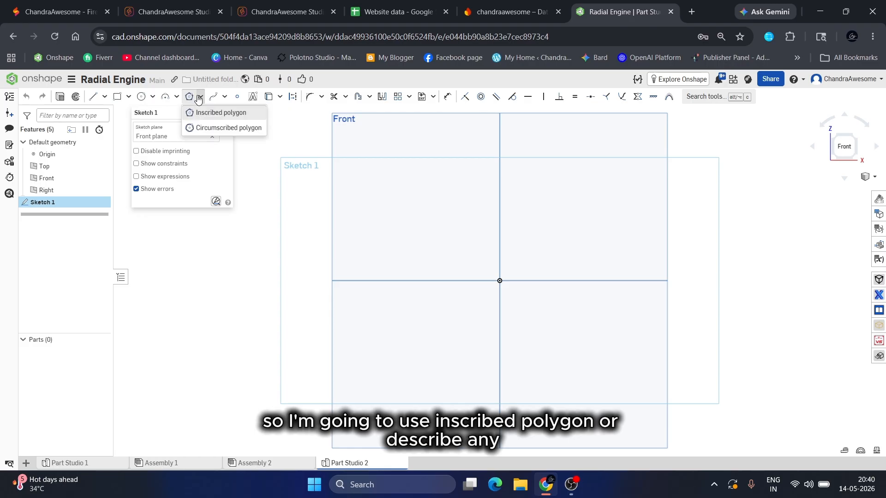
pyautogui.click(203, 115)
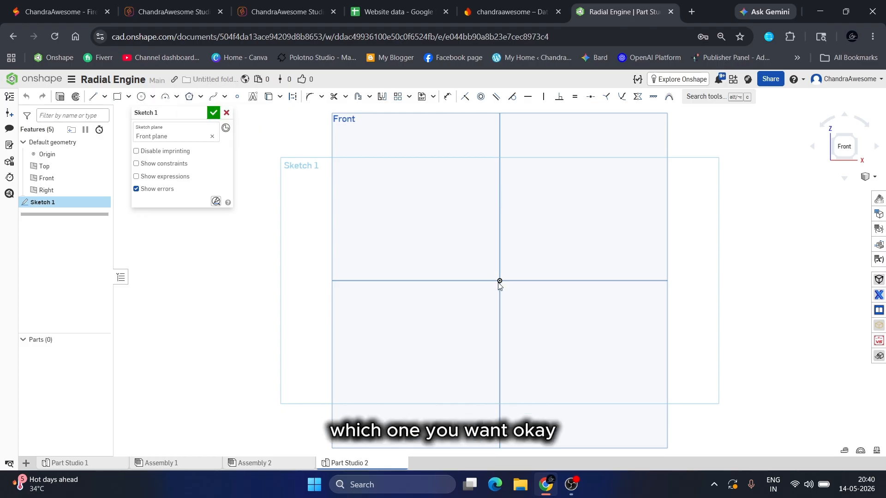
pyautogui.click(189, 97)
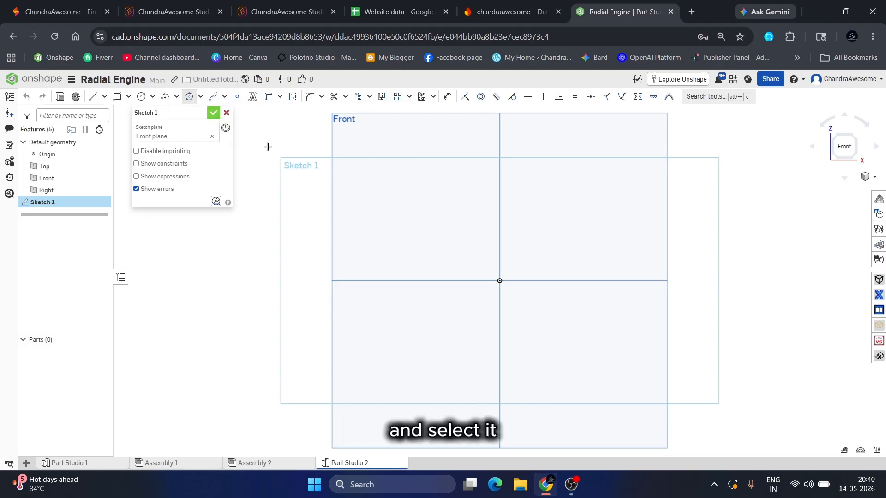
pyautogui.click(499, 280)
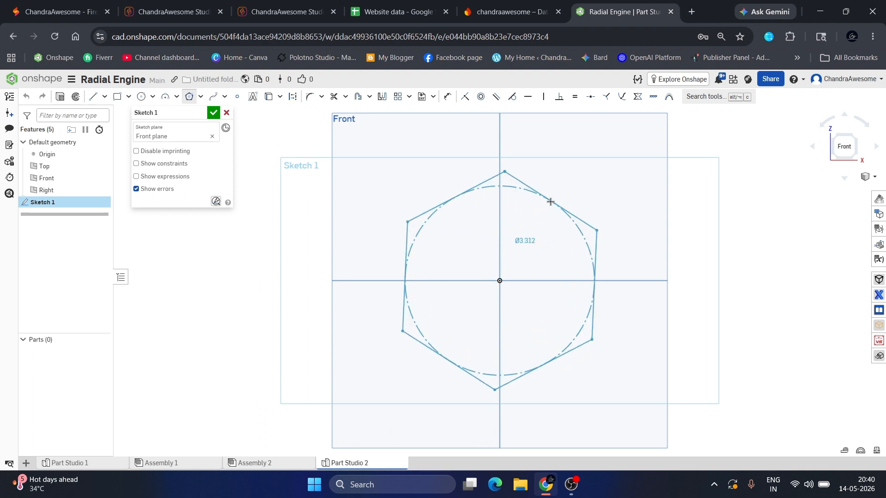
pyautogui.click(558, 193)
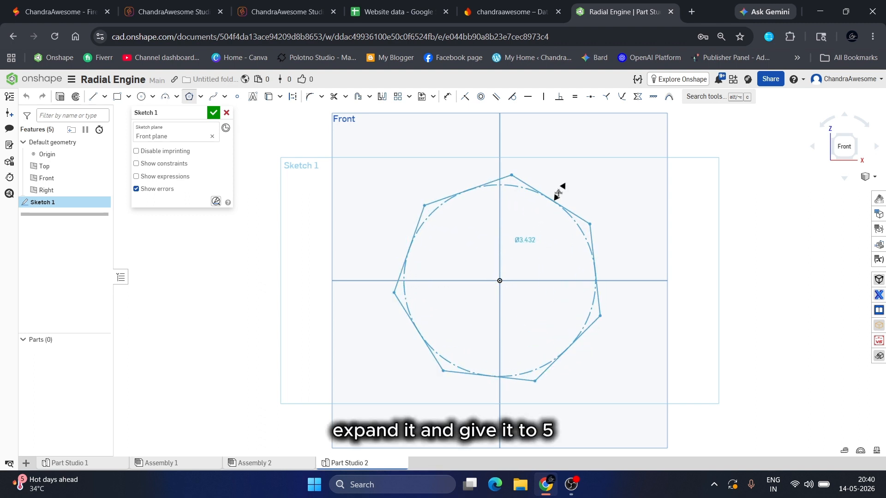
pyautogui.click(555, 199)
pyautogui.click(554, 203)
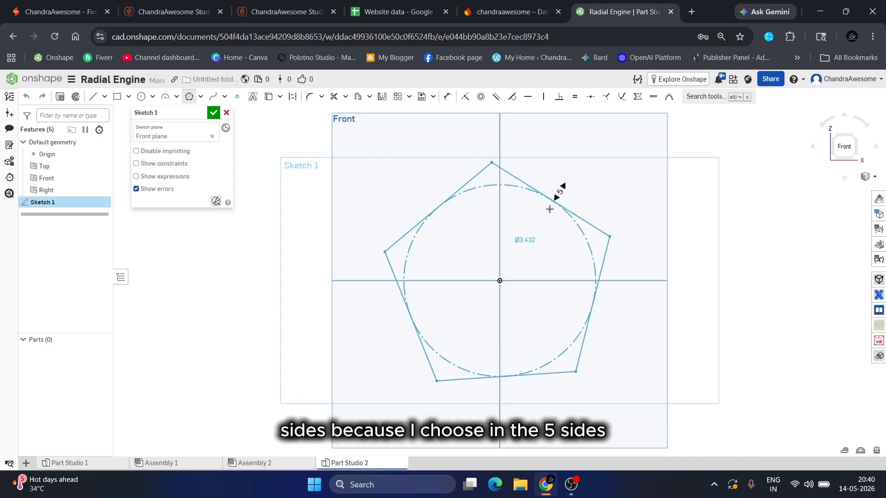
pyautogui.click(550, 209)
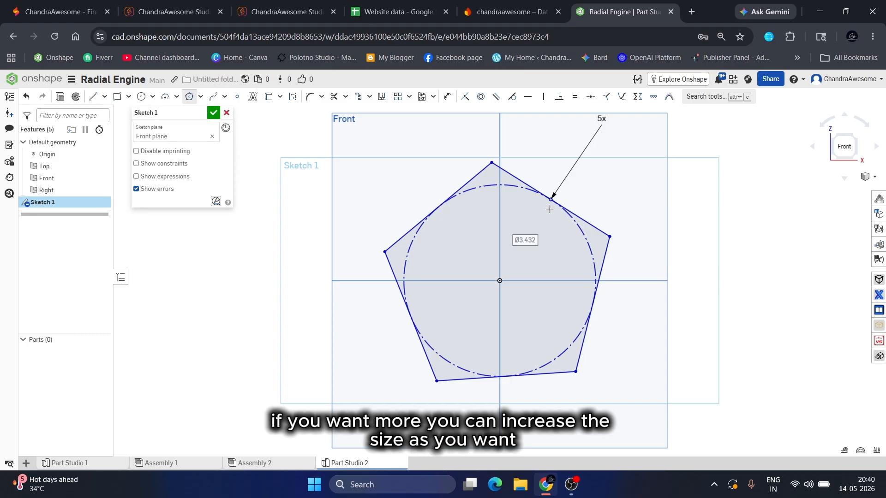
pyautogui.scroll(-3, 542, 236)
pyautogui.scroll(2, 608, 166)
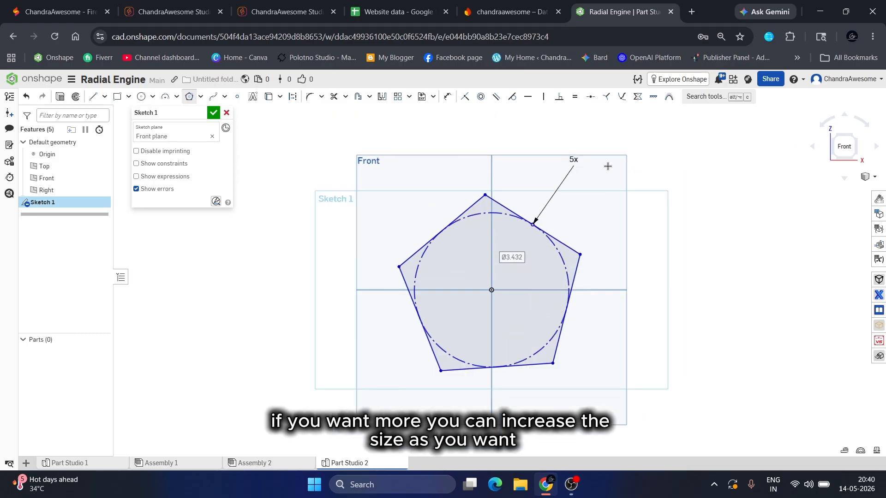
pyautogui.scroll(1, 533, 190)
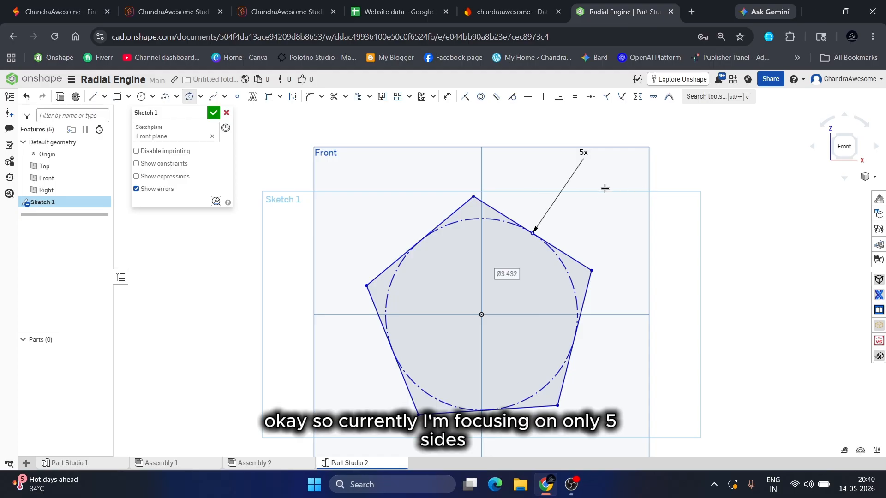
pyautogui.press('Escape')
# Step: Rotate the pentagon so that its top vertex lies vertically above the origin
pyautogui.click(474, 197)
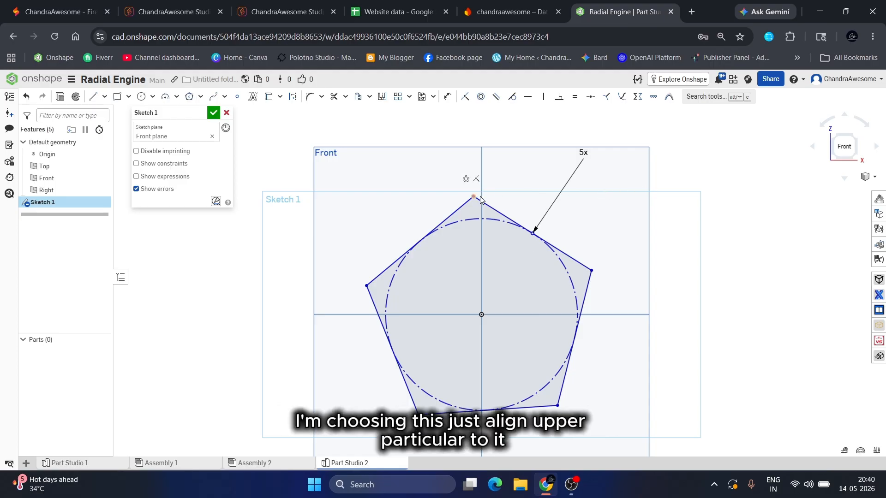
pyautogui.moveTo(479, 199); pyautogui.dragTo(482, 196)
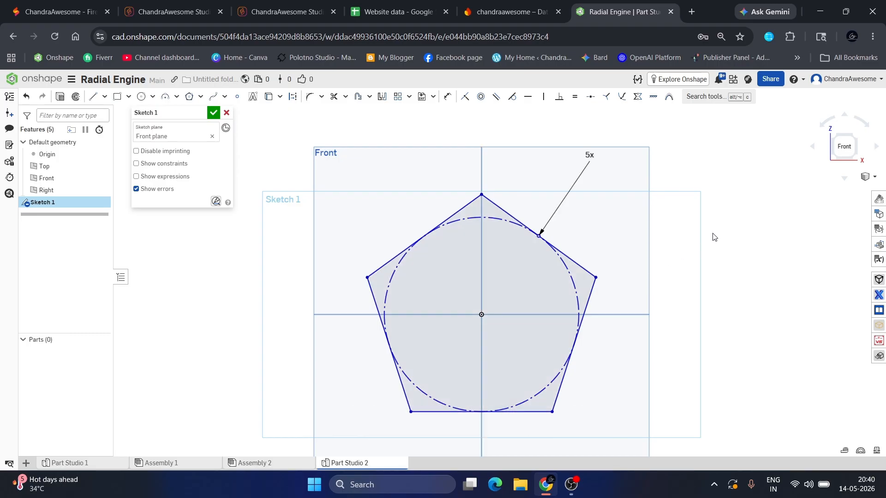
pyautogui.click(482, 195)
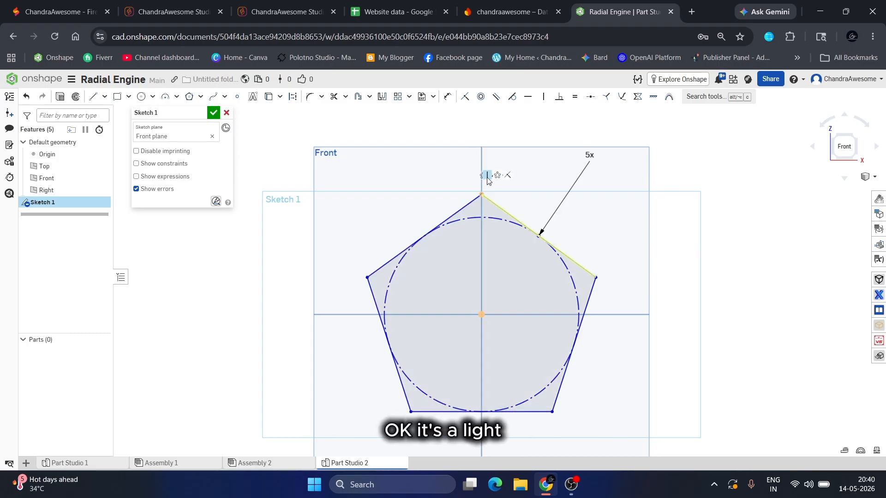
# Step: Dimension the pentagon's construction circle and set its diameter to 3 in
pyautogui.press('d')
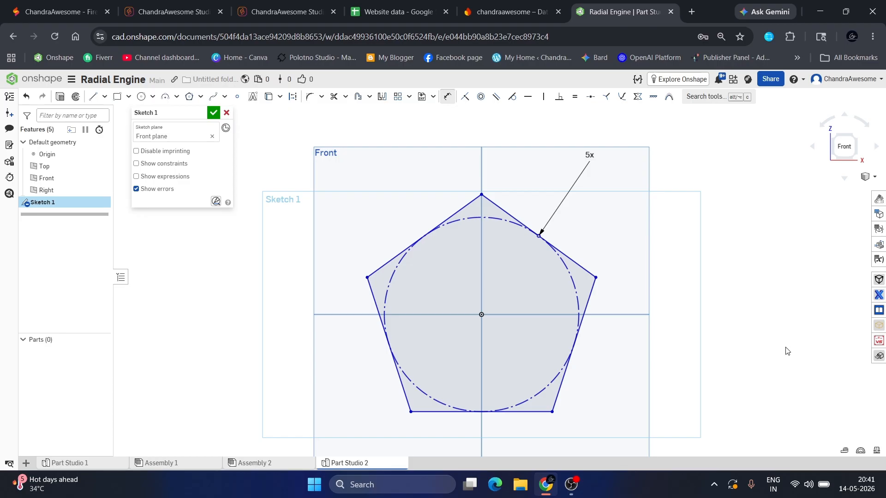
pyautogui.click(574, 289)
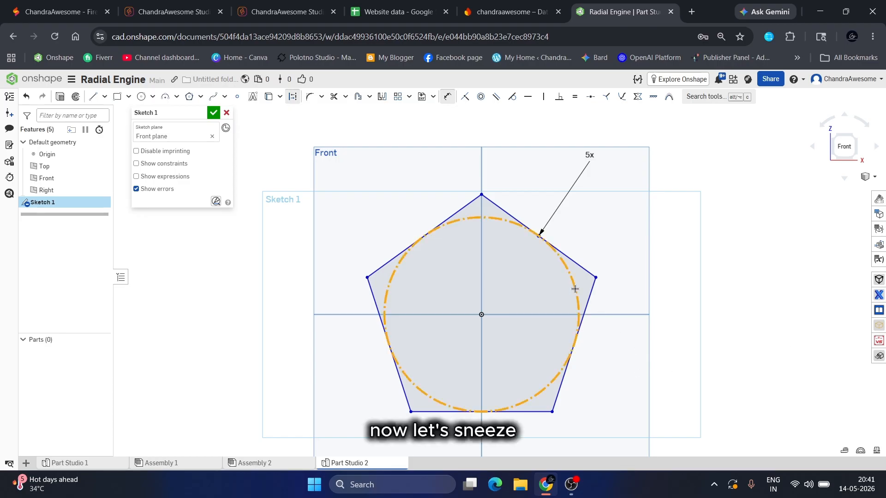
pyautogui.click(682, 259)
pyautogui.write('3.47961')
pyautogui.press('Return')
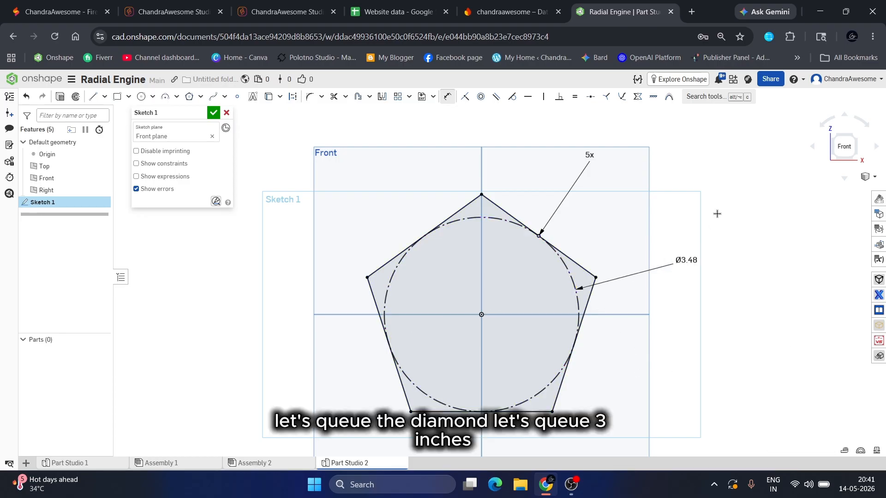
pyautogui.scroll(-1, 646, 398)
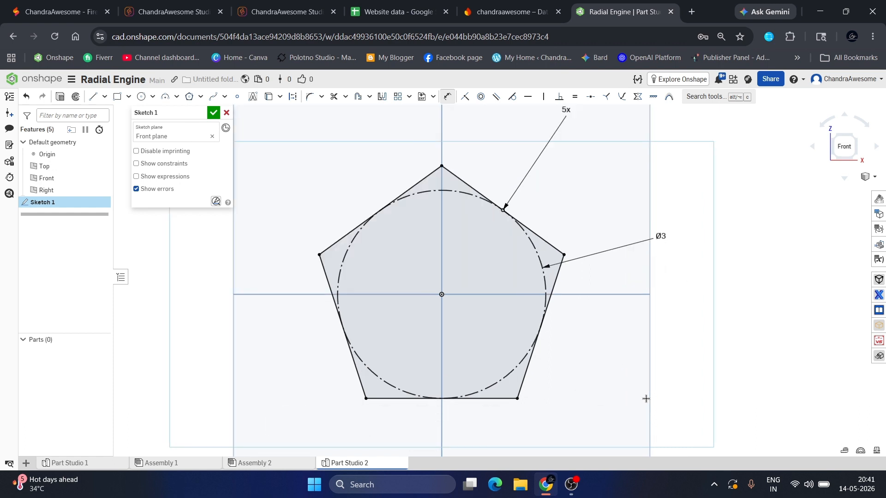
pyautogui.scroll(-1, 646, 398)
pyautogui.scroll(1, 544, 376)
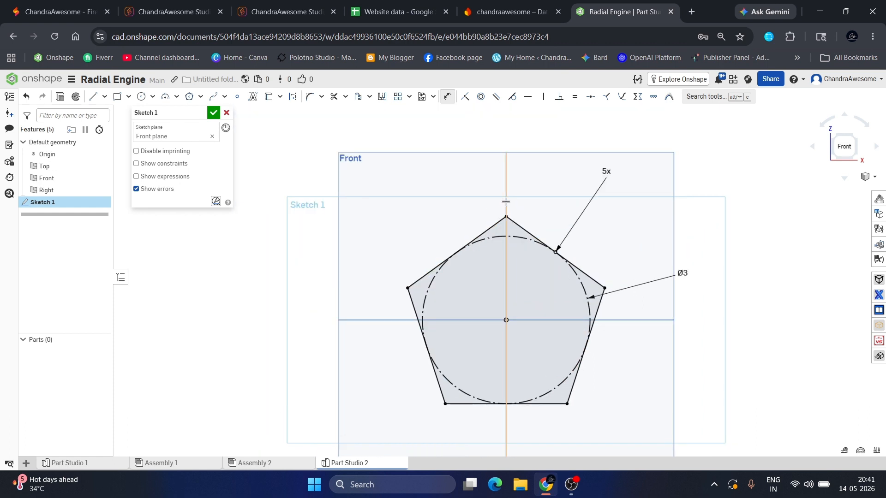
pyautogui.scroll(1, 505, 201)
pyautogui.scroll(-1, 487, 213)
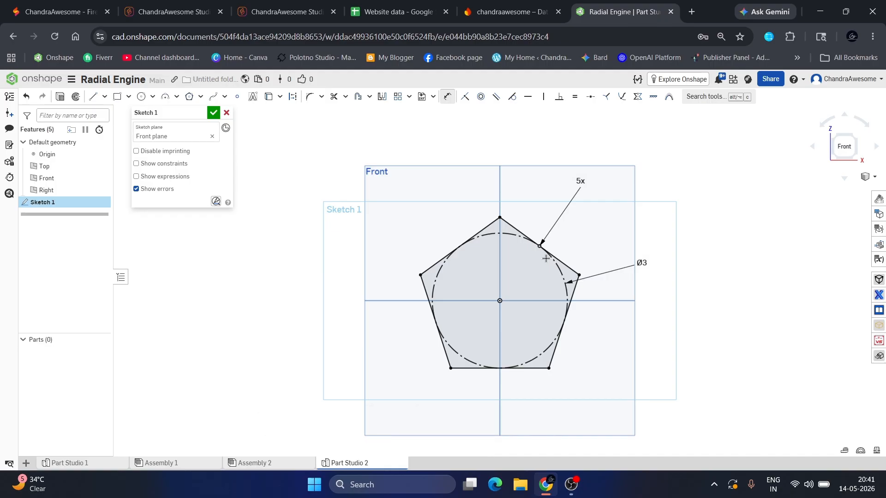
pyautogui.scroll(1, 546, 258)
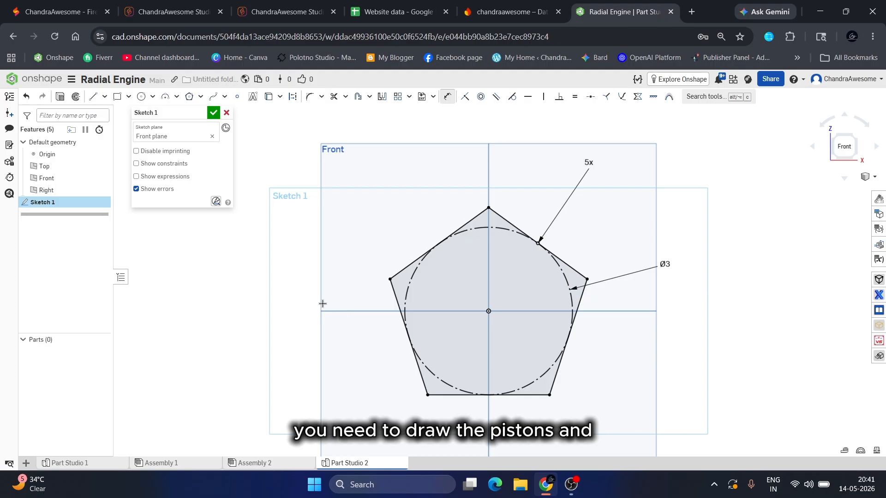
# Step: Open Part Studio 1 and examine how the pentagonal plate of the finished engine connects to the rods and pistons
pyautogui.click(61, 463)
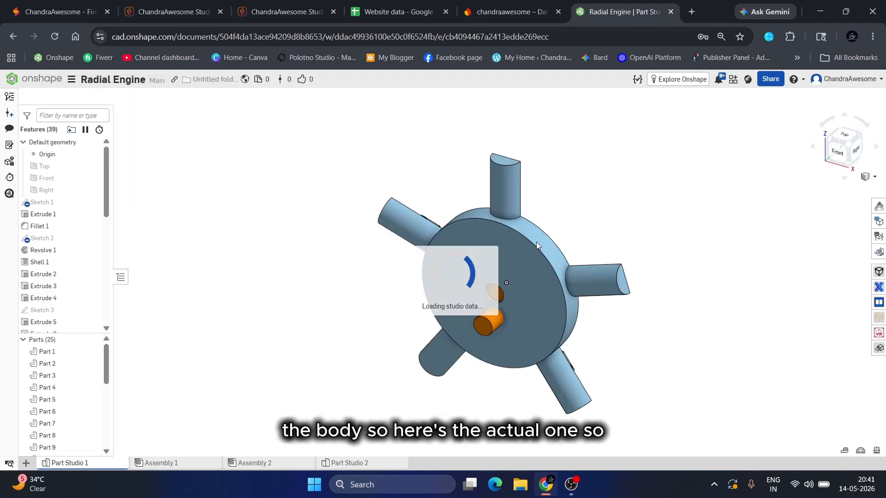
pyautogui.moveTo(535, 242); pyautogui.dragTo(424, 236, button='right')
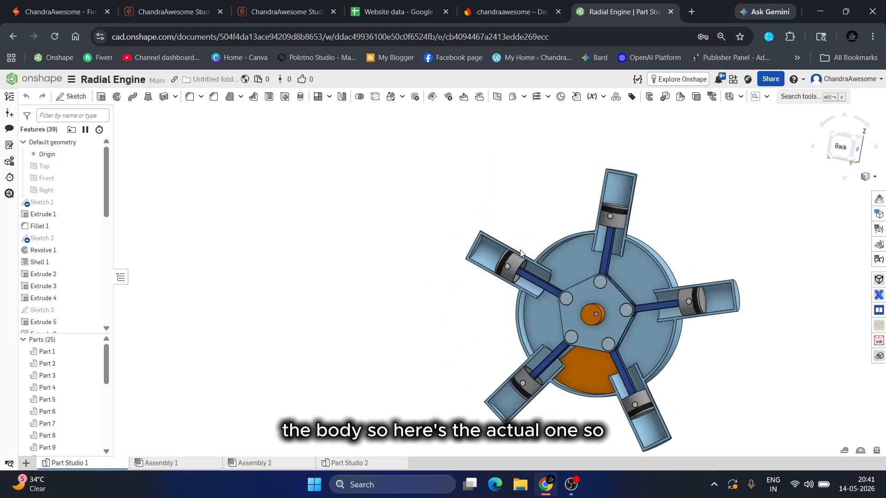
pyautogui.scroll(4, 624, 262)
pyautogui.moveTo(622, 259); pyautogui.dragTo(579, 207, button='right')
pyautogui.scroll(-4, 611, 261)
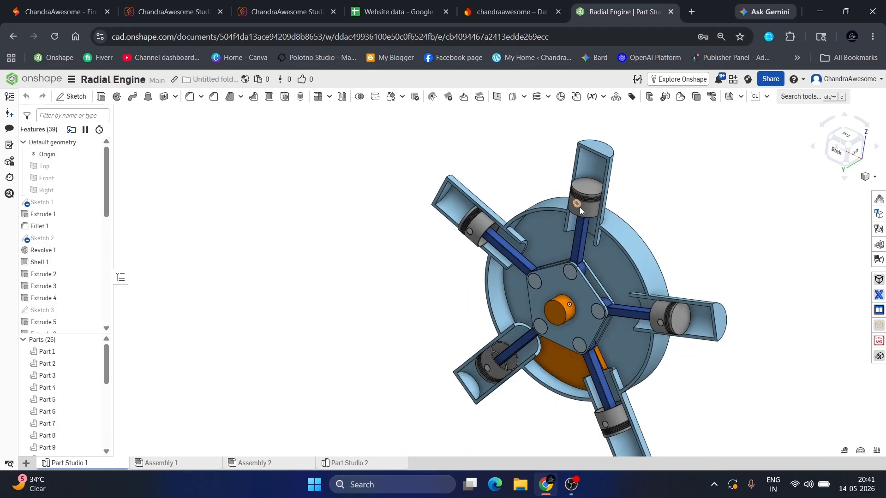
pyautogui.moveTo(56, 205)
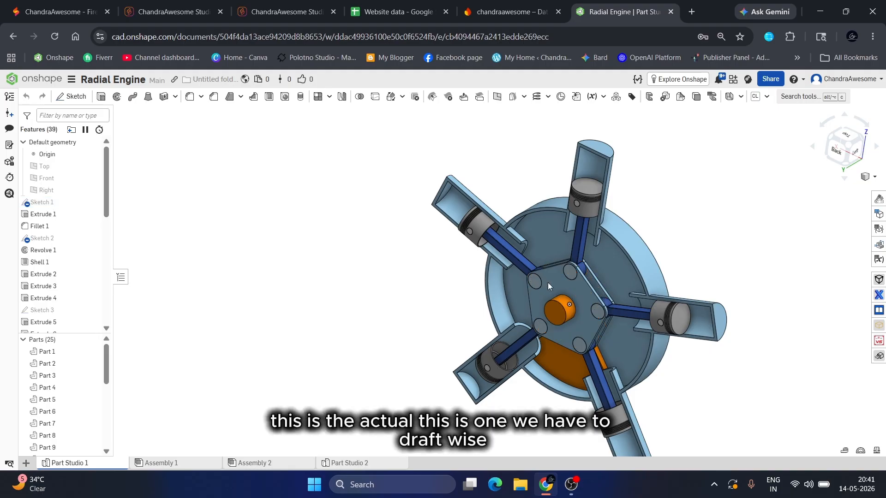
pyautogui.scroll(5, 615, 296)
pyautogui.click(526, 287)
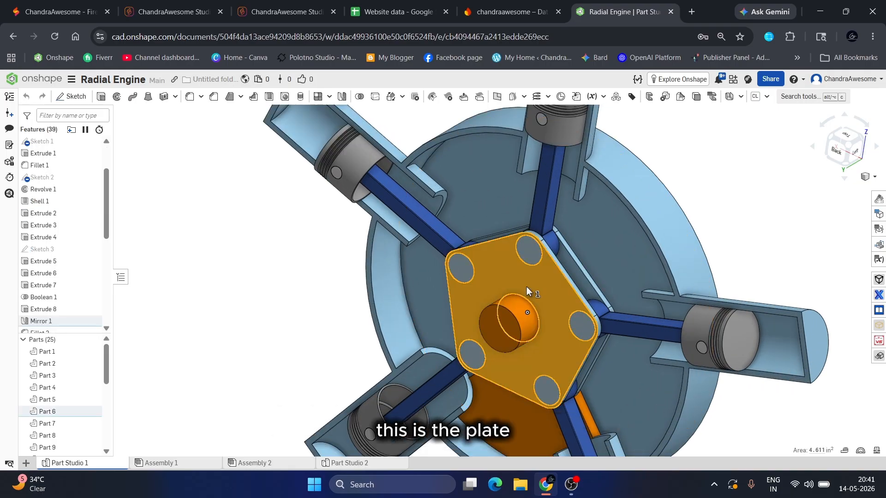
pyautogui.scroll(-5, 527, 287)
pyautogui.scroll(3, 527, 287)
pyautogui.scroll(-3, 533, 245)
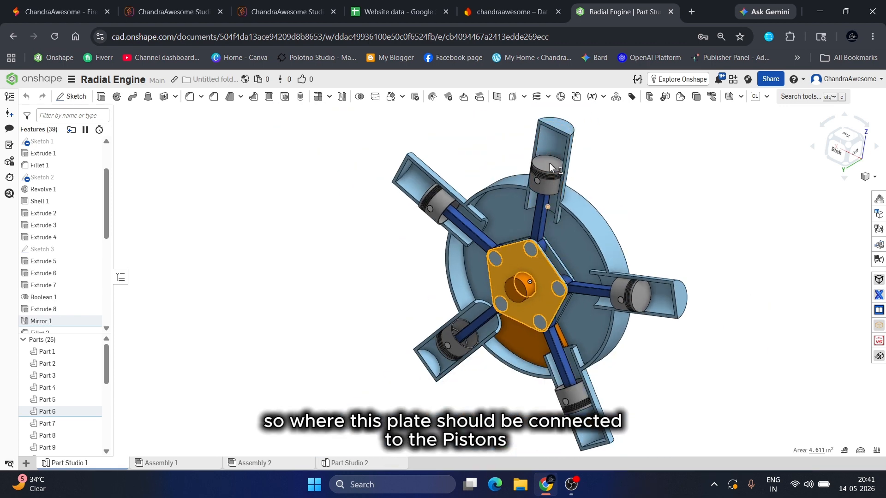
# Step: Return to Part Studio 2 and sketch a circle about 0.47 in in diameter centred on the pentagon's top vertex
pyautogui.click(398, 280)
pyautogui.click(361, 463)
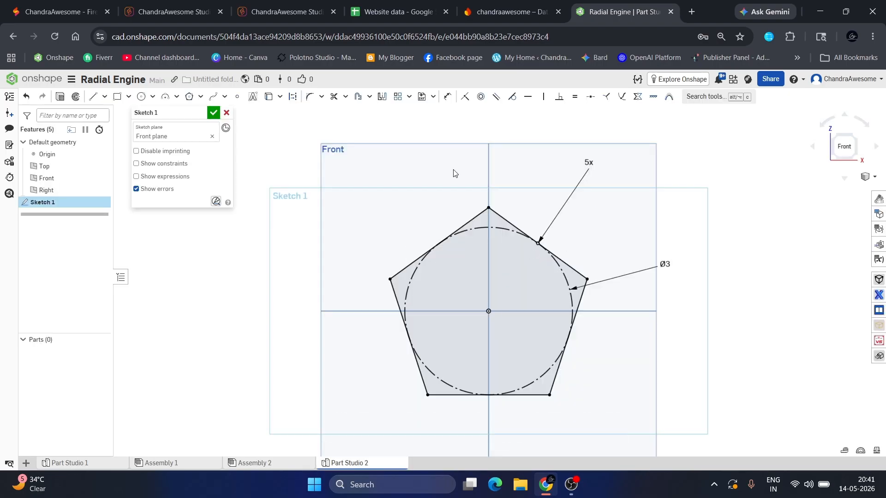
pyautogui.scroll(-1, 560, 215)
pyautogui.scroll(2, 598, 274)
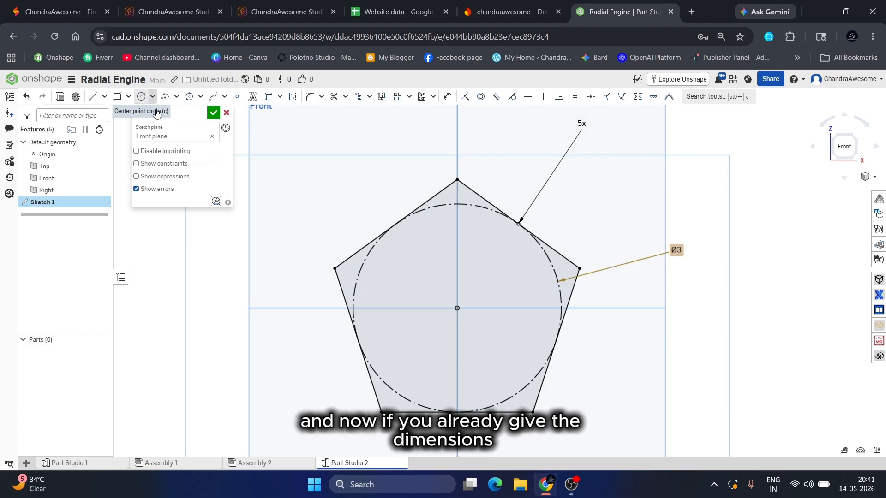
pyautogui.scroll(-1, 624, 214)
pyautogui.click(141, 96)
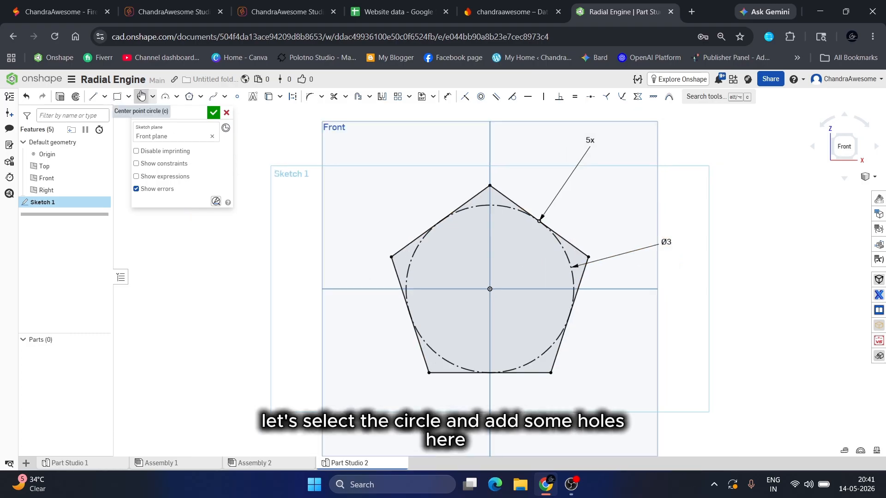
pyautogui.click(493, 189)
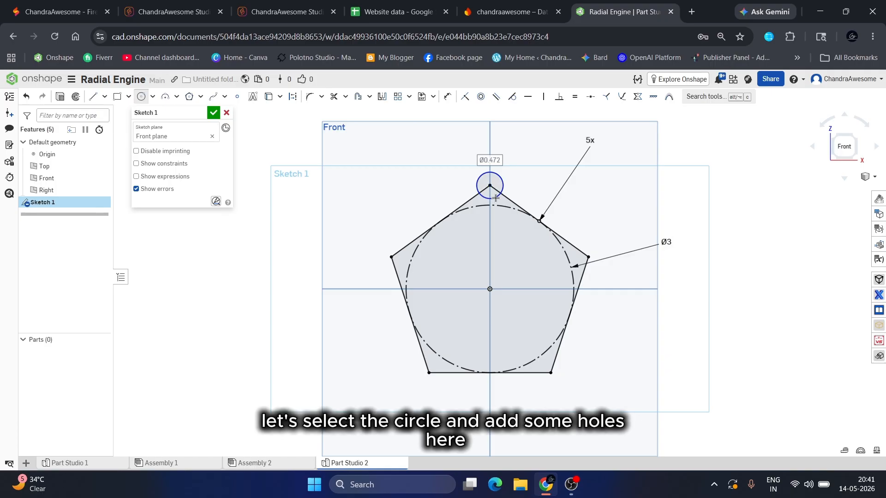
pyautogui.click(495, 198)
# Step: Dimension the circle at the pentagon's top vertex and set its diameter to 0.5 in
pyautogui.press('d')
pyautogui.click(502, 183)
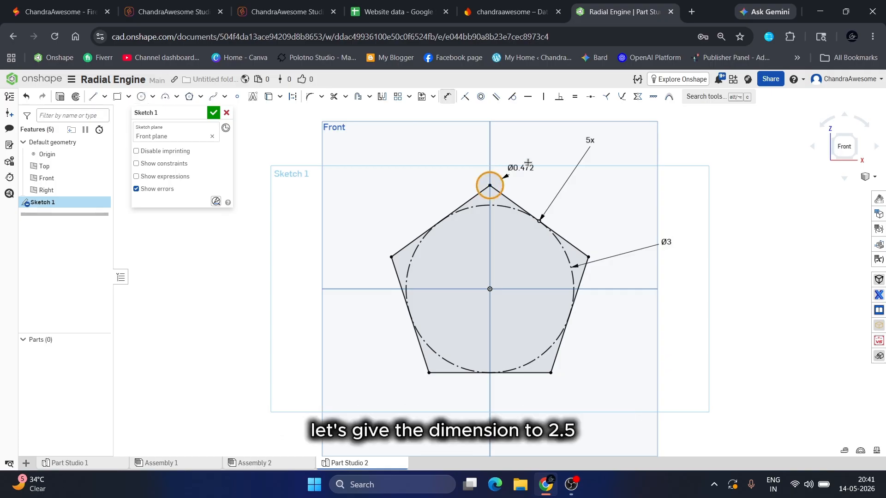
pyautogui.click(527, 162)
pyautogui.write('0.5')
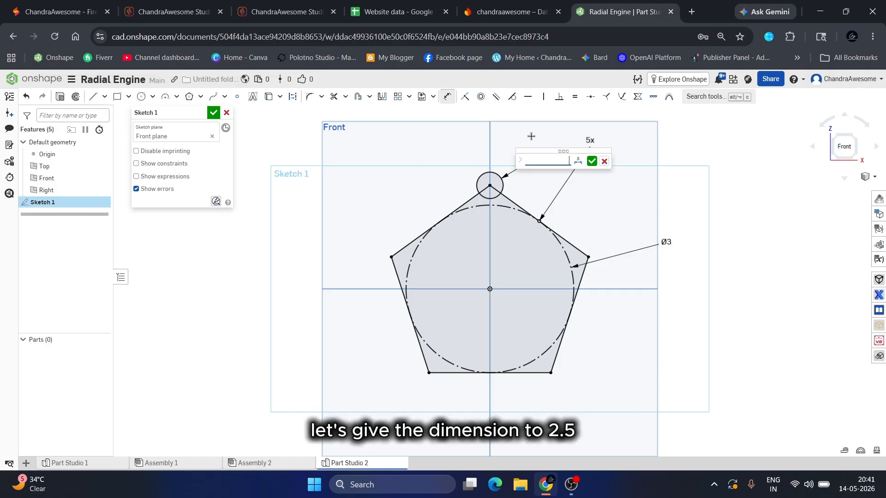
pyautogui.press('Return')
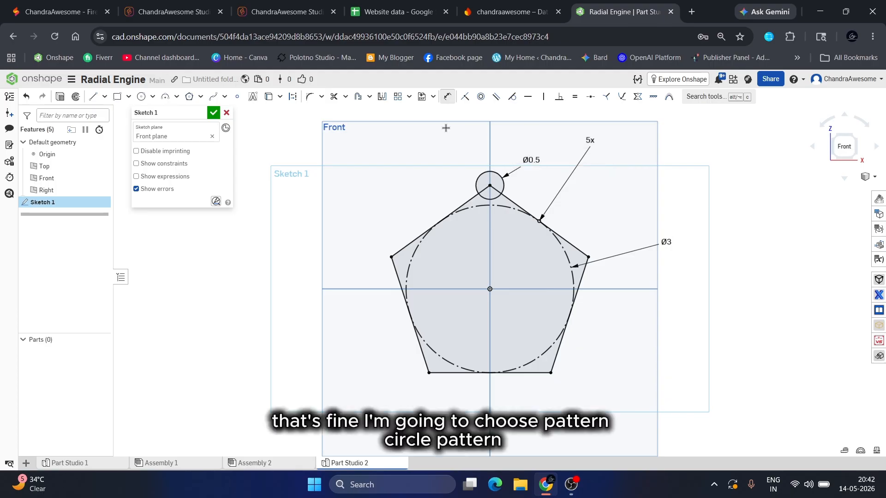
# Step: Create a circular pattern of the 0.5 in circle around the origin with 5 instances, one on each pentagon vertex
pyautogui.click(369, 97)
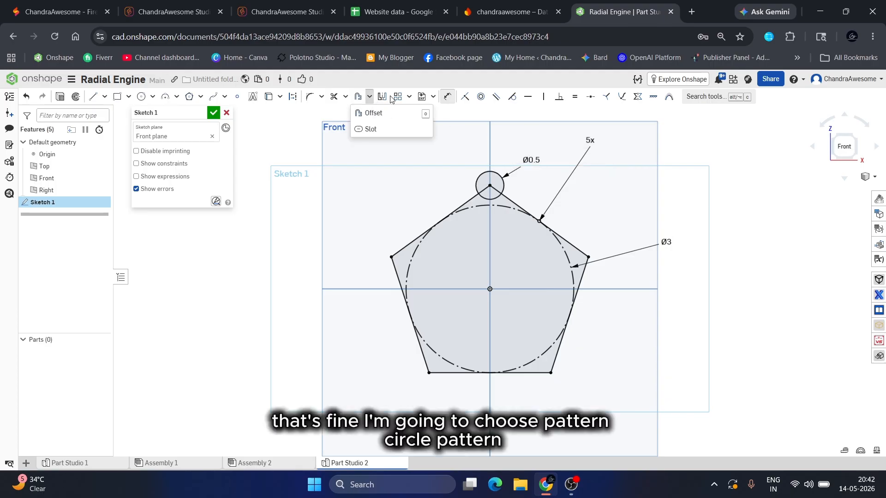
pyautogui.click(409, 96)
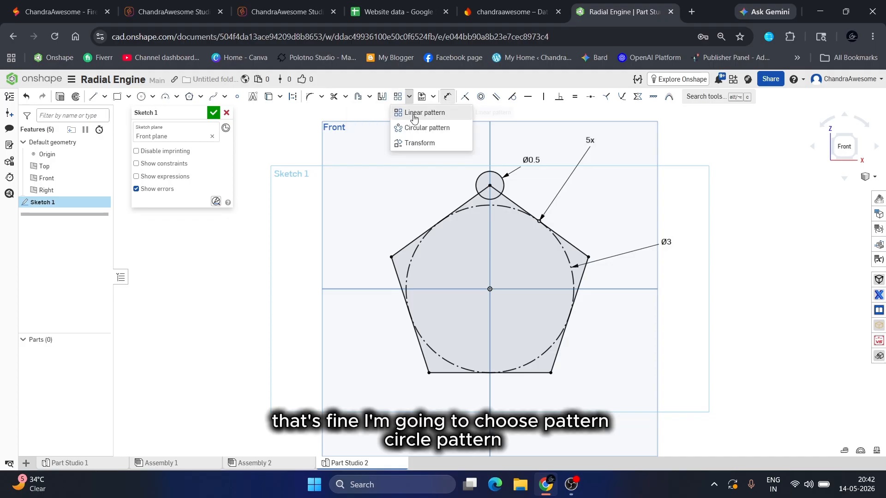
pyautogui.click(422, 126)
pyautogui.click(484, 175)
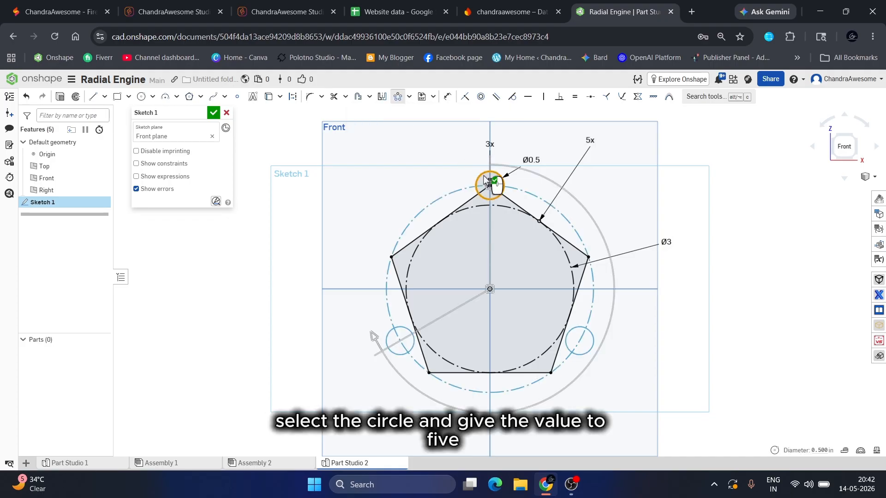
pyautogui.click(490, 146)
pyautogui.write('5')
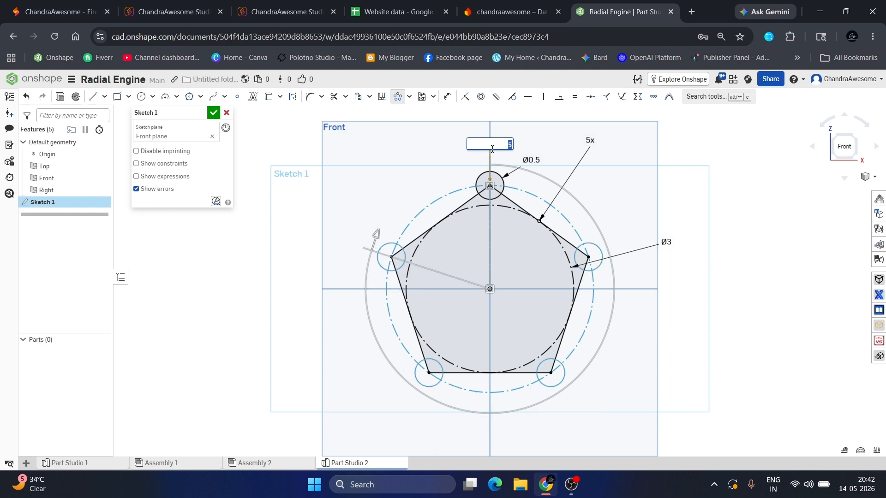
pyautogui.press('Return')
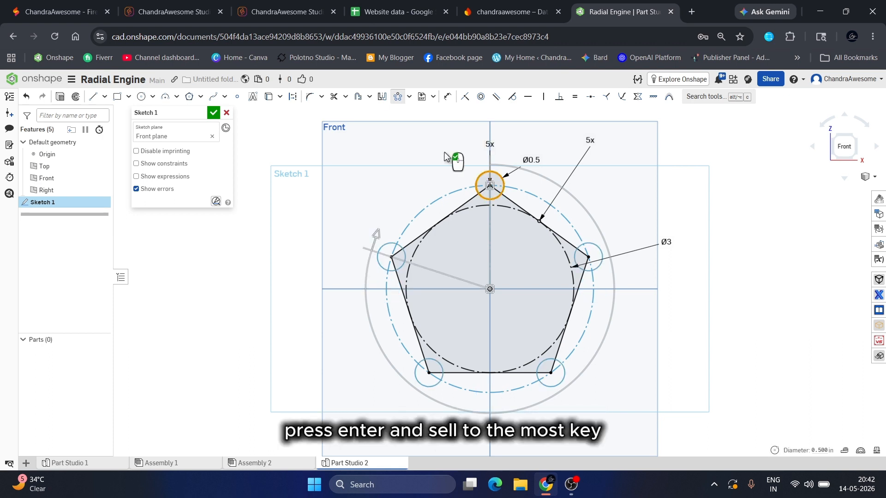
pyautogui.press('Return')
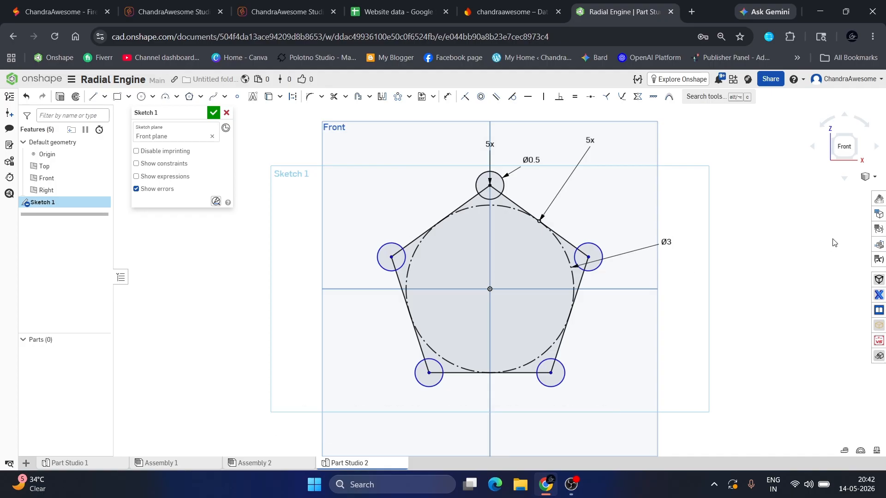
# Step: Offset all five sides of the pentagon outward by about 0.31 in so that the outline encloses the corner circles
pyautogui.scroll(2, 761, 222)
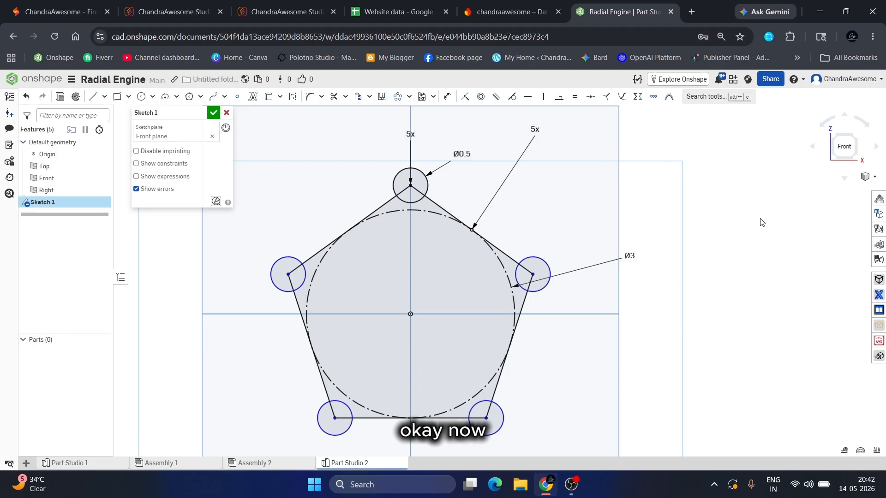
pyautogui.scroll(-2, 761, 222)
pyautogui.scroll(1, 664, 204)
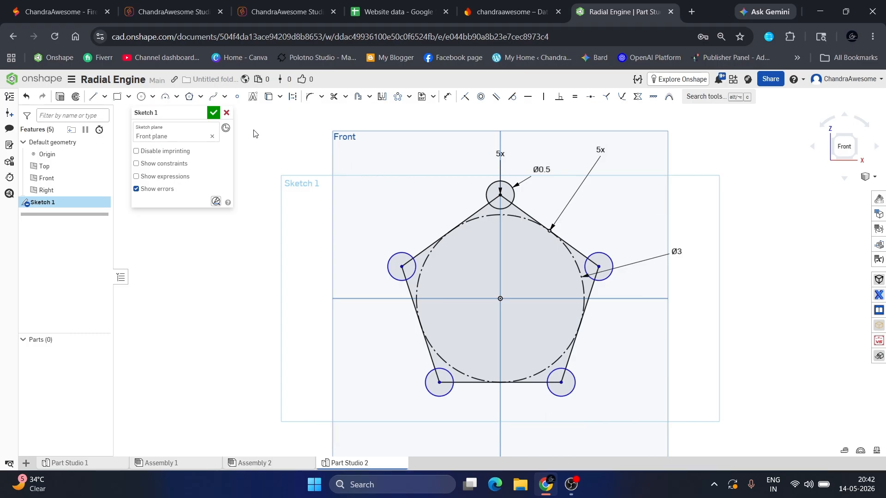
pyautogui.click(365, 103)
pyautogui.click(477, 214)
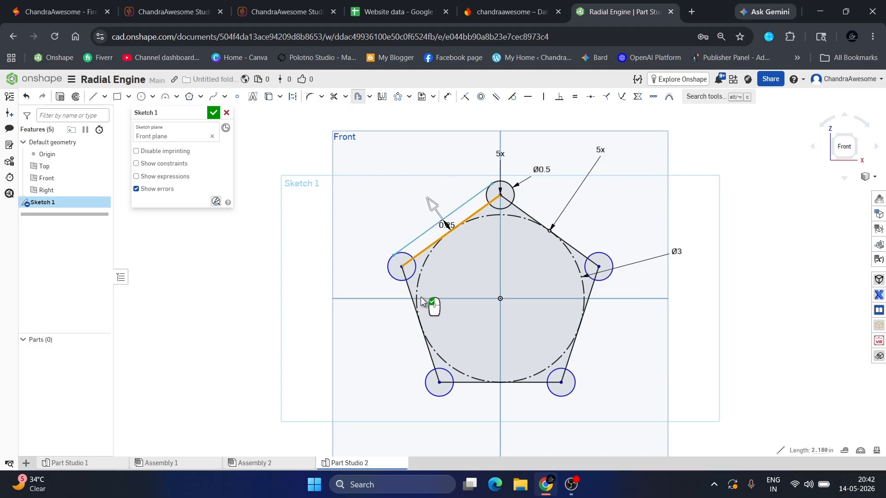
pyautogui.click(412, 303)
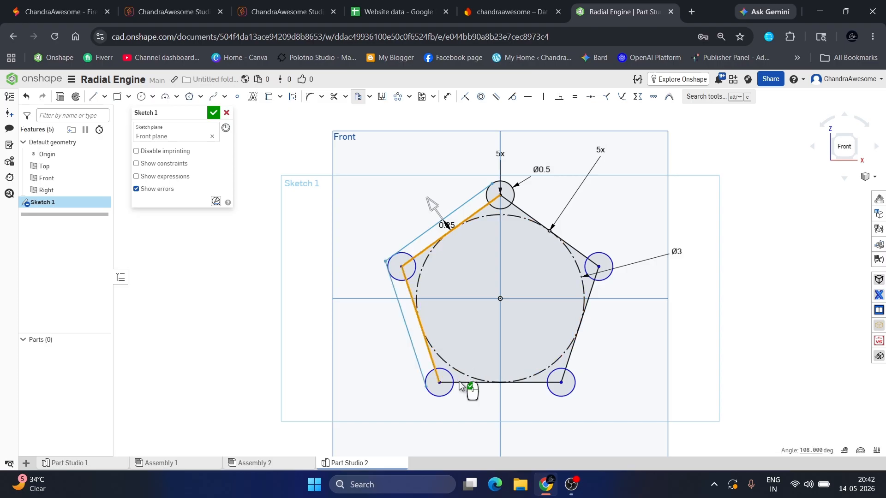
pyautogui.click(460, 381)
pyautogui.click(581, 313)
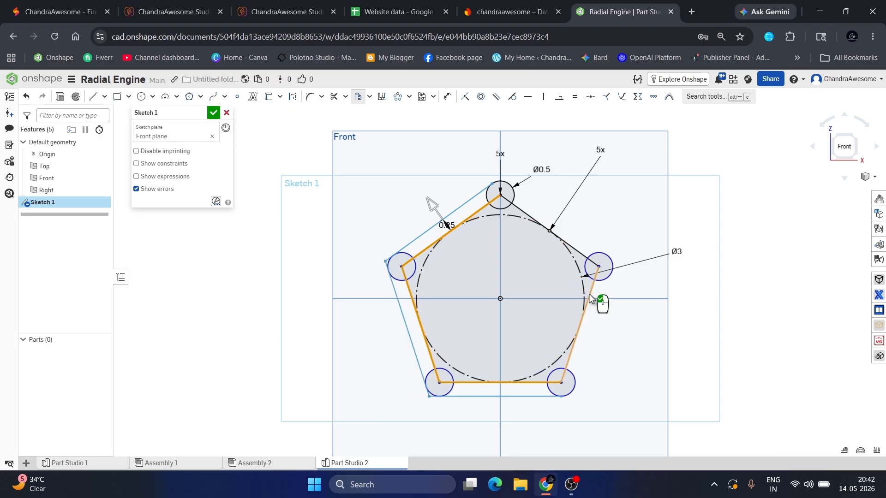
pyautogui.click(578, 250)
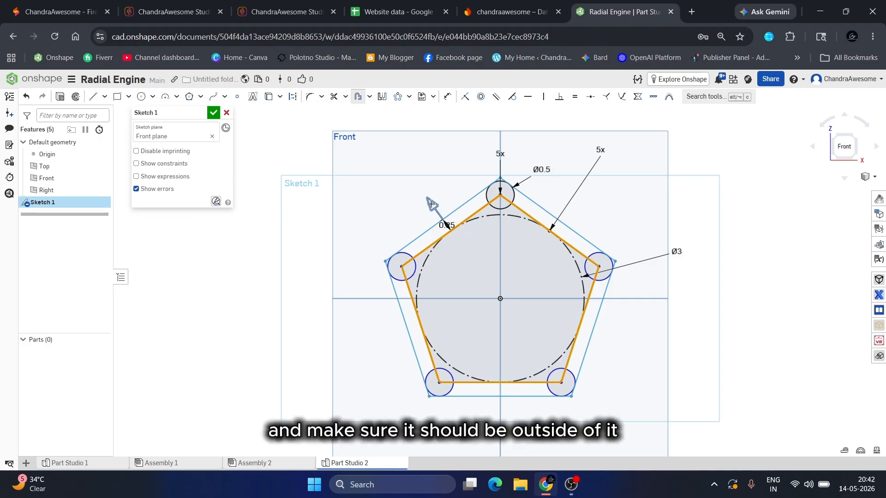
pyautogui.moveTo(431, 204); pyautogui.dragTo(428, 202)
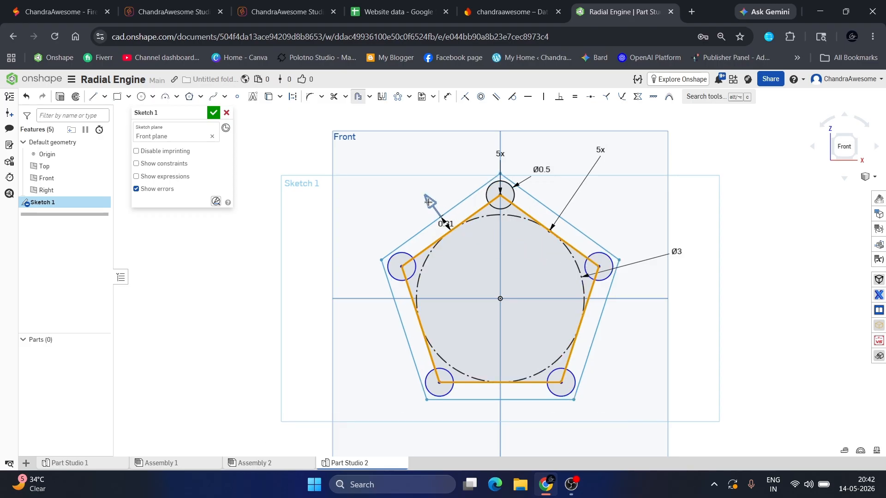
# Step: Place the outward pentagon offset and set its distance to 0.32 in
pyautogui.scroll(2, 561, 185)
pyautogui.scroll(3, 516, 204)
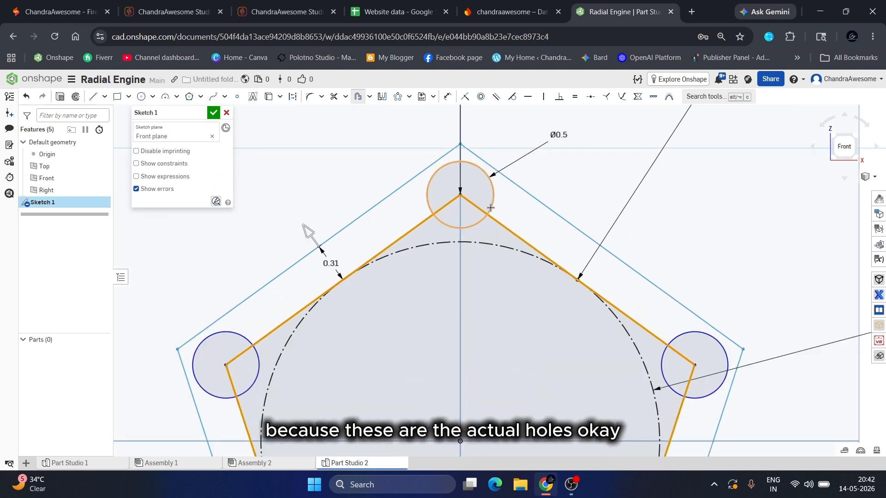
pyautogui.scroll(-5, 516, 193)
pyautogui.scroll(3, 518, 178)
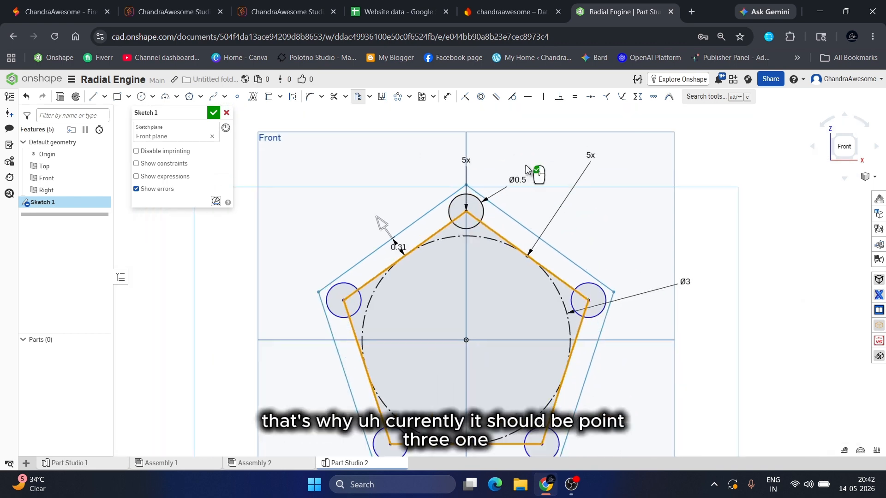
pyautogui.click(392, 187)
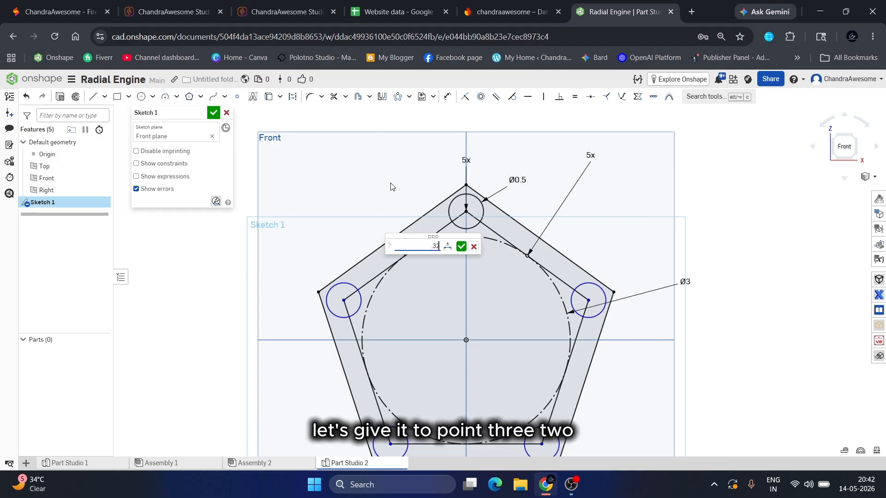
pyautogui.press('Return')
# Step: Sketch a circle about 0.62 in in diameter centred on the origin for the shaft hole
pyautogui.scroll(-4, 390, 186)
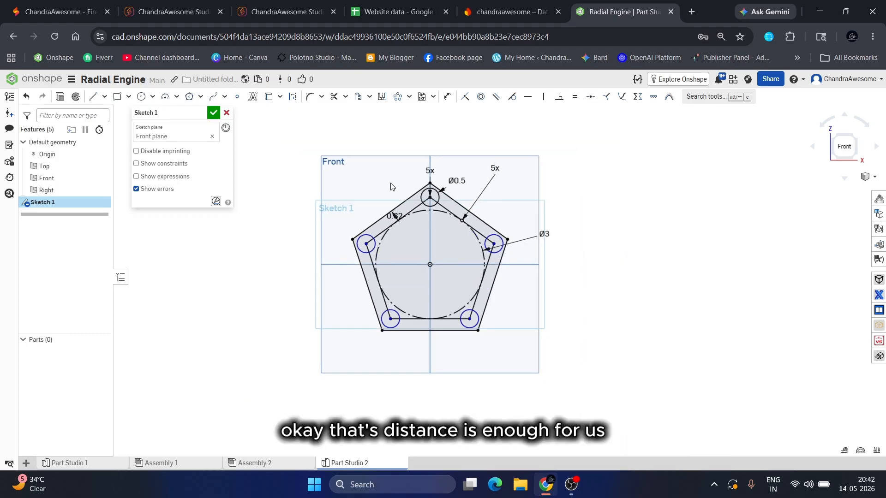
pyautogui.scroll(4, 344, 218)
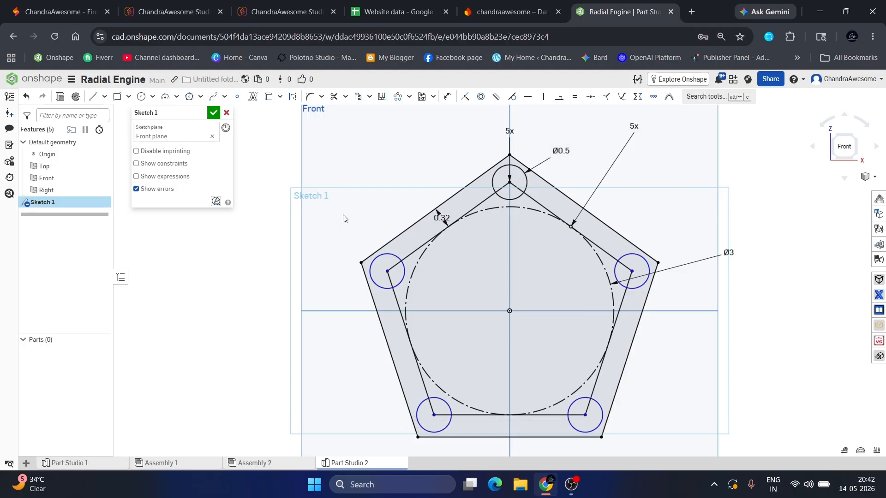
pyautogui.click(142, 97)
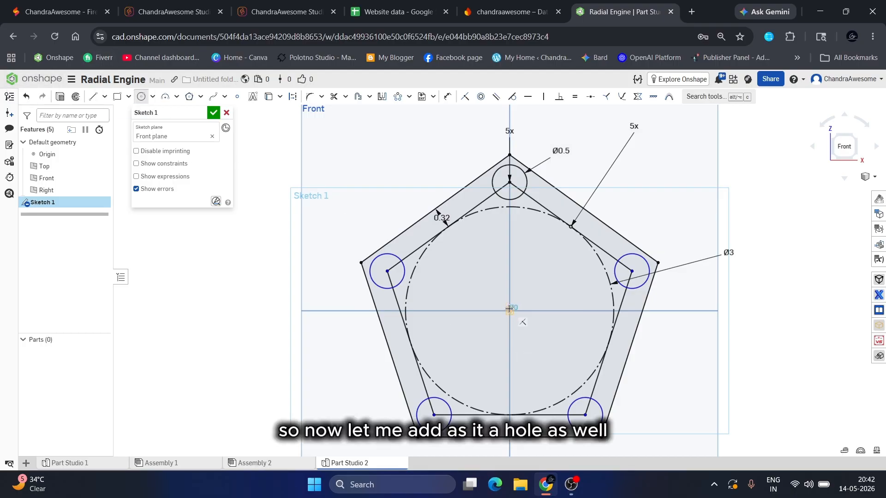
pyautogui.click(509, 310)
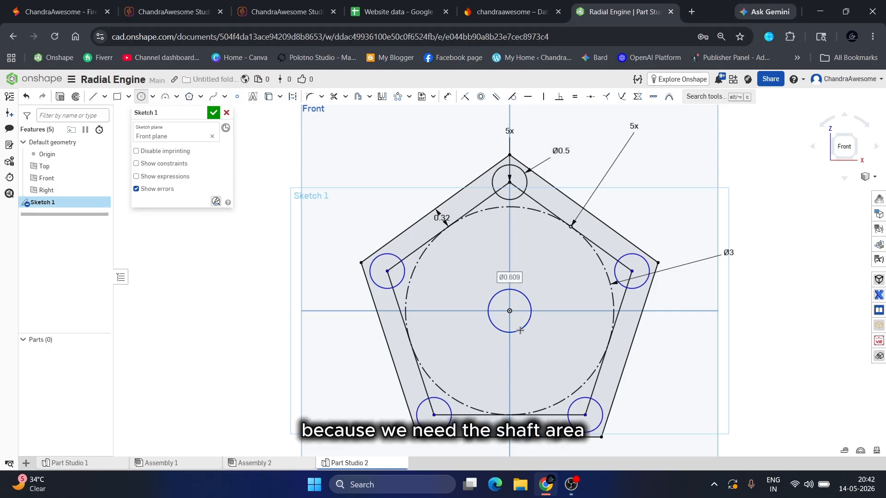
pyautogui.click(520, 330)
# Step: Dimension the centre circle's diameter and set it to 0.1 in
pyautogui.press('d')
pyautogui.doubleClick(543, 352)
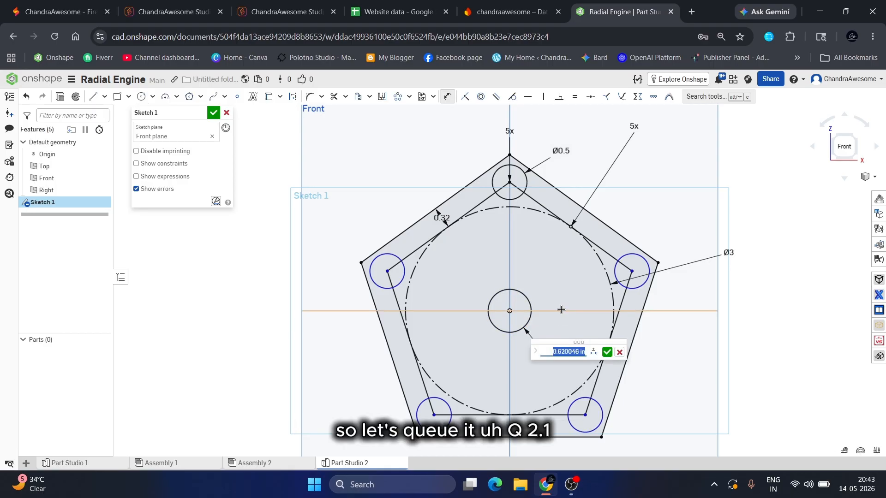
pyautogui.press('Escape')
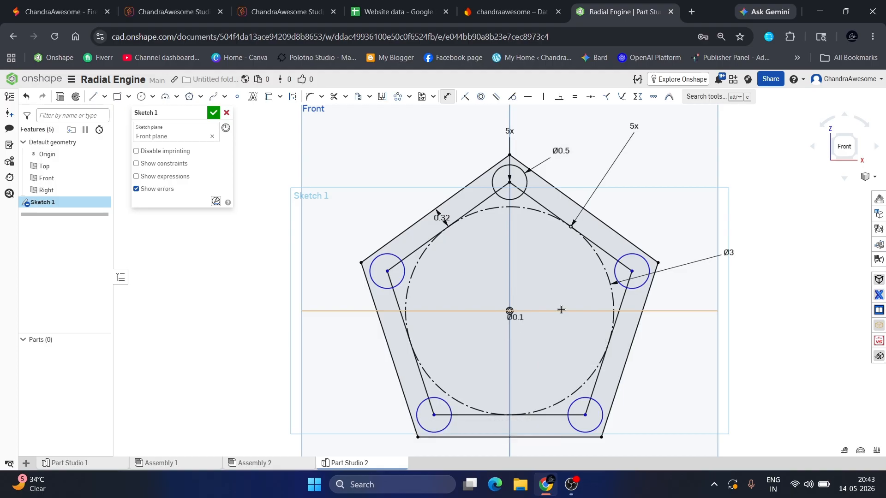
# Step: Set the centre circle's diameter to 1 in
pyautogui.doubleClick(522, 317)
pyautogui.write('1')
pyautogui.press('Return')
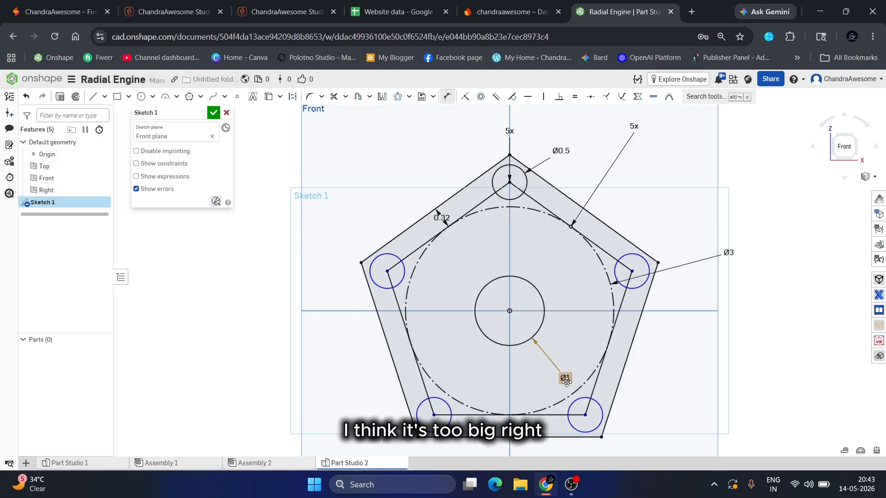
# Step: Set the centre circle's diameter to 0.8 in and finish the sketch
pyautogui.doubleClick(547, 369)
pyautogui.write('.8')
pyautogui.press('Return')
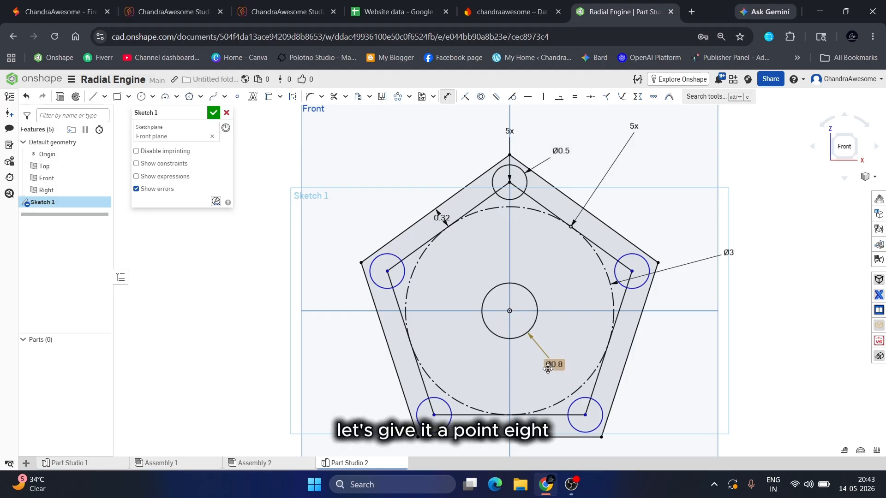
pyautogui.click(213, 113)
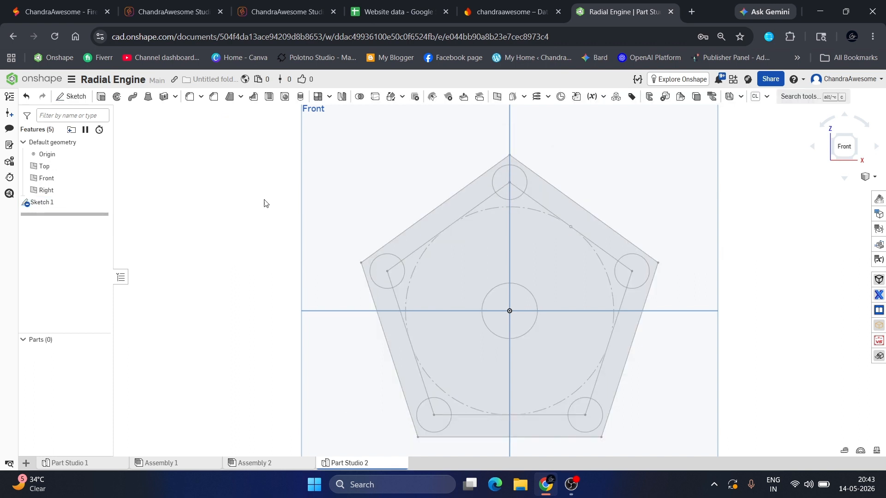
# Step: Extrude the inner and outer pentagon regions, leaving the holes open, as a new 0.1 in deep solid with a starting offset enabled
pyautogui.click(429, 232)
pyautogui.click(435, 280)
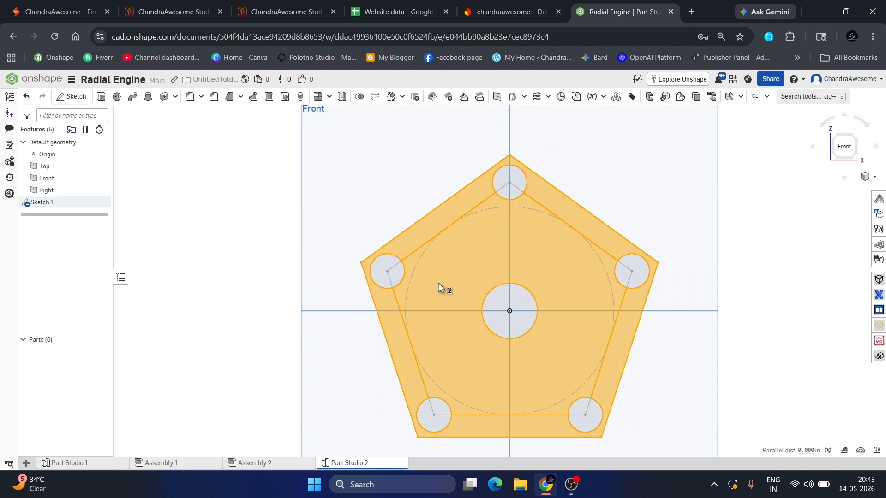
pyautogui.moveTo(439, 283)
pyautogui.mouseDown(button='right')
pyautogui.moveTo(417, 282)
pyautogui.moveTo(406, 307)
pyautogui.moveTo(446, 372)
pyautogui.moveTo(374, 217)
pyautogui.mouseUp(button='right')
pyautogui.scroll(-3, 457, 285)
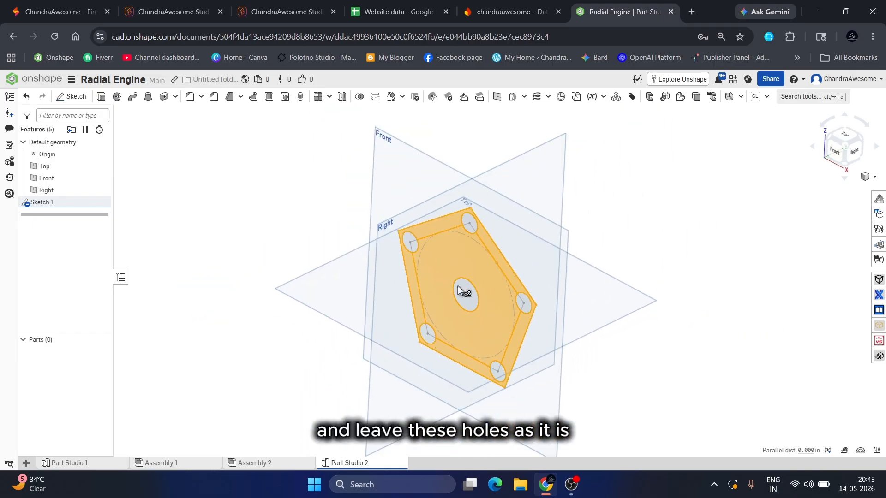
pyautogui.click(101, 96)
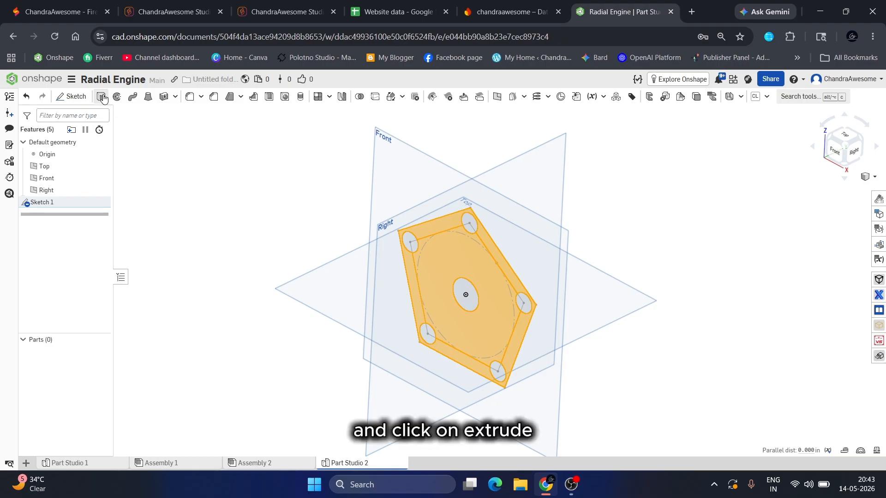
pyautogui.scroll(3, 411, 216)
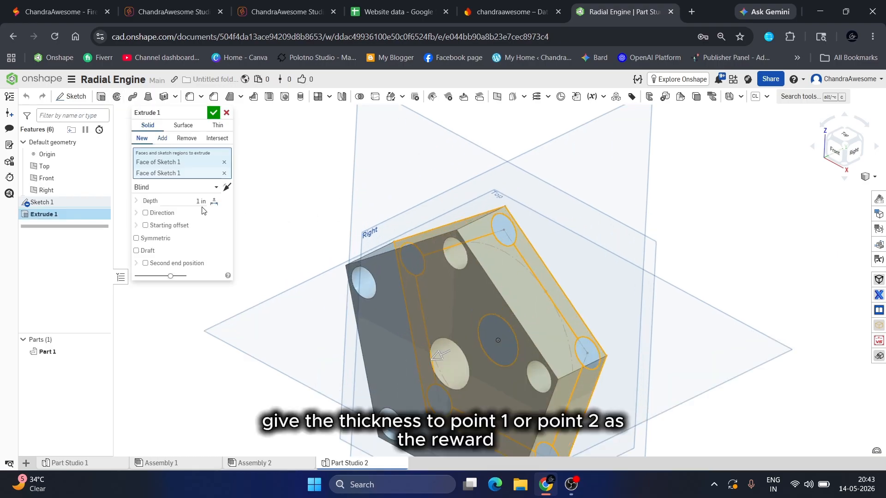
pyautogui.click(190, 200)
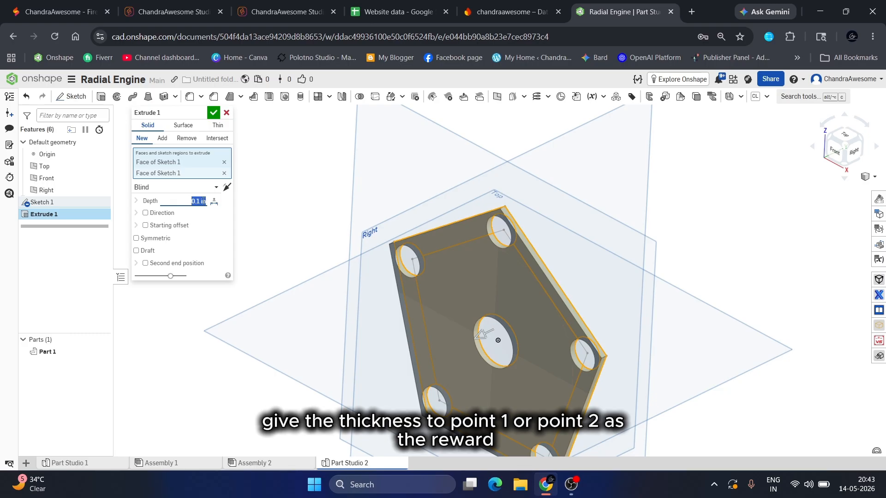
pyautogui.click(146, 226)
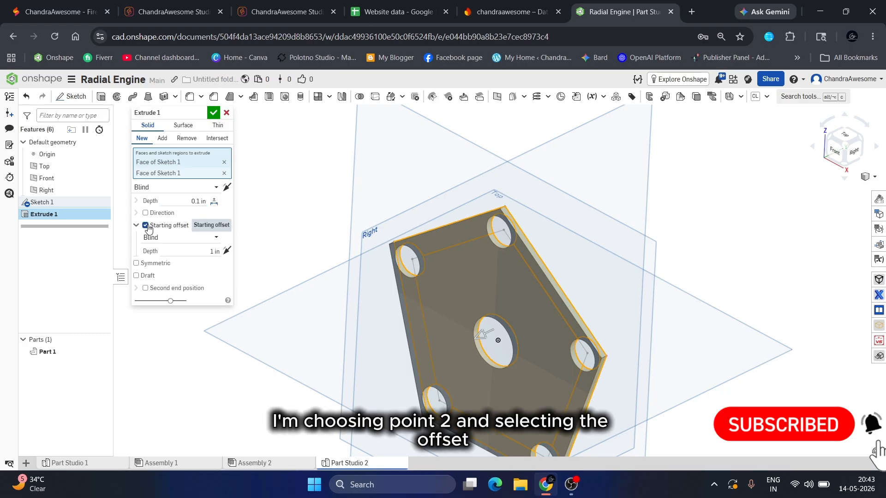
pyautogui.moveTo(324, 231)
pyautogui.mouseDown(button='right')
pyautogui.moveTo(286, 233)
pyautogui.moveTo(625, 340)
pyautogui.mouseUp(button='right')
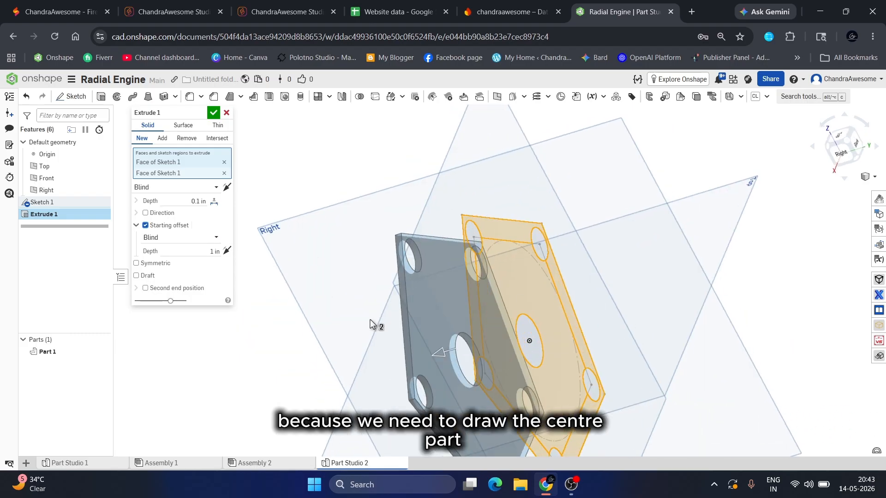
# Step: Examine in Part Studio 1 how the crankshaft and connecting rod ends fit between the two pentagonal plates
pyautogui.click(91, 466)
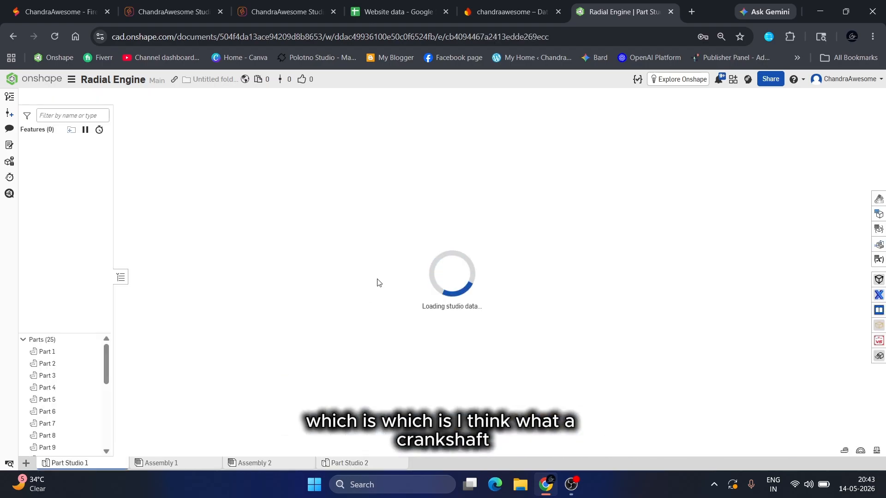
pyautogui.scroll(3, 519, 334)
pyautogui.moveTo(519, 334); pyautogui.dragTo(527, 305, button='right')
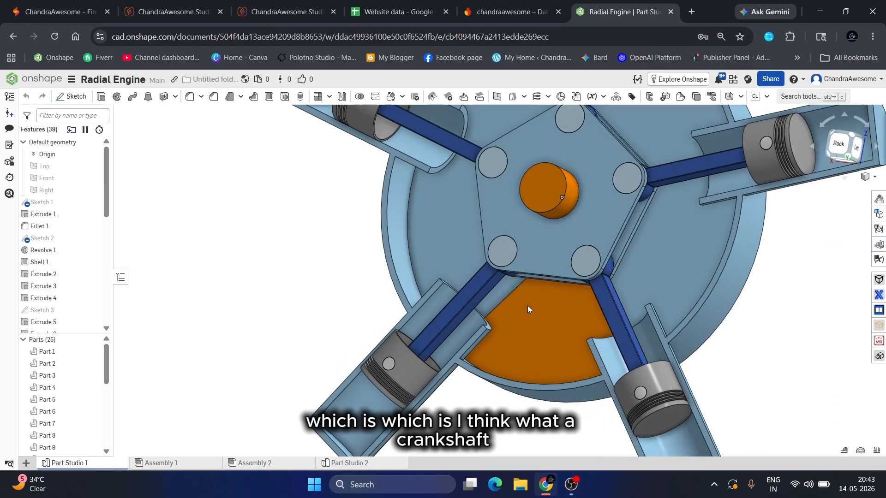
pyautogui.click(554, 329)
pyautogui.scroll(-3, 555, 331)
pyautogui.scroll(-2, 555, 330)
pyautogui.scroll(-3, 554, 302)
pyautogui.moveTo(582, 257); pyautogui.dragTo(552, 273, button='right')
pyautogui.scroll(6, 554, 273)
pyautogui.click(339, 269)
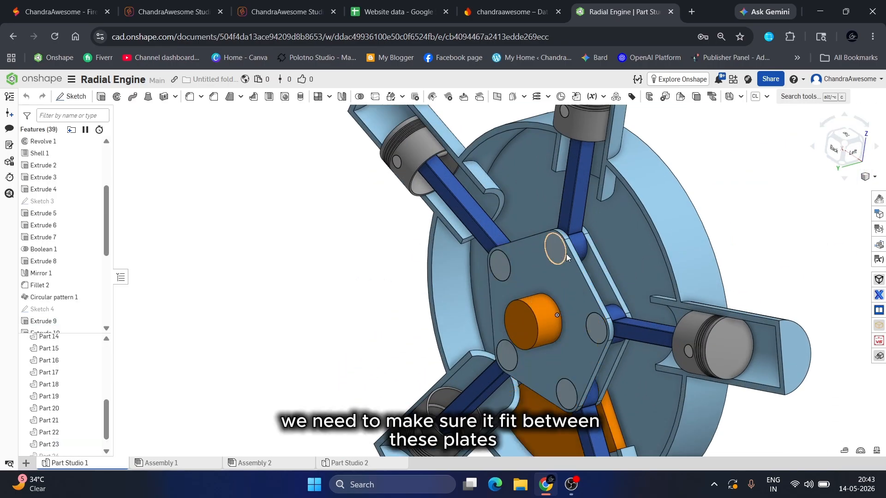
pyautogui.scroll(3, 576, 203)
pyautogui.moveTo(577, 203)
pyautogui.mouseDown(button='right')
pyautogui.moveTo(558, 209)
pyautogui.moveTo(577, 217)
pyautogui.mouseUp(button='right')
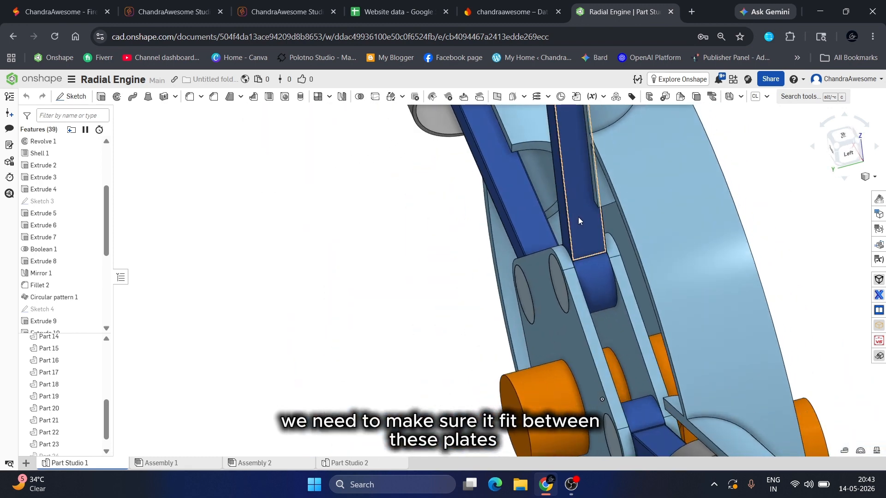
pyautogui.click(577, 216)
pyautogui.click(598, 289)
pyautogui.scroll(-3, 607, 286)
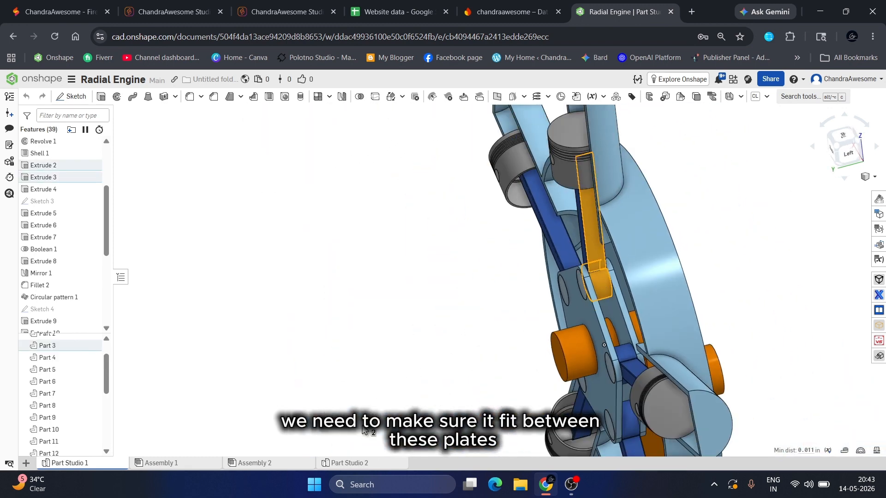
# Step: Return to Part Studio 2, try starting offsets of 0.2 in and 0.25 in, and finish the plate extrusion with 0.2 in
pyautogui.click(356, 464)
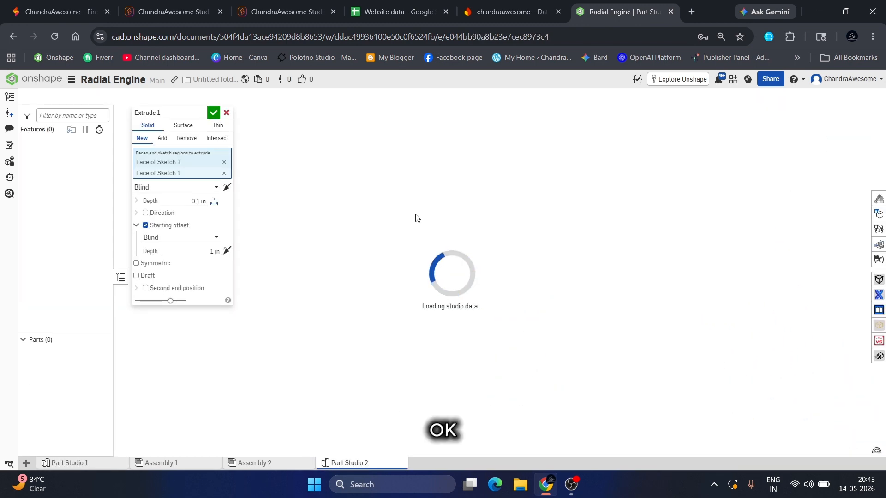
pyautogui.click(194, 252)
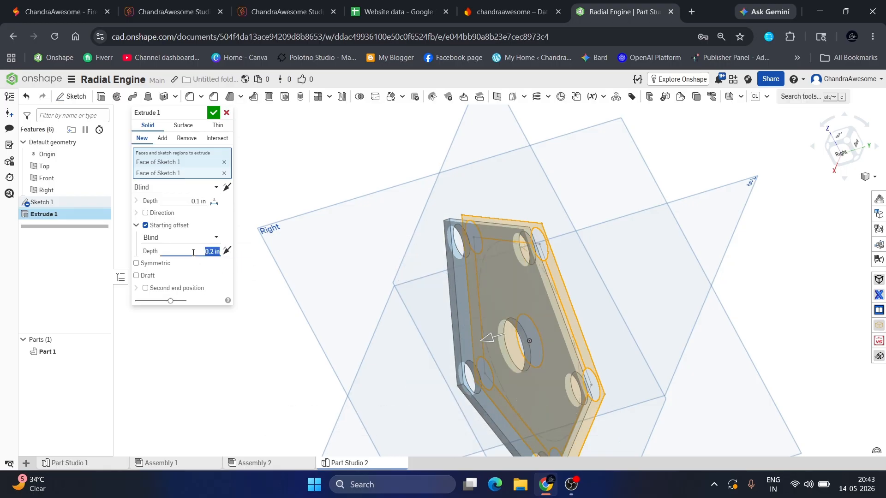
pyautogui.scroll(3, 524, 230)
pyautogui.moveTo(497, 220); pyautogui.dragTo(438, 234, button='right')
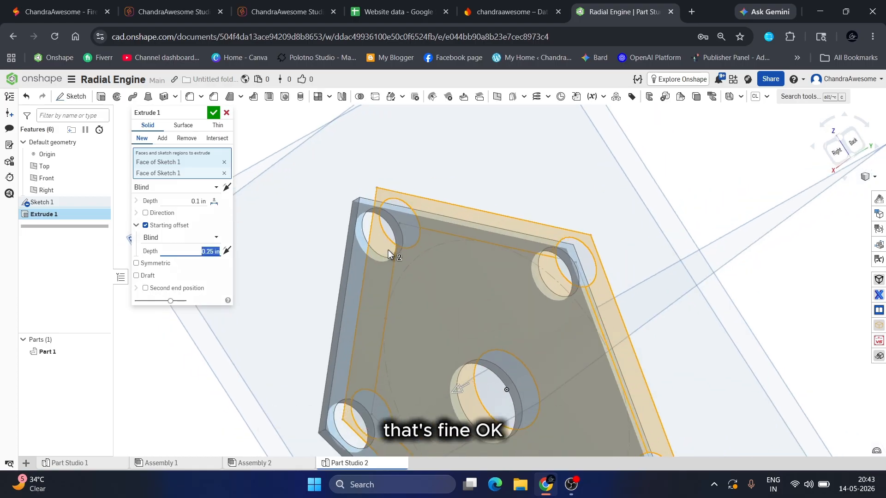
pyautogui.press('BackSpace')
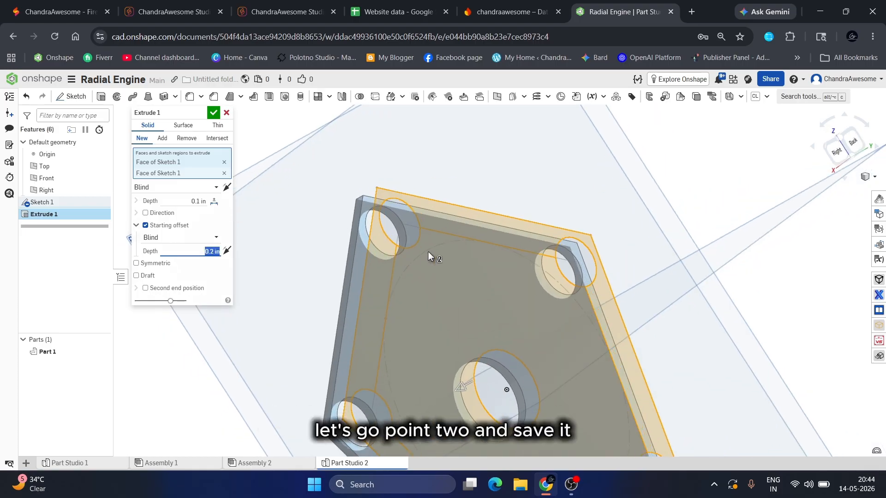
pyautogui.scroll(-3, 428, 251)
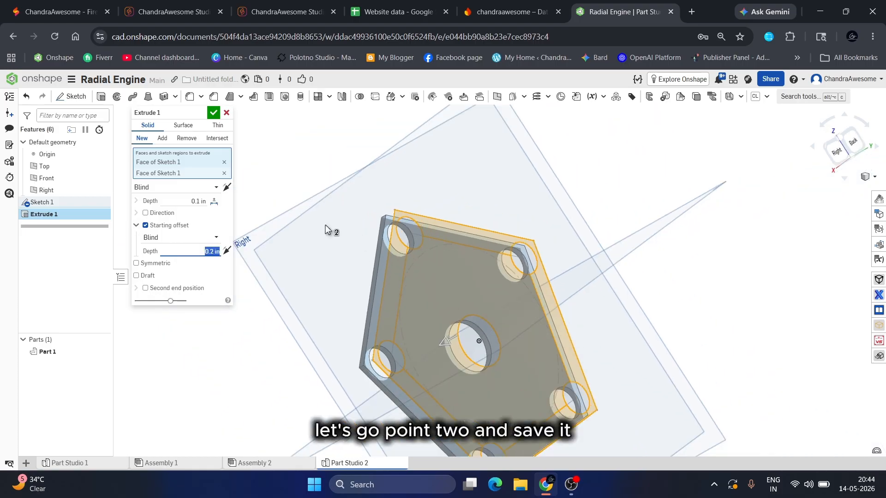
pyautogui.click(213, 113)
# Step: Fillet the plate's five corner edges, chosen by equal length to one corner edge, with a 0.2 in radius
pyautogui.moveTo(392, 218); pyautogui.dragTo(435, 209, button='right')
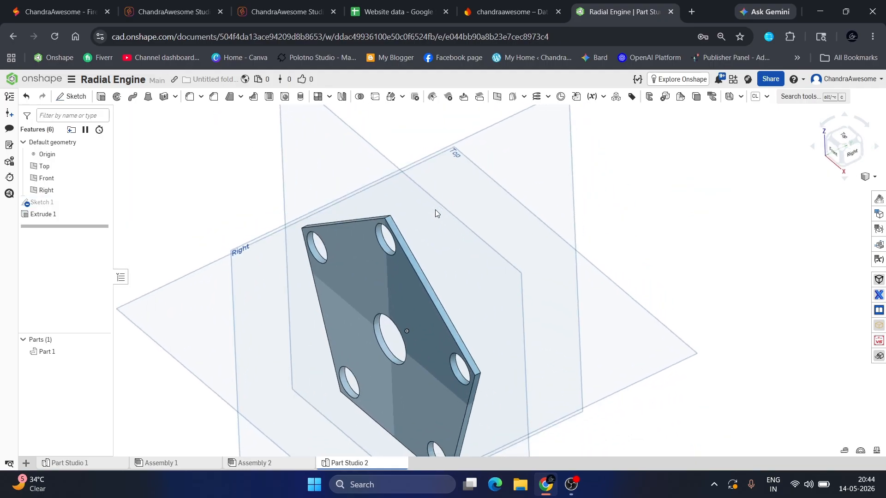
pyautogui.click(190, 97)
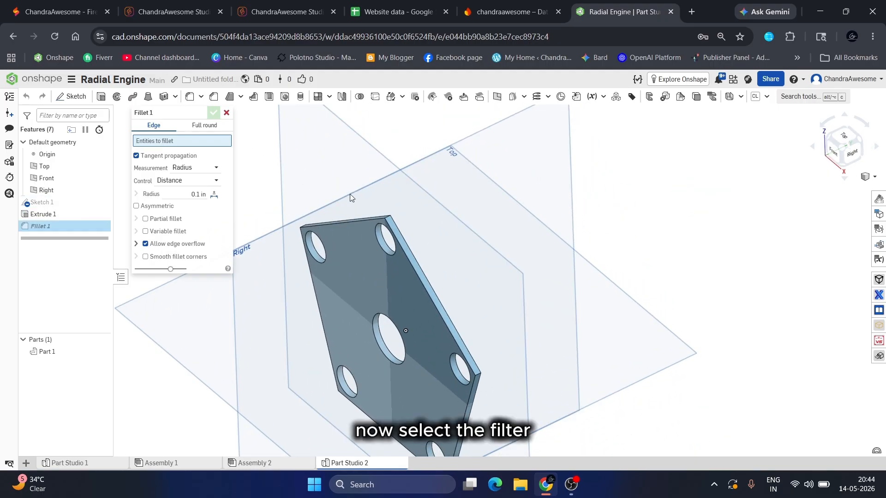
pyautogui.scroll(5, 399, 228)
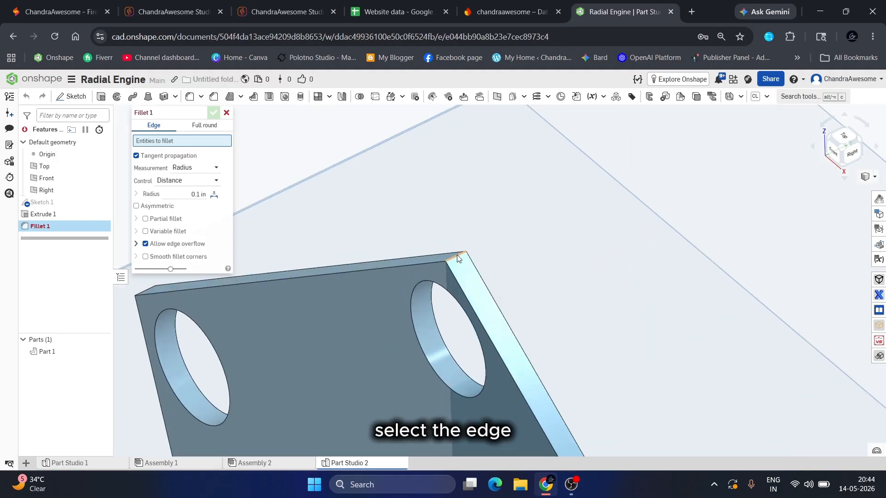
pyautogui.click(457, 259)
pyautogui.rightClick(457, 258)
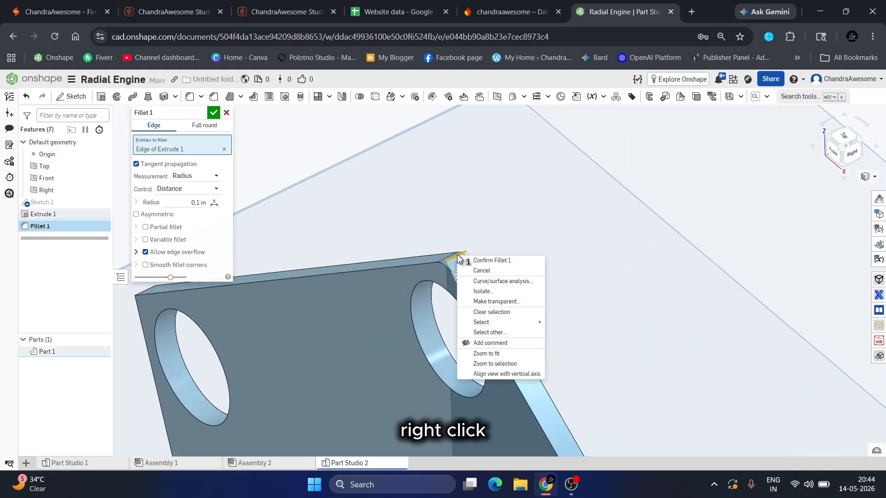
pyautogui.moveTo(496, 324)
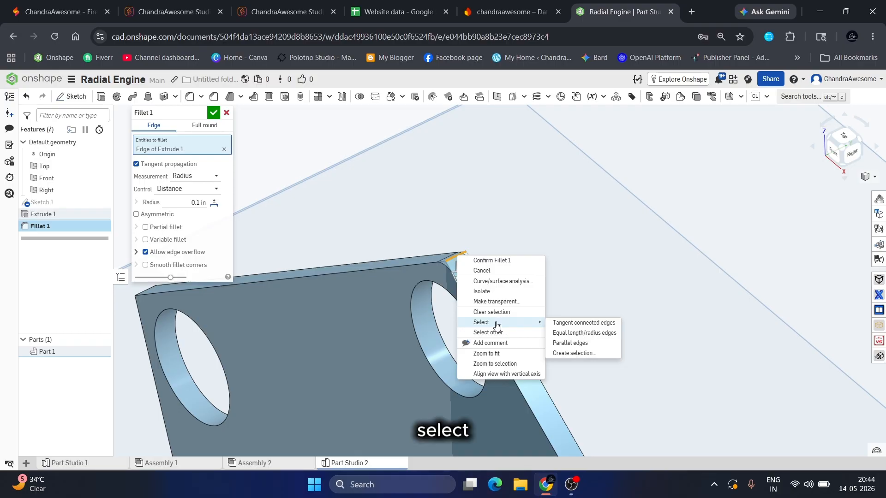
pyautogui.click(564, 334)
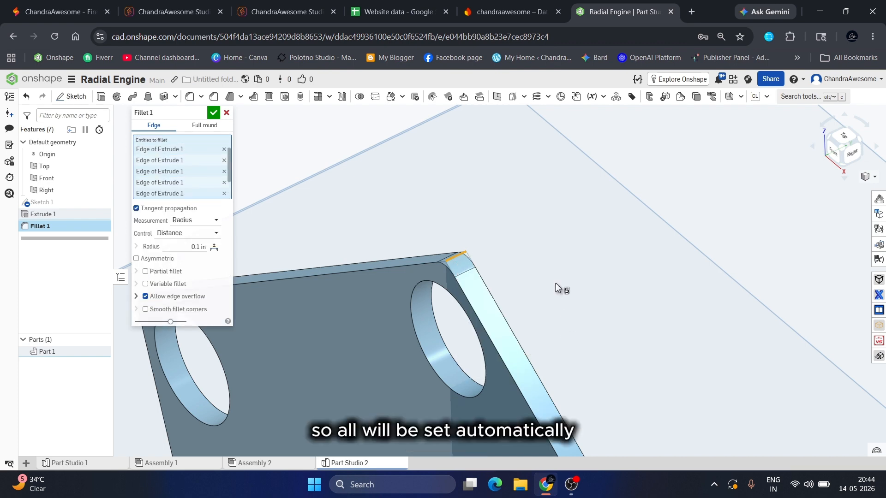
pyautogui.scroll(-5, 531, 245)
pyautogui.scroll(-3, 531, 246)
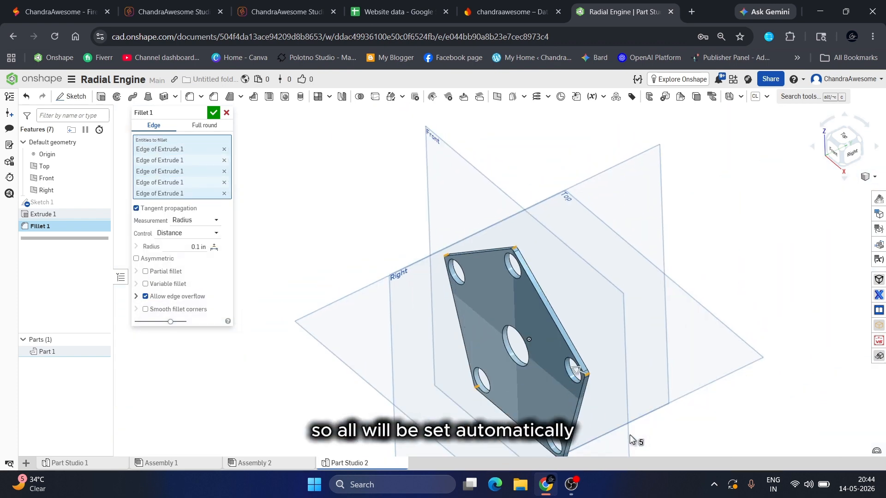
pyautogui.scroll(5, 632, 439)
pyautogui.click(170, 246)
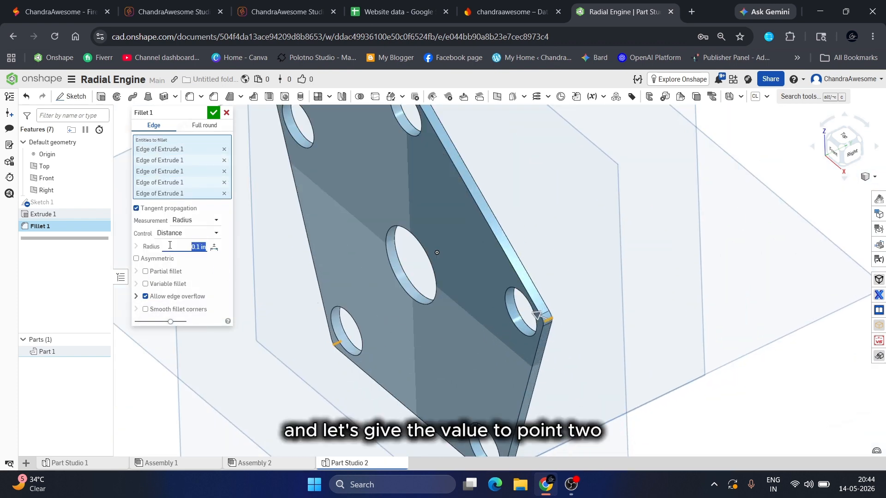
pyautogui.press('Return')
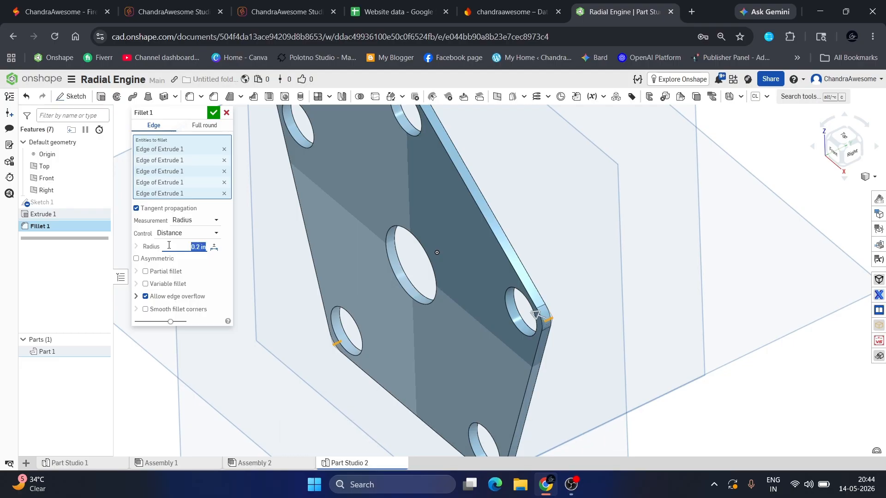
# Step: Set the corner fillet radius to 0.3 in and finish the fillet
pyautogui.scroll(-3, 371, 289)
pyautogui.moveTo(371, 289); pyautogui.dragTo(391, 269, button='right')
pyautogui.scroll(4, 266, 157)
pyautogui.write('0.3')
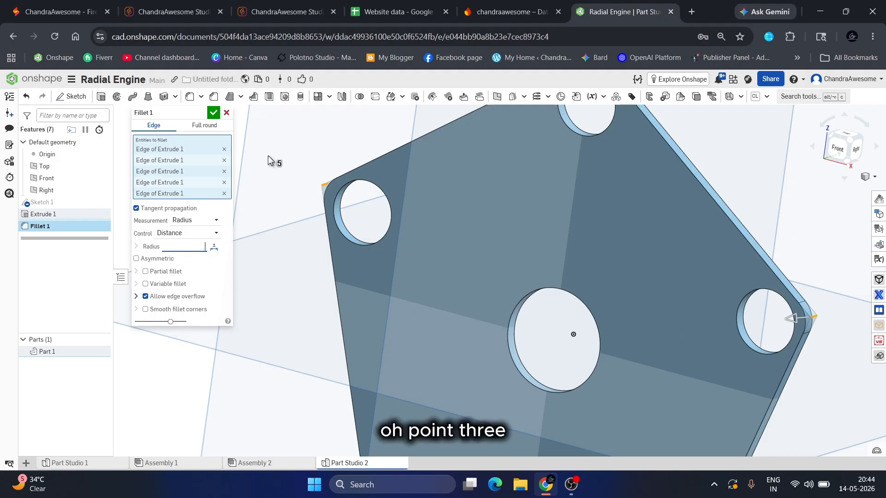
pyautogui.press('Return')
pyautogui.scroll(-5, 478, 210)
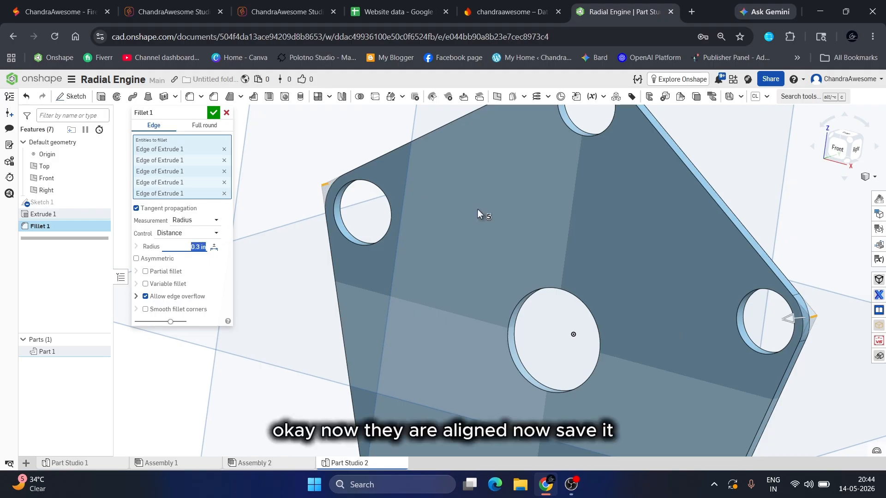
pyautogui.click(214, 119)
# Step: Mirror the plate as a new part about the Front plane
pyautogui.scroll(-3, 310, 241)
pyautogui.moveTo(277, 190); pyautogui.dragTo(303, 195, button='right')
pyautogui.scroll(3, 429, 121)
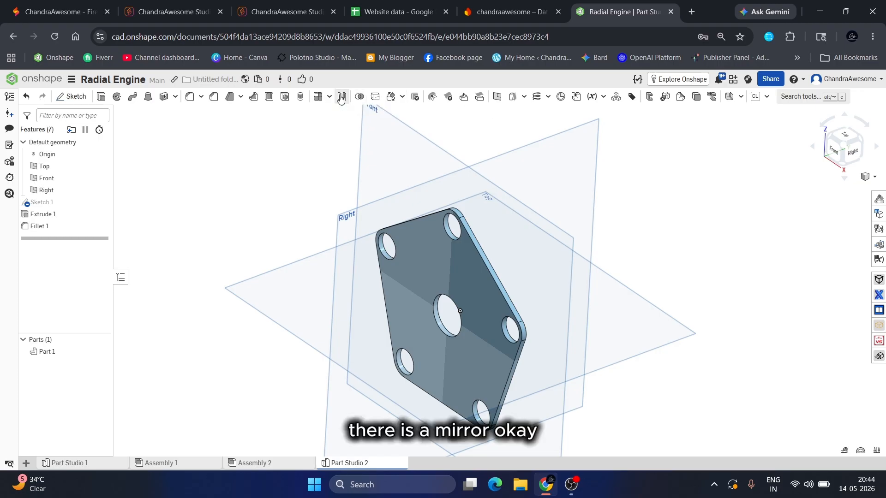
pyautogui.click(341, 97)
pyautogui.click(410, 236)
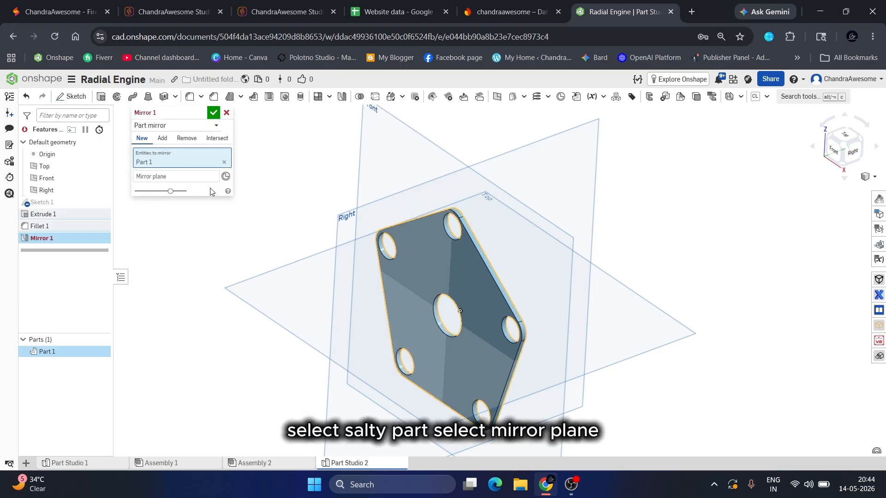
pyautogui.click(203, 178)
pyautogui.click(433, 151)
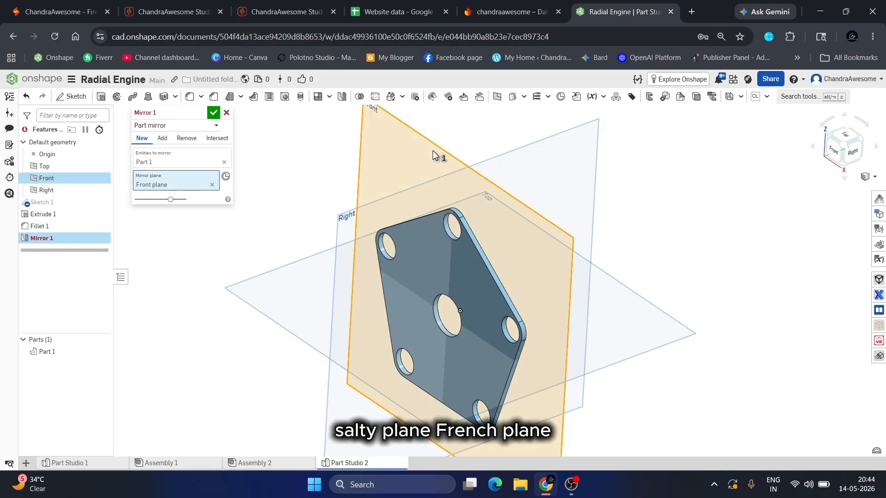
pyautogui.click(214, 112)
# Step: Inspect the two parallel plates and the gap between them from several angles
pyautogui.scroll(-3, 385, 276)
pyautogui.moveTo(385, 275); pyautogui.dragTo(368, 294, button='right')
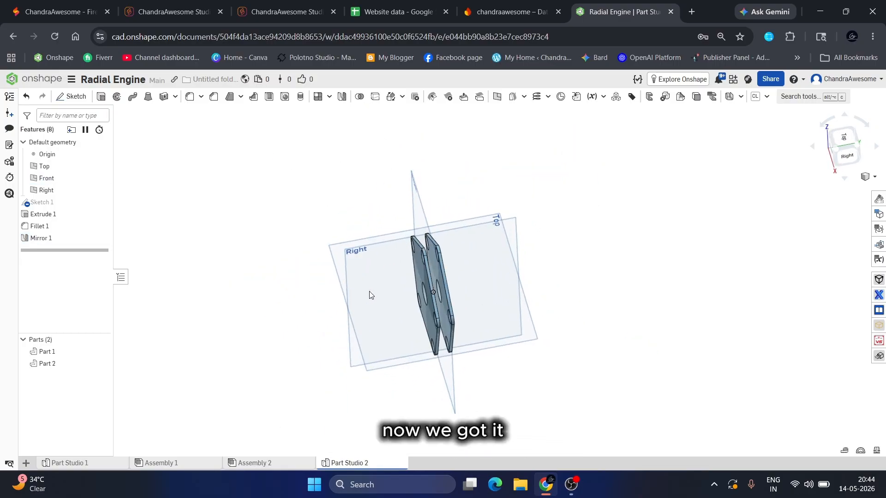
pyautogui.scroll(5, 436, 265)
pyautogui.moveTo(436, 264)
pyautogui.mouseDown(button='right')
pyautogui.moveTo(422, 253)
pyautogui.moveTo(446, 243)
pyautogui.moveTo(443, 263)
pyautogui.mouseUp(button='right')
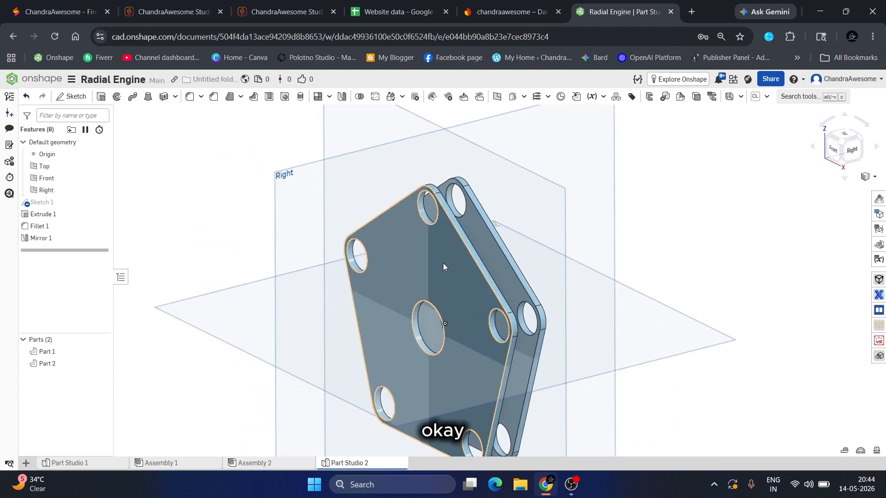
pyautogui.scroll(-5, 381, 297)
pyautogui.scroll(3, 392, 259)
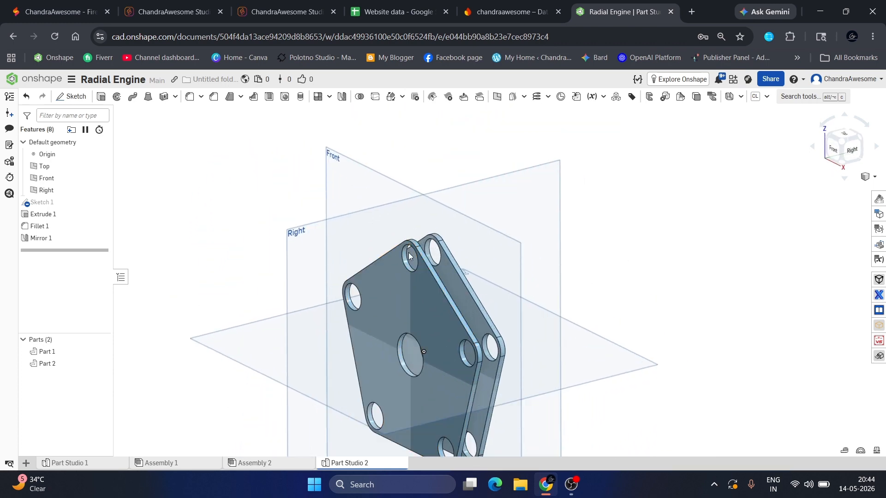
pyautogui.scroll(2, 413, 250)
pyautogui.moveTo(414, 269); pyautogui.dragTo(446, 255, button='right')
pyautogui.scroll(-3, 438, 256)
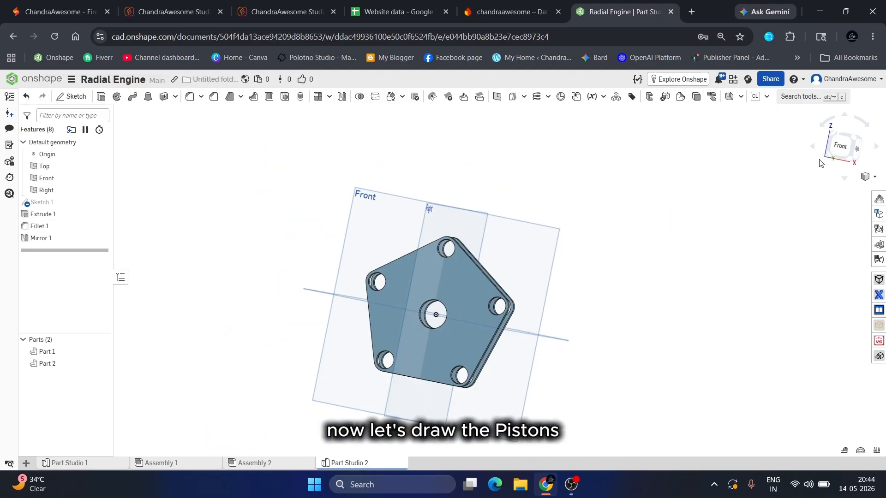
# Step: Start a sketch on the Front plane and project the edge of the plate's uppermost corner hole into it
pyautogui.click(840, 146)
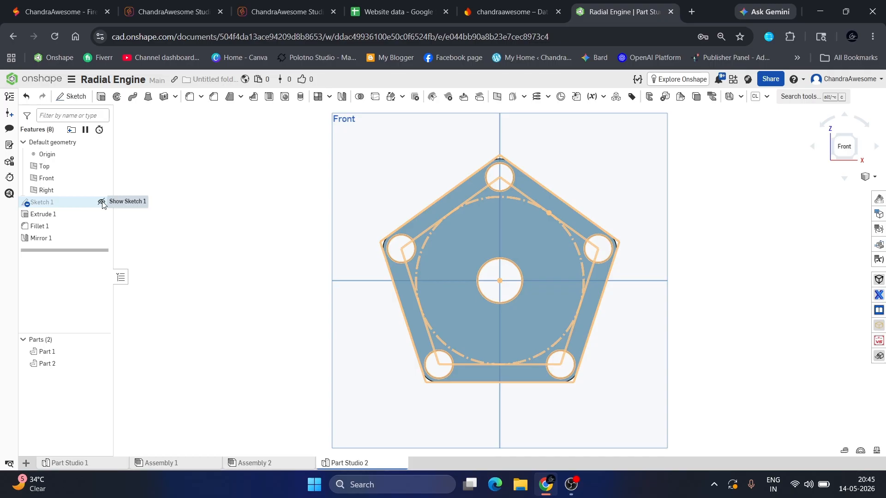
pyautogui.click(366, 195)
pyautogui.click(71, 95)
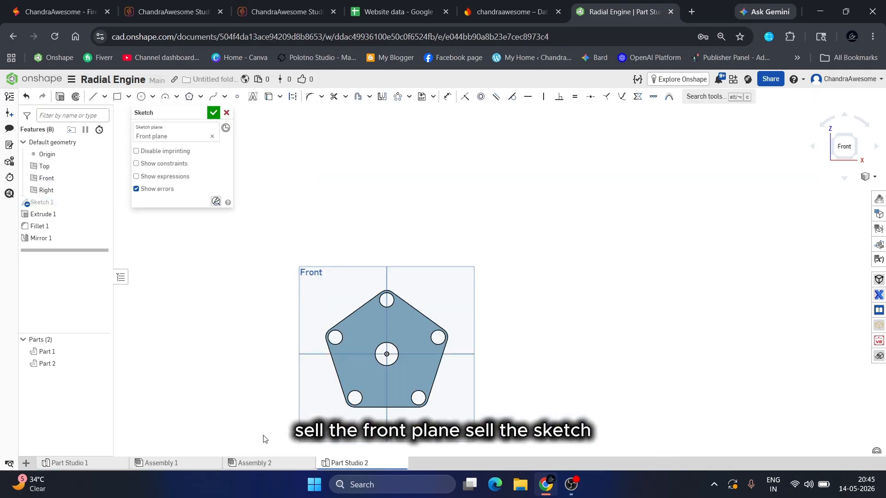
pyautogui.click(94, 96)
pyautogui.scroll(3, 428, 260)
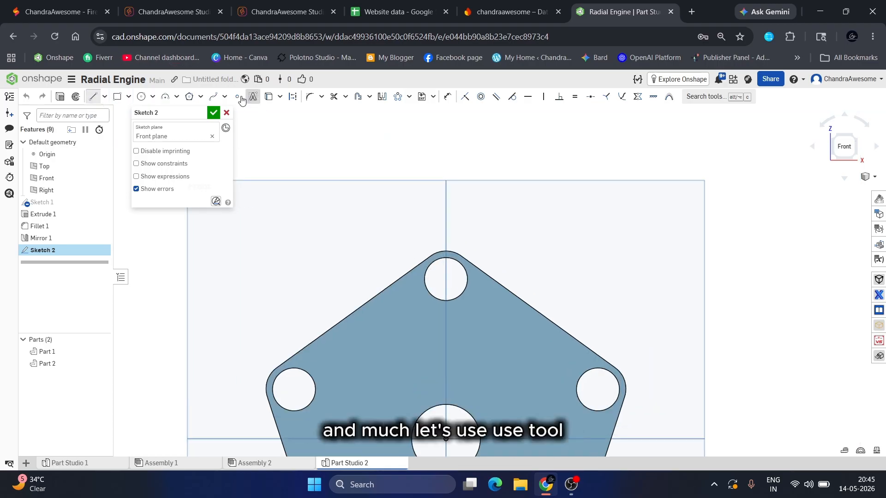
pyautogui.click(268, 96)
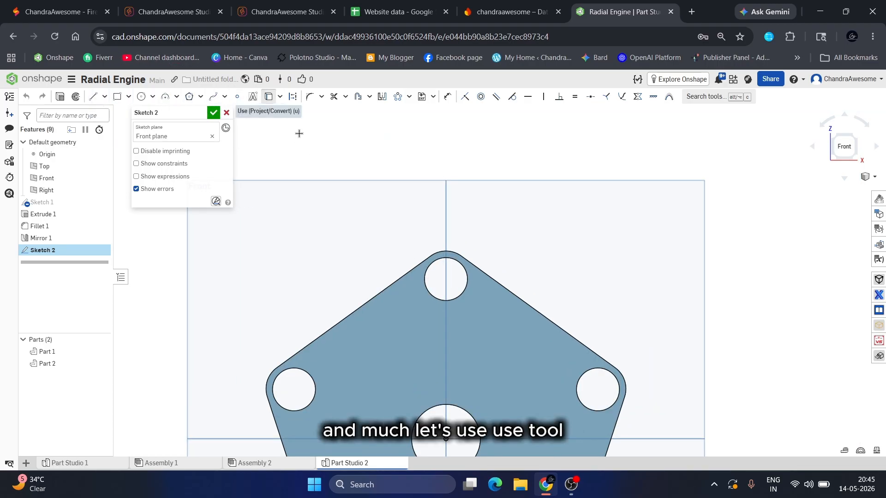
pyautogui.click(427, 284)
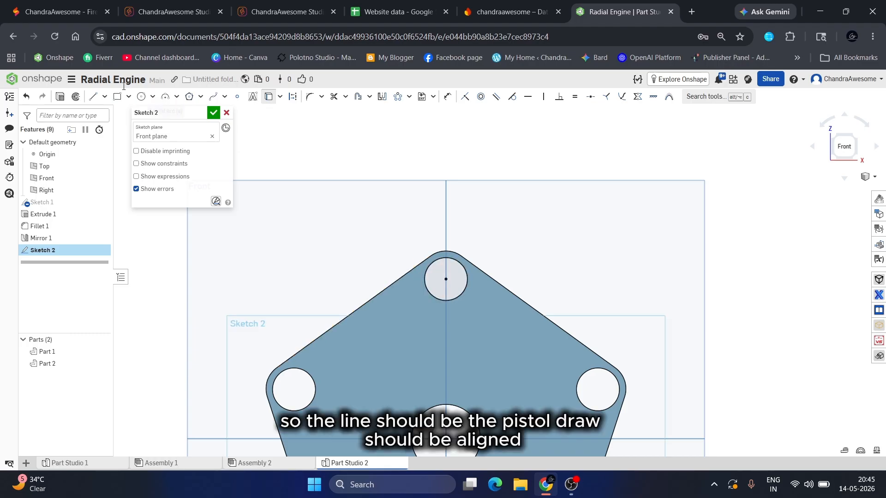
# Step: Draw a vertical line about 1.94 in long upward from the centre of the projected hole
pyautogui.click(93, 96)
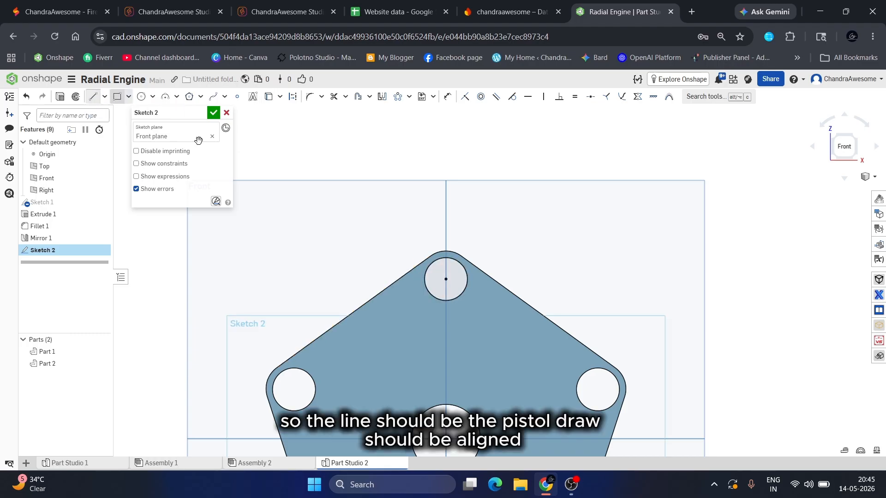
pyautogui.scroll(-5, 445, 281)
pyautogui.click(445, 280)
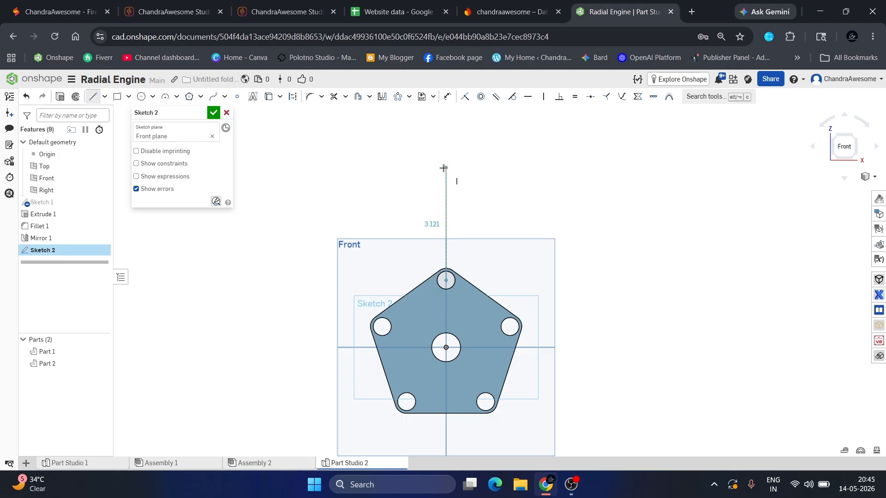
pyautogui.click(444, 211)
pyautogui.scroll(5, 443, 210)
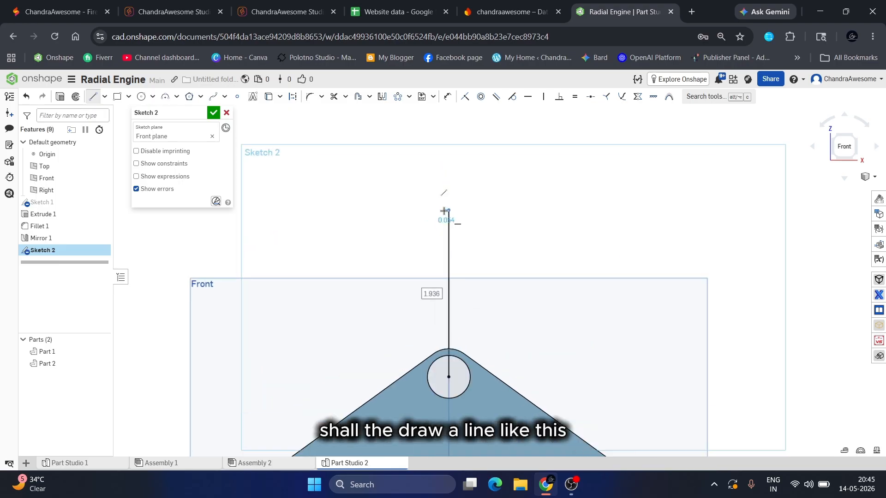
pyautogui.press('Escape')
pyautogui.scroll(-3, 473, 239)
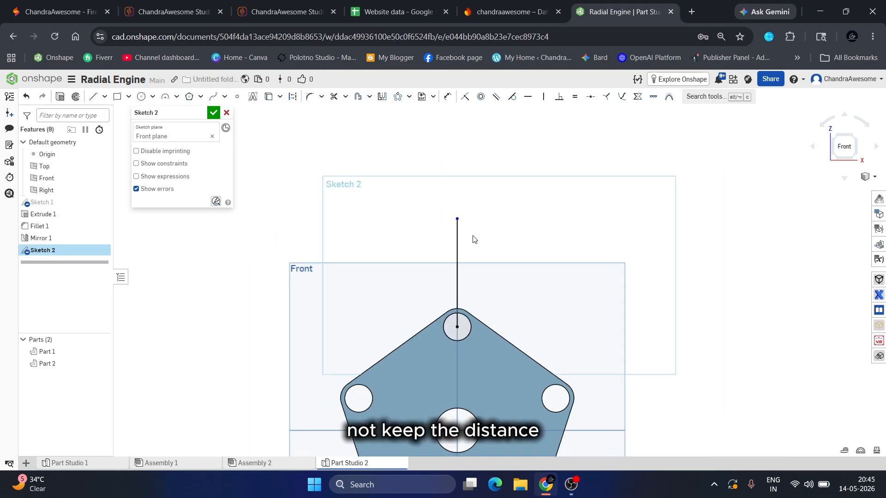
# Step: Dimension the vertical line's length as 2 in
pyautogui.click(457, 259)
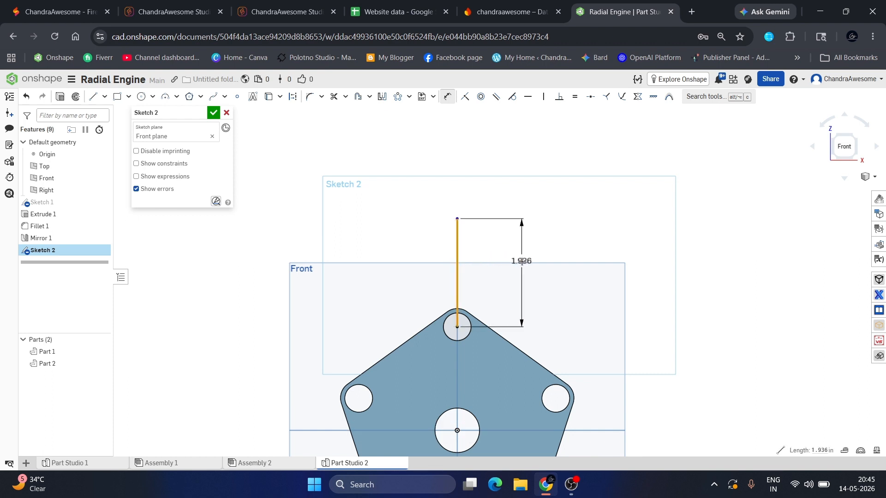
pyautogui.click(522, 258)
pyautogui.scroll(2, 566, 239)
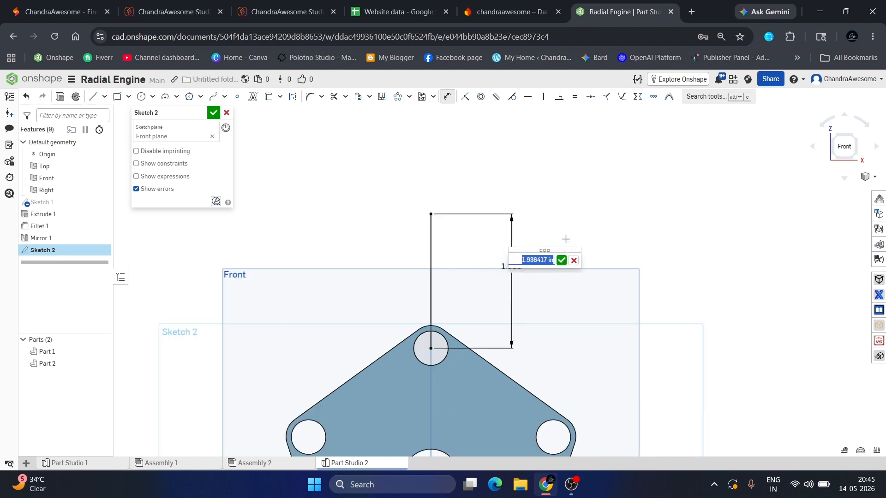
pyautogui.write('2')
pyautogui.press('Return')
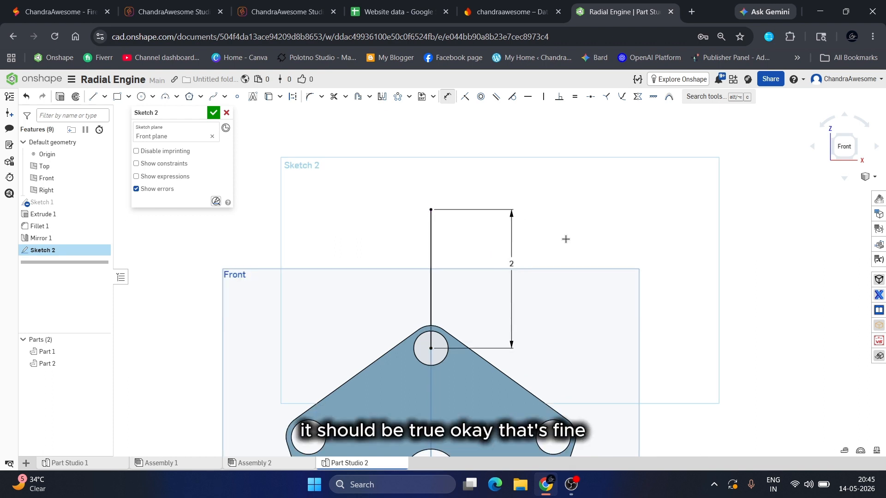
pyautogui.scroll(2, 565, 239)
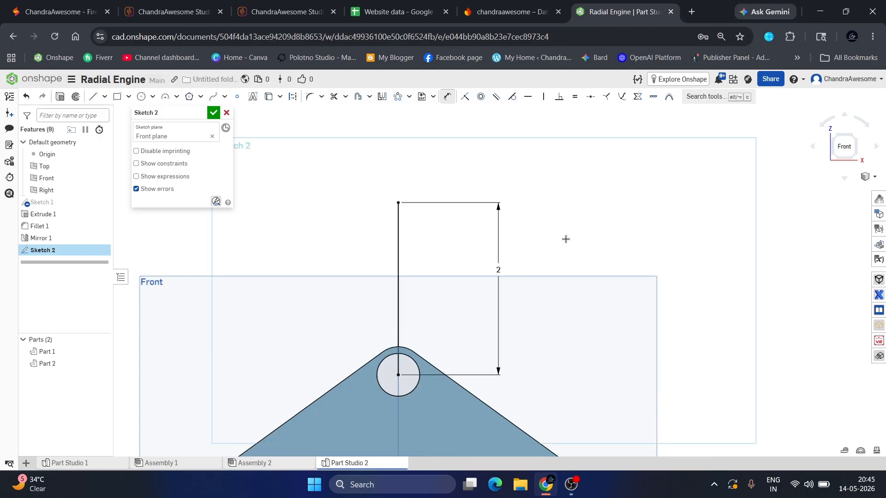
# Step: Change the length dimension of the vertical line to 1.5 in
pyautogui.doubleClick(499, 268)
pyautogui.write('1')
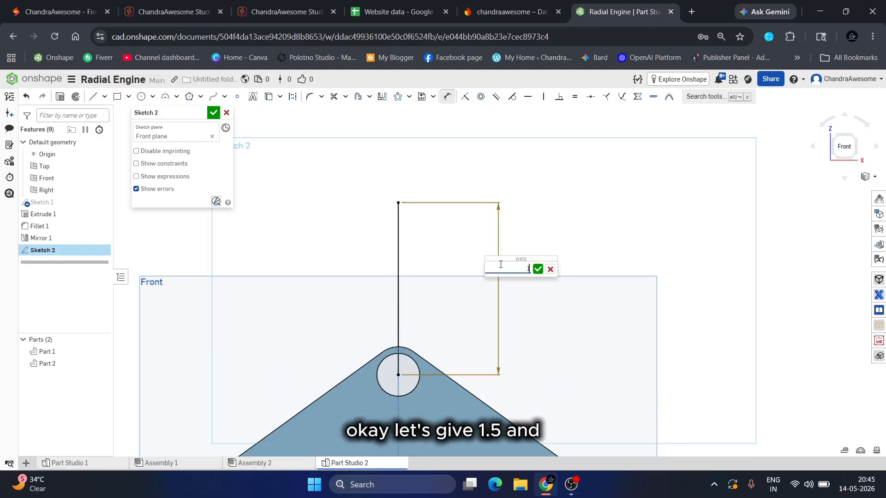
pyautogui.write('.5')
pyautogui.press('Return')
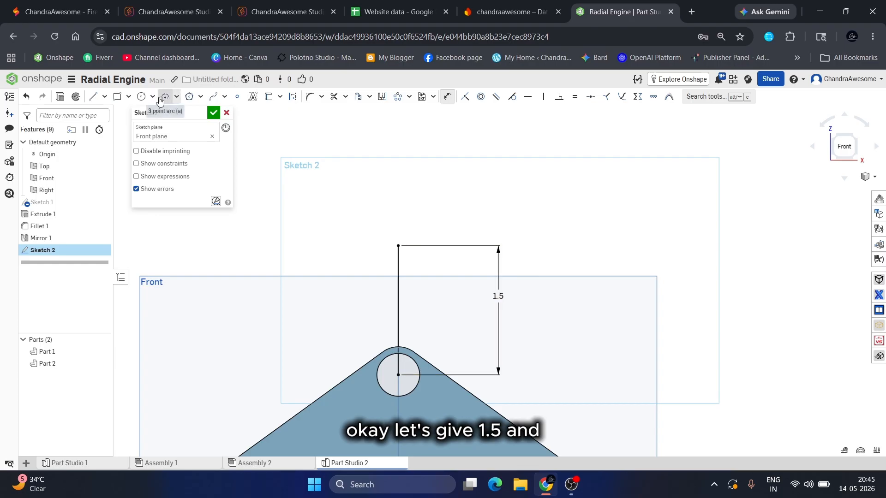
# Step: Draw a center point rectangle about 0.43 by 0.40 in for the piston head, centred on the vertical line's upper end
pyautogui.click(129, 97)
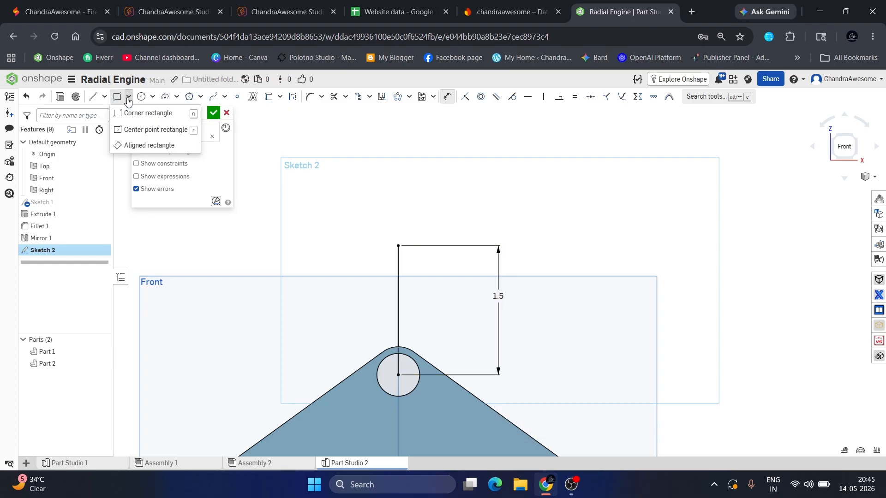
pyautogui.click(132, 129)
pyautogui.scroll(1, 396, 250)
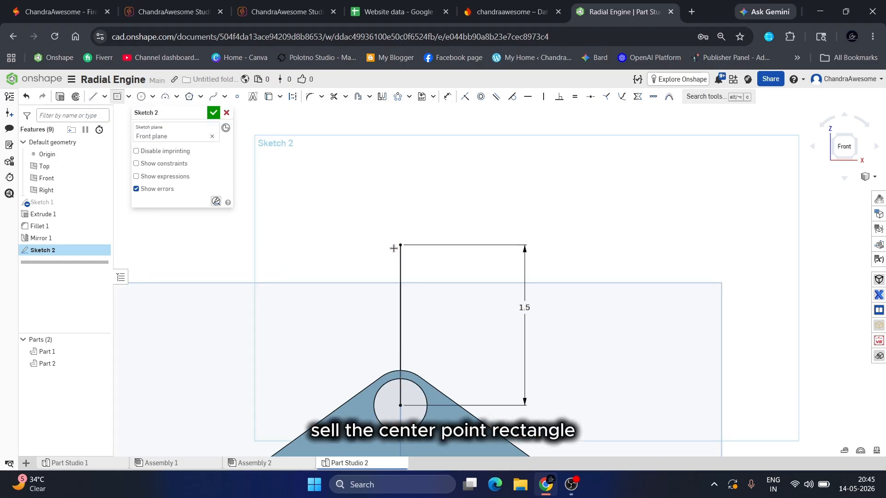
pyautogui.click(401, 245)
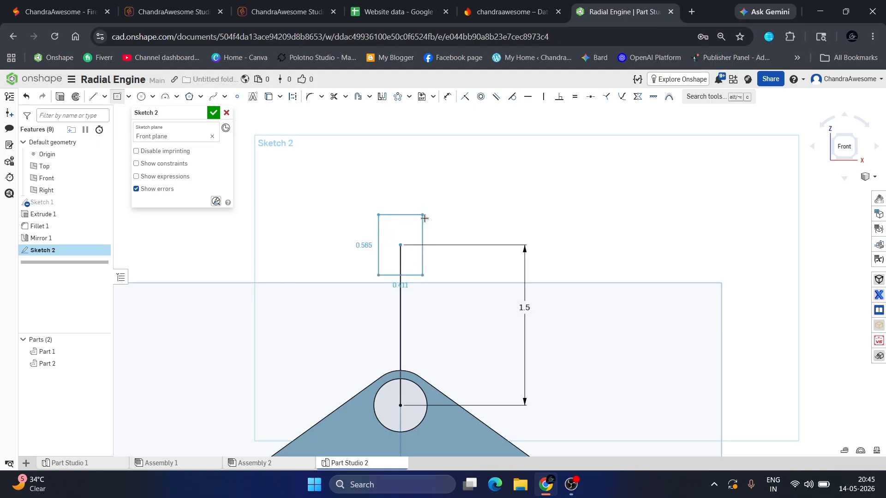
pyautogui.click(423, 224)
pyautogui.scroll(3, 423, 224)
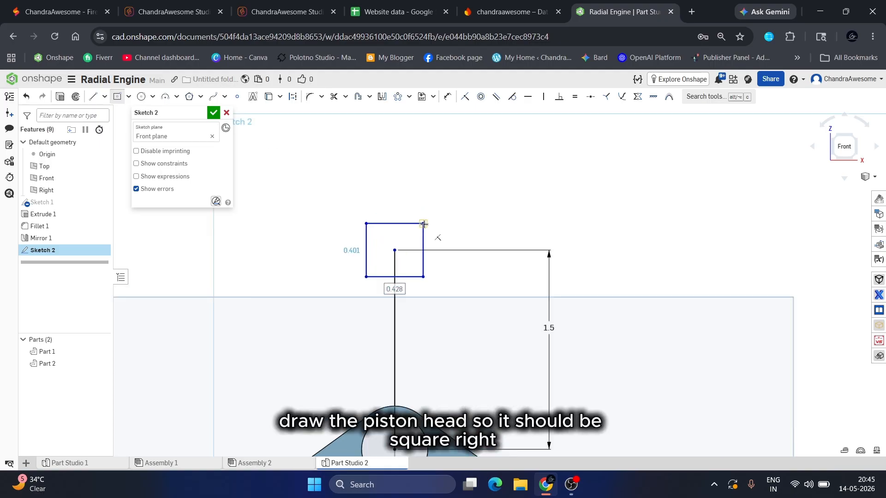
pyautogui.scroll(1, 469, 273)
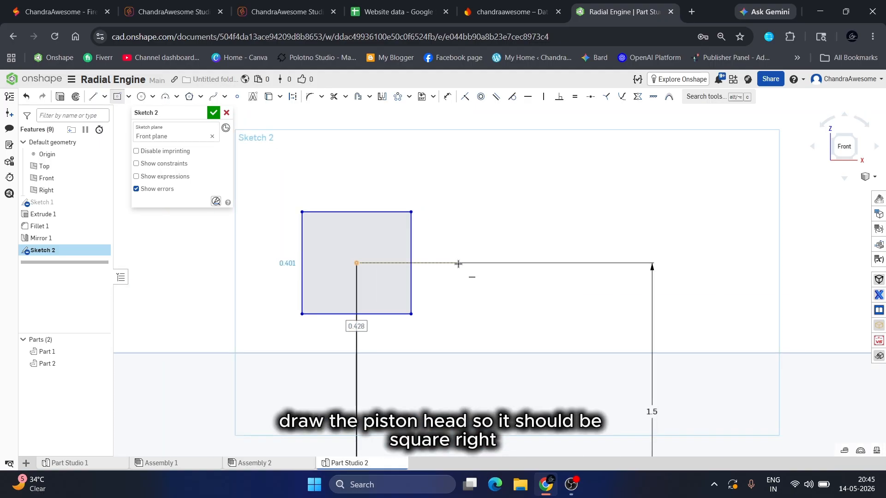
pyautogui.press('Escape')
# Step: Make two adjacent sides of the piston head rectangle equal and dimension its vertical side as 0.5 in
pyautogui.click(410, 253)
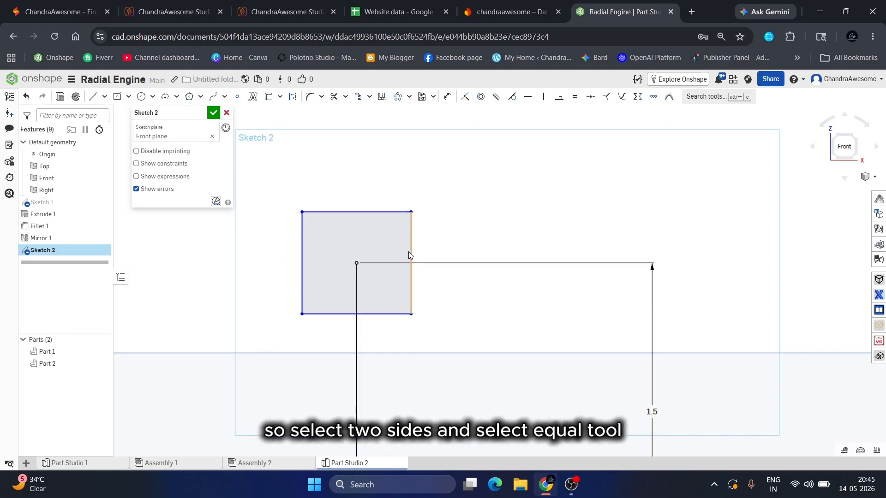
pyautogui.click(384, 213)
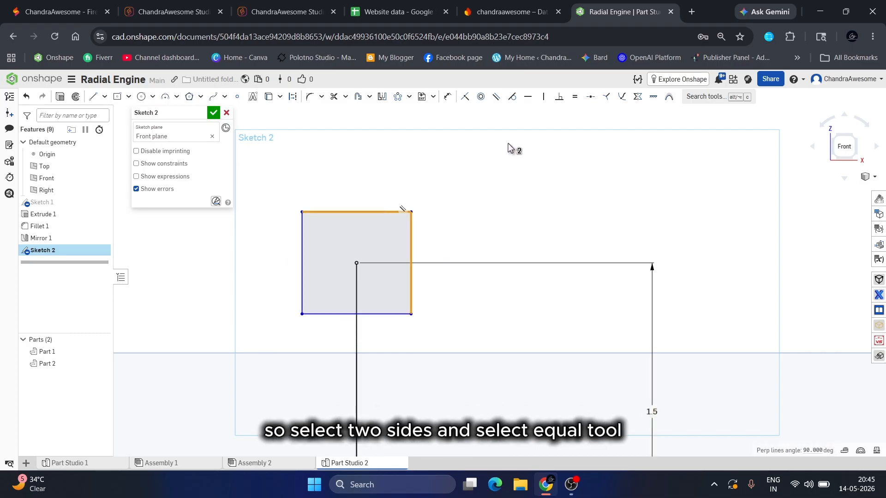
pyautogui.click(575, 96)
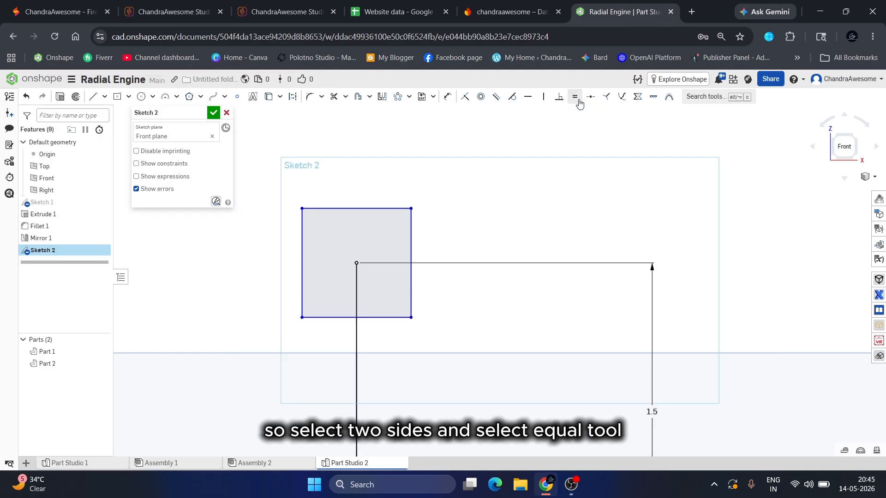
pyautogui.click(410, 236)
pyautogui.click(486, 248)
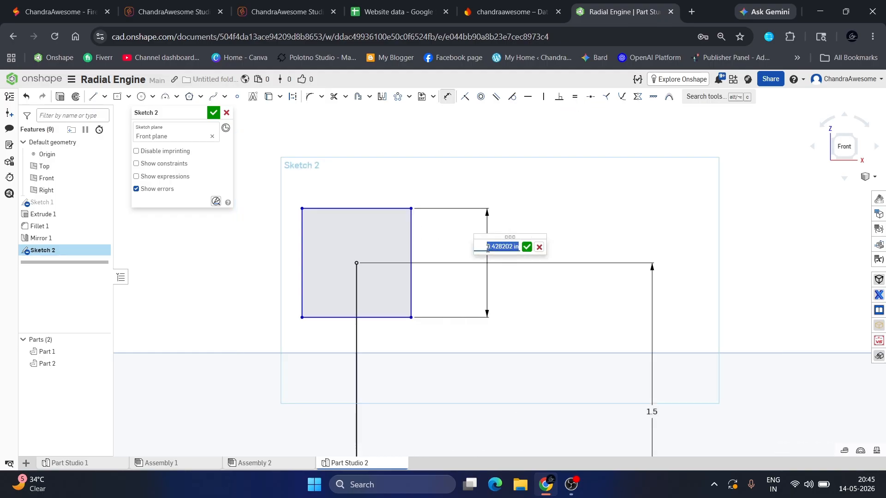
pyautogui.press('Return')
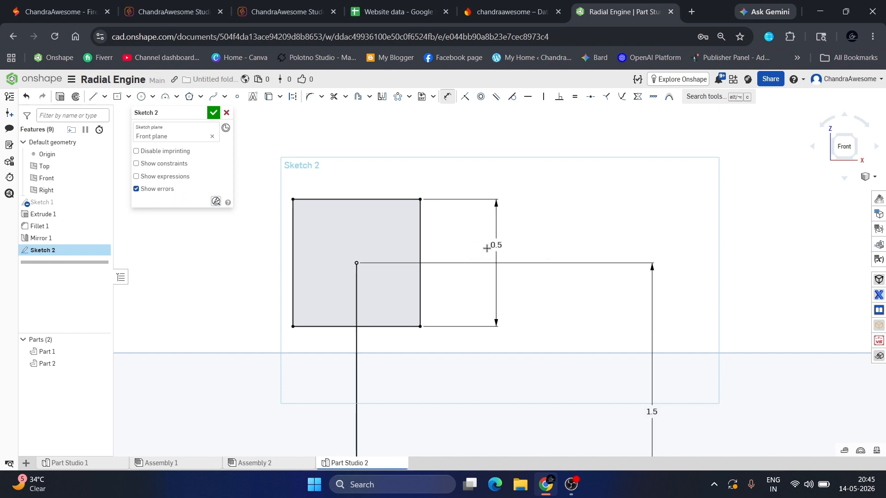
# Step: Lengthen the vertical line between the hole centre and the piston head to 2 in
pyautogui.scroll(-5, 487, 247)
pyautogui.scroll(-2, 495, 268)
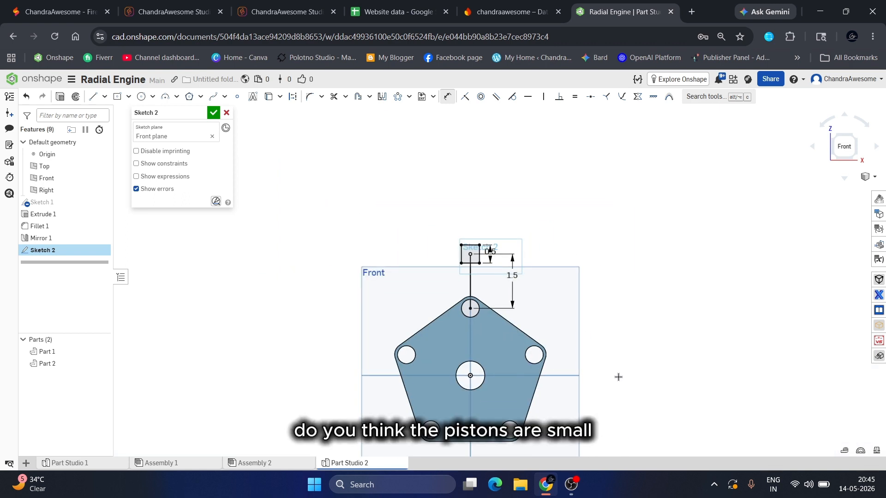
pyautogui.scroll(2, 640, 408)
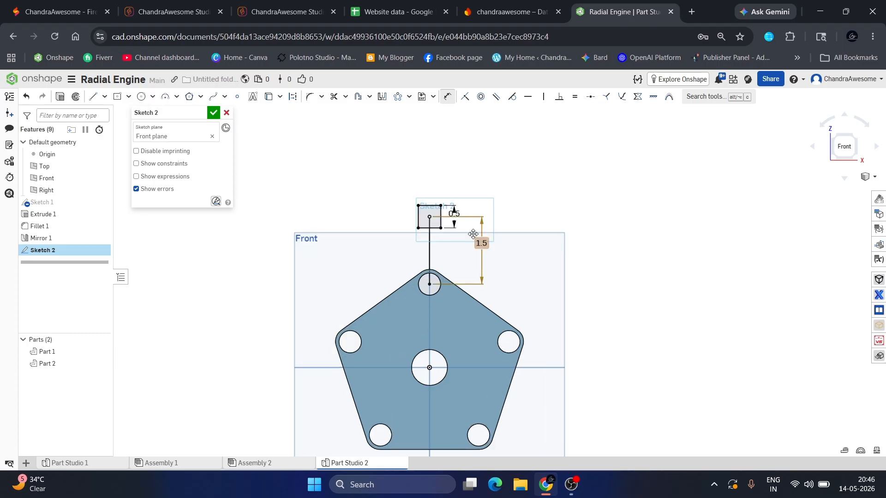
pyautogui.doubleClick(485, 244)
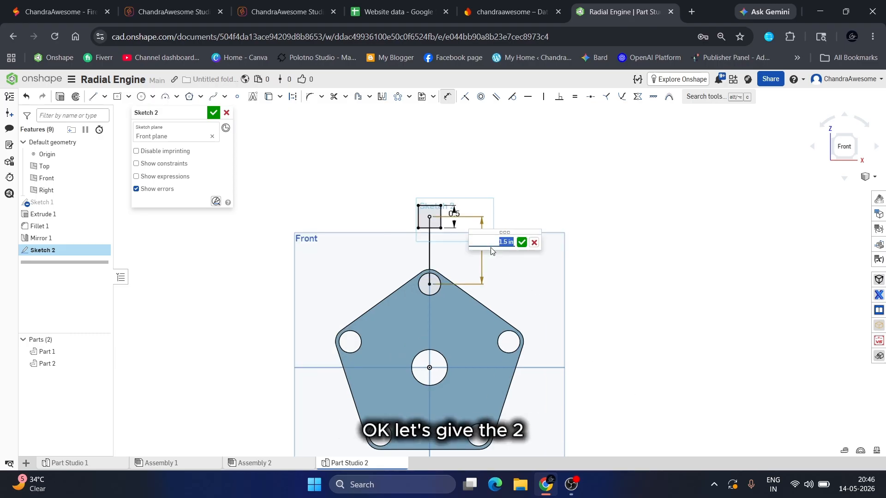
pyautogui.write('2')
pyautogui.press('Return')
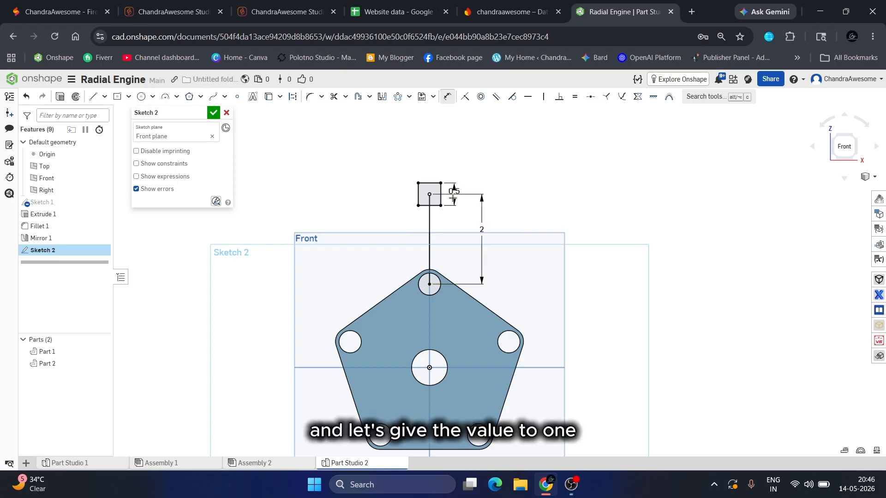
# Step: Set the side length of the piston head square to 1 in
pyautogui.doubleClick(452, 195)
pyautogui.write('1')
pyautogui.press('Return')
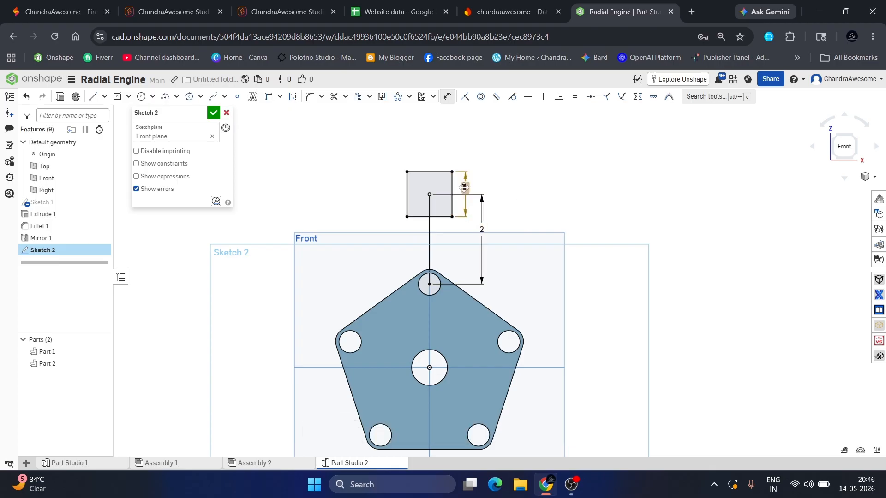
# Step: Set the side length of the piston head square to 0.8 in
pyautogui.doubleClick(464, 187)
pyautogui.write('0.8')
pyautogui.press('Return')
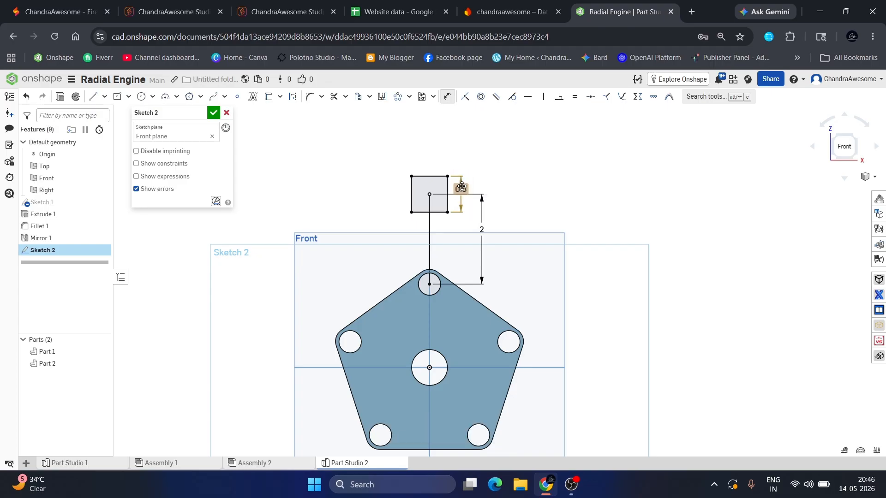
# Step: Set the length of the vertical line from the hole centre to the piston head centre to 3 in
pyautogui.scroll(-3, 462, 187)
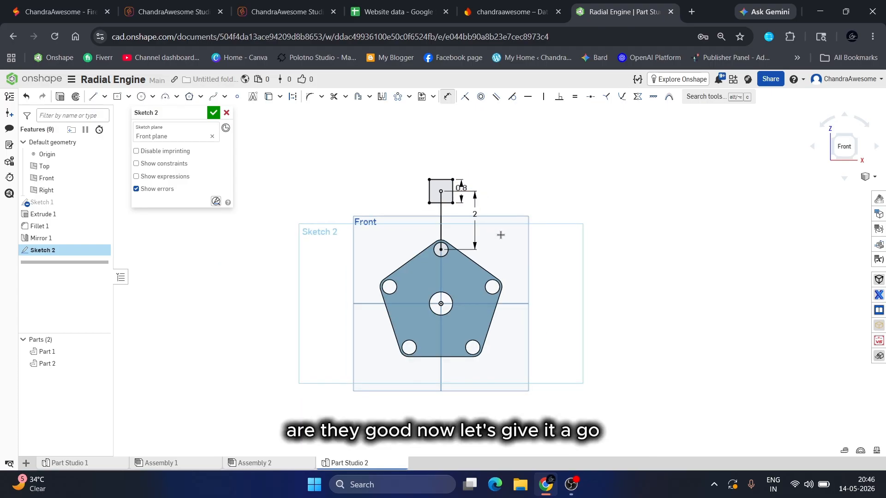
pyautogui.doubleClick(476, 217)
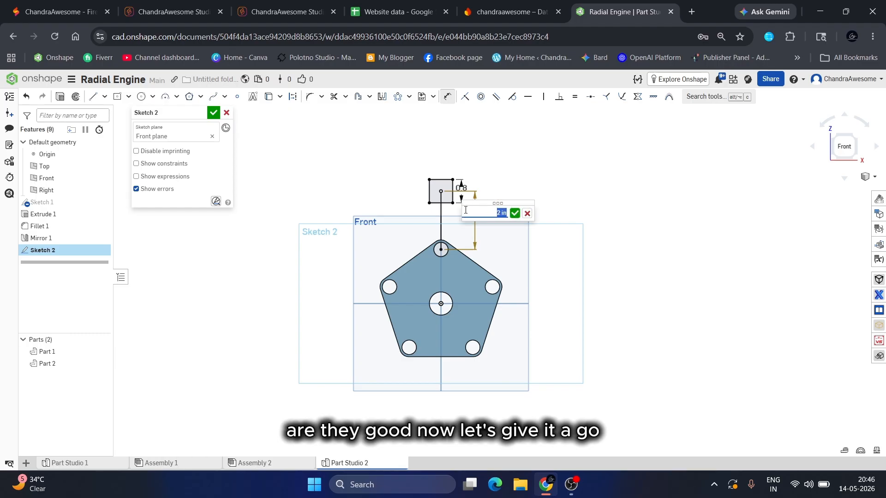
pyautogui.write('3')
pyautogui.press('Return')
pyautogui.scroll(-2, 465, 210)
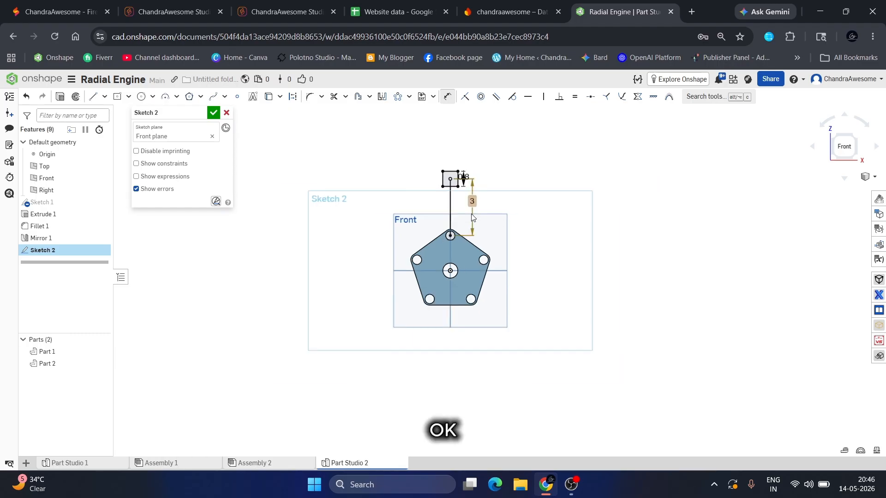
pyautogui.scroll(2, 455, 167)
pyautogui.scroll(5, 459, 175)
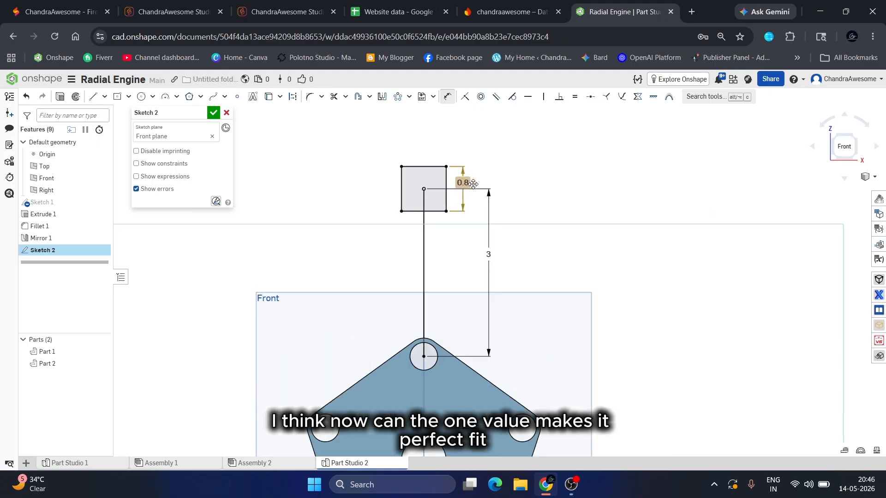
# Step: Set the side length of the piston head square to 1 in
pyautogui.doubleClick(464, 184)
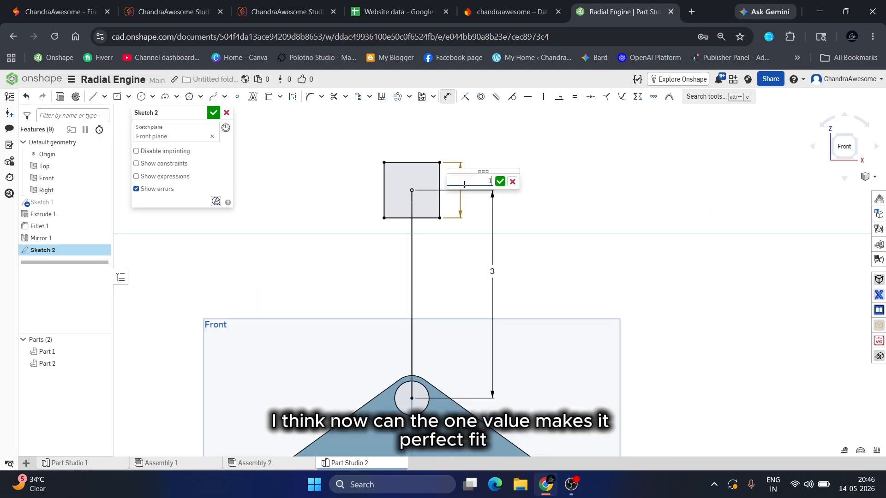
pyautogui.press('Escape')
pyautogui.scroll(-3, 461, 235)
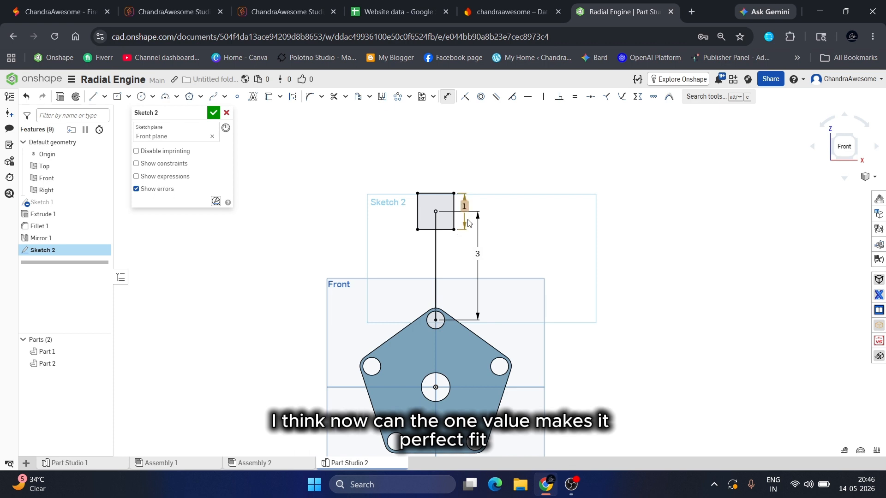
pyautogui.doubleClick(469, 206)
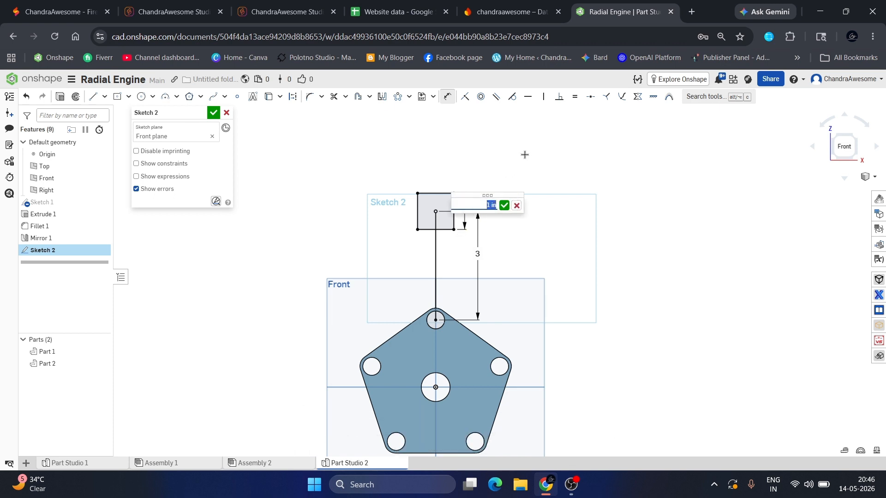
pyautogui.click(503, 206)
# Step: Draw a vertical line about 0.53 in long from the midpoint of the piston head's top edge to just below the square's centre
pyautogui.scroll(4, 477, 203)
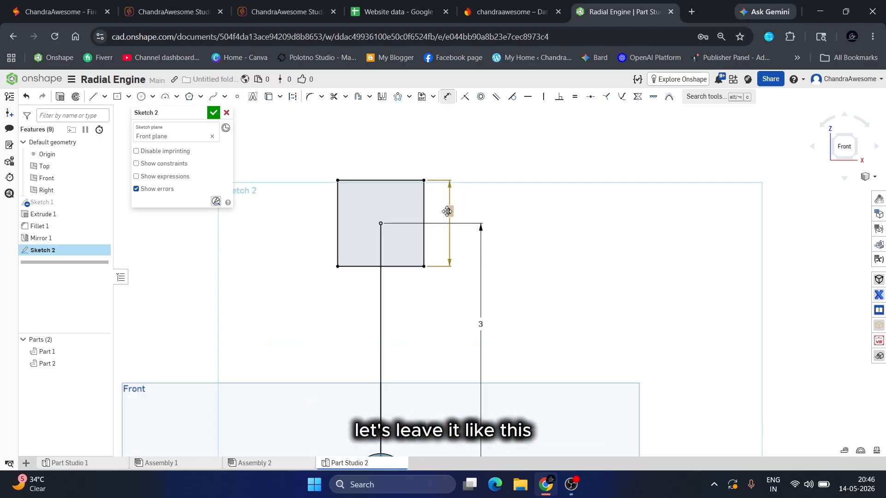
pyautogui.scroll(1, 601, 287)
pyautogui.scroll(-2, 494, 254)
pyautogui.scroll(2, 492, 255)
pyautogui.scroll(-3, 500, 241)
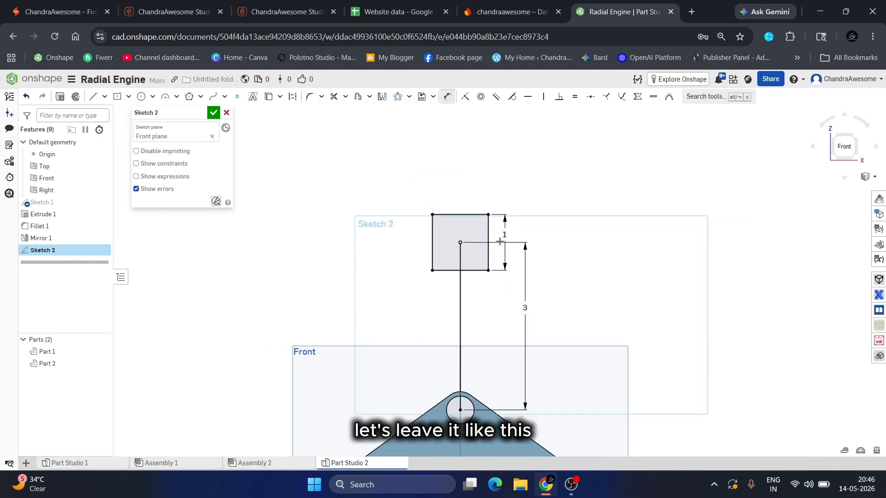
pyautogui.scroll(4, 500, 242)
pyautogui.scroll(2, 417, 204)
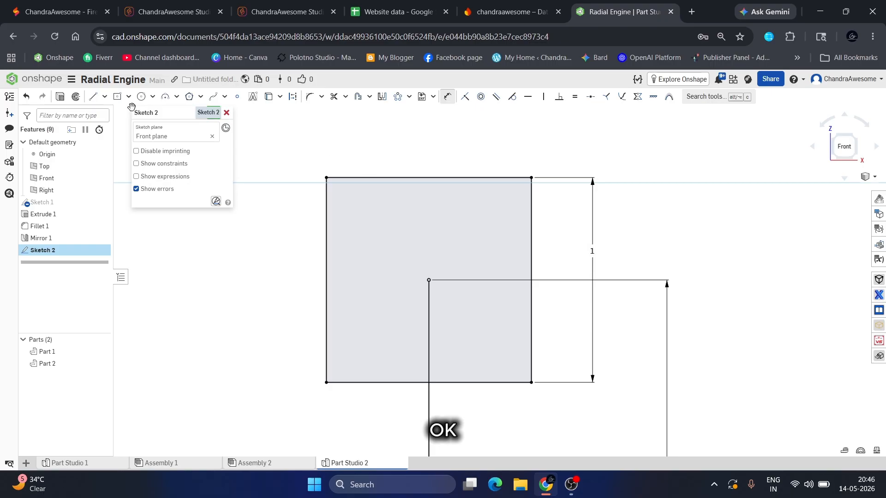
pyautogui.click(93, 96)
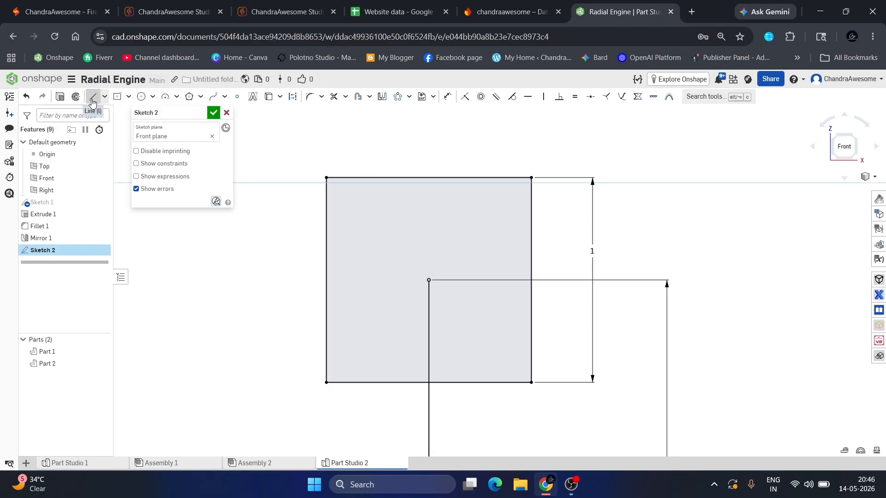
pyautogui.click(429, 179)
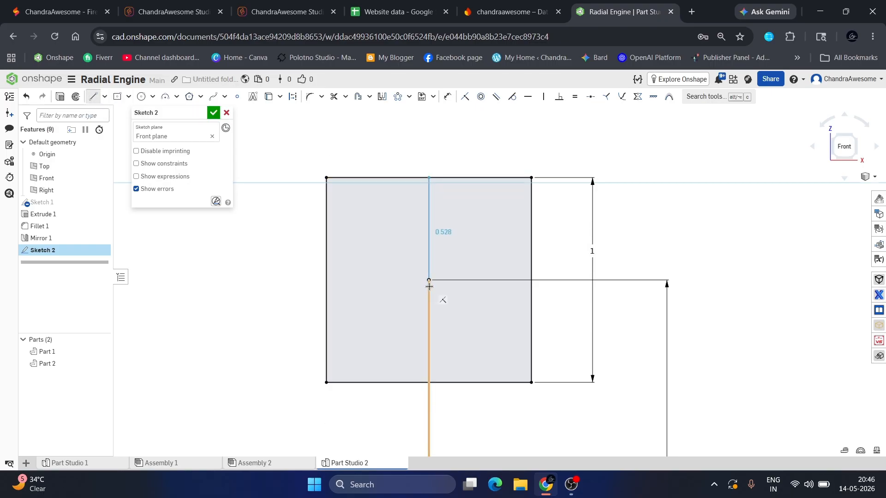
pyautogui.click(429, 285)
pyautogui.press('Escape')
pyautogui.scroll(2, 394, 156)
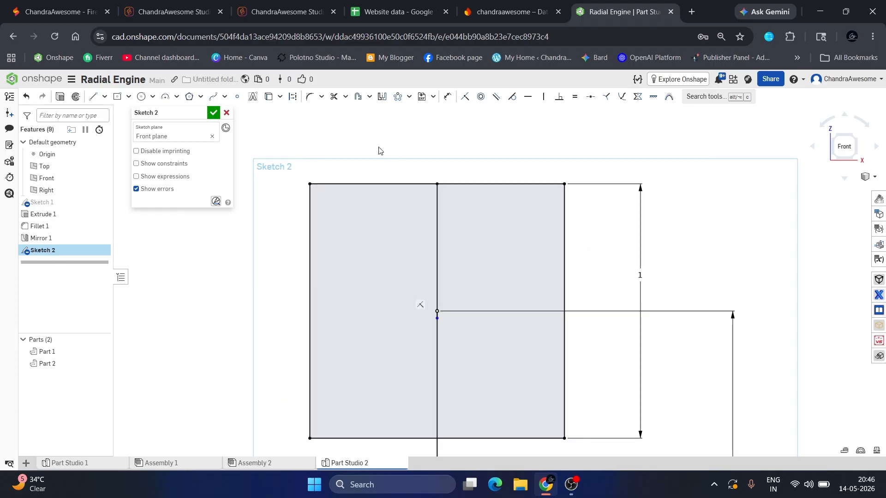
# Step: Draw a shallow three-point arc between the piston head's two top corners, bulging slightly above the top edge, with a radius of about 26.09 in
pyautogui.click(166, 96)
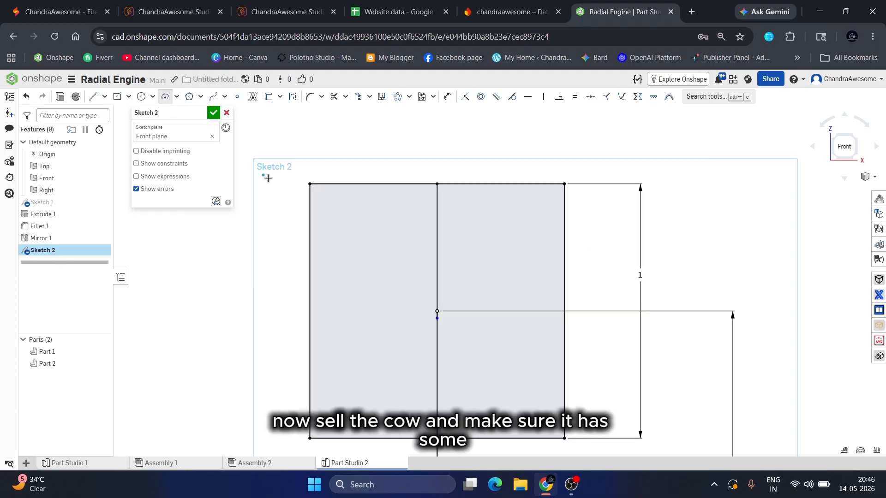
pyautogui.click(310, 184)
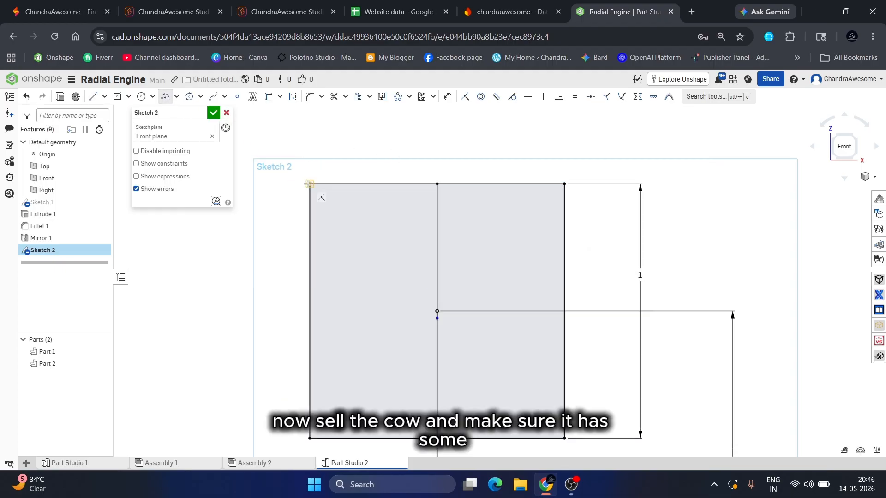
pyautogui.click(564, 184)
pyautogui.scroll(2, 464, 175)
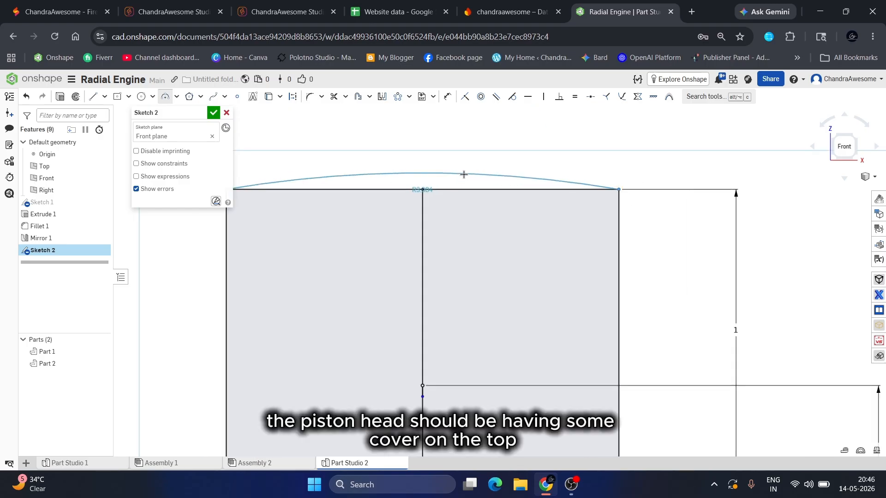
pyautogui.click(425, 189)
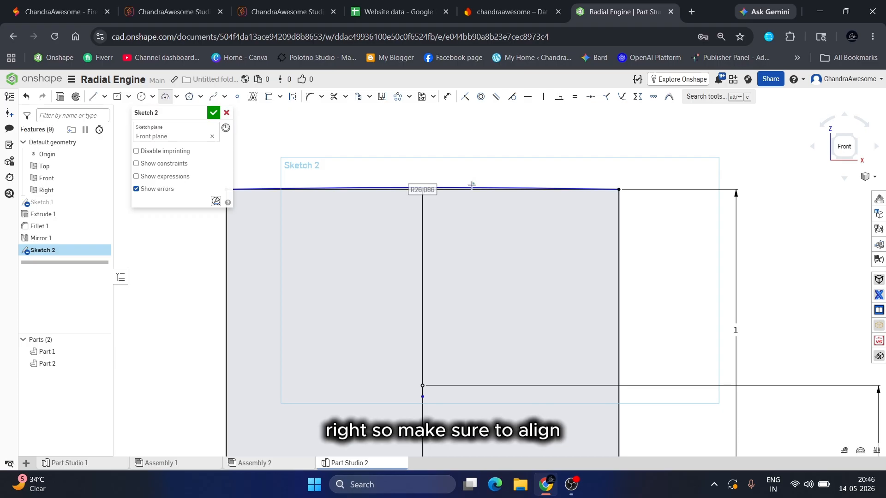
pyautogui.scroll(-2, 503, 178)
pyautogui.scroll(2, 459, 168)
# Step: Dimension the radius of the arc on top of the piston head as 26 in
pyautogui.press('d')
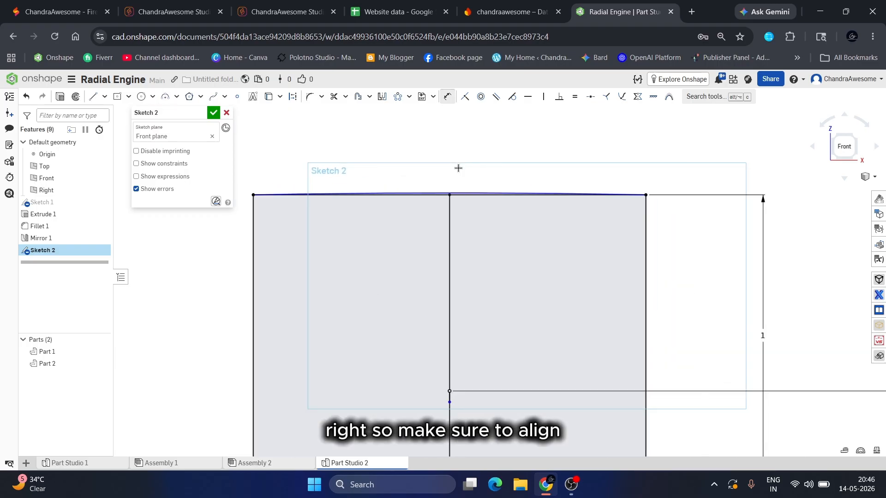
pyautogui.click(420, 190)
pyautogui.click(412, 166)
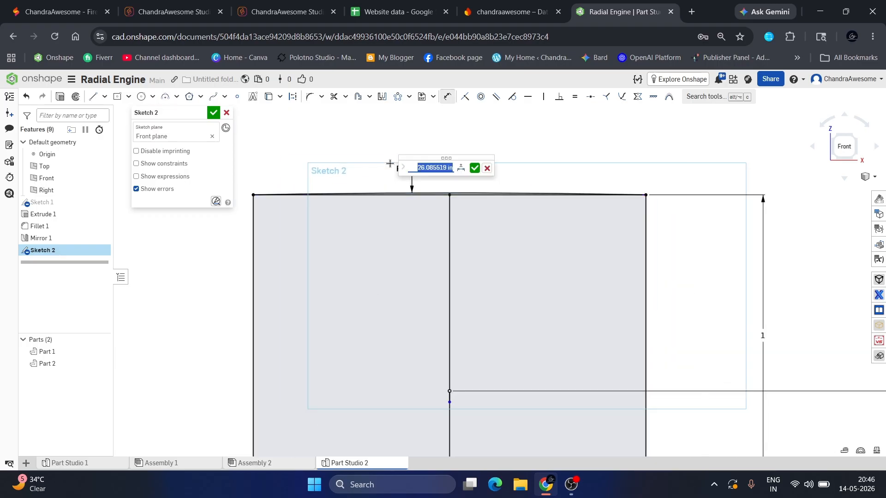
pyautogui.press('Return')
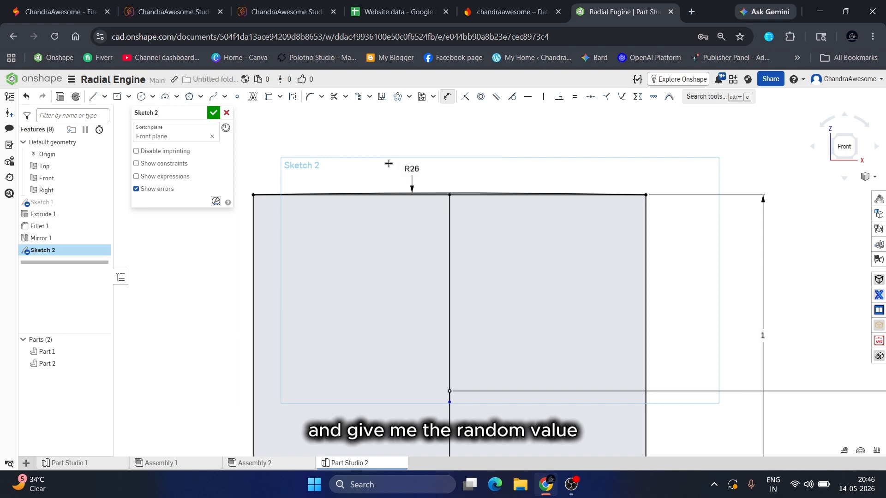
# Step: Draw a center point rectangle about 0.047 in wide and 0.012 in high, centred on the piston head's right edge just below the top corner
pyautogui.scroll(-2, 458, 185)
pyautogui.scroll(2, 475, 177)
pyautogui.scroll(-3, 474, 178)
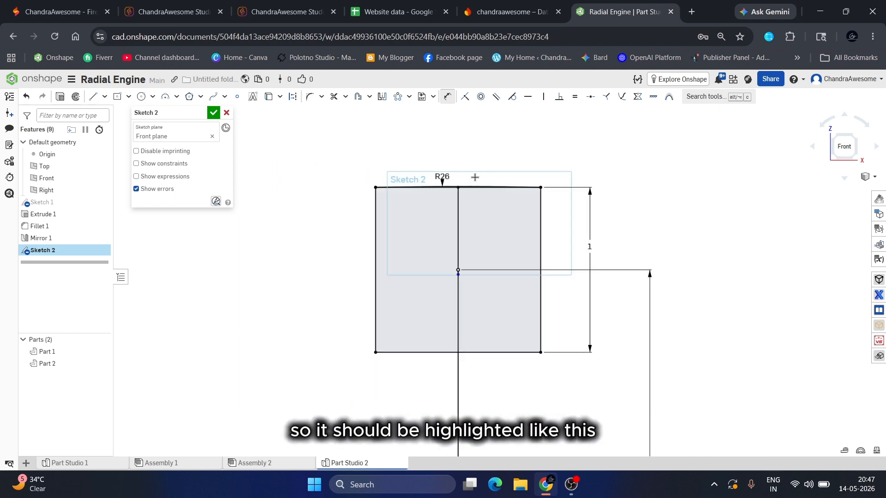
pyautogui.scroll(2, 480, 179)
pyautogui.scroll(1, 486, 179)
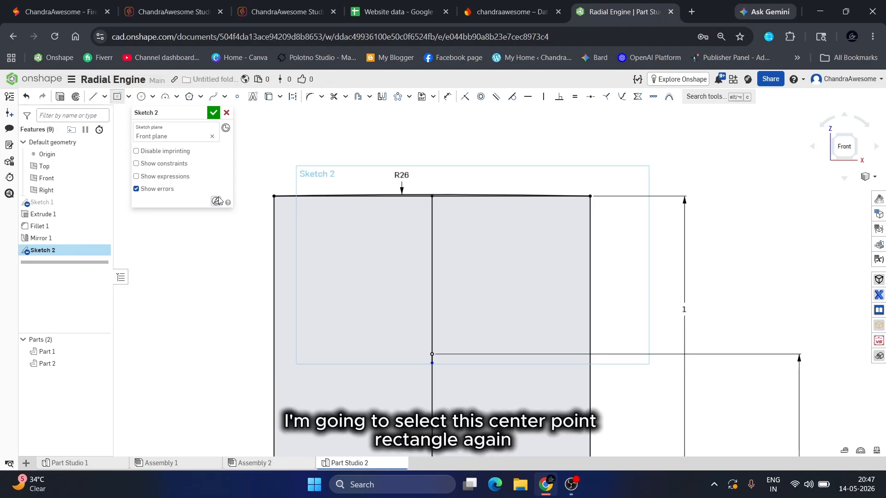
pyautogui.scroll(4, 620, 229)
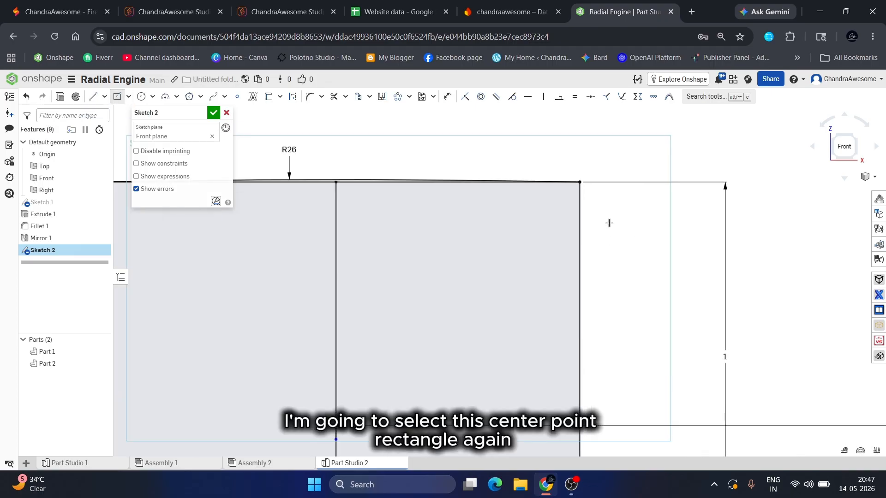
pyautogui.click(575, 193)
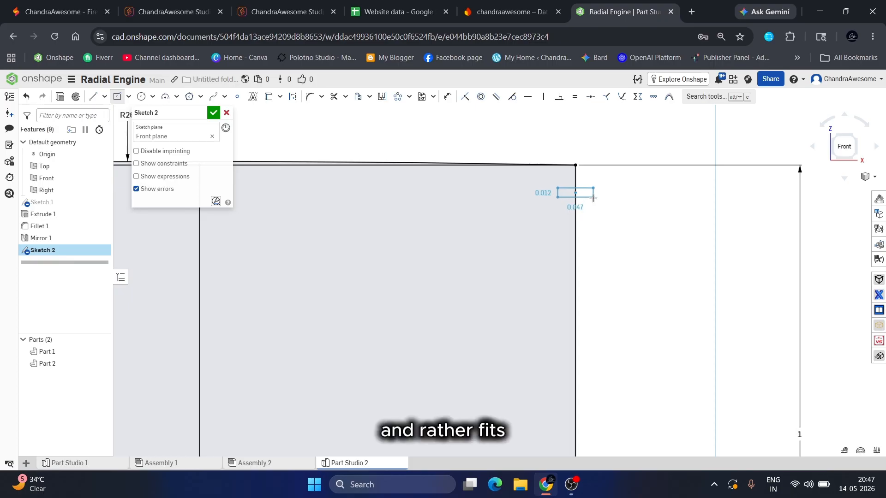
pyautogui.click(594, 197)
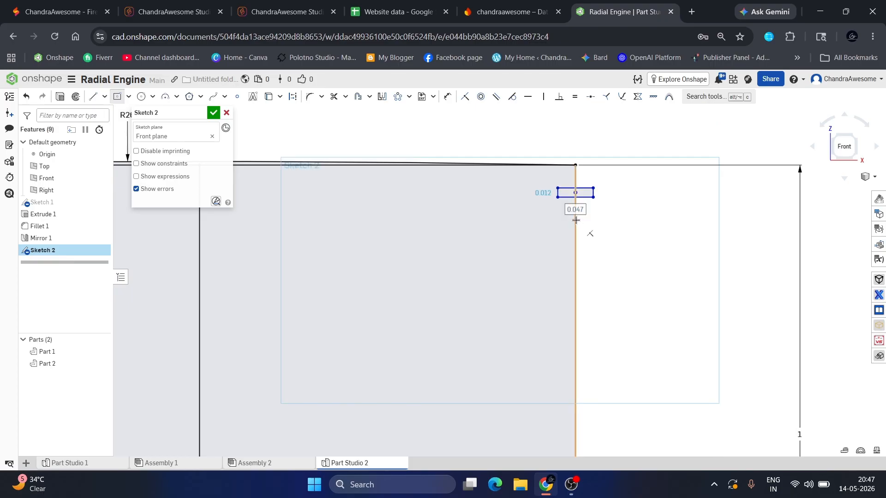
pyautogui.click(575, 219)
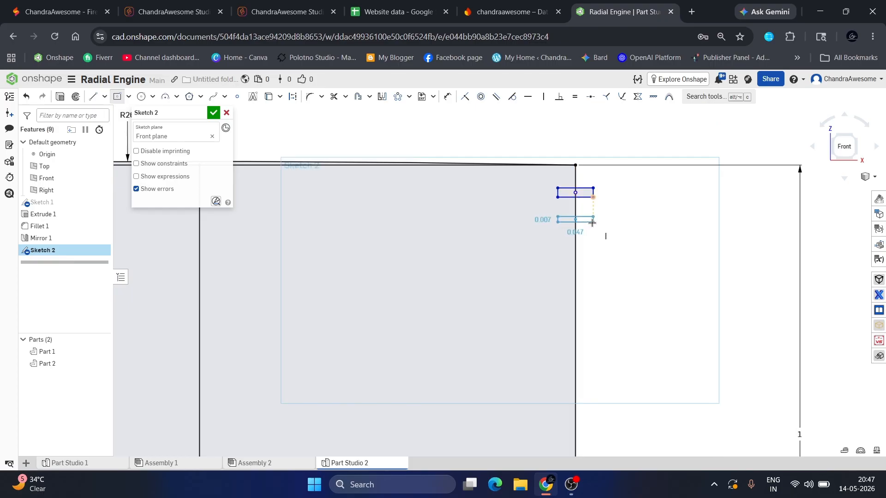
pyautogui.press('Escape')
# Step: Dimension the height of the small rectangle on the piston head's right edge as 0.01 in
pyautogui.scroll(3, 599, 195)
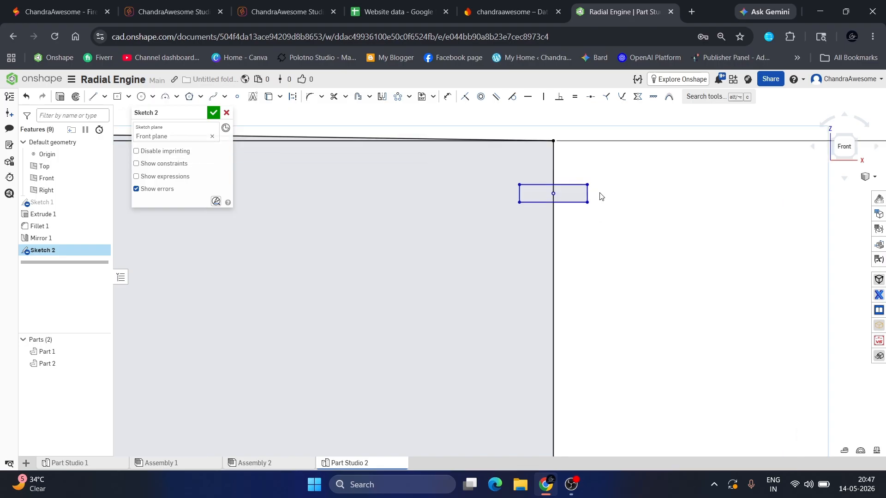
pyautogui.press('u')
pyautogui.scroll(3, 592, 194)
pyautogui.click(579, 196)
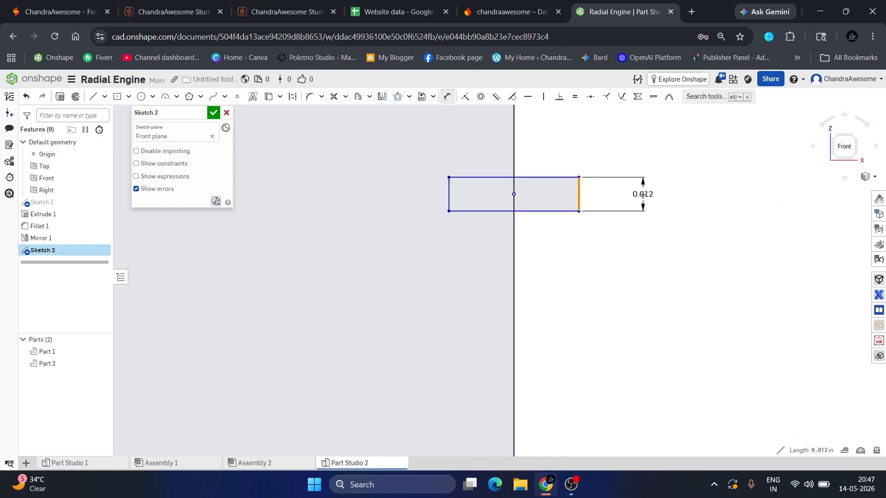
pyautogui.click(641, 193)
pyautogui.write('0')
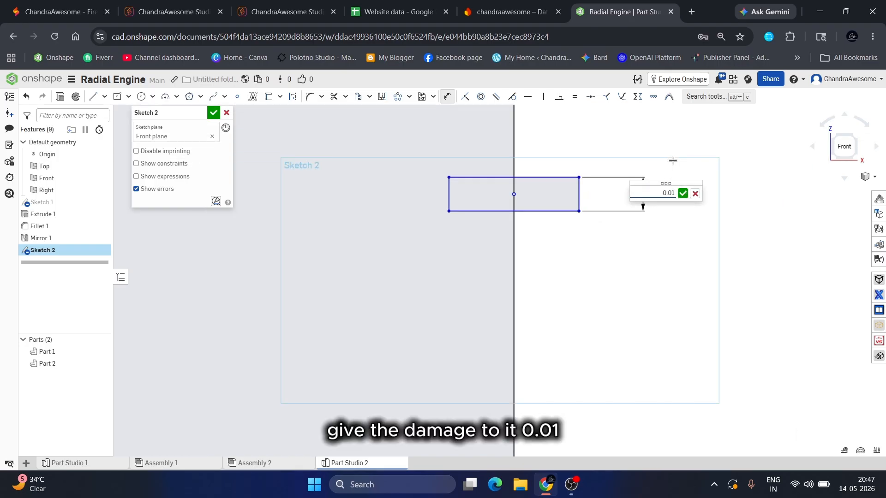
pyautogui.write('.01')
pyautogui.press('Return')
# Step: Dimension the width of the small rectangle on the piston head's right edge as 0.02 in
pyautogui.click(560, 180)
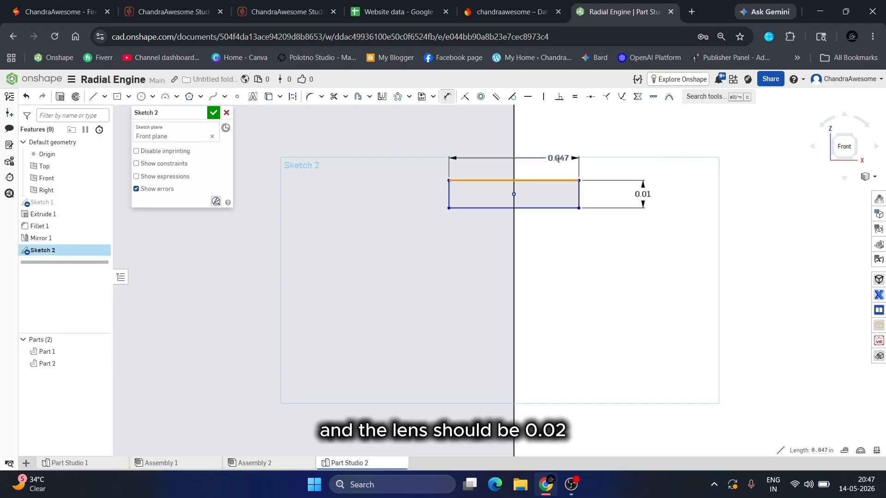
pyautogui.click(558, 159)
pyautogui.write('0.0')
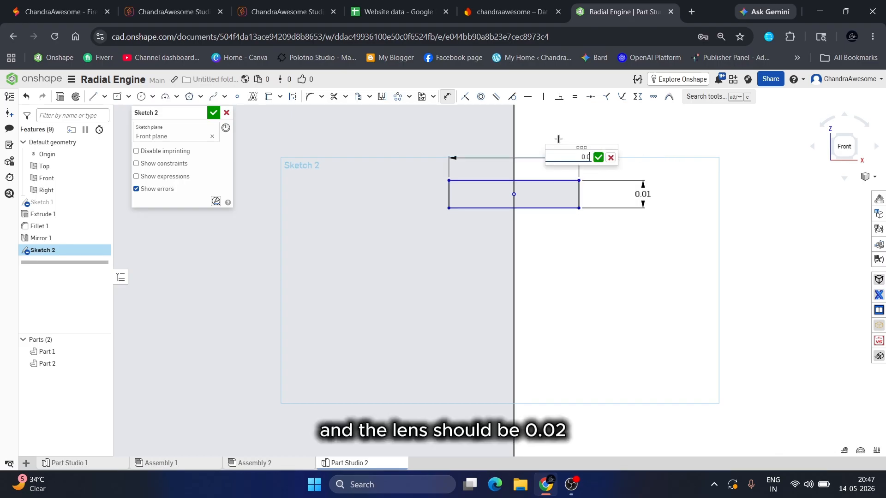
pyautogui.write('2')
pyautogui.press('Return')
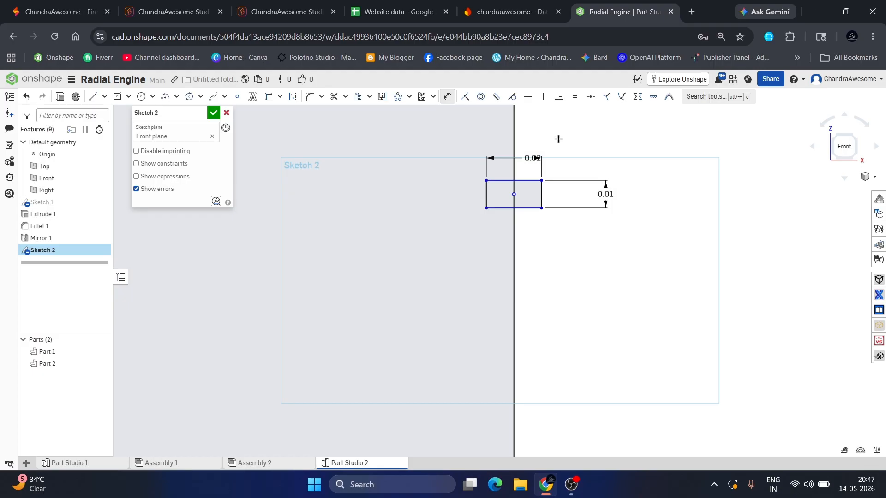
# Step: Dimension the vertical distance from the small rectangle's centre to the piston head's top right corner as 0.03 in
pyautogui.scroll(-3, 520, 231)
pyautogui.scroll(2, 548, 237)
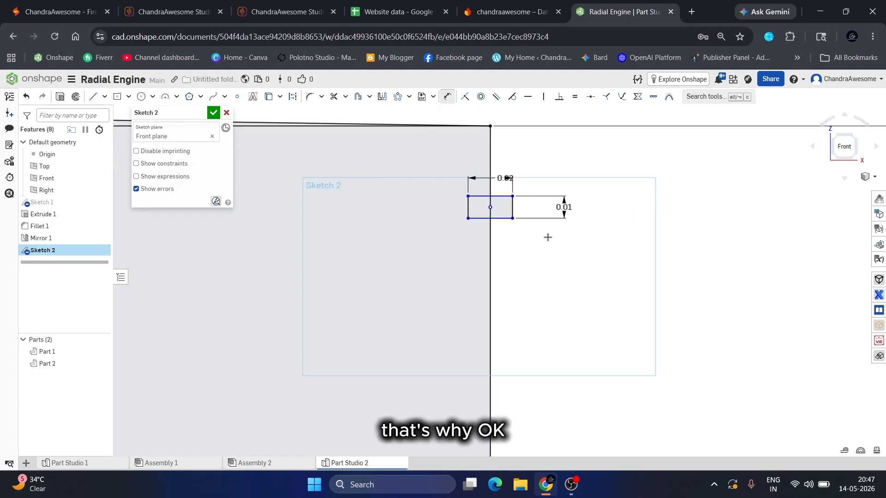
pyautogui.press('d')
pyautogui.click(490, 207)
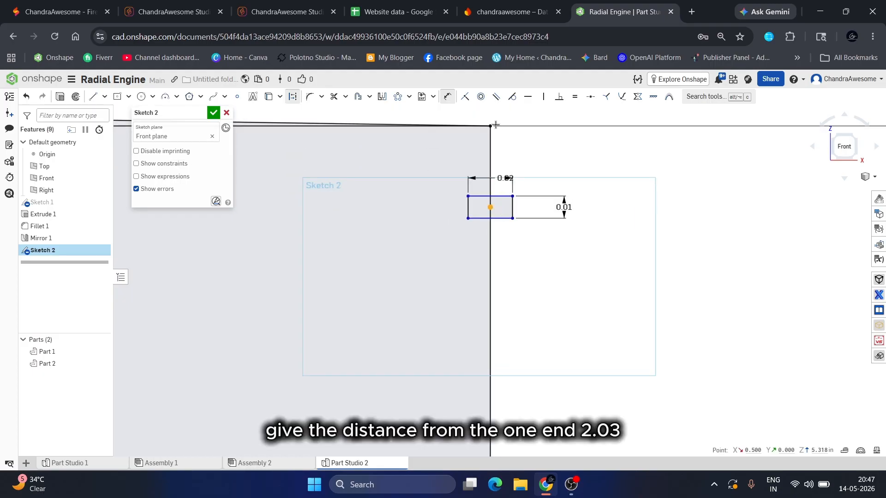
pyautogui.click(593, 141)
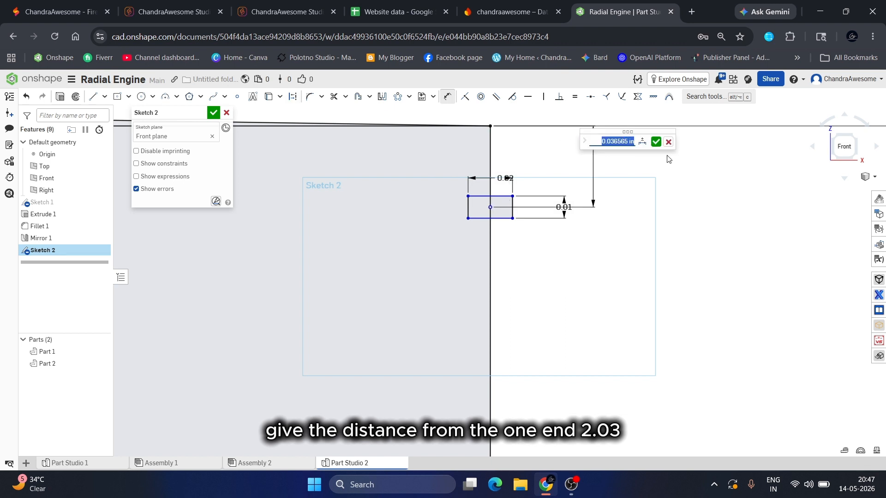
pyautogui.write('003')
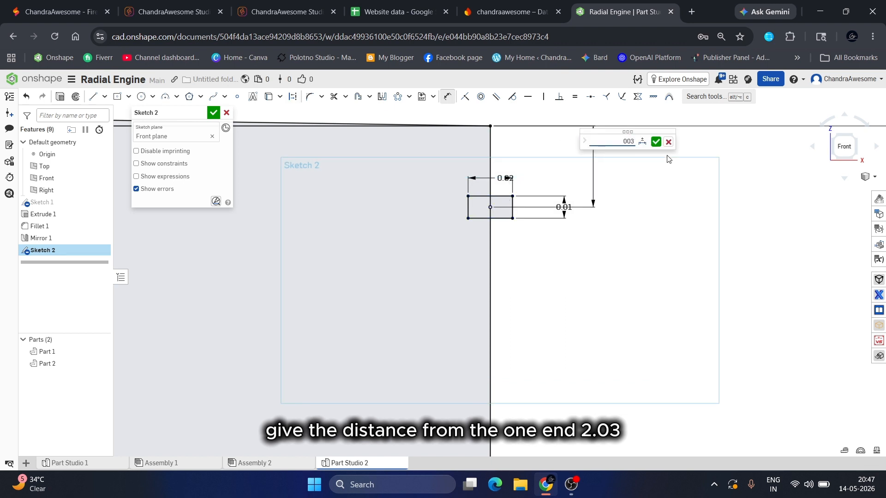
pyautogui.press('BackSpace')
pyautogui.press('BackSpace')
pyautogui.press('BackSpace')
pyautogui.press('Return')
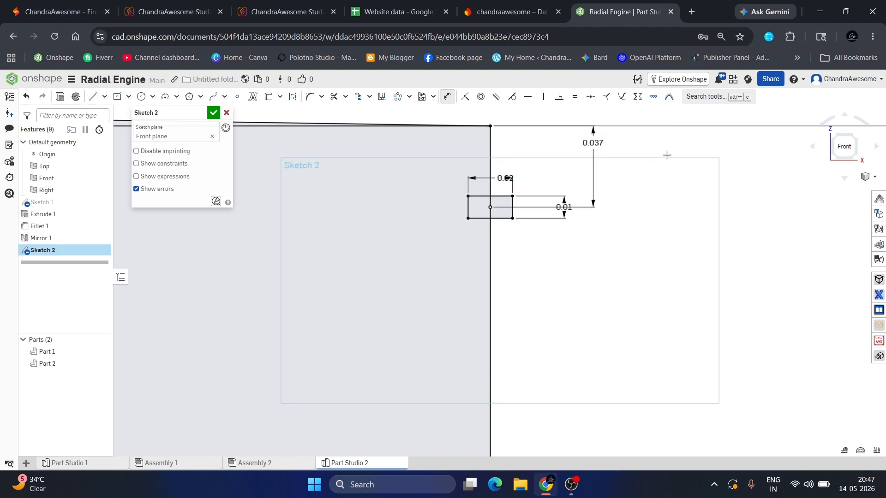
pyautogui.scroll(-2, 322, 141)
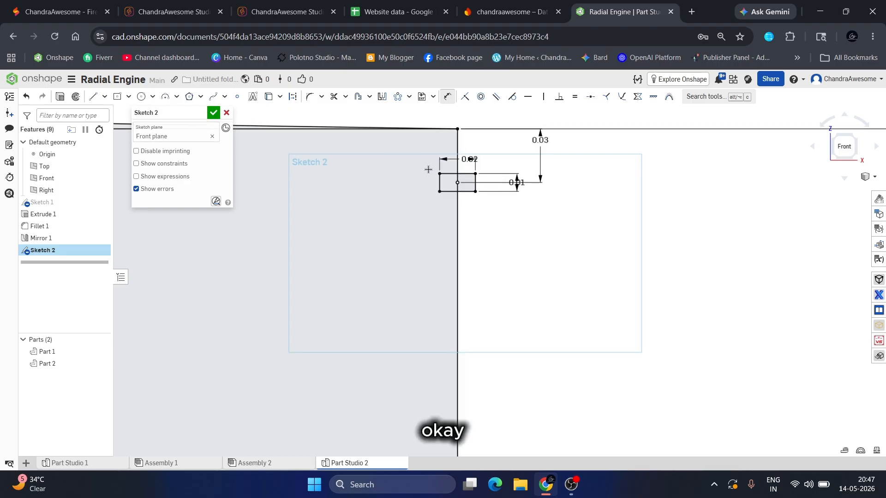
pyautogui.scroll(2, 428, 169)
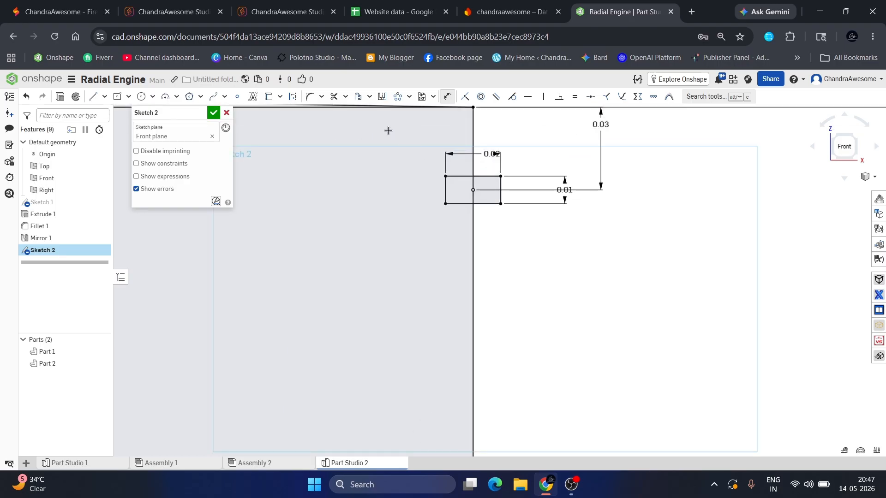
# Step: Start a linear sketch pattern with the outline edges of the small rectangle on the piston head's right edge as its entities
pyautogui.click(409, 99)
pyautogui.click(417, 113)
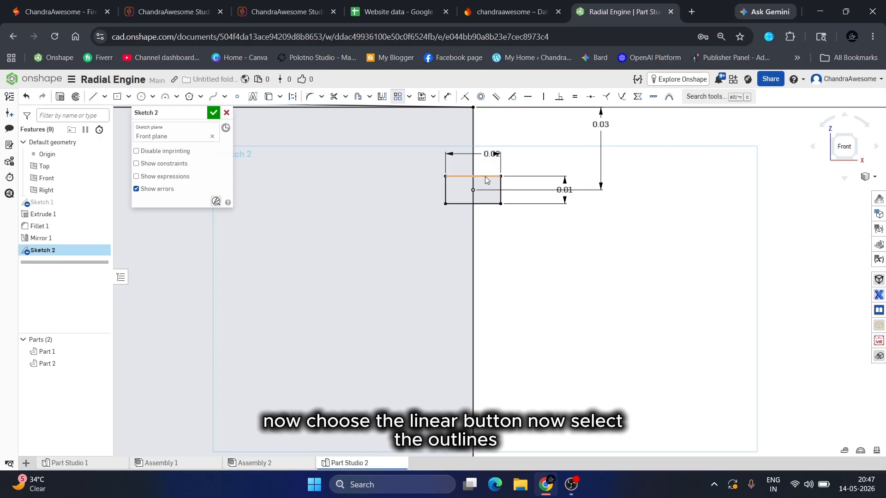
pyautogui.click(485, 177)
pyautogui.click(445, 184)
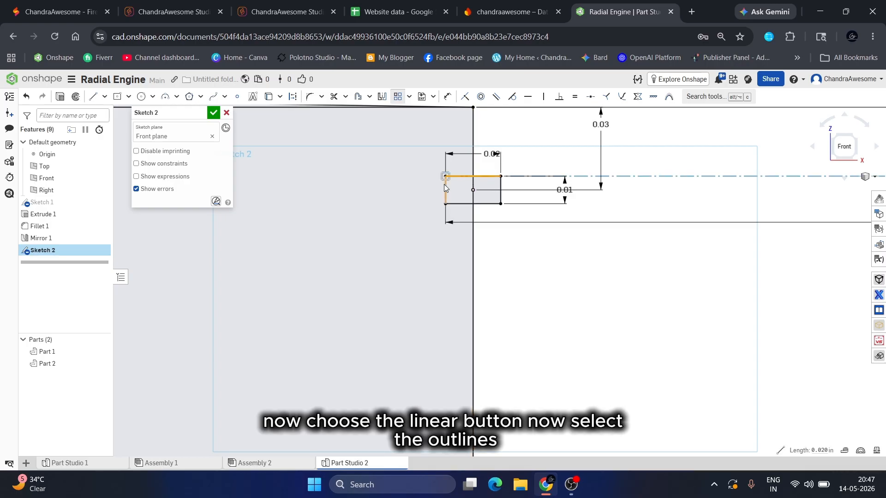
pyautogui.click(487, 204)
# Step: Set the instance count in the pattern's horizontal direction to 1
pyautogui.scroll(-10, 501, 195)
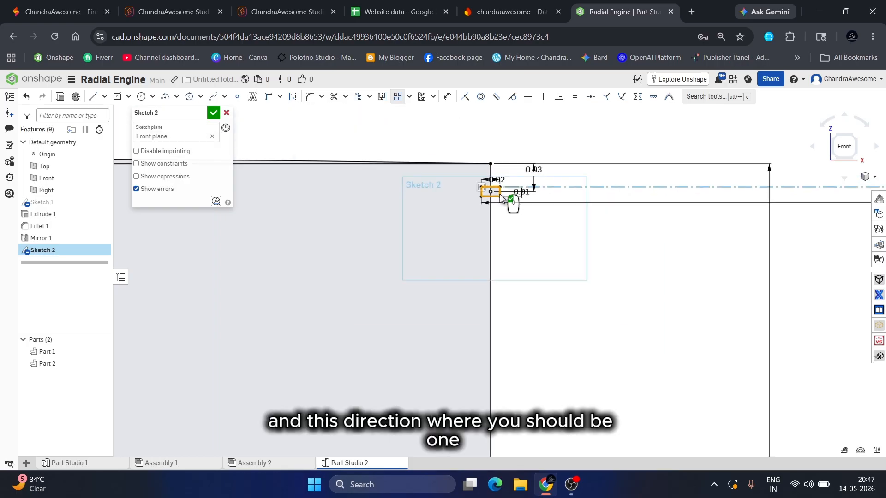
pyautogui.scroll(5, 673, 193)
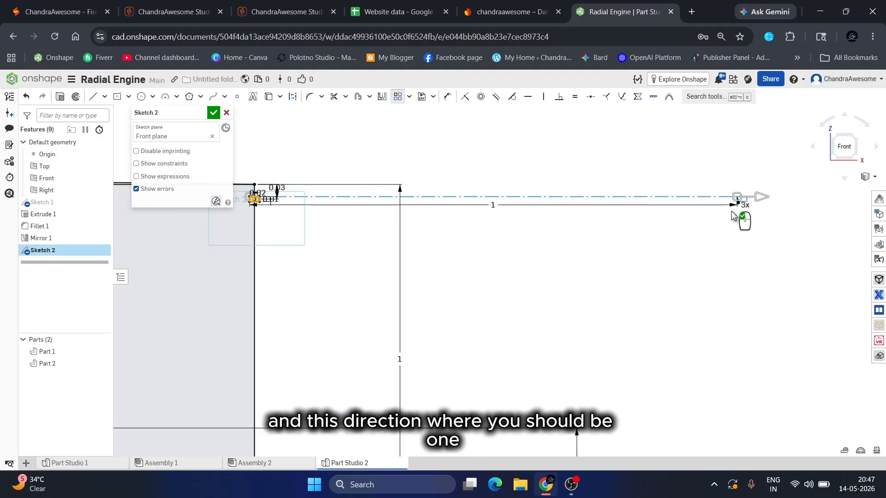
pyautogui.click(748, 204)
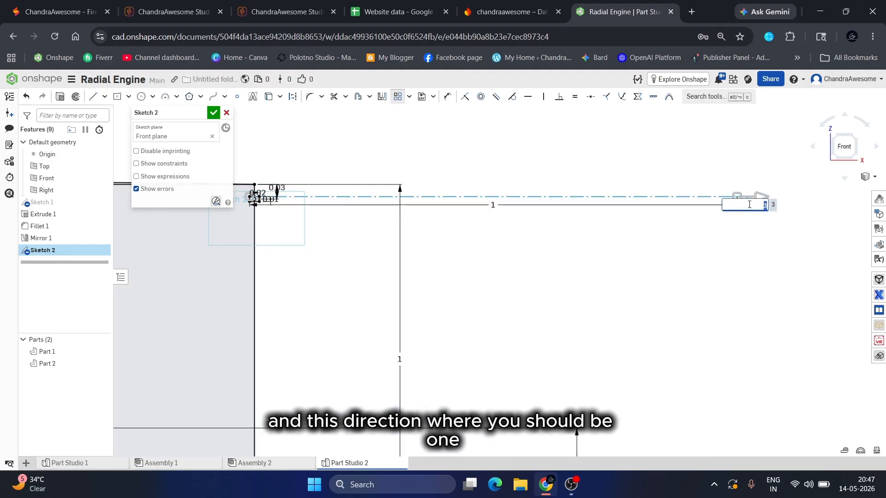
pyautogui.write('1')
pyautogui.press('Return')
# Step: Reverse the pattern's vertical direction so it runs down the piston head's right edge, and set its instance count to 3
pyautogui.scroll(-5, 748, 203)
pyautogui.scroll(5, 550, 200)
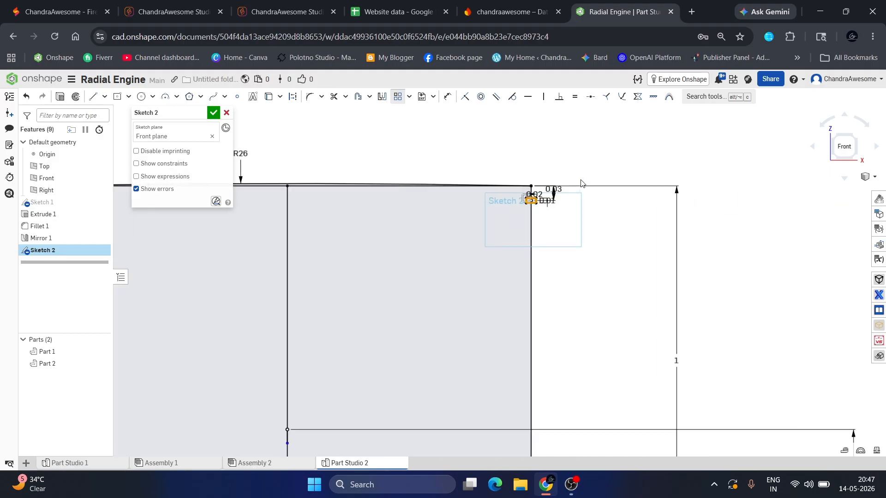
pyautogui.scroll(5, 579, 181)
pyautogui.scroll(5, 473, 194)
pyautogui.scroll(-8, 403, 200)
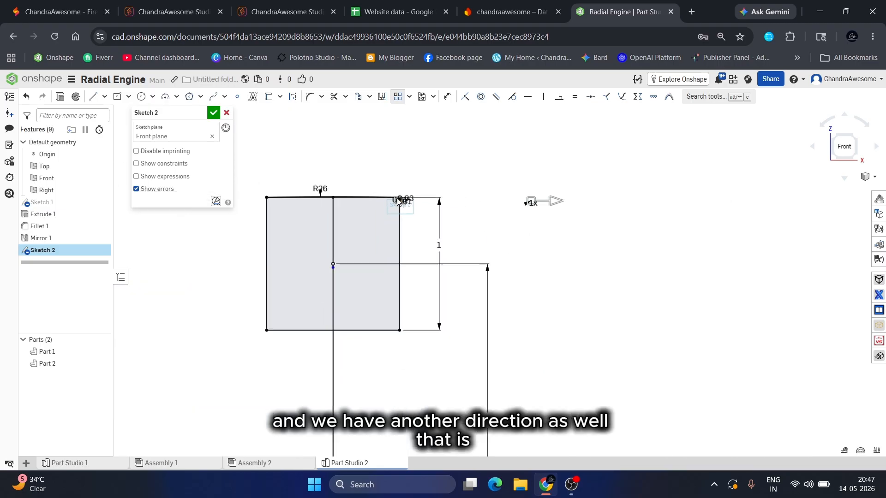
pyautogui.scroll(3, 393, 147)
pyautogui.scroll(-5, 393, 133)
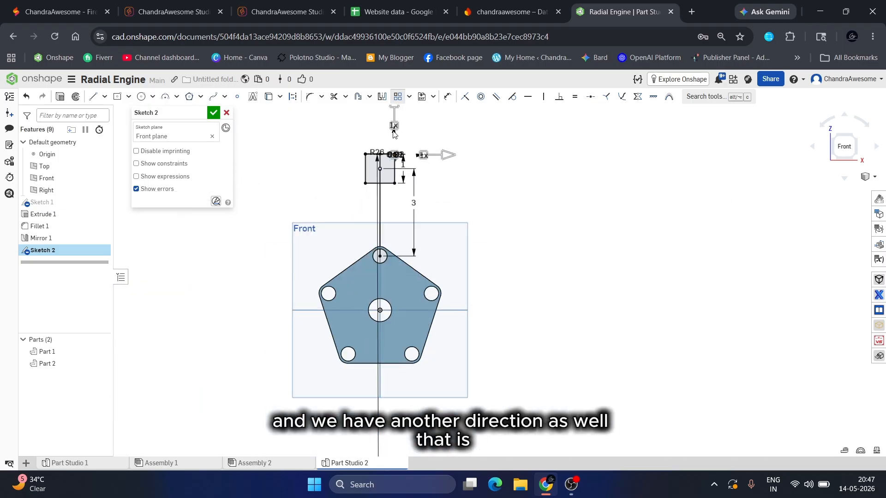
pyautogui.moveTo(398, 112); pyautogui.dragTo(400, 152)
pyautogui.scroll(8, 400, 151)
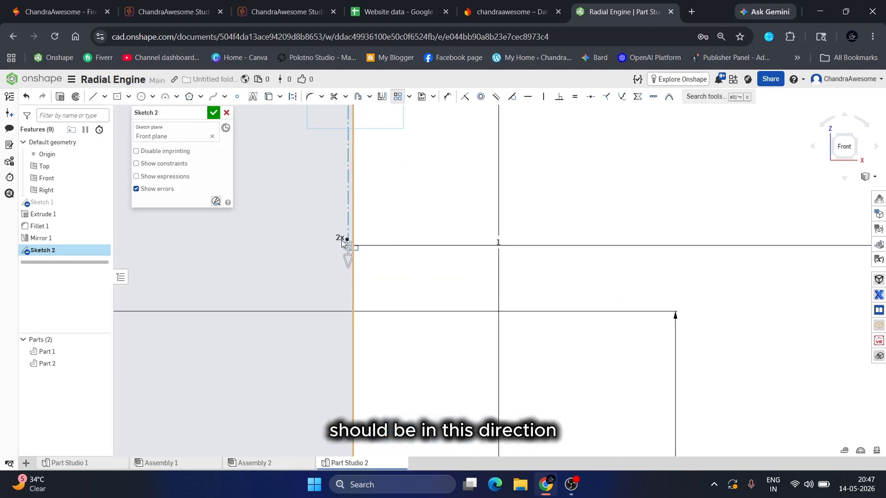
pyautogui.click(338, 238)
pyautogui.write('3')
pyautogui.press('Return')
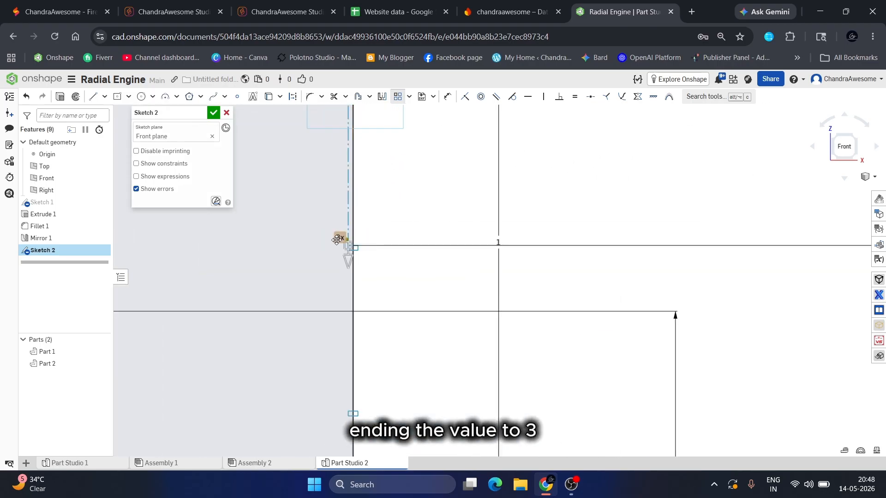
# Step: Set the pattern's vertical spacing to 0.02 in
pyautogui.scroll(-5, 361, 257)
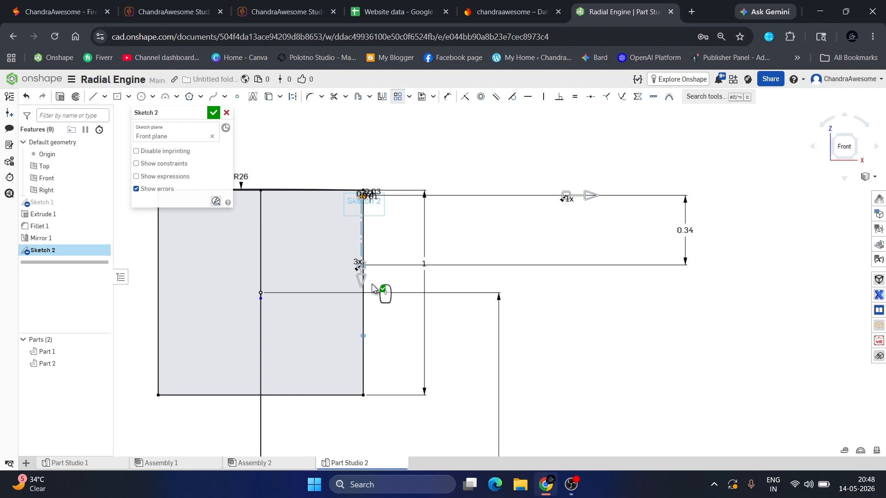
pyautogui.doubleClick(687, 230)
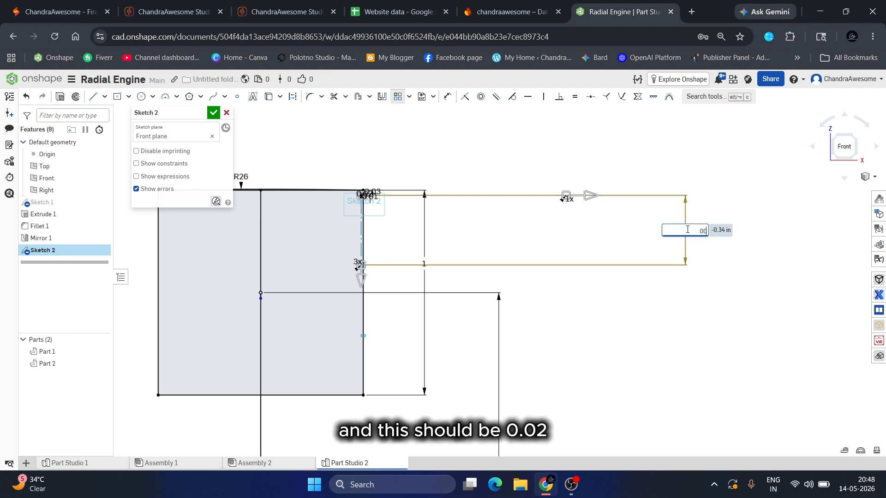
pyautogui.write('00.02')
pyautogui.press('Return')
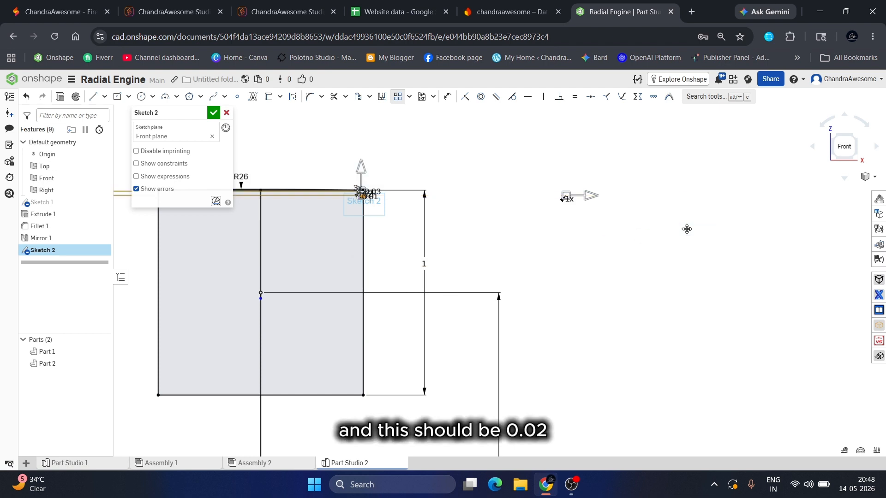
# Step: Flip the vertical pattern direction back downward, with a spacing of about 0.019 in between the rectangles
pyautogui.scroll(9, 359, 141)
pyautogui.scroll(-5, 361, 257)
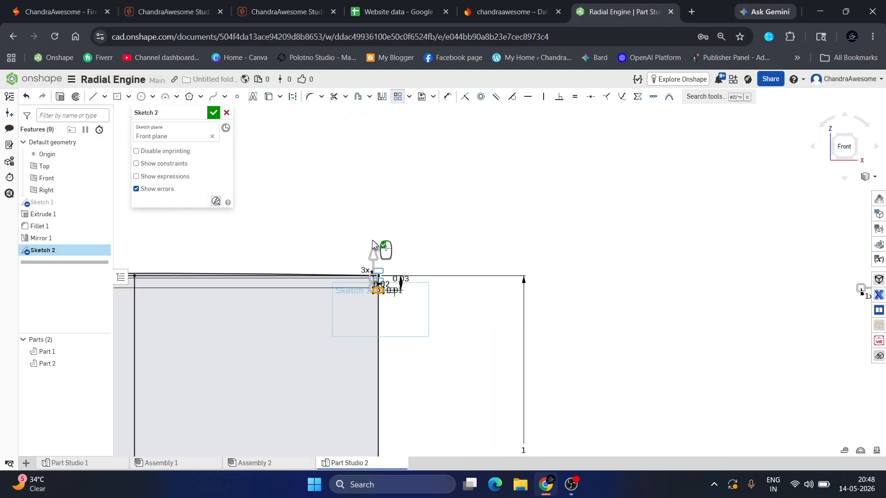
pyautogui.scroll(7, 390, 277)
pyautogui.moveTo(351, 205); pyautogui.dragTo(341, 262)
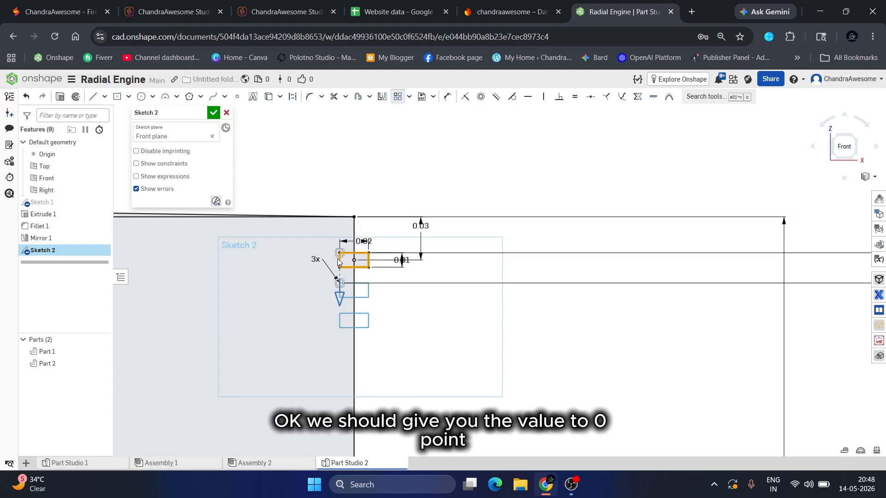
# Step: Set the pattern's vertical spacing to -0.02 in and finish the linear pattern
pyautogui.scroll(-4, 341, 257)
pyautogui.scroll(-2, 542, 256)
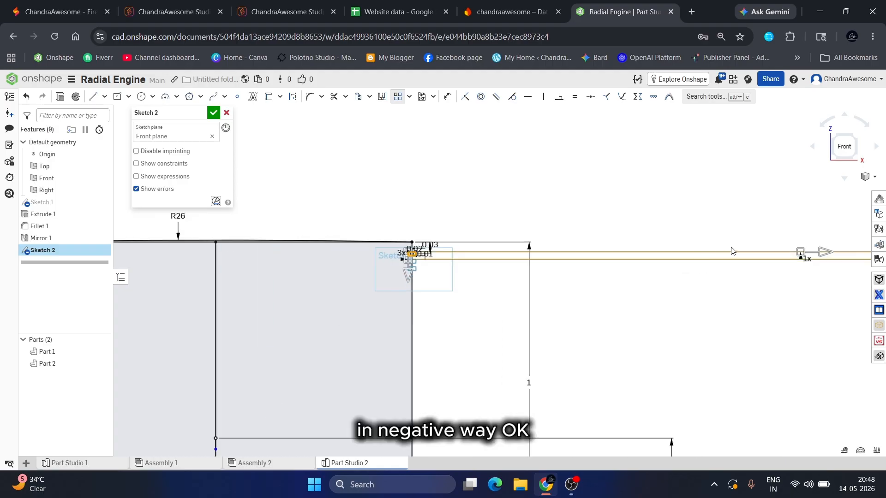
pyautogui.scroll(-3, 653, 256)
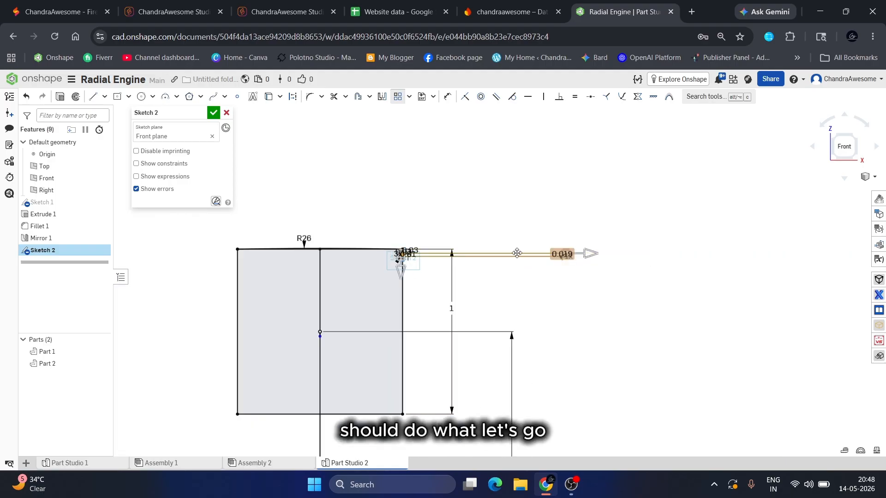
pyautogui.scroll(5, 484, 244)
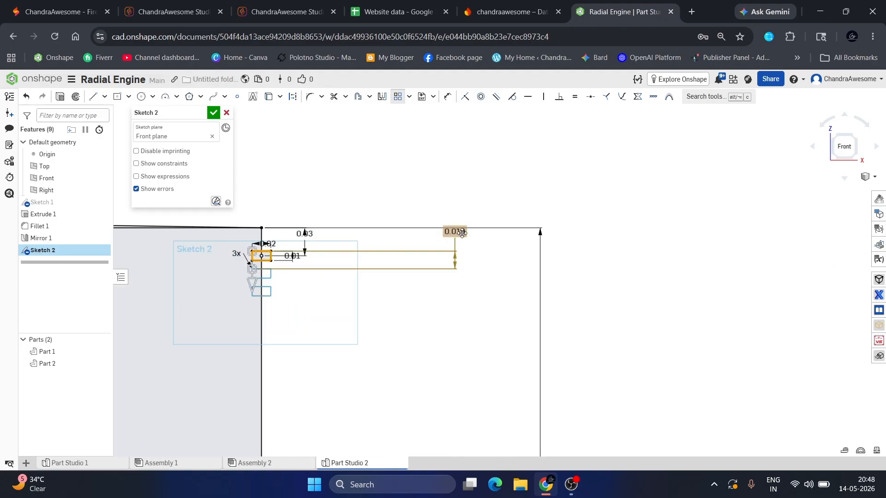
pyautogui.doubleClick(461, 232)
pyautogui.press('BackSpace')
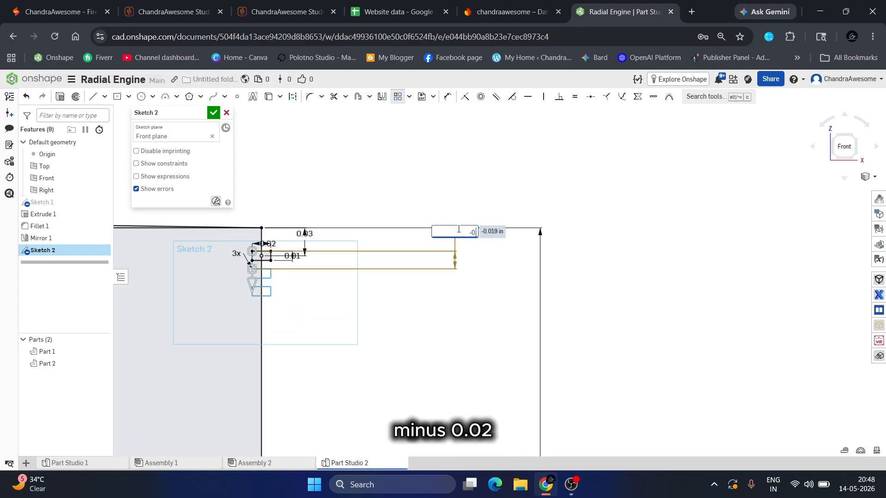
pyautogui.write('-0.02')
pyautogui.press('Return')
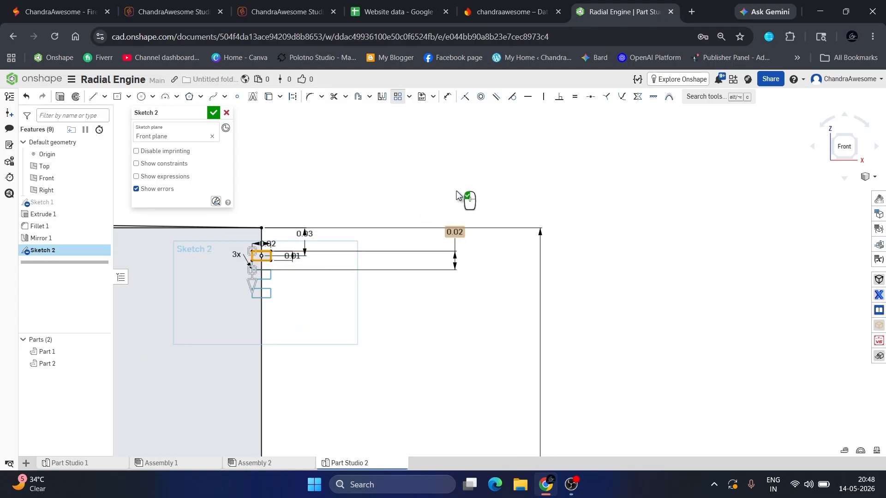
pyautogui.scroll(-2, 463, 198)
pyautogui.scroll(5, 325, 235)
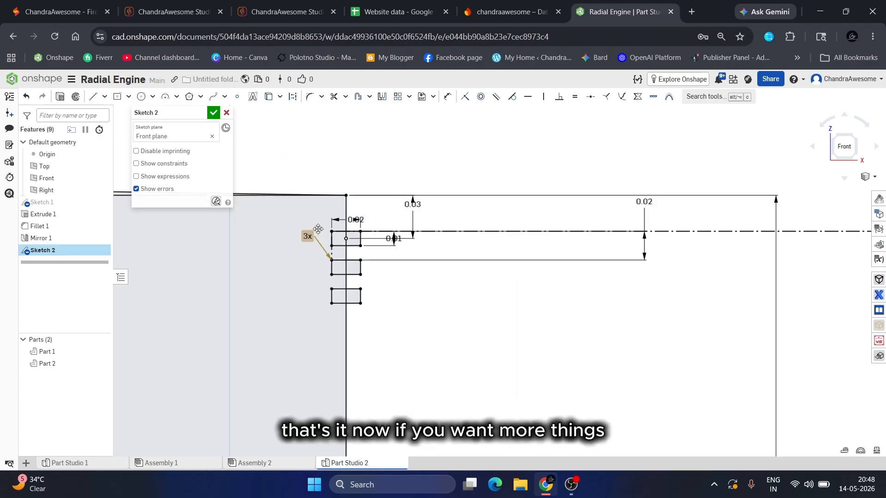
# Step: Examine the size of the three patterned groove rectangles in relation to the whole piston head
pyautogui.scroll(-5, 377, 248)
pyautogui.scroll(2, 433, 277)
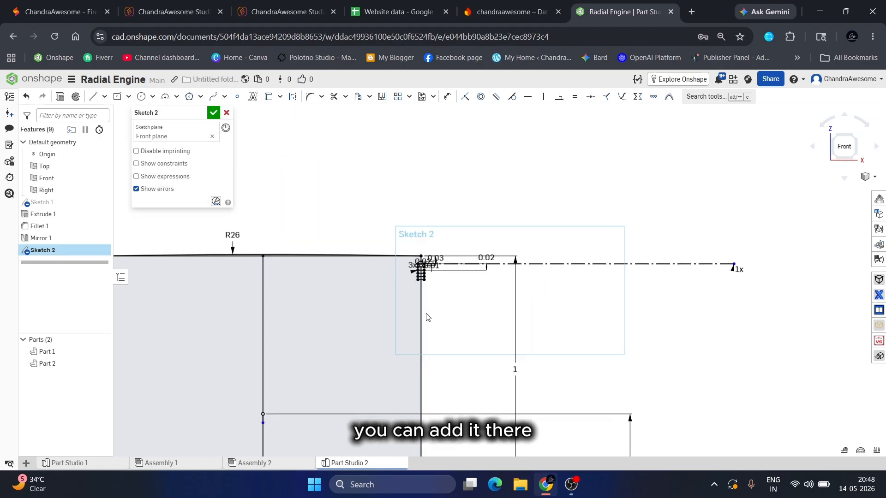
pyautogui.scroll(2, 425, 317)
pyautogui.scroll(-1, 426, 318)
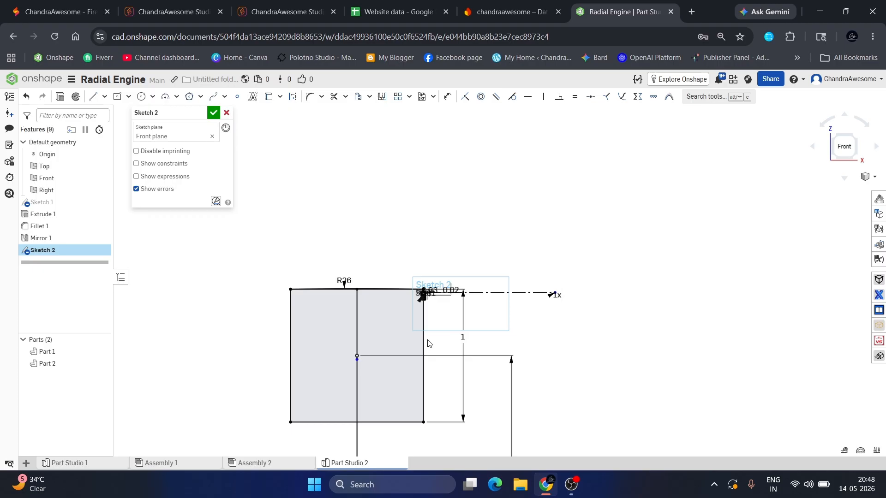
pyautogui.scroll(-1, 424, 339)
pyautogui.scroll(1, 423, 334)
pyautogui.scroll(1, 421, 330)
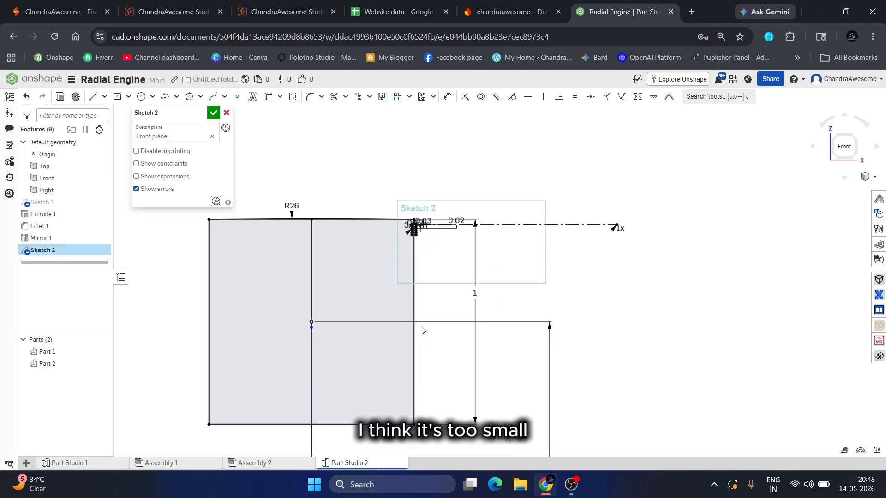
# Step: Set the height of the first groove rectangle to 0.05 in
pyautogui.scroll(4, 415, 200)
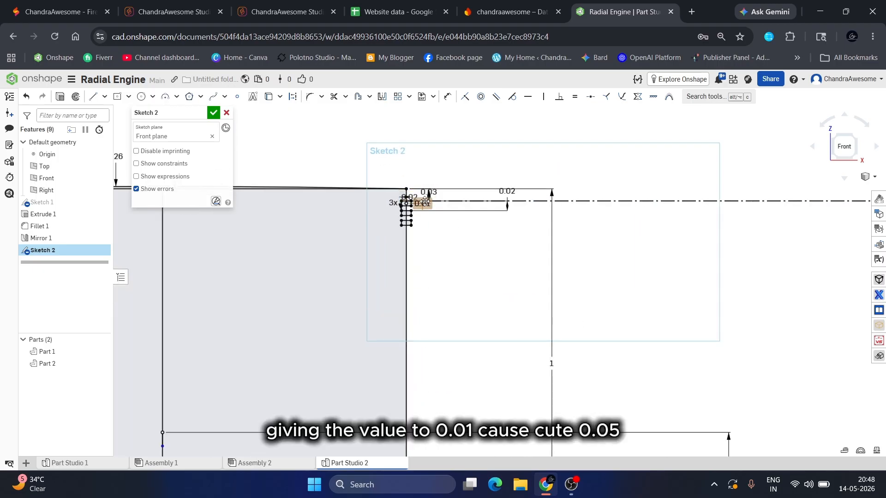
pyautogui.moveTo(425, 201); pyautogui.dragTo(445, 269)
pyautogui.doubleClick(449, 268)
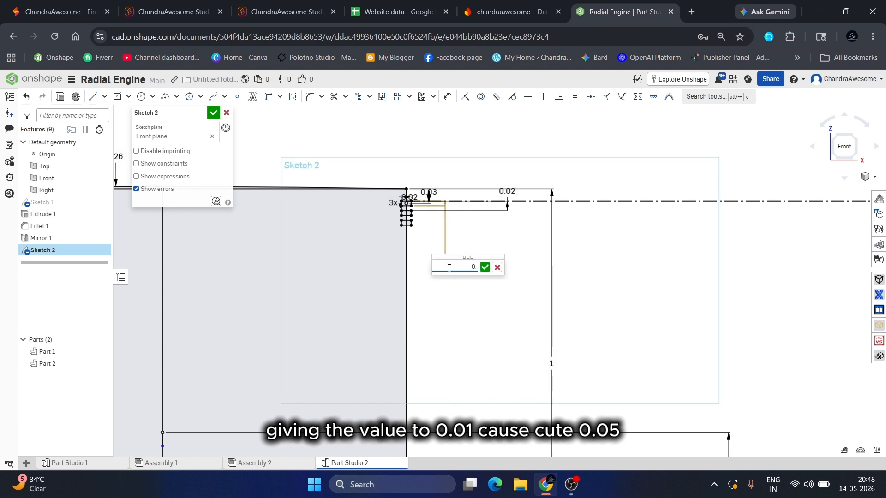
pyautogui.press('Return')
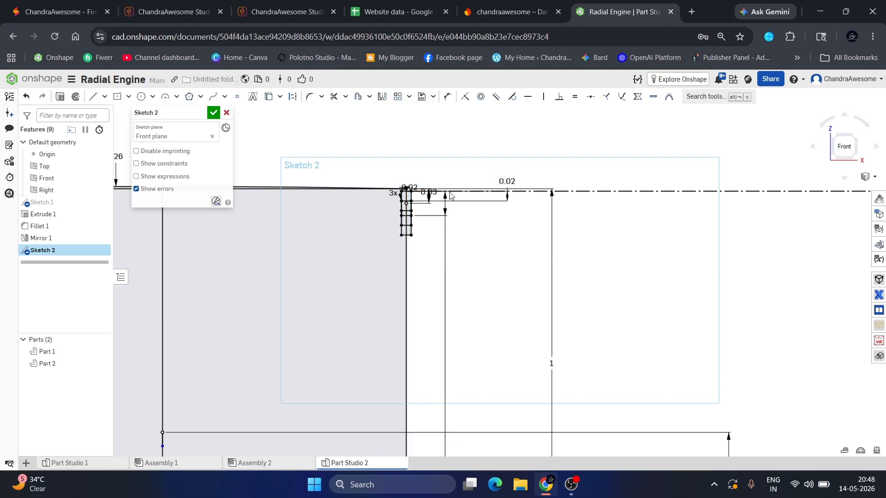
# Step: Set the vertical distance from the first groove rectangle's centre to the piston head's top right corner to 0.1 in
pyautogui.scroll(3, 449, 196)
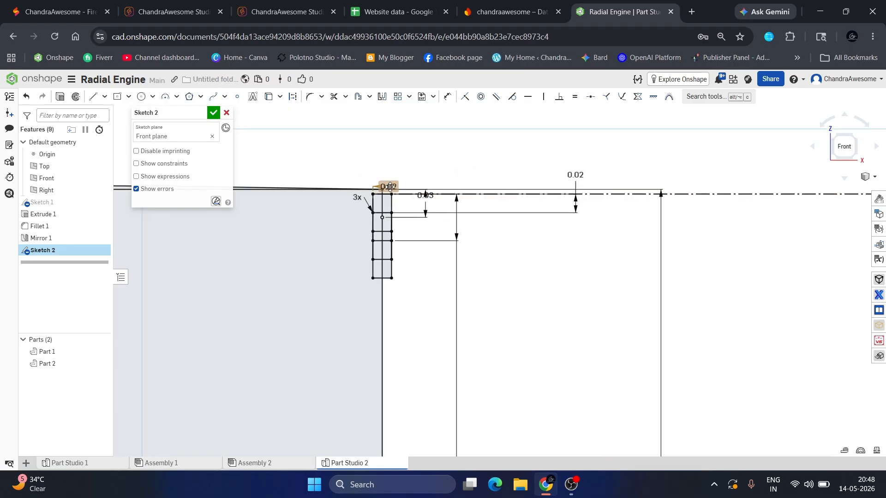
pyautogui.scroll(3, 406, 192)
pyautogui.moveTo(437, 163); pyautogui.dragTo(445, 243)
pyautogui.doubleClick(444, 245)
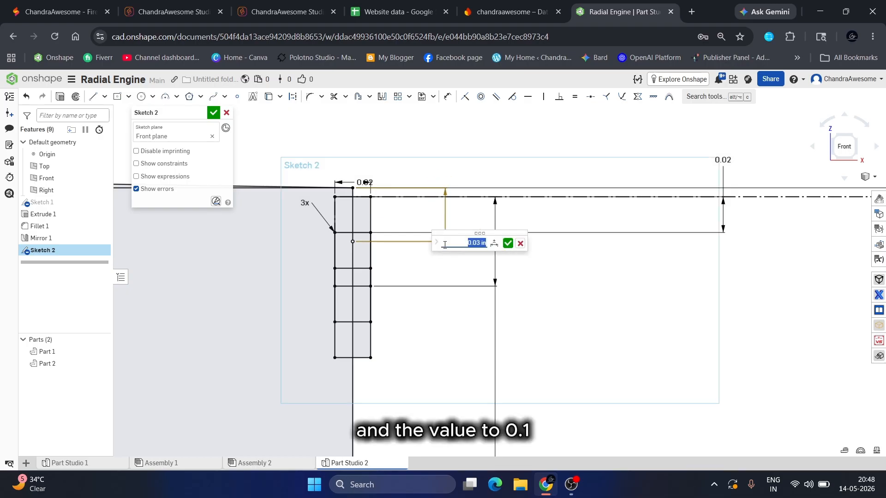
pyautogui.write('0.1')
pyautogui.press('Return')
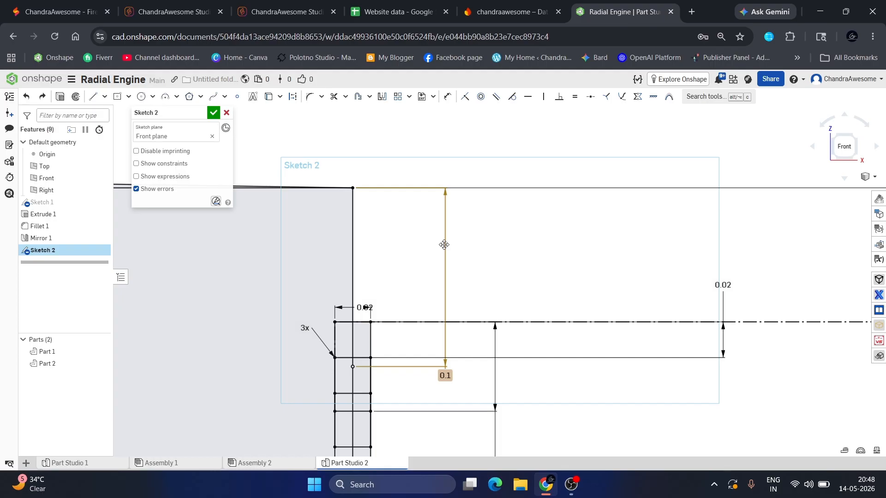
# Step: Set the vertical distance from the first groove rectangle's centre to the piston head's top right corner to 0.05 in
pyautogui.doubleClick(445, 240)
pyautogui.write('0')
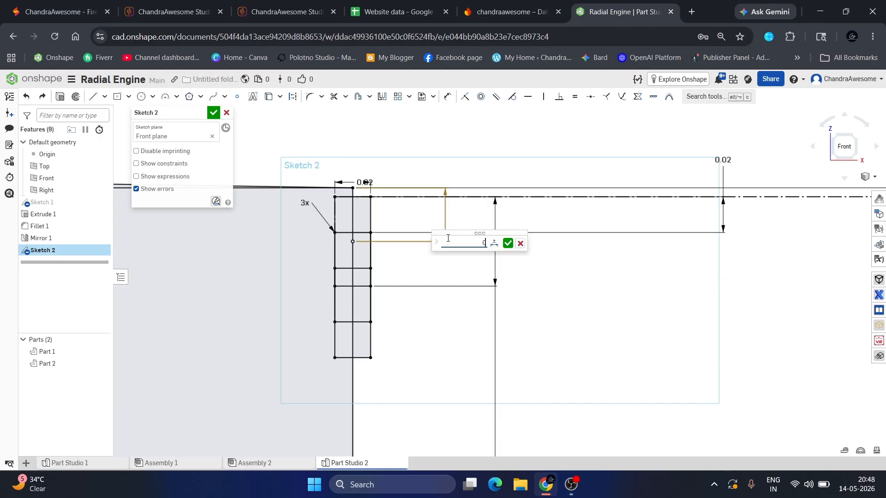
pyautogui.write('.05')
pyautogui.press('Return')
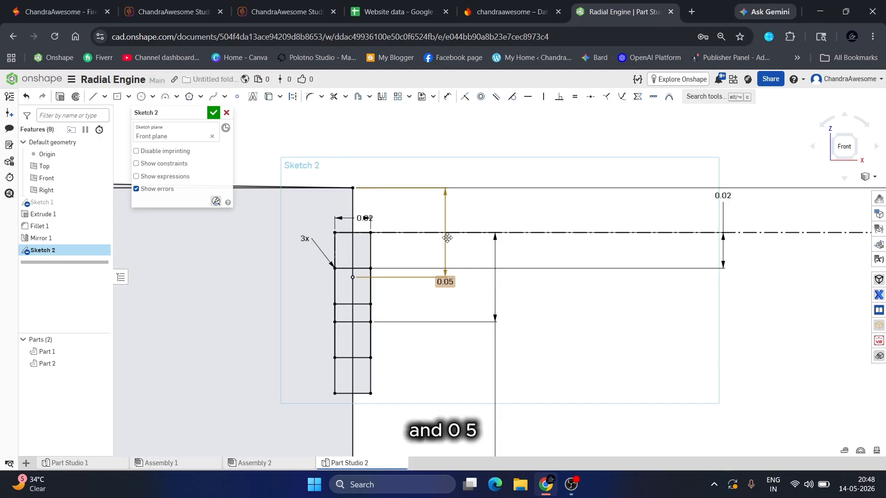
# Step: Try to set the spacing of the three-groove vertical pattern to 0.05 in and undo it
pyautogui.scroll(-4, 445, 239)
pyautogui.scroll(-3, 566, 258)
pyautogui.scroll(3, 722, 251)
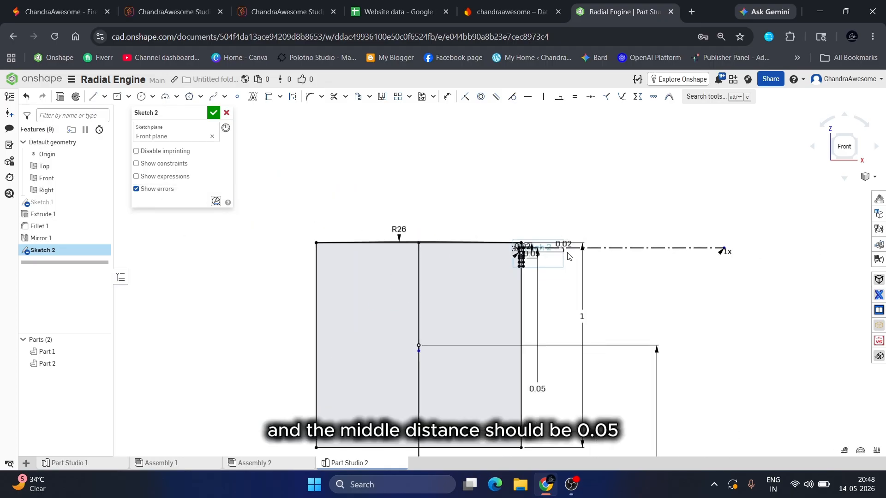
pyautogui.moveTo(559, 235); pyautogui.dragTo(563, 253)
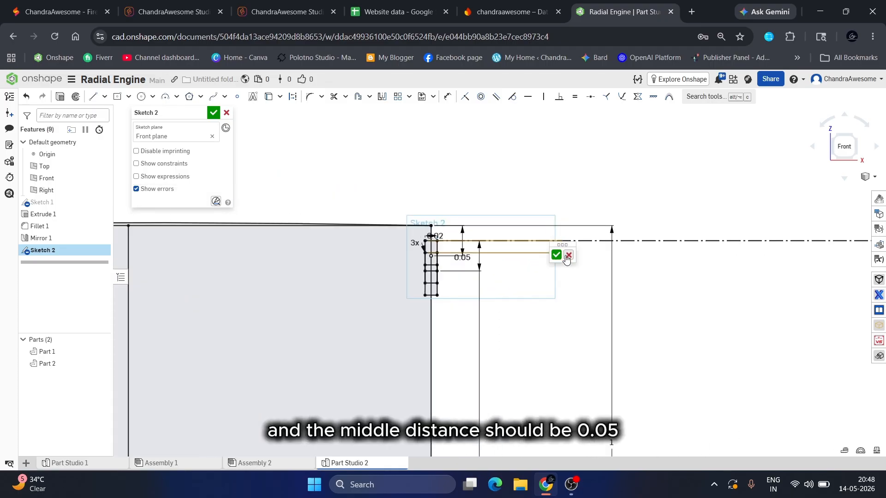
pyautogui.doubleClick(566, 255)
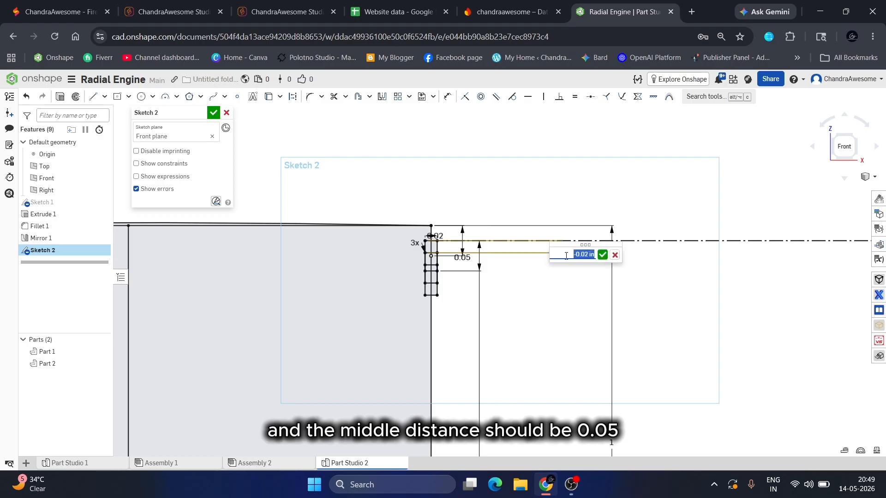
pyautogui.press('Return')
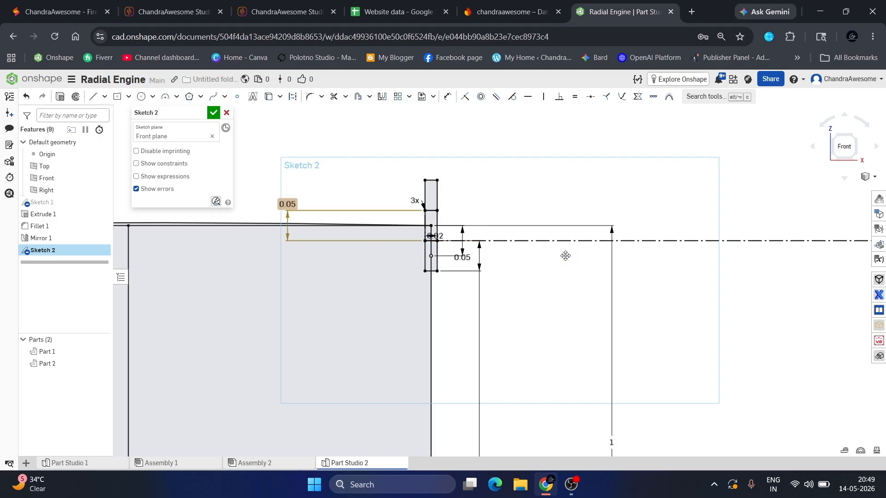
pyautogui.hotkey('ctrl', 'z')
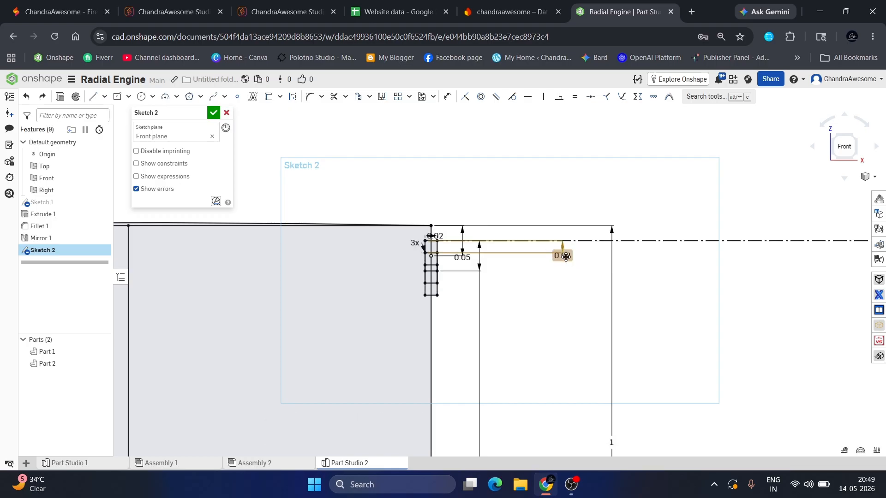
# Step: Set the vertical spacing between the patterned groove rectangles to -0.05 in
pyautogui.doubleClick(561, 258)
pyautogui.write('-0.05')
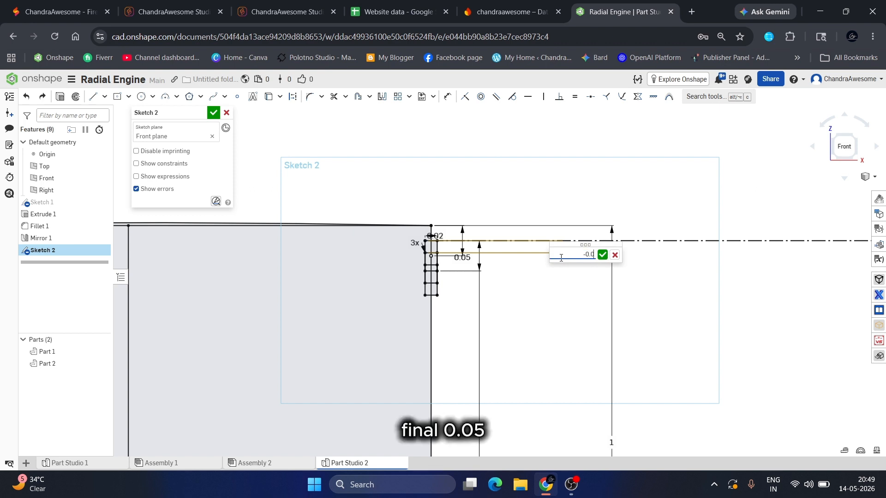
pyautogui.press('Return')
# Step: Set the width of the first groove rectangle to 0.03 in
pyautogui.scroll(5, 458, 274)
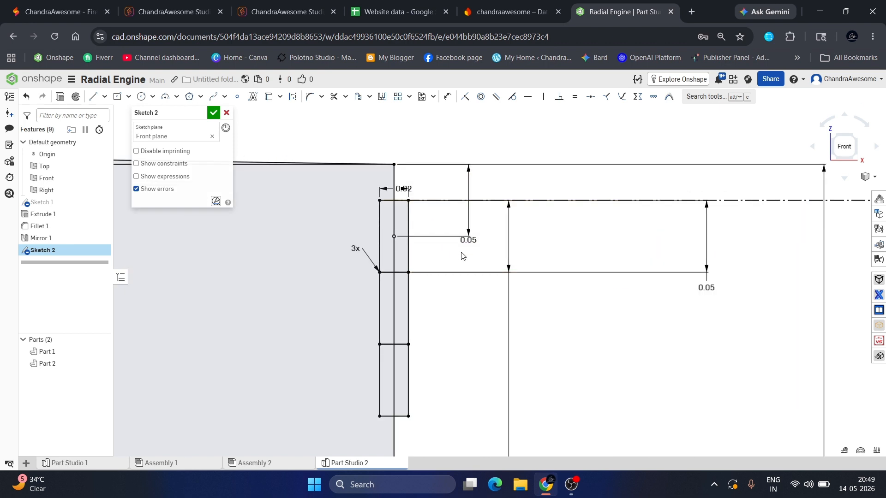
pyautogui.doubleClick(403, 190)
pyautogui.write('0.0')
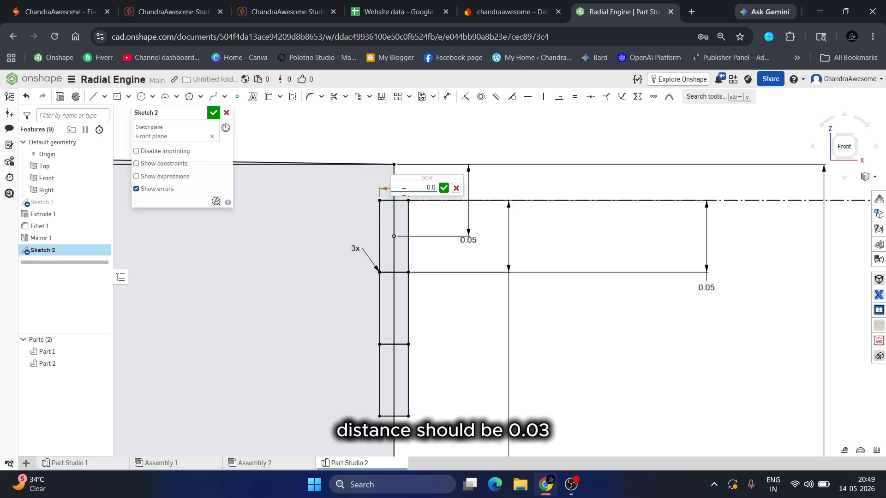
pyautogui.write('3')
pyautogui.press('Return')
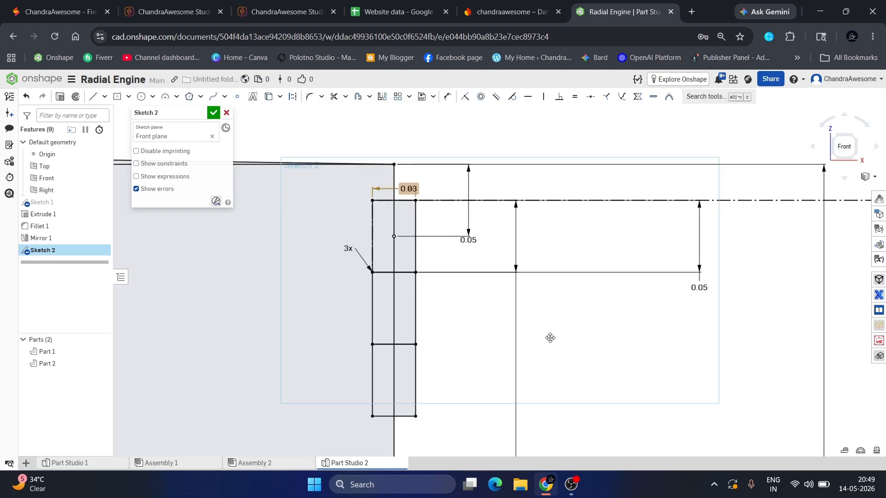
# Step: Set the vertical spacing between the patterned groove rectangles to -0.08 in
pyautogui.doubleClick(696, 286)
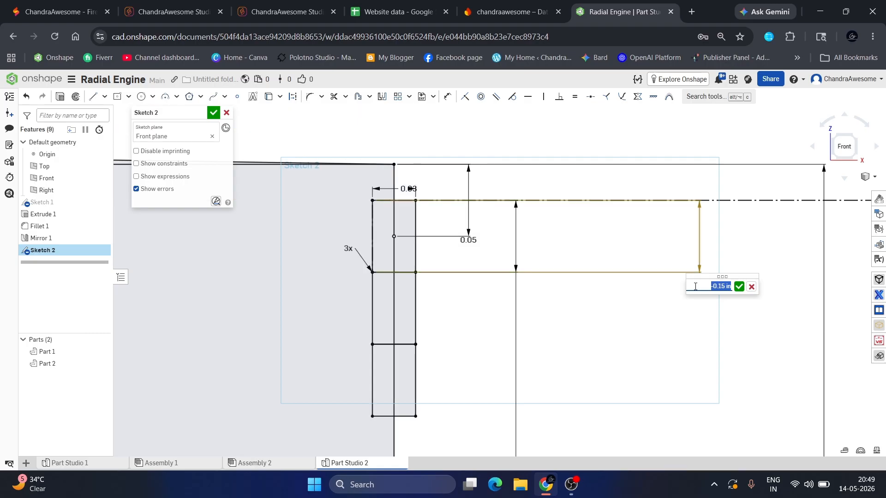
pyautogui.scroll(1, 695, 286)
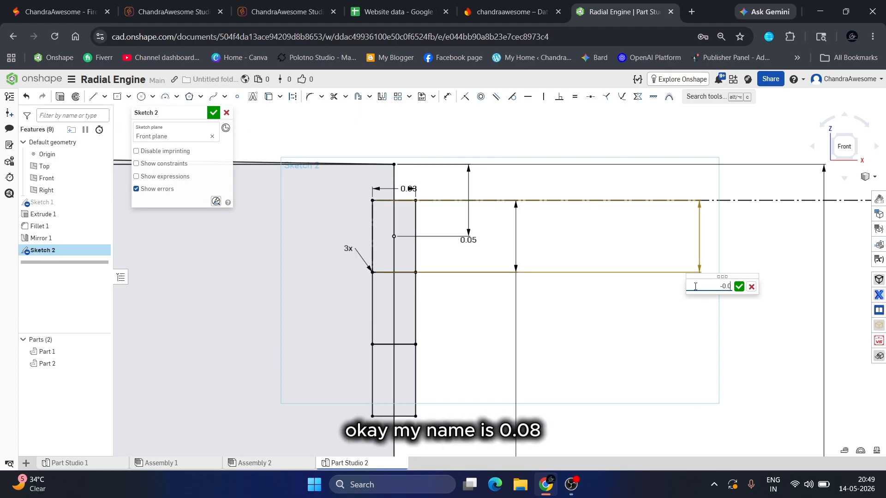
pyautogui.press('Return')
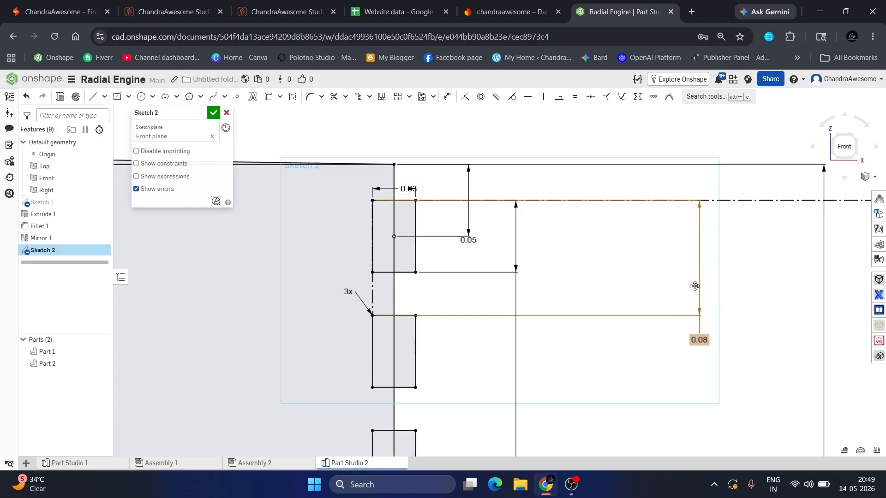
pyautogui.scroll(-6, 599, 314)
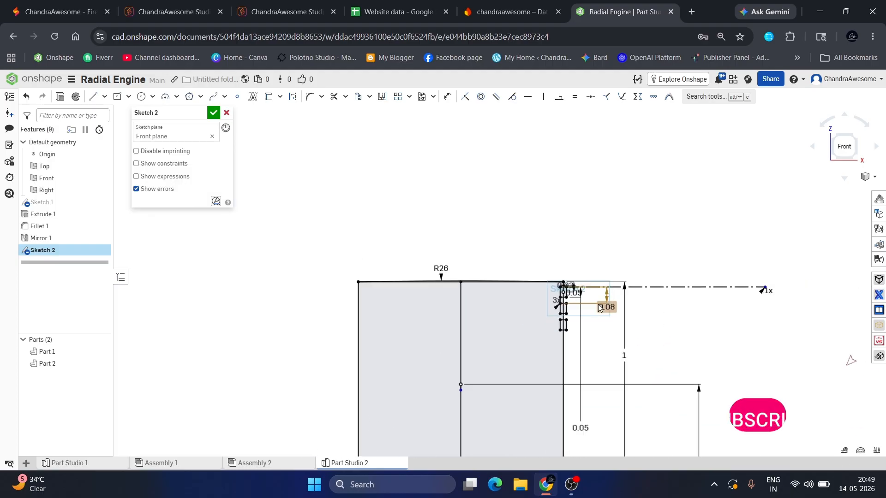
pyautogui.scroll(-3, 532, 305)
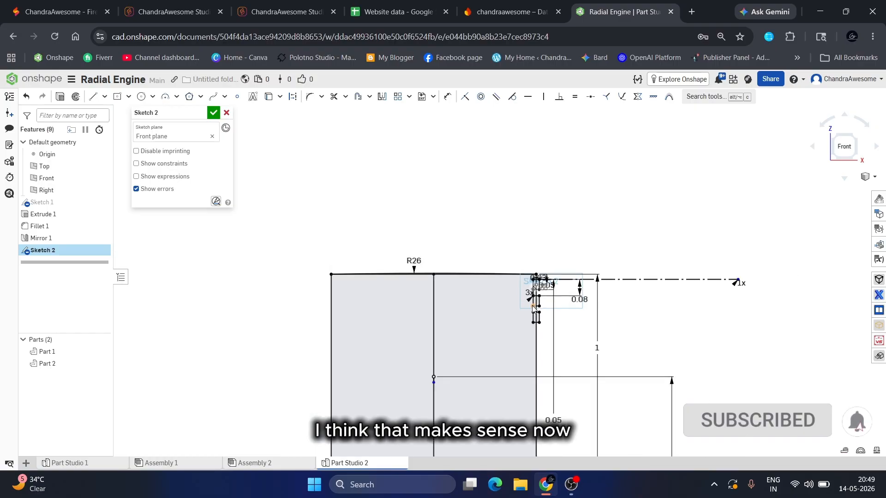
# Step: Set the width of the first groove rectangle to 0.05 in
pyautogui.scroll(5, 567, 312)
pyautogui.scroll(2, 553, 316)
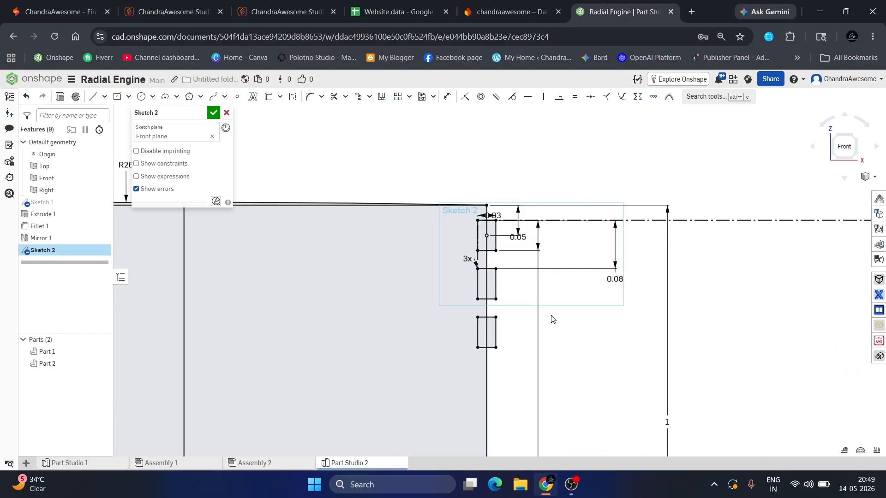
pyautogui.scroll(1, 552, 318)
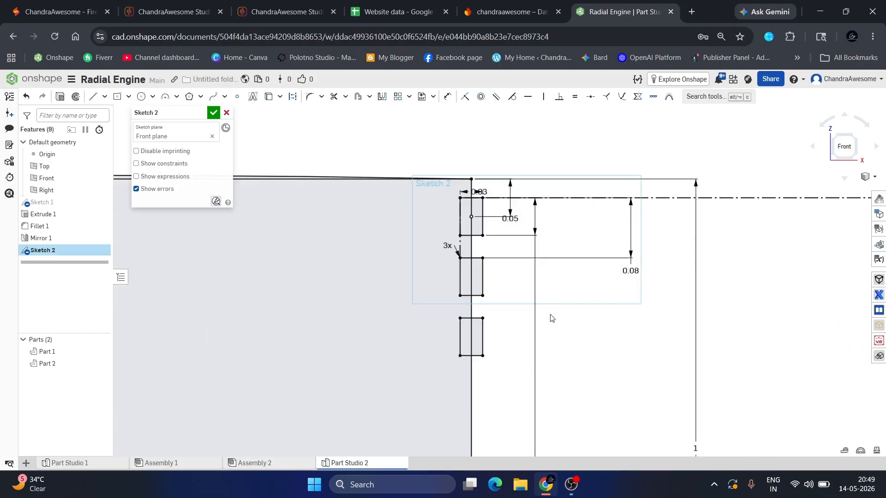
pyautogui.doubleClick(479, 192)
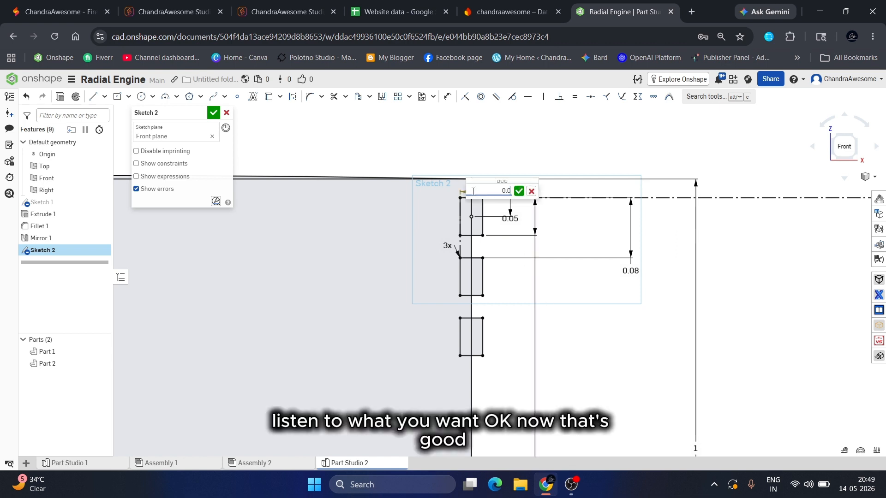
pyautogui.press('Return')
pyautogui.scroll(-5, 485, 216)
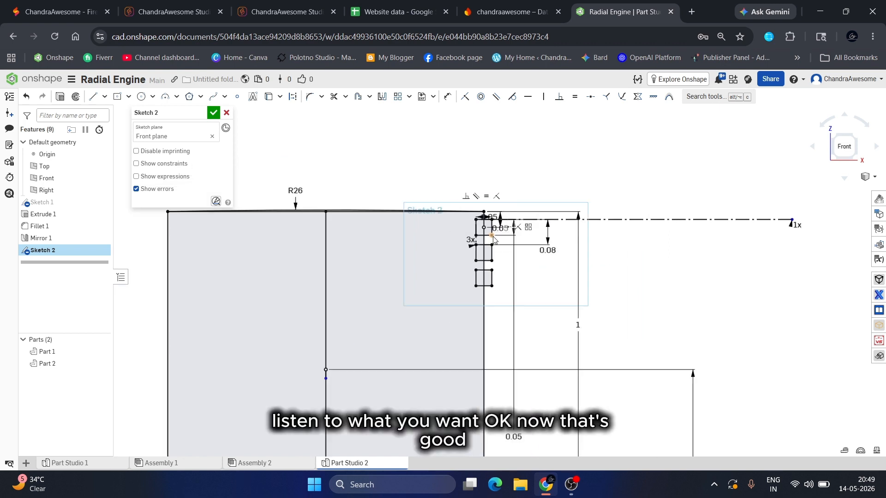
pyautogui.scroll(2, 498, 245)
pyautogui.scroll(-2, 511, 277)
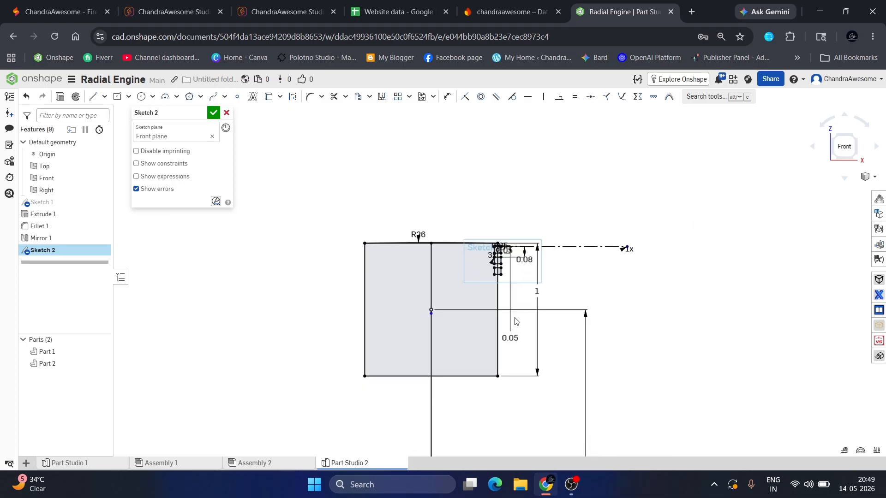
# Step: Set the radius of the piston head's top arc to 20 in and finish the sketch
pyautogui.scroll(2, 453, 269)
pyautogui.scroll(2, 416, 233)
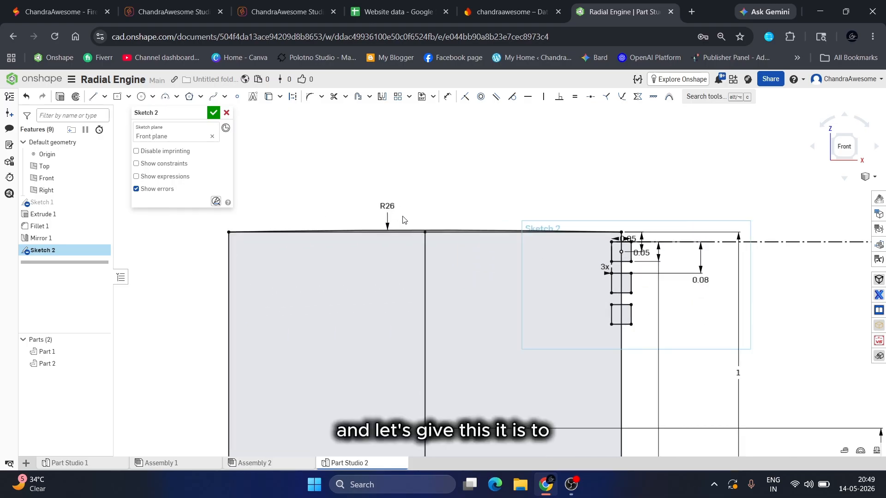
pyautogui.doubleClick(388, 205)
pyautogui.scroll(-9, 387, 205)
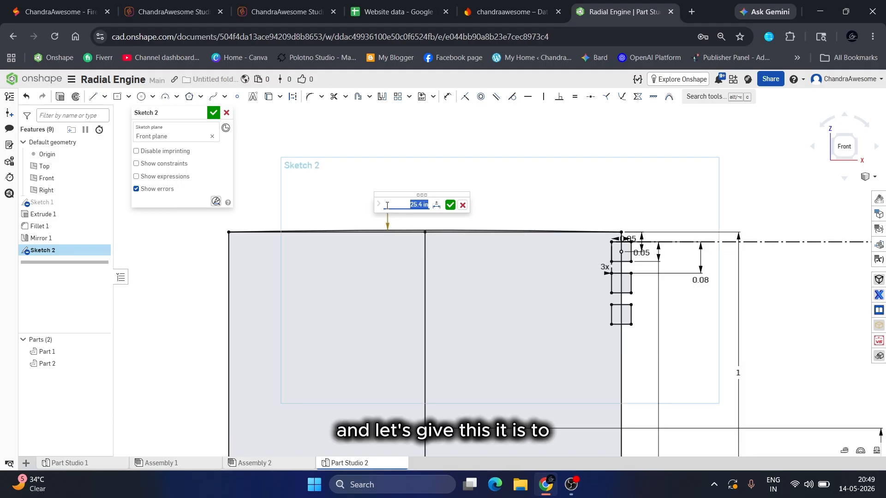
pyautogui.scroll(-3, 387, 206)
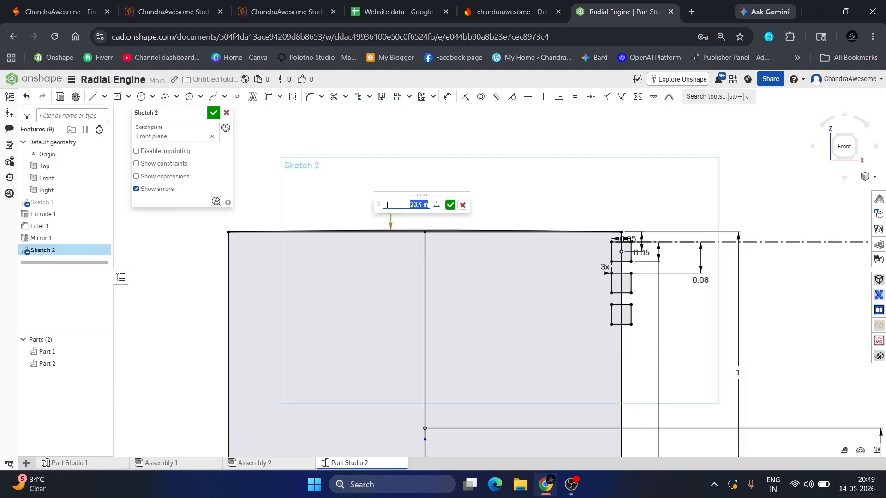
pyautogui.write('20')
pyautogui.press('Return')
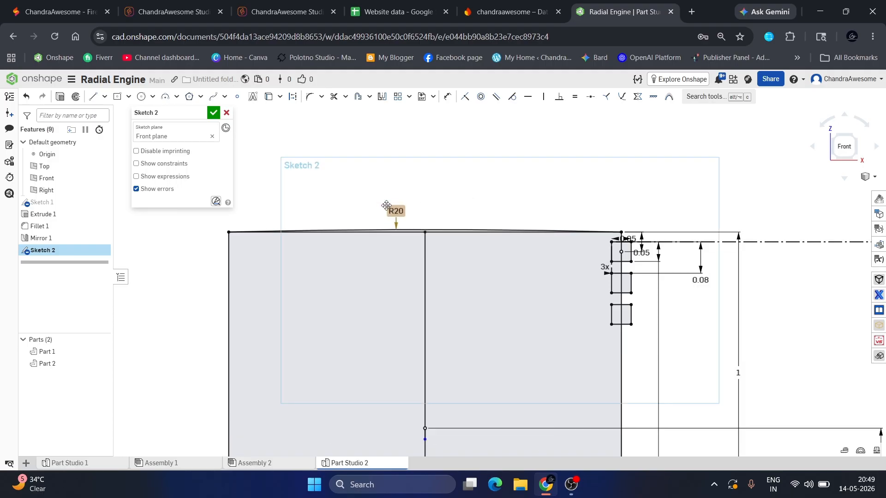
pyautogui.scroll(-5, 388, 206)
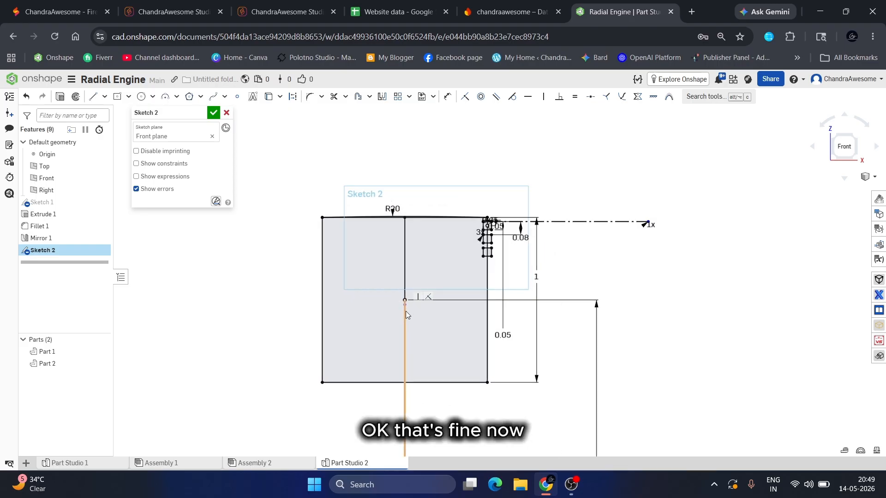
pyautogui.scroll(2, 406, 311)
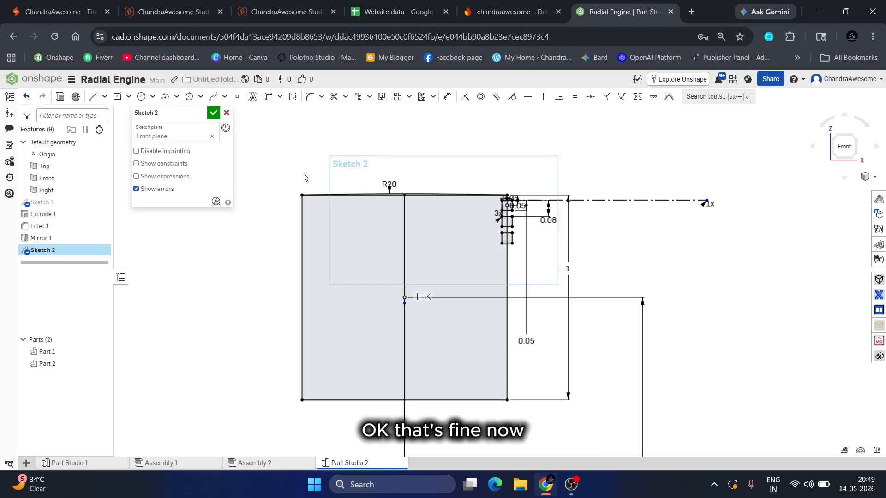
pyautogui.click(213, 113)
# Step: Start a thin full revolve of the piston head's right half region in Sketch 2 about its vertical centreline
pyautogui.scroll(-2, 372, 204)
pyautogui.scroll(3, 417, 226)
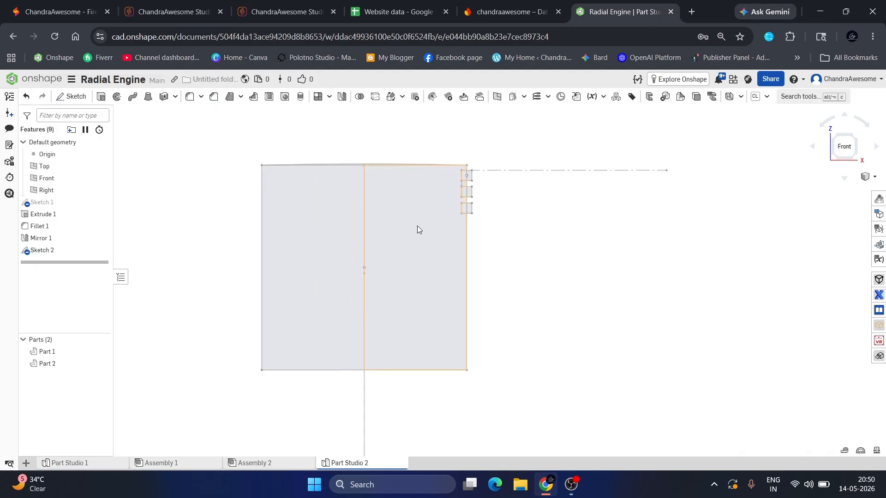
pyautogui.moveTo(417, 226); pyautogui.dragTo(402, 242, button='right')
pyautogui.scroll(-6, 401, 241)
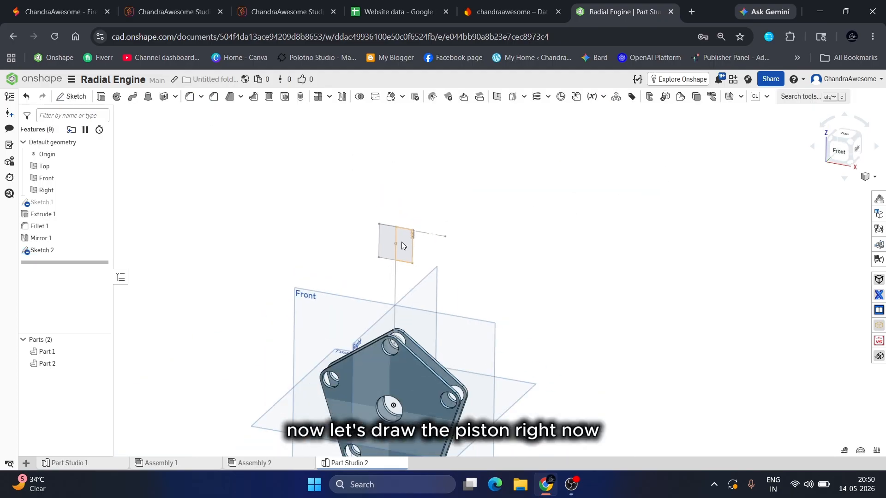
pyautogui.scroll(8, 401, 242)
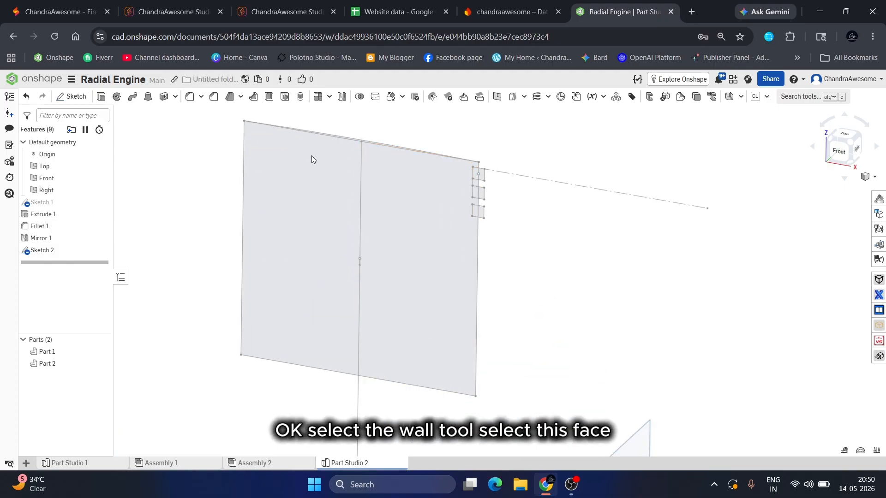
pyautogui.click(117, 96)
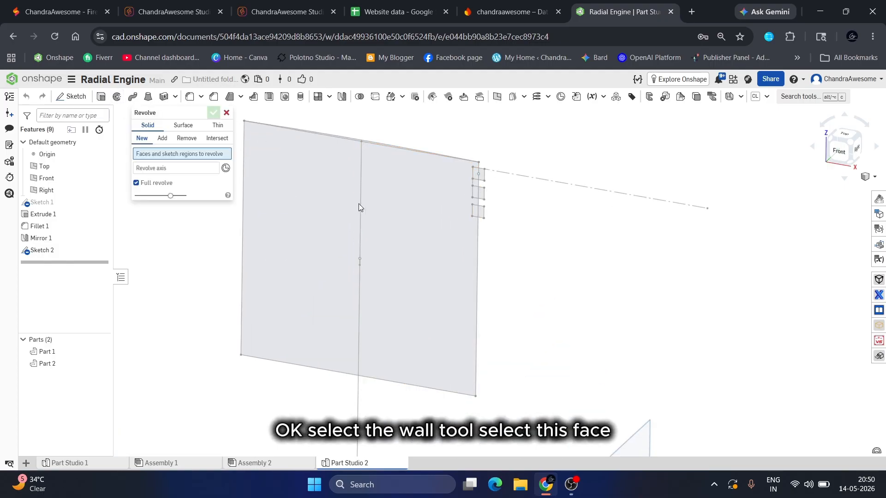
pyautogui.click(401, 198)
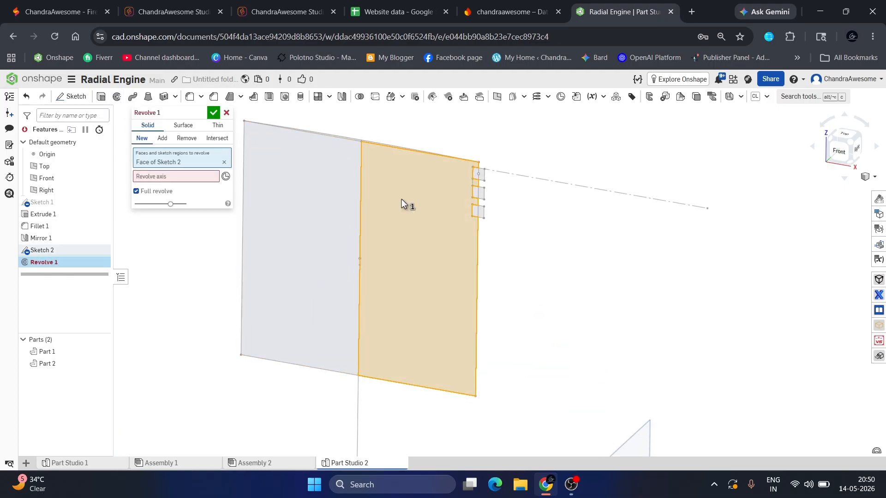
pyautogui.click(219, 129)
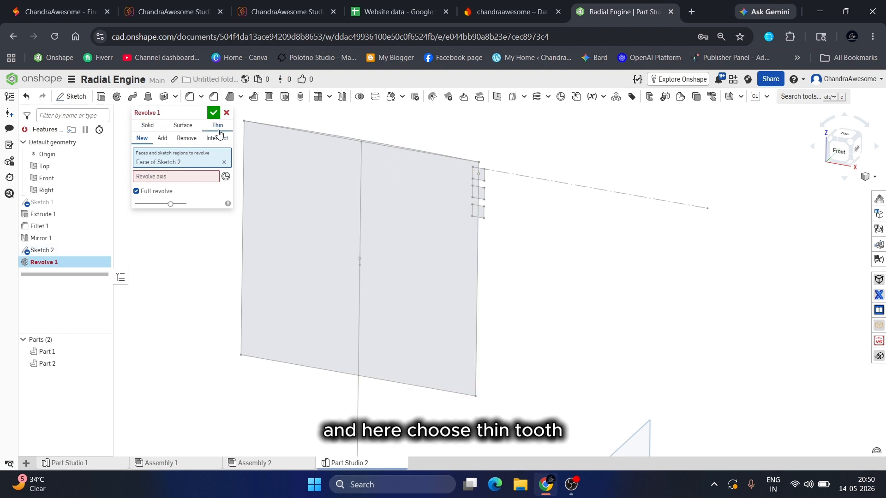
pyautogui.click(402, 185)
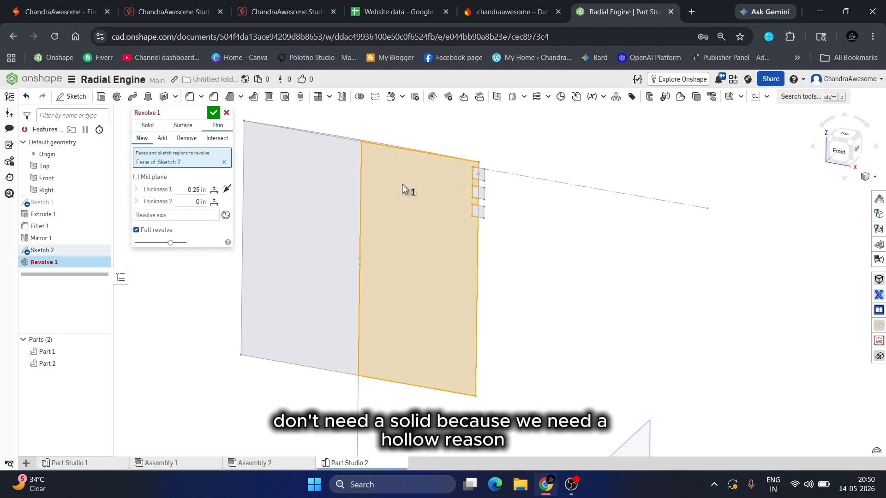
pyautogui.click(185, 222)
pyautogui.click(363, 194)
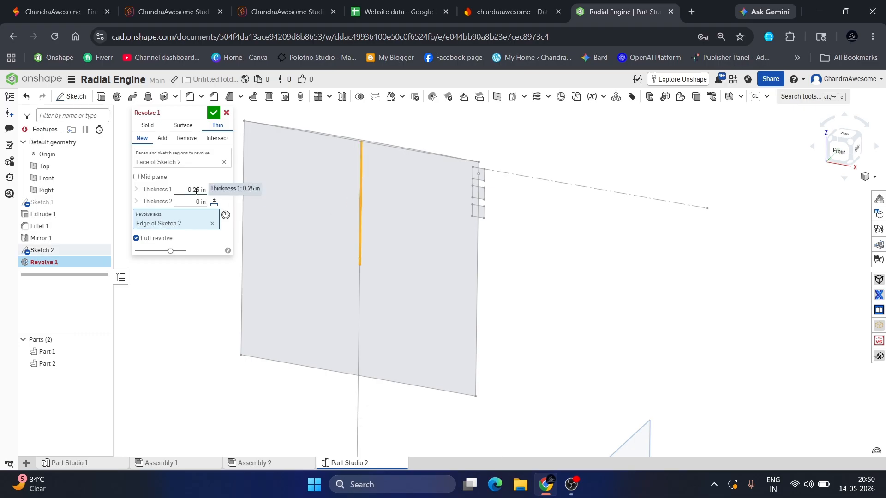
# Step: Set Thickness 1 of the thin revolve to 0.01 in
pyautogui.click(178, 189)
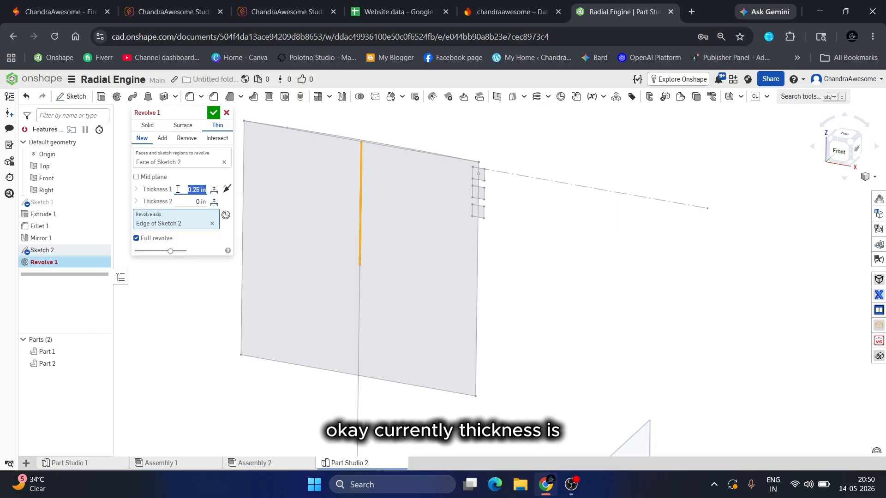
pyautogui.write('0.01')
pyautogui.press('Return')
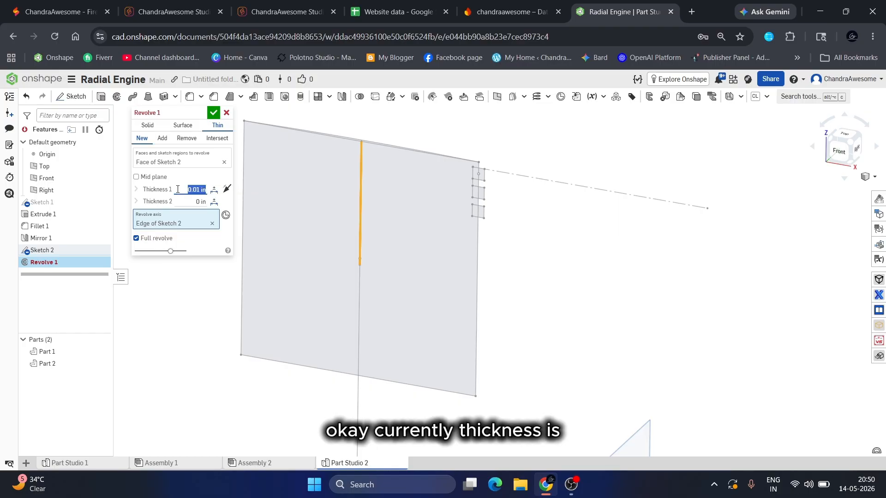
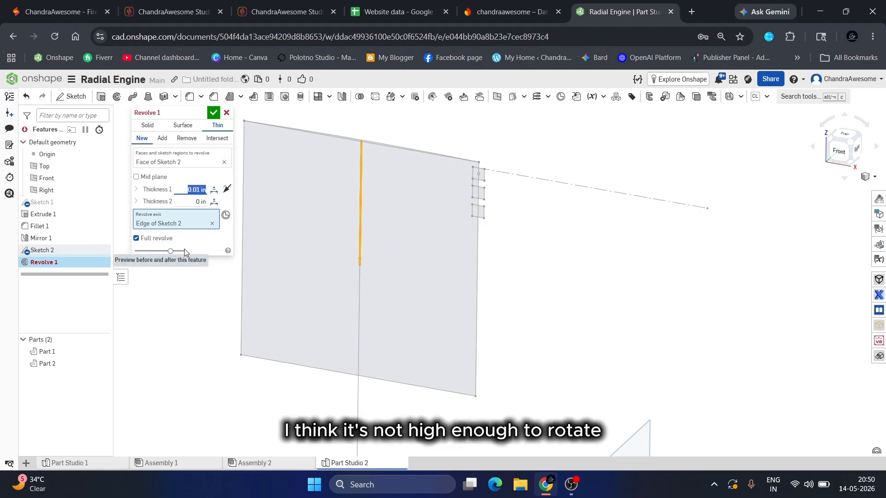
# Step: Try the thin revolve of the piston head with its wall flipped and cancel the Revolve feature
pyautogui.scroll(3, 479, 184)
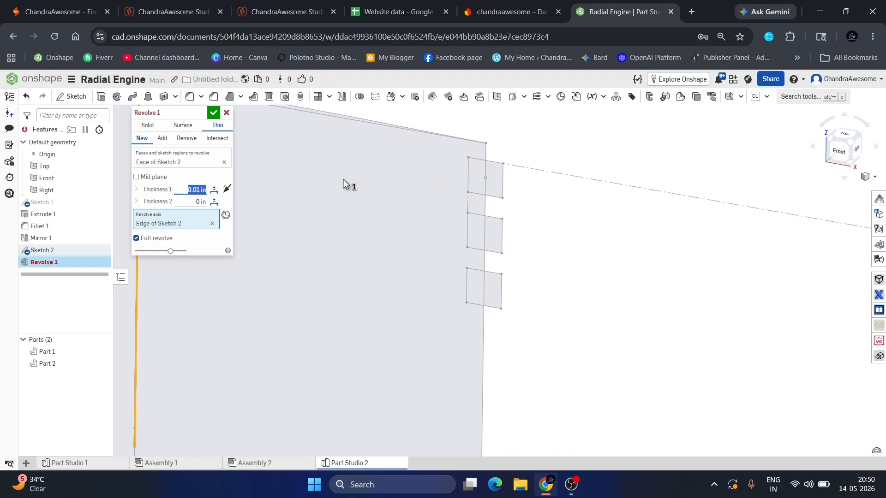
pyautogui.click(225, 189)
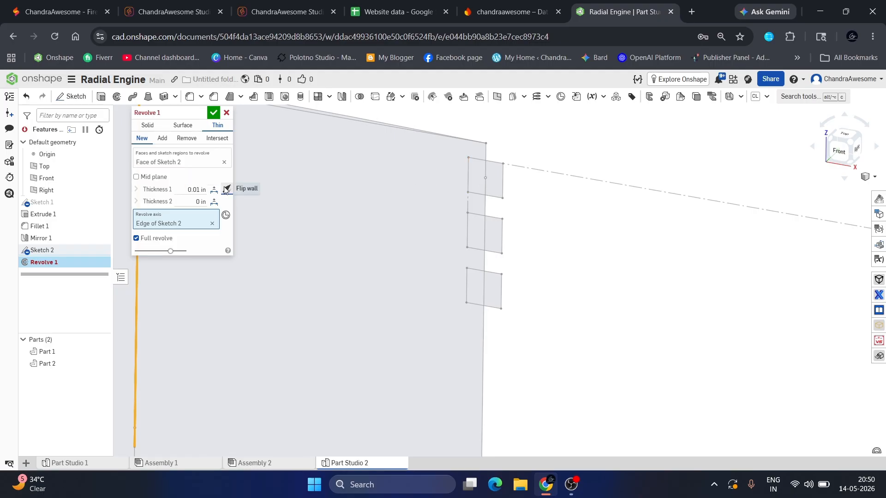
pyautogui.scroll(-3, 545, 270)
pyautogui.click(176, 157)
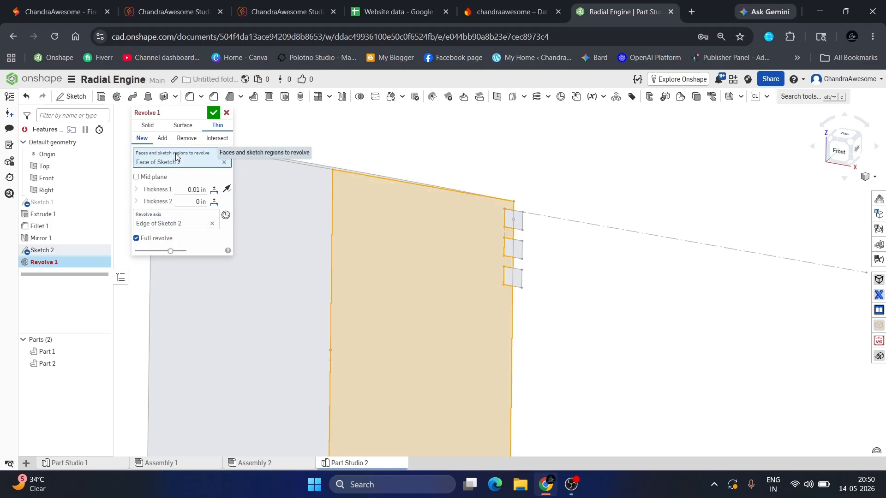
pyautogui.scroll(6, 535, 261)
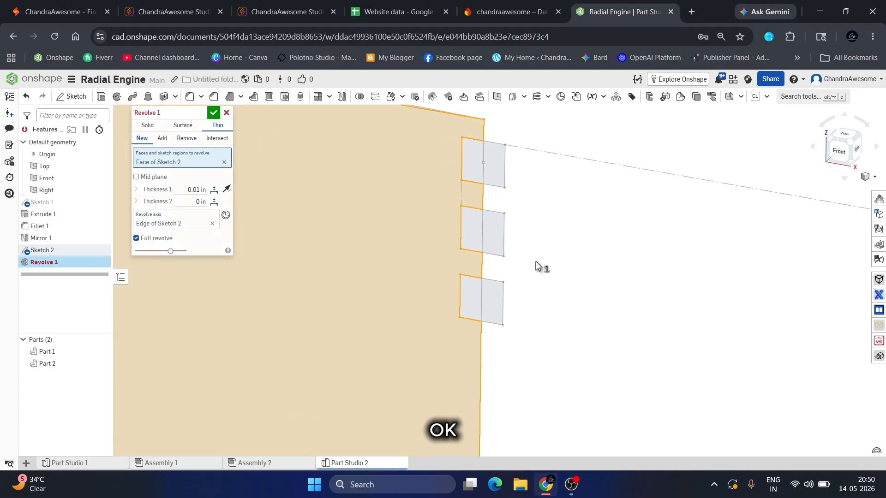
pyautogui.moveTo(534, 257); pyautogui.dragTo(540, 245, button='right')
pyautogui.scroll(-5, 539, 244)
pyautogui.scroll(-4, 541, 249)
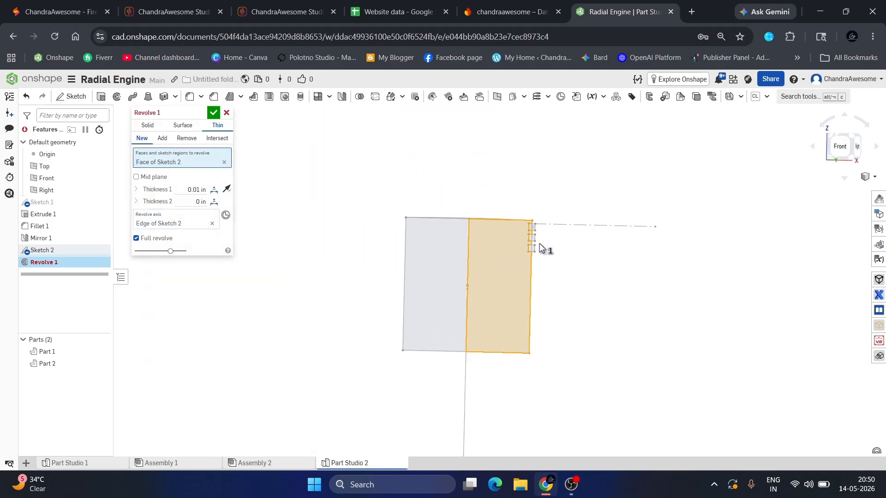
pyautogui.scroll(5, 535, 336)
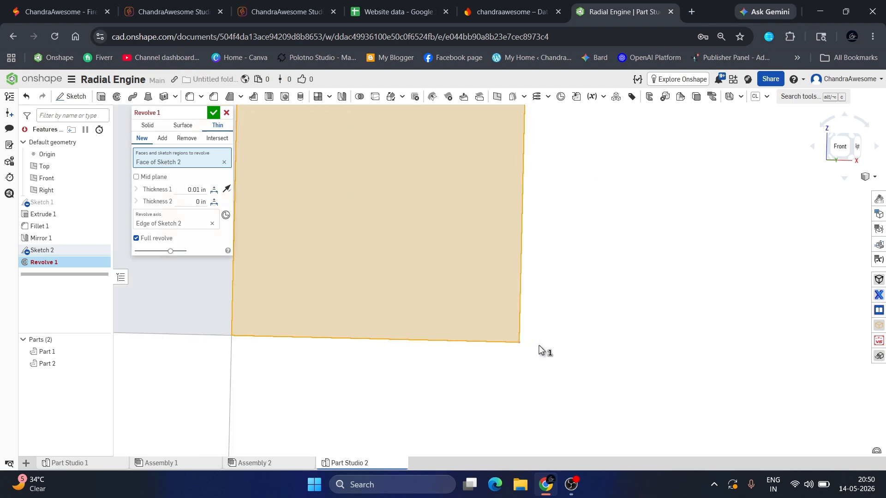
pyautogui.scroll(-3, 539, 347)
pyautogui.scroll(5, 559, 232)
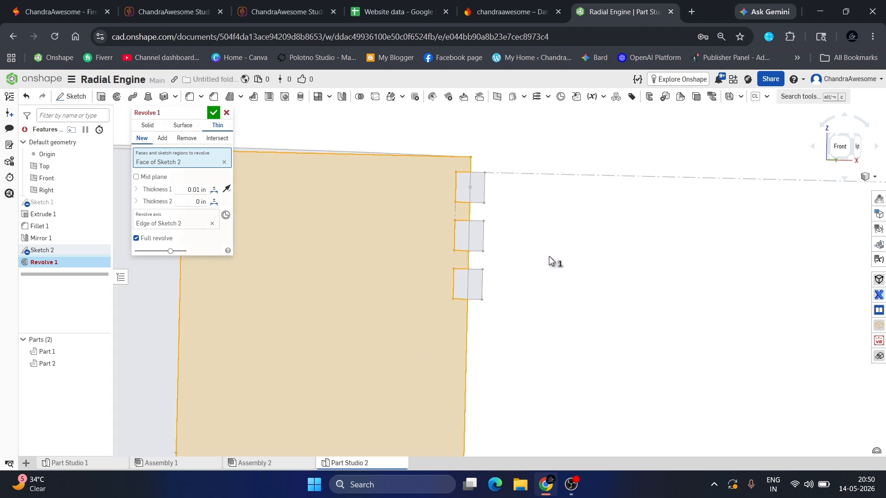
pyautogui.moveTo(554, 259)
pyautogui.mouseDown(button='right')
pyautogui.moveTo(545, 265)
pyautogui.moveTo(478, 222)
pyautogui.mouseUp(button='right')
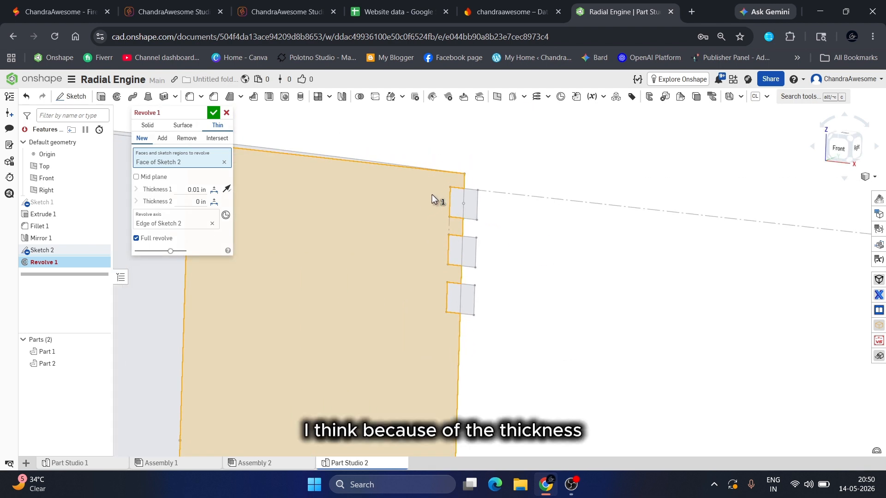
pyautogui.click(226, 112)
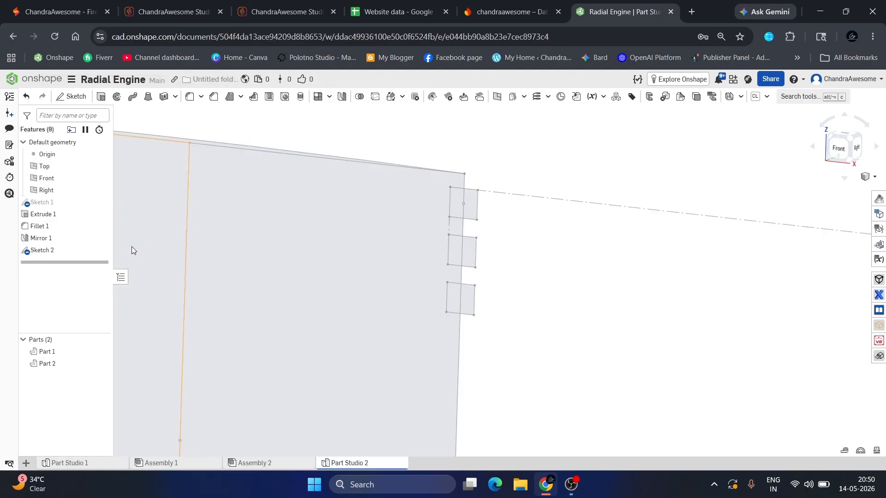
# Step: Edit Sketch 2 to set the first groove's distance below the piston head's top corner to 0.1 in, and finish the sketch
pyautogui.rightClick(69, 251)
pyautogui.click(87, 269)
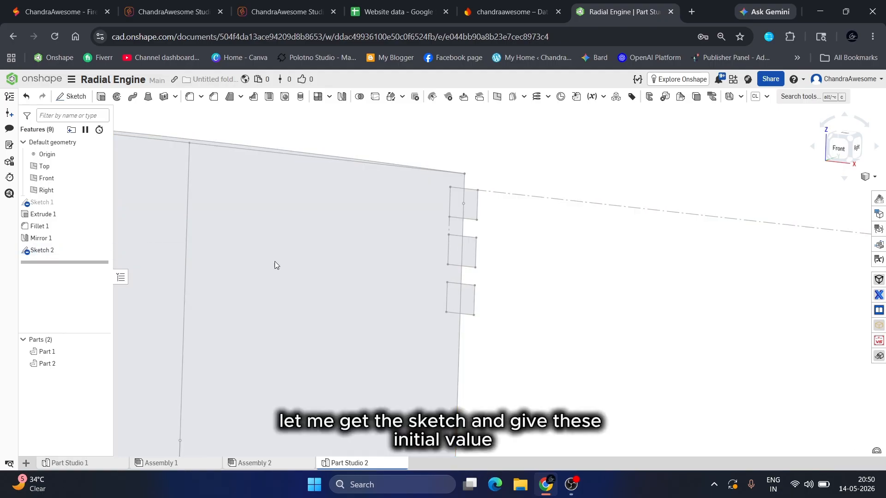
pyautogui.scroll(10, 341, 248)
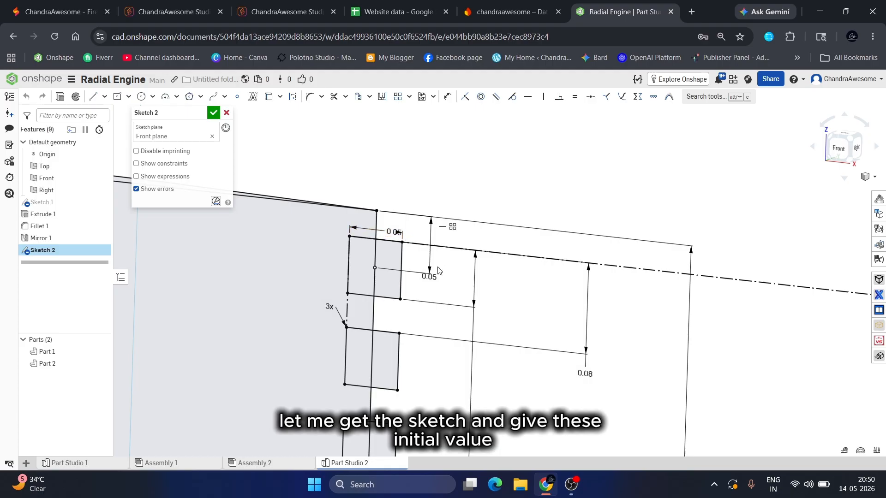
pyautogui.moveTo(430, 275); pyautogui.dragTo(430, 229)
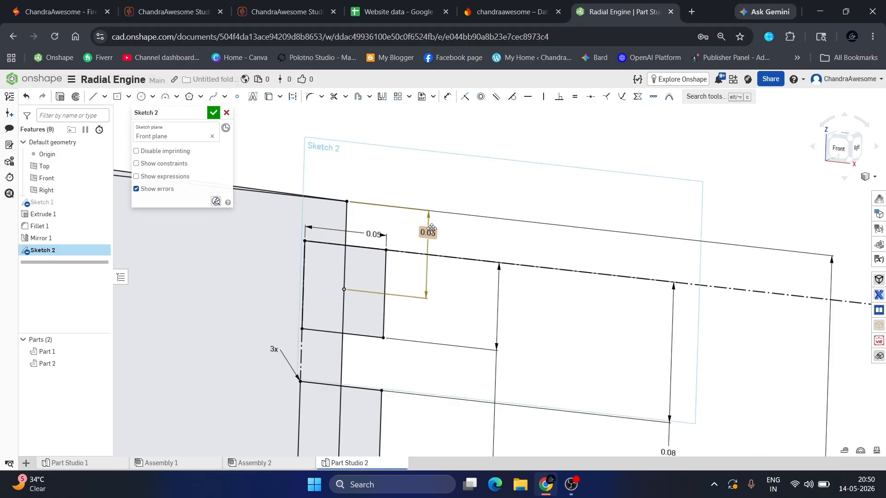
pyautogui.scroll(-2, 430, 278)
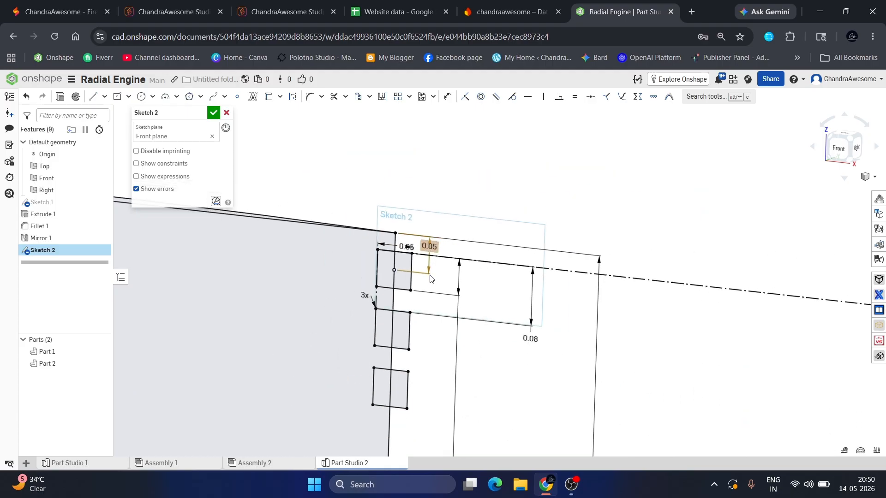
pyautogui.doubleClick(429, 238)
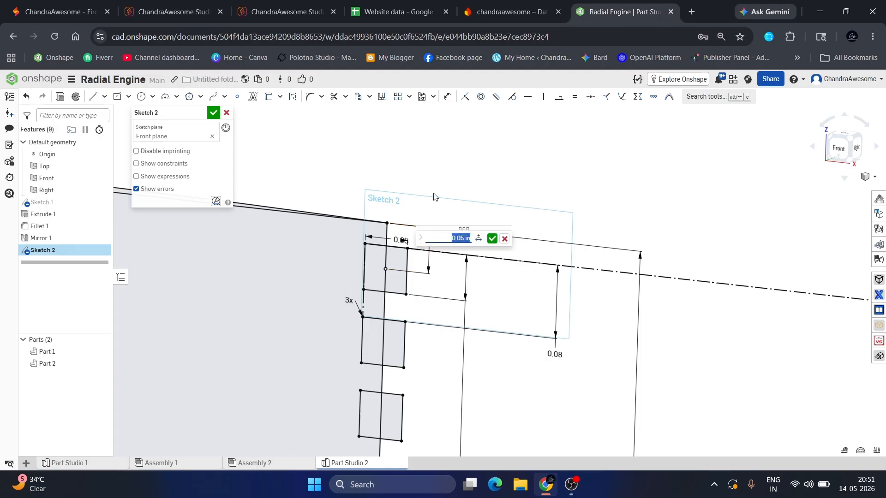
pyautogui.write('0.1')
pyautogui.press('Return')
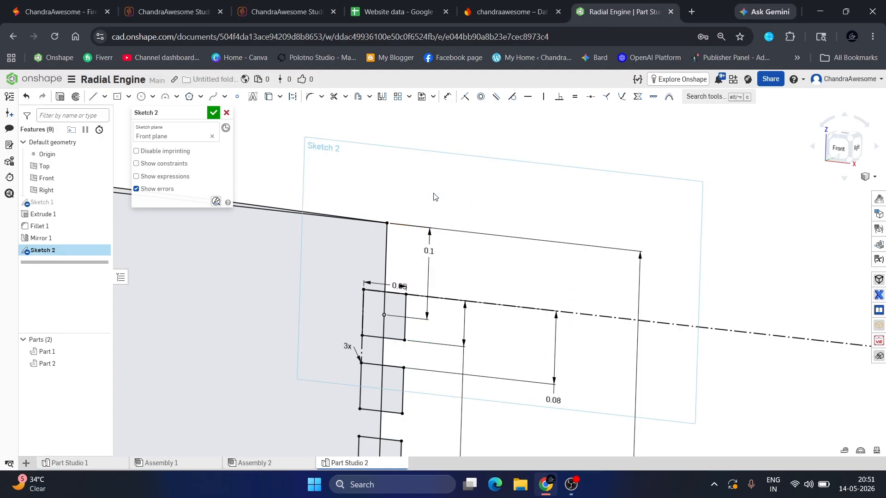
pyautogui.scroll(-3, 434, 197)
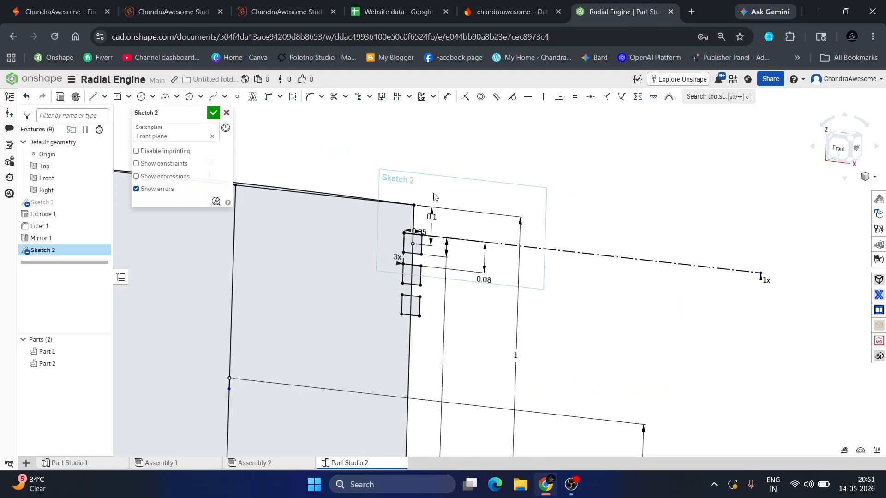
pyautogui.click(214, 113)
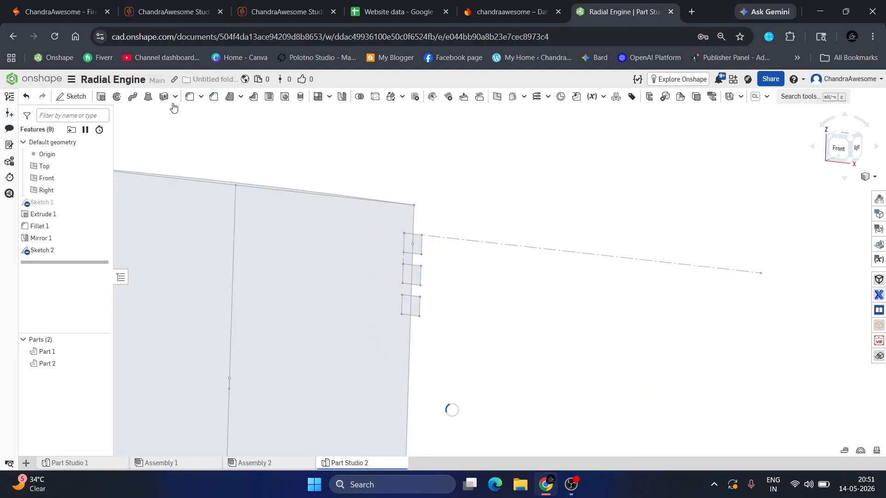
# Step: Start a thin full revolve of the piston head's right half region in Sketch 2 about the lower segment of its vertical centreline
pyautogui.click(117, 97)
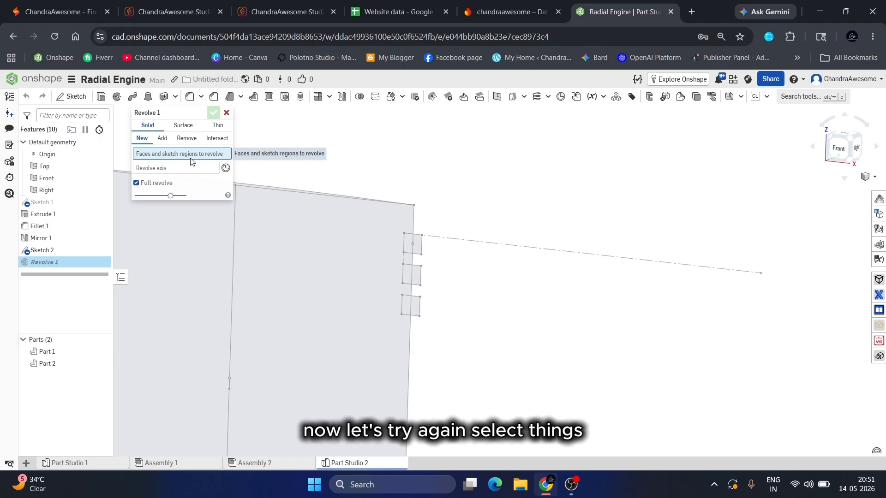
pyautogui.click(216, 125)
pyautogui.click(299, 238)
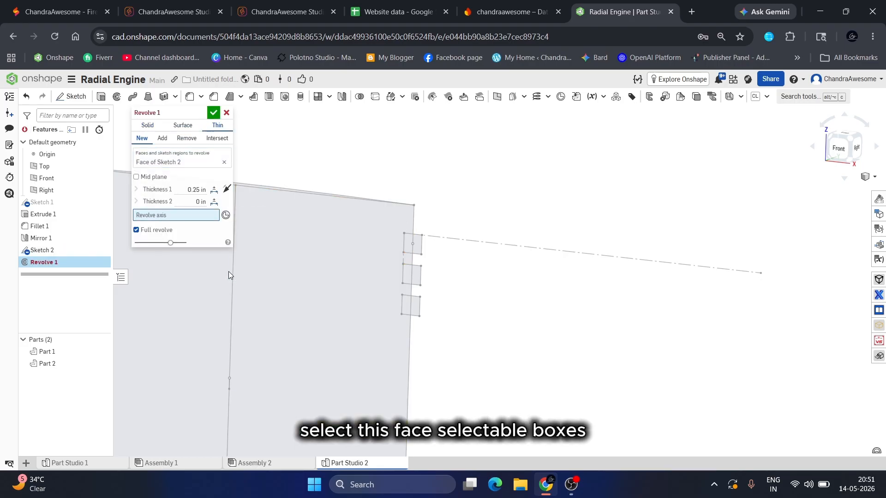
pyautogui.click(234, 276)
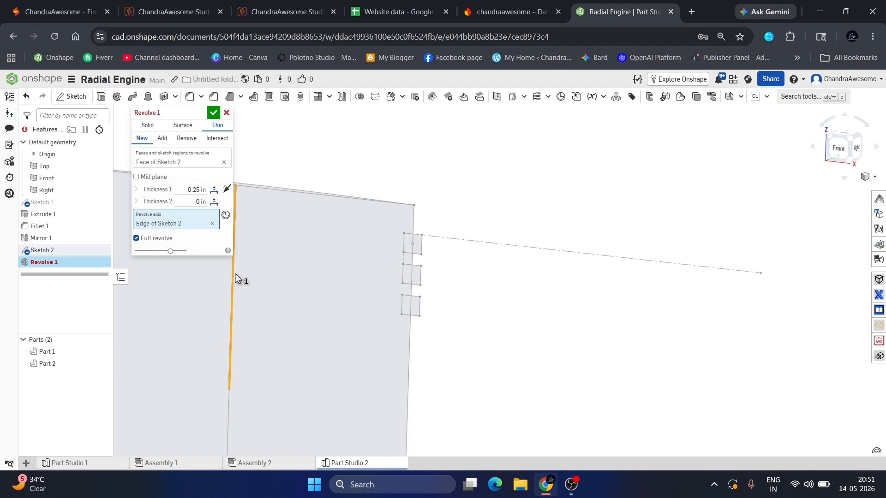
pyautogui.click(232, 341)
pyautogui.click(228, 397)
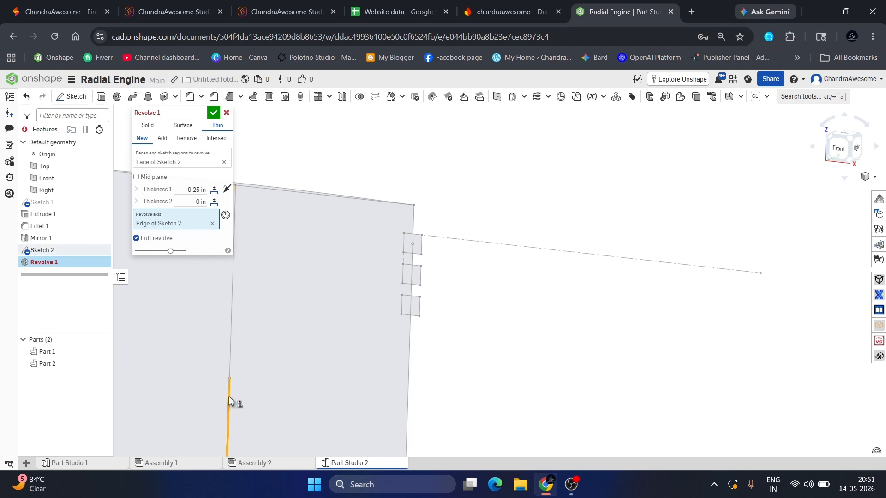
# Step: Try the thin revolve with Thickness 1 set to 0.01 in and the wall flipped
pyautogui.click(197, 189)
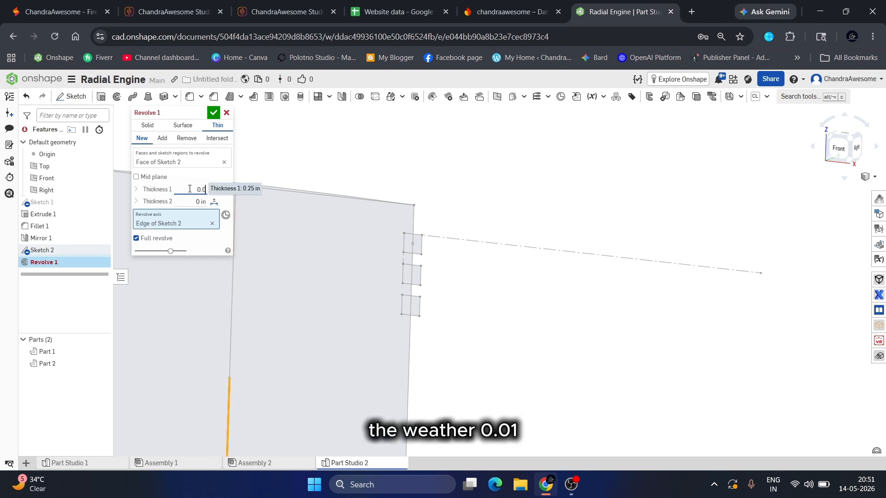
pyautogui.press('Return')
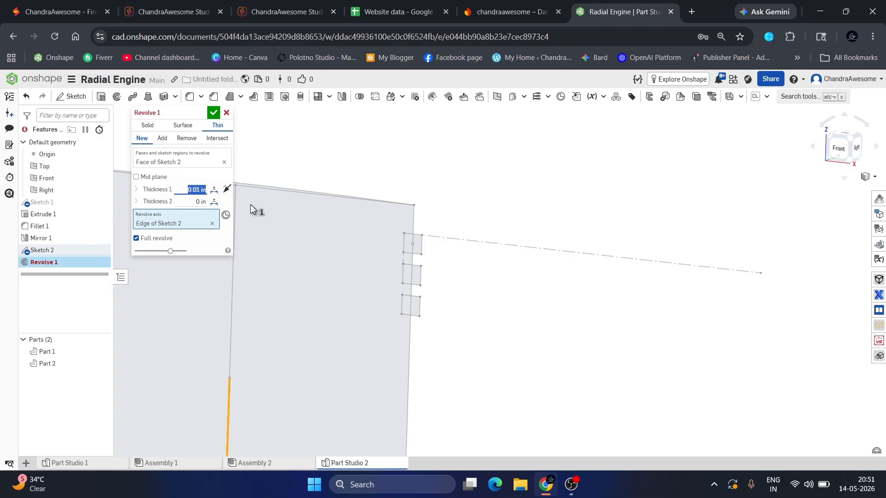
pyautogui.click(227, 190)
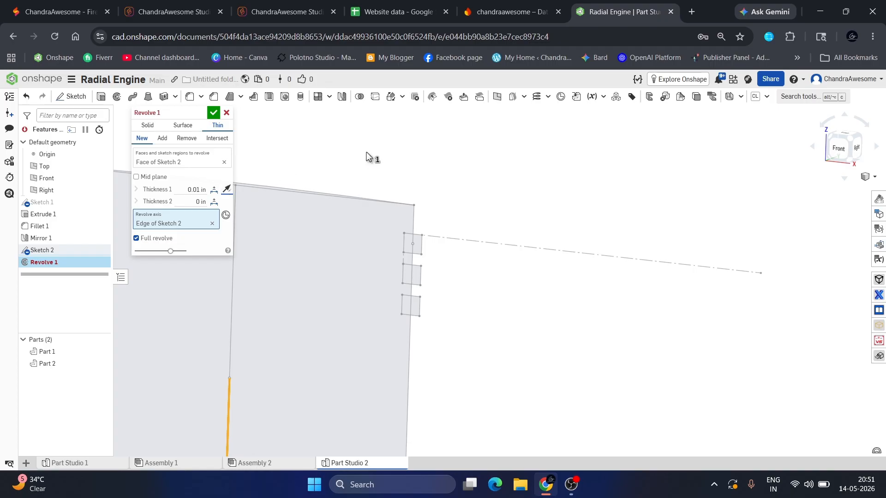
pyautogui.scroll(-5, 369, 156)
pyautogui.moveTo(327, 220); pyautogui.dragTo(334, 258, button='right')
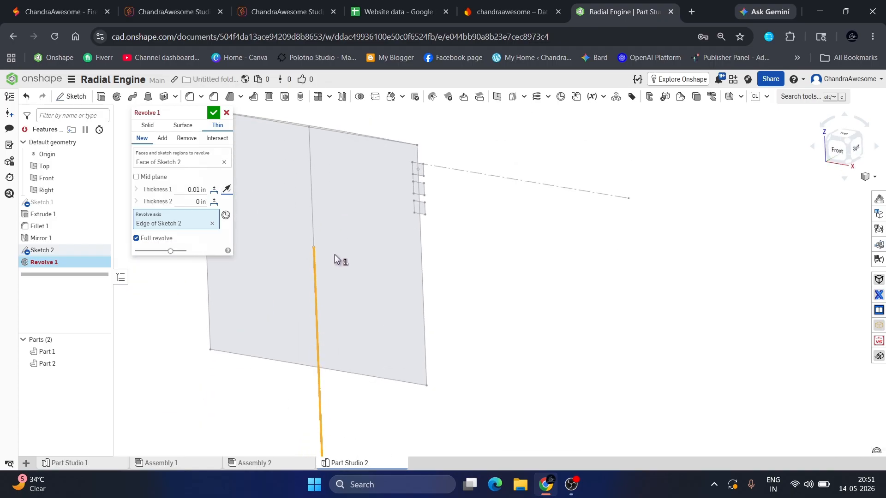
pyautogui.scroll(3, 351, 170)
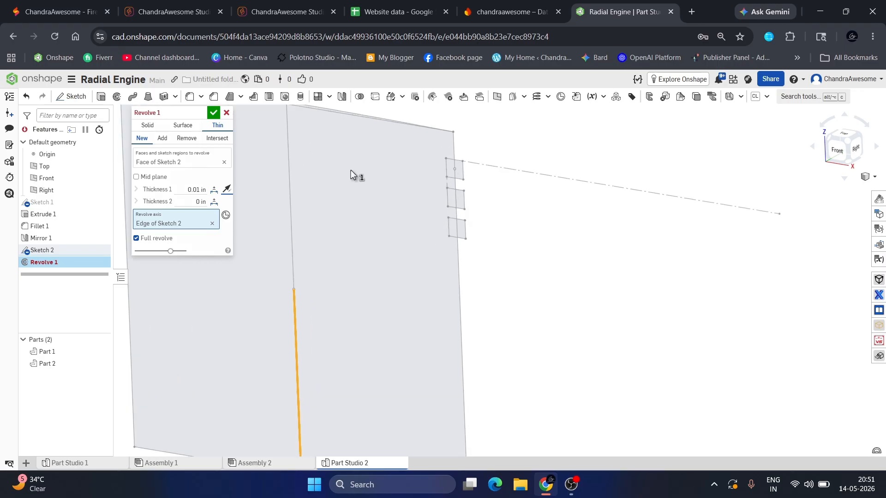
# Step: Try the thin revolve with Thickness 1 set to 0.001 in
pyautogui.click(175, 191)
pyautogui.write('0.00')
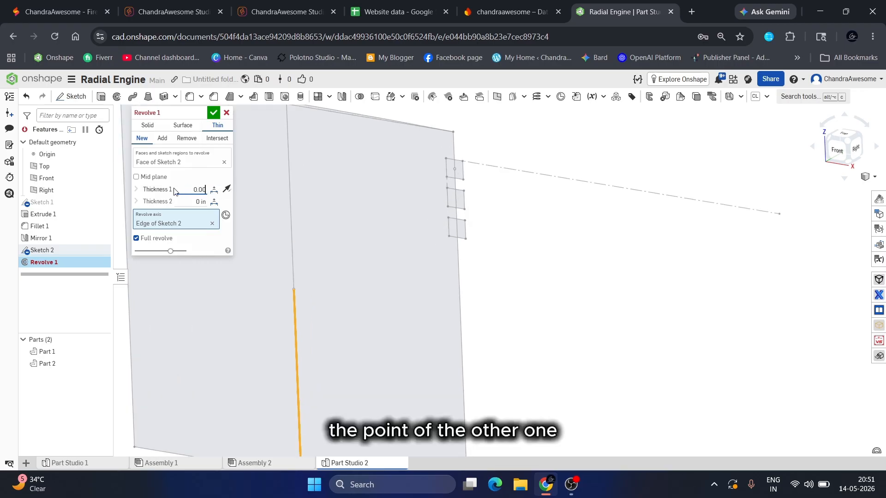
pyautogui.write('1')
pyautogui.press('Return')
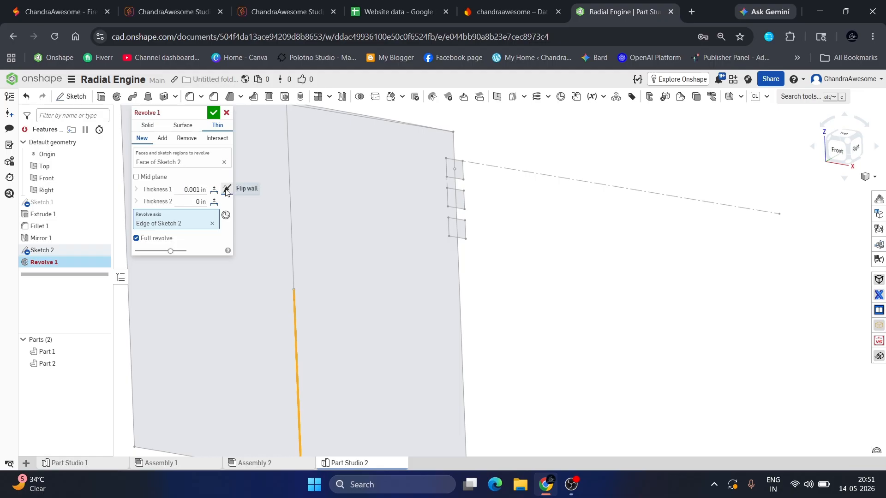
# Step: Switch the revolve to Solid, use the right half region of Sketch 2 as its profile, and accept the full revolve
pyautogui.click(148, 125)
pyautogui.click(372, 224)
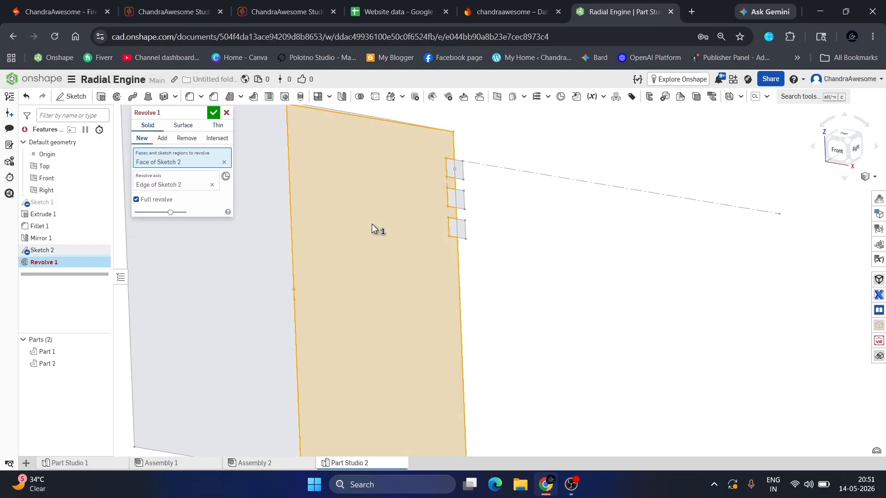
pyautogui.scroll(-3, 460, 286)
pyautogui.moveTo(460, 286); pyautogui.dragTo(456, 262, button='right')
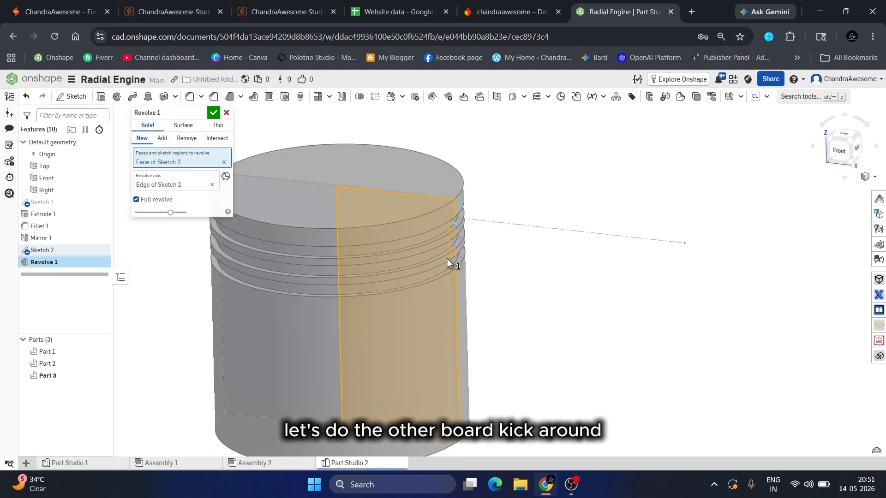
pyautogui.scroll(-3, 453, 275)
pyautogui.scroll(2, 441, 287)
pyautogui.moveTo(442, 287); pyautogui.dragTo(448, 258, button='right')
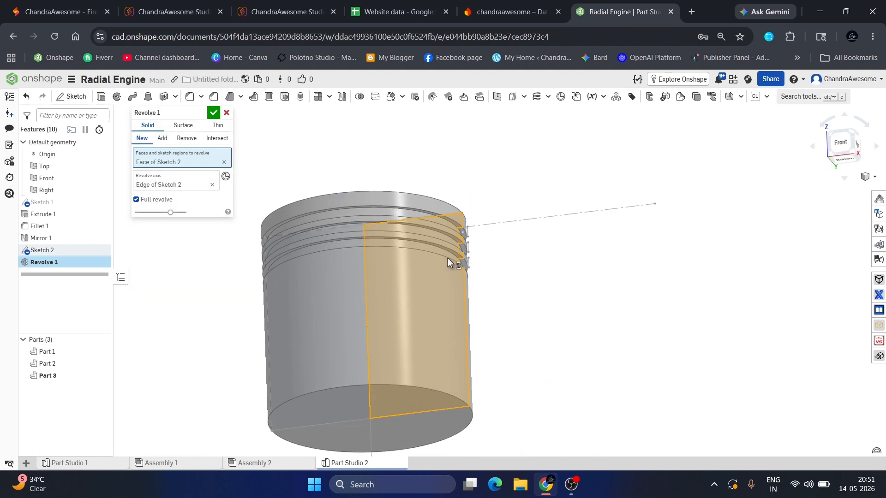
pyautogui.click(213, 112)
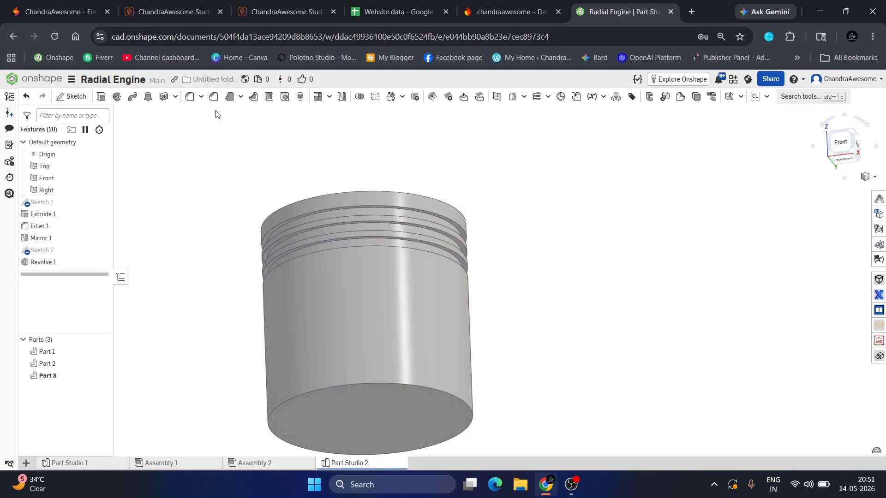
# Step: Start a shell of the piston that removes its flat bottom face, and try a shell thickness of 0.01 in
pyautogui.scroll(-3, 482, 271)
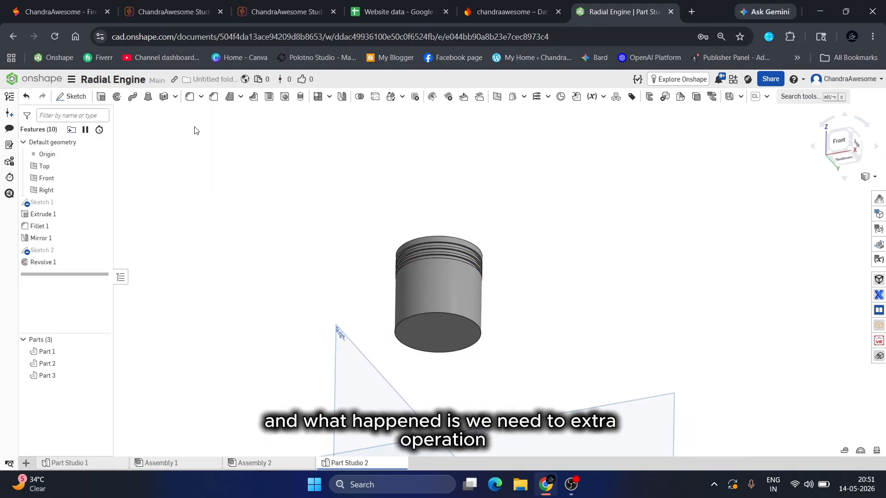
pyautogui.click(275, 103)
pyautogui.click(436, 341)
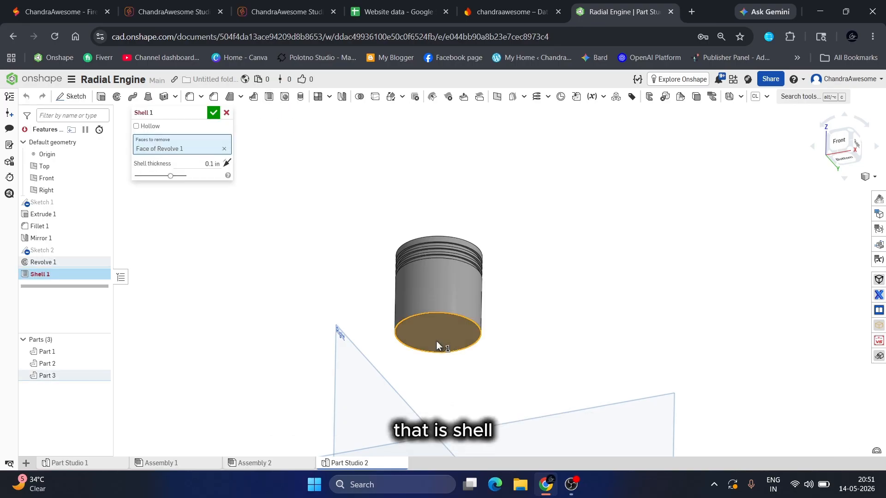
pyautogui.scroll(5, 436, 341)
pyautogui.moveTo(436, 317)
pyautogui.mouseDown(button='right')
pyautogui.moveTo(437, 306)
pyautogui.moveTo(424, 311)
pyautogui.mouseUp(button='right')
pyautogui.click(197, 163)
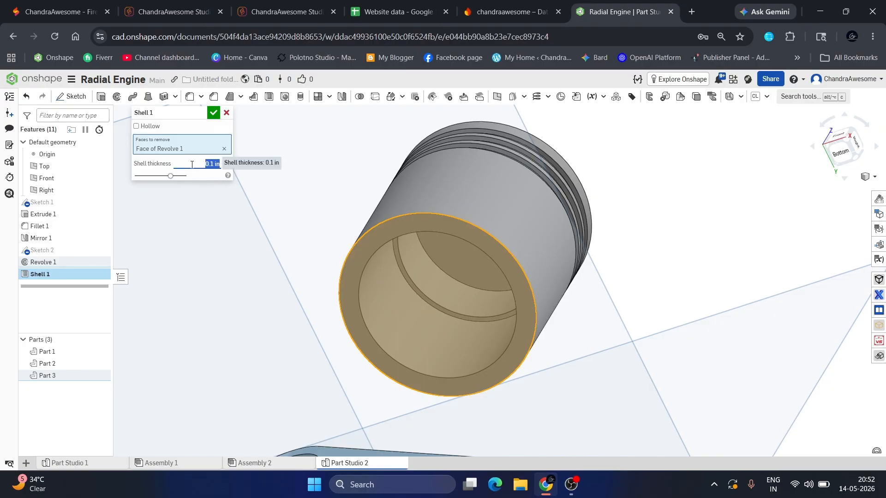
pyautogui.write('0.01')
pyautogui.press('Return')
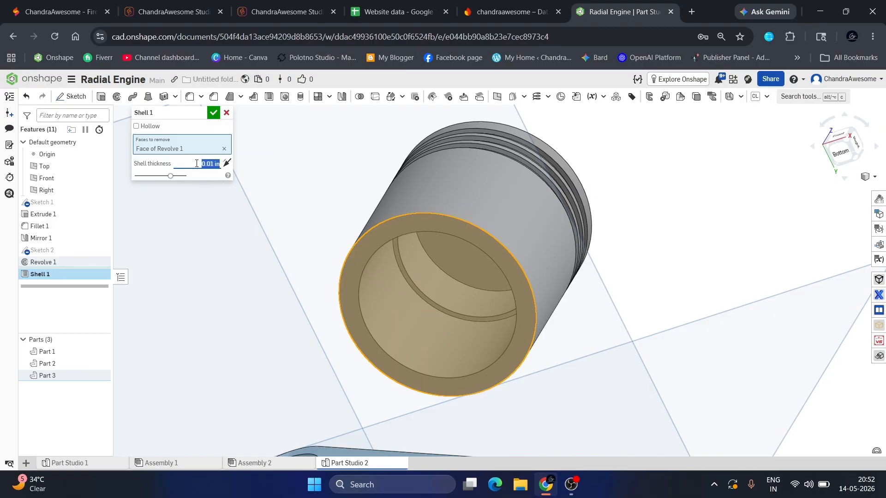
# Step: Try a shell thickness of 0.02 in and inspect the hollowed piston's wall from below
pyautogui.write('0')
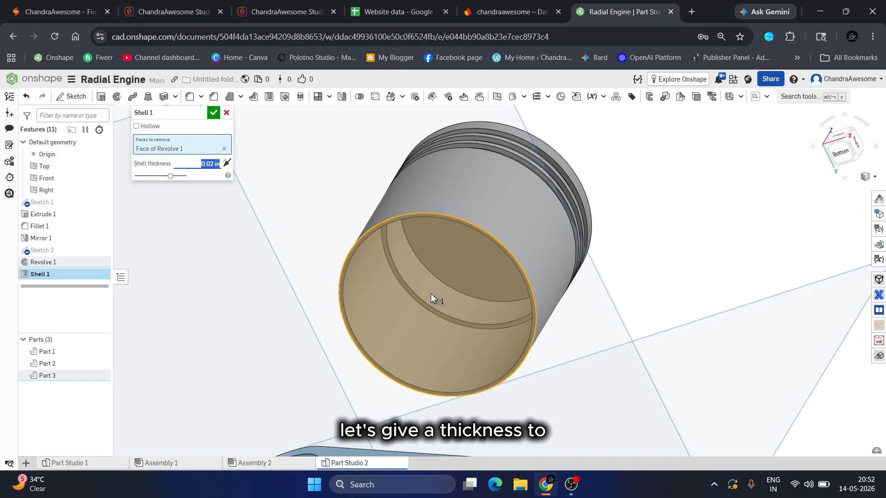
pyautogui.scroll(4, 431, 294)
pyautogui.moveTo(431, 293); pyautogui.dragTo(435, 319, button='right')
pyautogui.scroll(-3, 414, 288)
pyautogui.scroll(-3, 435, 320)
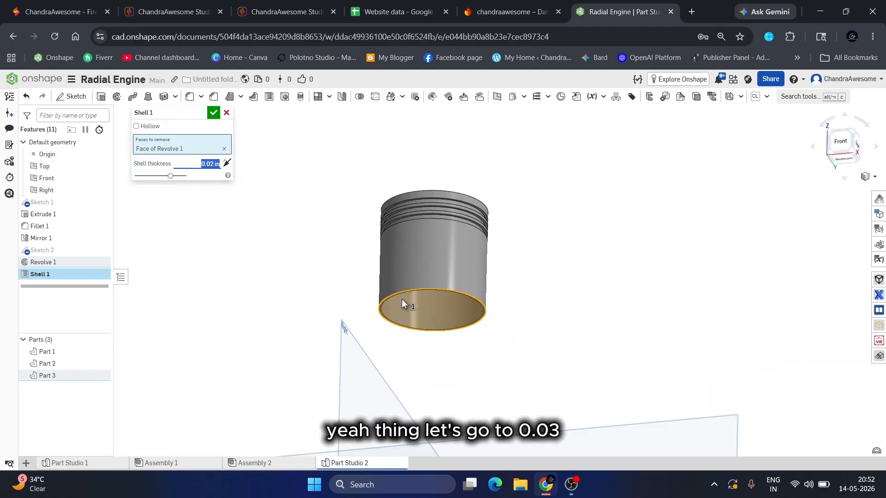
pyautogui.scroll(3, 401, 300)
pyautogui.scroll(-3, 393, 298)
pyautogui.moveTo(394, 298); pyautogui.dragTo(389, 295, button='right')
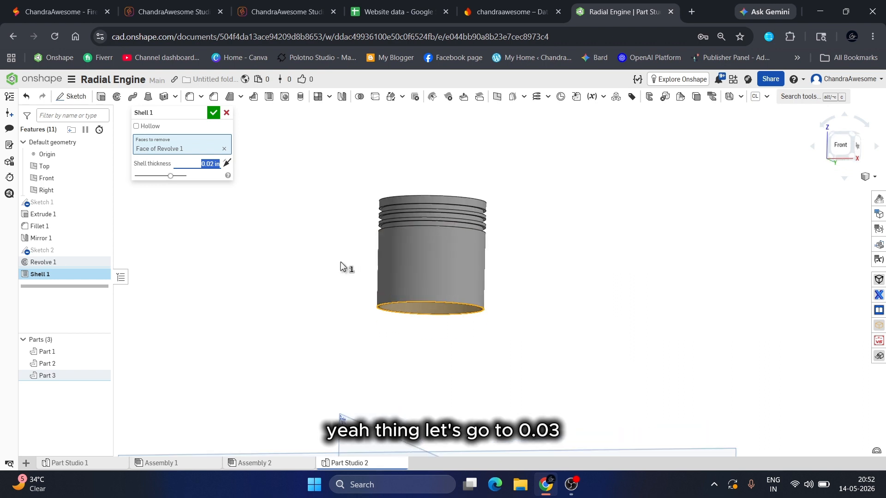
# Step: Set the piston's shell thickness to 0.03 in and accept the shell
pyautogui.write('0.03')
pyautogui.press('Return')
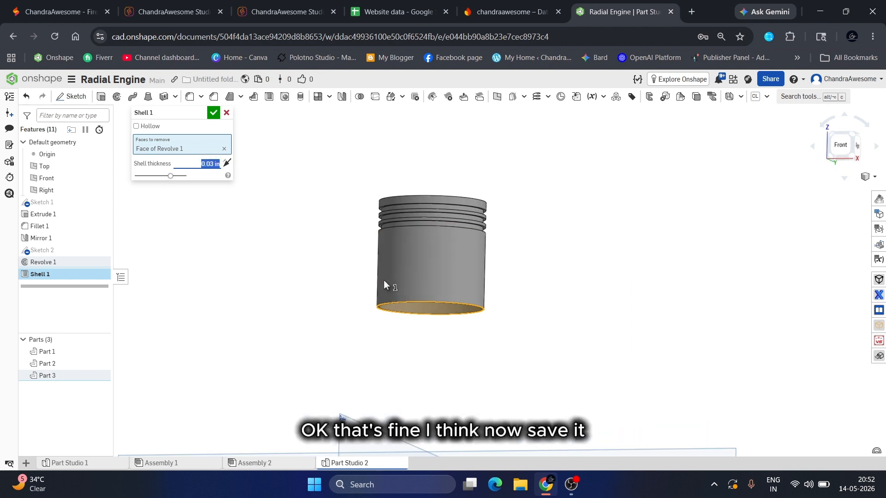
pyautogui.scroll(3, 403, 289)
pyautogui.moveTo(403, 289); pyautogui.dragTo(391, 278, button='right')
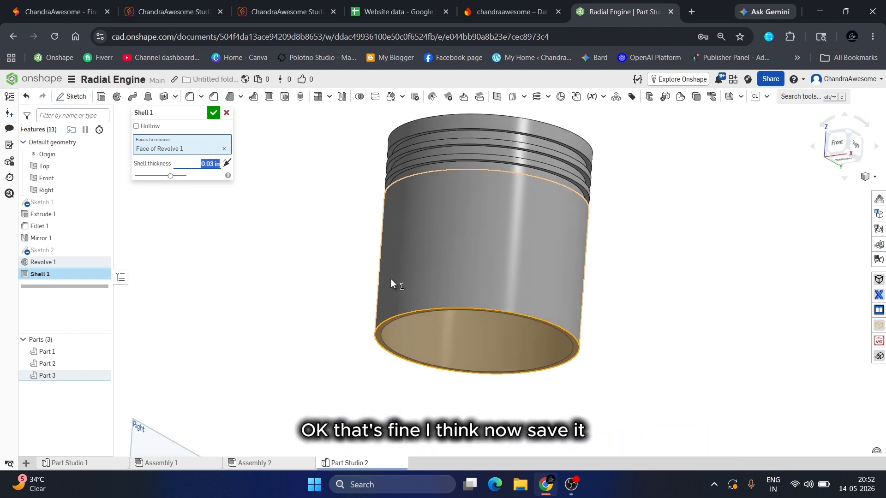
pyautogui.click(213, 113)
# Step: Show Sketch 2 together with the piston and the pentagonal plates
pyautogui.scroll(-2, 447, 228)
pyautogui.scroll(-4, 447, 228)
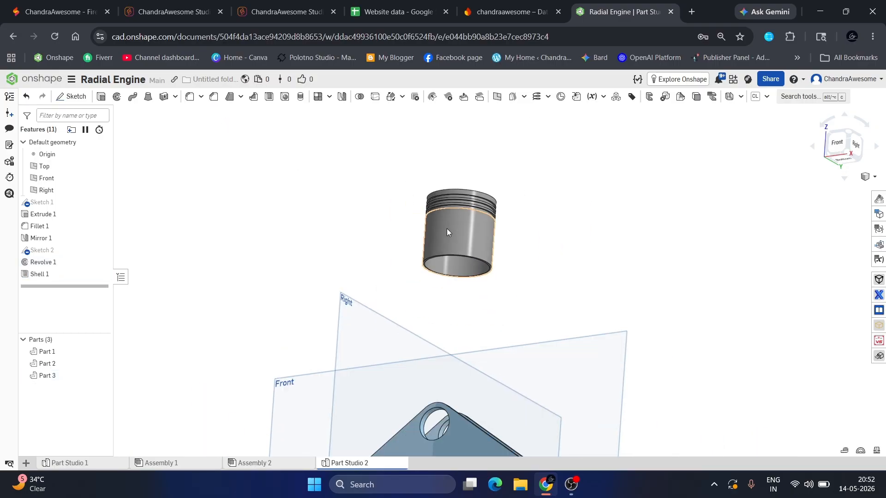
pyautogui.moveTo(447, 228); pyautogui.dragTo(459, 241, button='right')
pyautogui.scroll(-2, 459, 242)
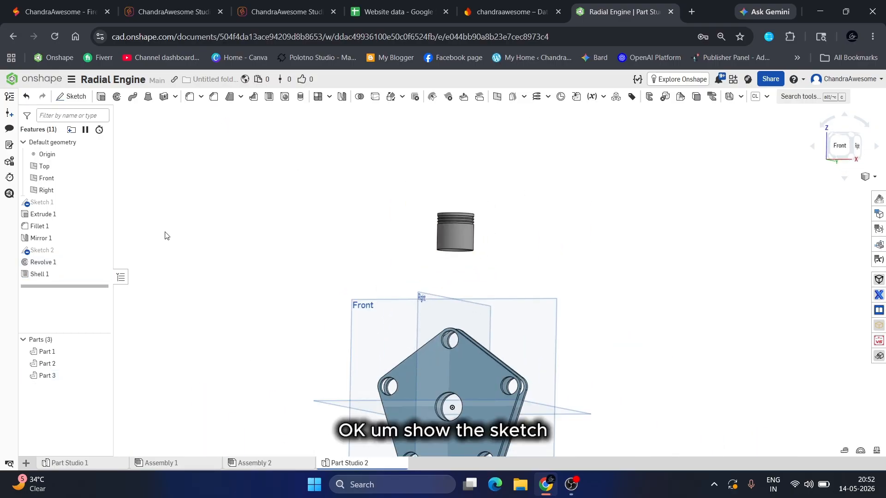
pyautogui.click(102, 250)
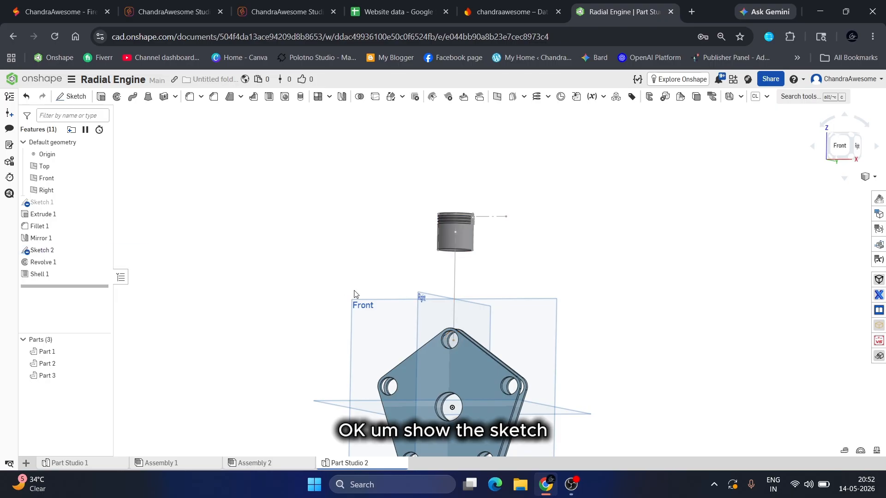
# Step: Start a thin extrude of Sketch 2's vertical line running from the piston to the plates' top hole
pyautogui.scroll(2, 452, 290)
pyautogui.moveTo(452, 290)
pyautogui.mouseDown(button='right')
pyautogui.moveTo(470, 296)
pyautogui.moveTo(474, 269)
pyautogui.moveTo(461, 321)
pyautogui.moveTo(474, 331)
pyautogui.moveTo(472, 343)
pyautogui.mouseUp(button='right')
pyautogui.scroll(2, 461, 321)
pyautogui.scroll(-1, 473, 331)
pyautogui.scroll(1, 430, 333)
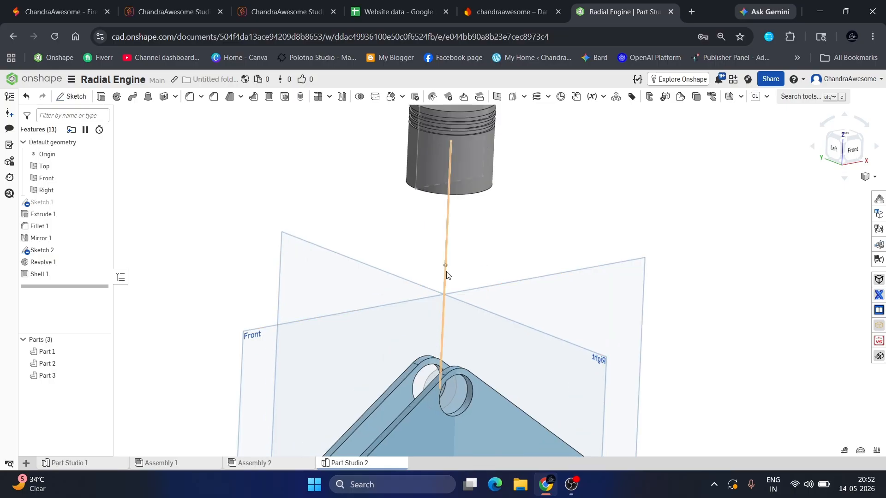
pyautogui.click(445, 272)
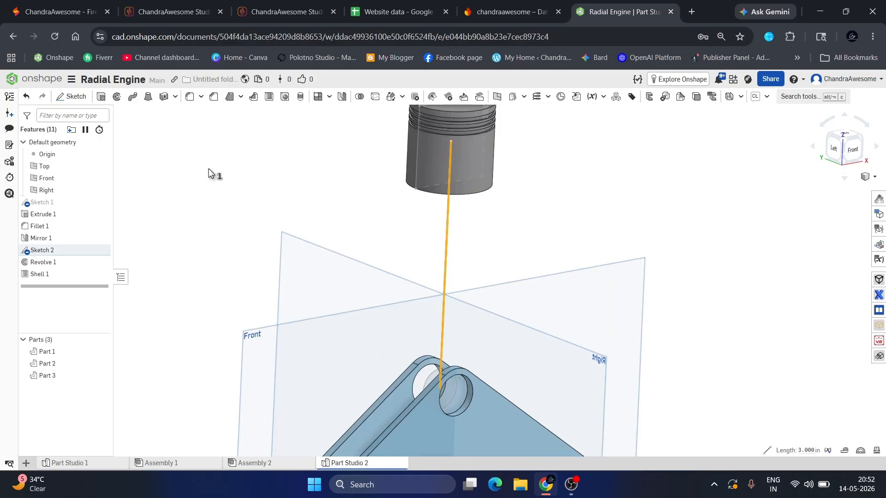
pyautogui.click(101, 97)
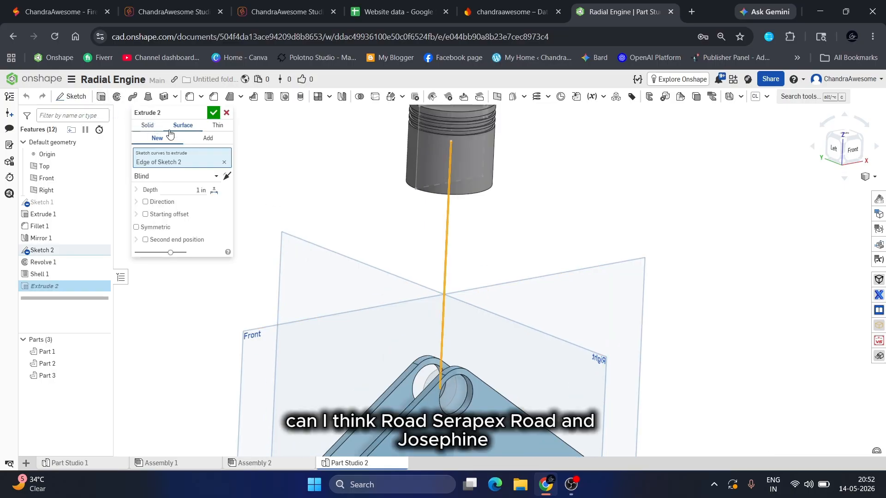
pyautogui.click(216, 125)
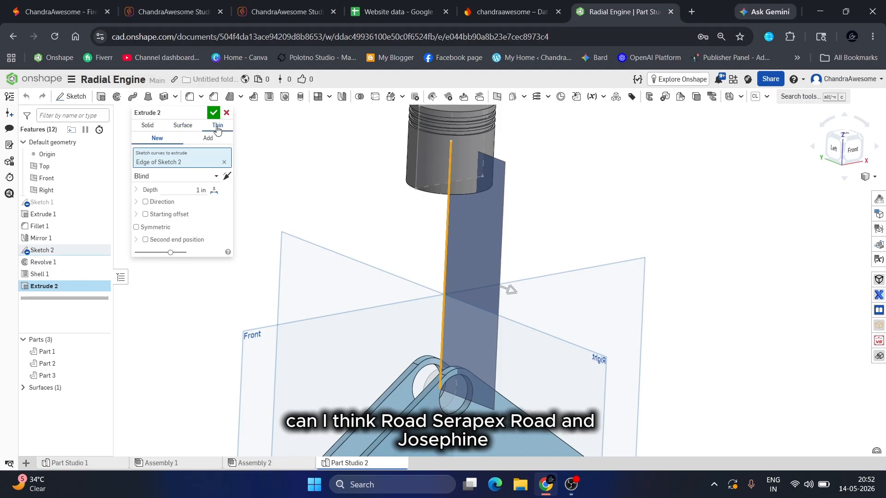
pyautogui.click(445, 221)
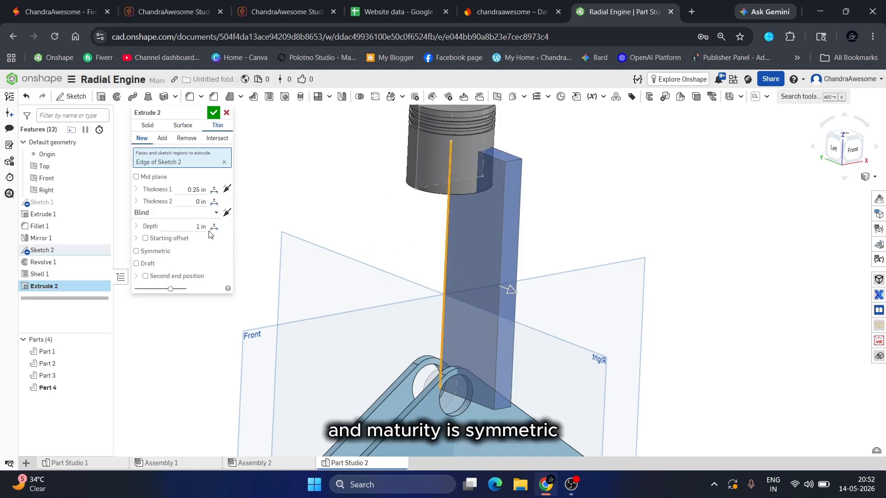
# Step: Make the thin rod extrude symmetric, with Thickness 1 at 0.2 in and a depth of 0.4 in
pyautogui.moveTo(325, 245); pyautogui.dragTo(362, 249, button='right')
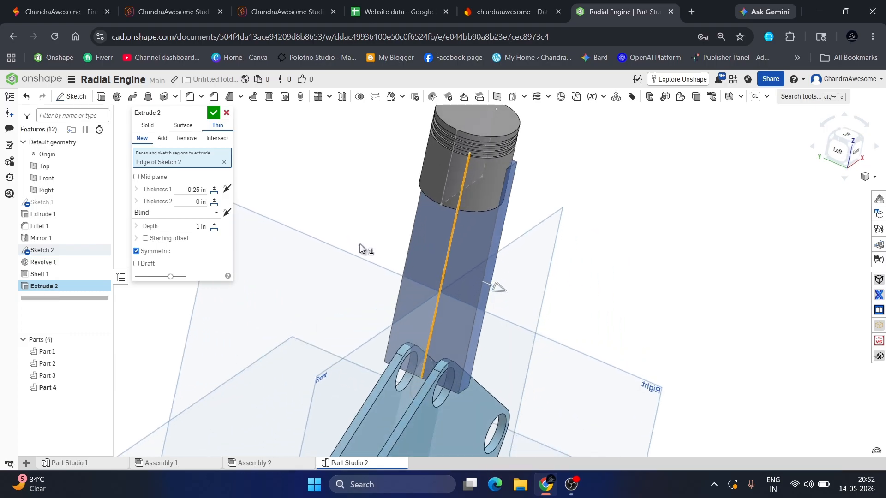
pyautogui.click(180, 189)
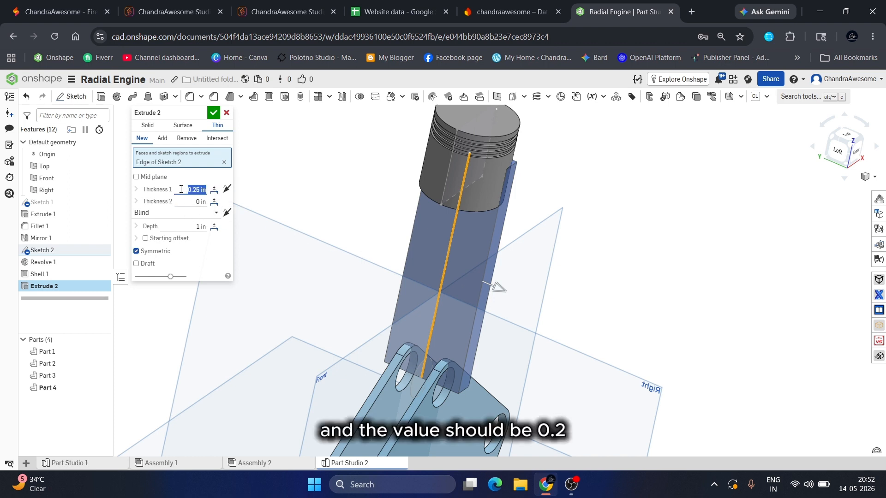
pyautogui.write('0.2')
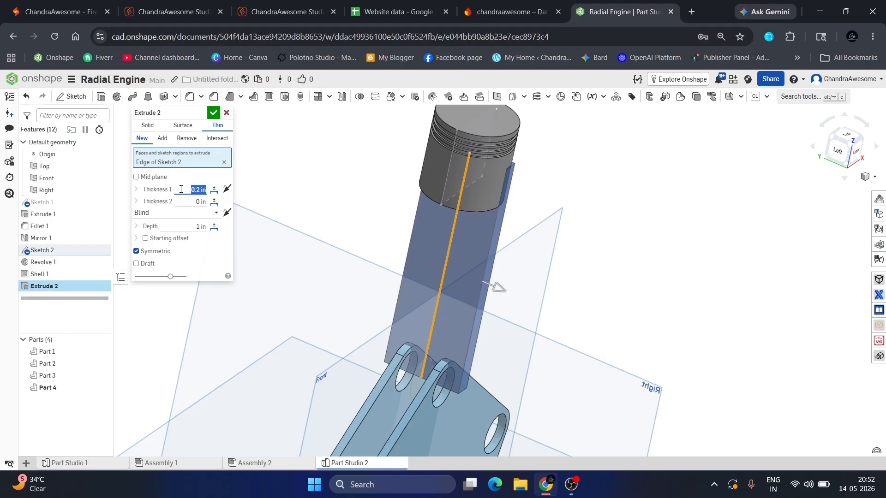
pyautogui.click(178, 226)
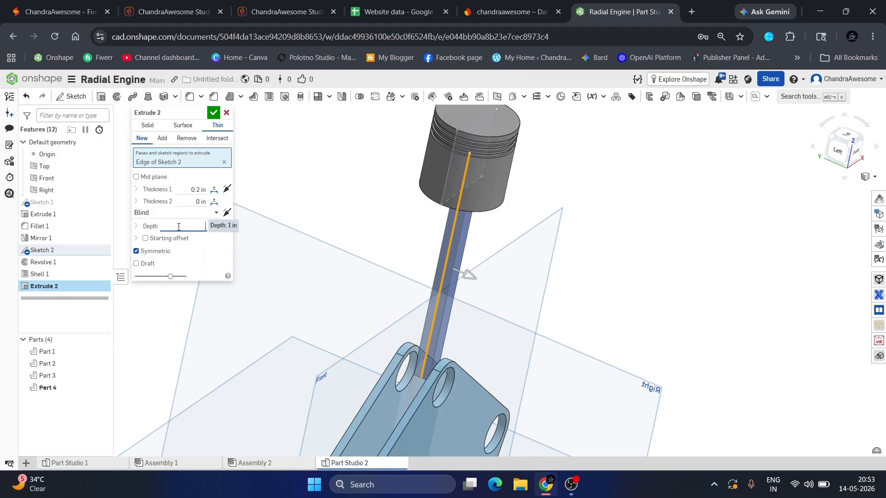
pyautogui.write('0.4')
pyautogui.press('Return')
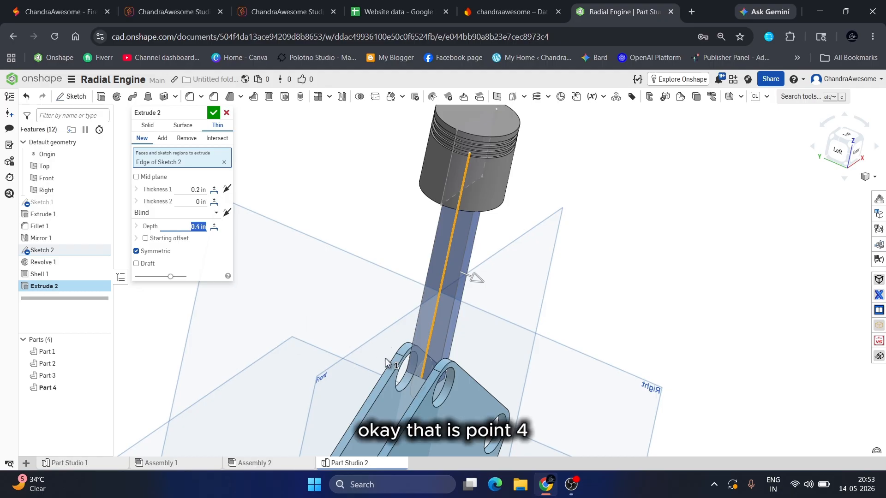
# Step: Switch the rod's thin wall to Mid plane with a thickness of 0.4 in
pyautogui.scroll(-4, 385, 358)
pyautogui.scroll(5, 450, 380)
pyautogui.moveTo(352, 352)
pyautogui.mouseDown(button='right')
pyautogui.moveTo(357, 372)
pyautogui.moveTo(344, 344)
pyautogui.mouseUp(button='right')
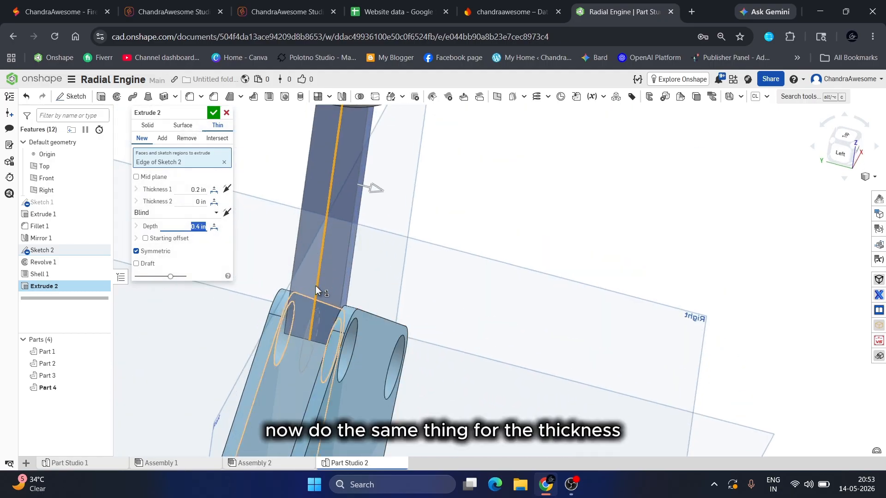
pyautogui.click(189, 190)
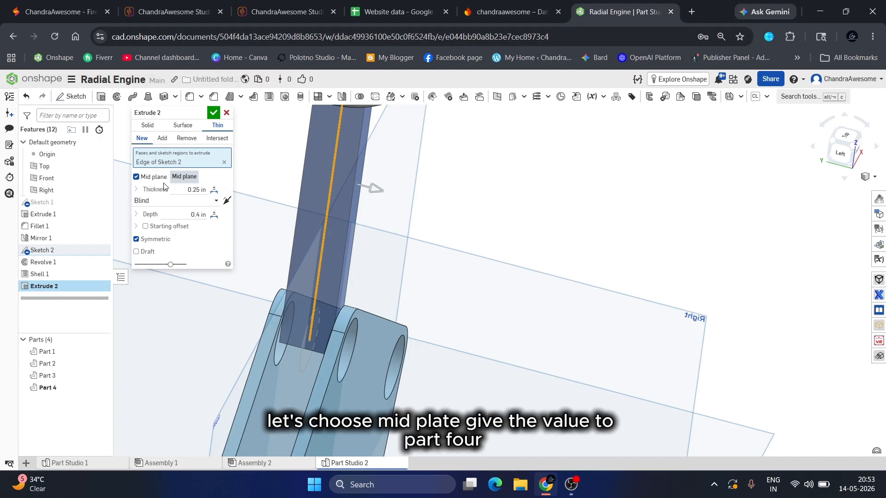
pyautogui.click(174, 188)
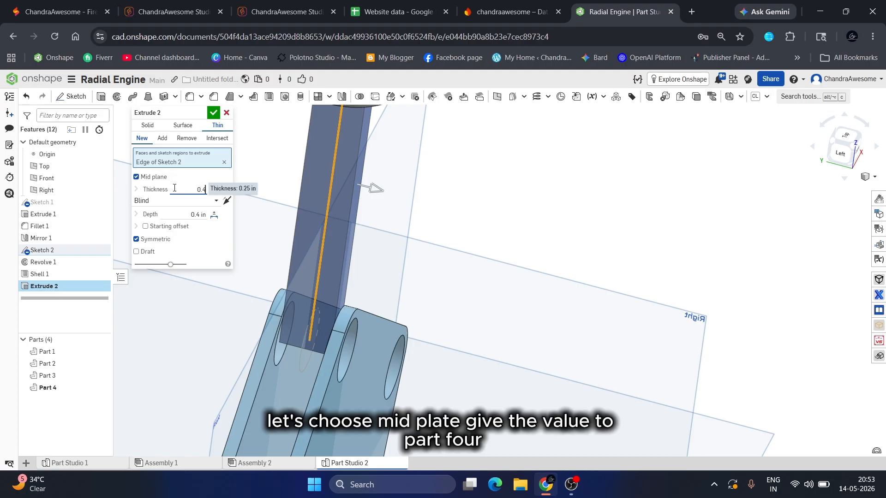
pyautogui.moveTo(351, 258); pyautogui.dragTo(287, 260, button='right')
pyautogui.scroll(3, 355, 317)
pyautogui.moveTo(355, 316)
pyautogui.mouseDown(button='right')
pyautogui.moveTo(333, 308)
pyautogui.moveTo(369, 324)
pyautogui.mouseUp(button='right')
pyautogui.scroll(-5, 372, 325)
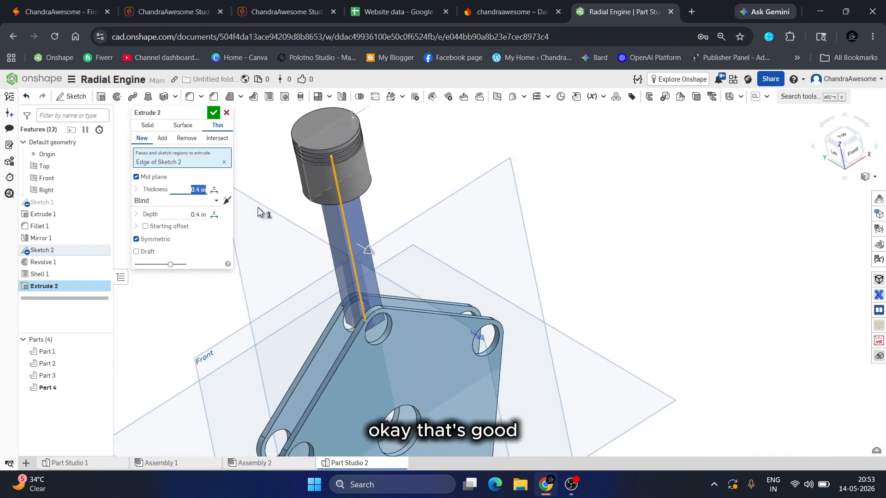
pyautogui.moveTo(302, 200); pyautogui.dragTo(315, 149, button='right')
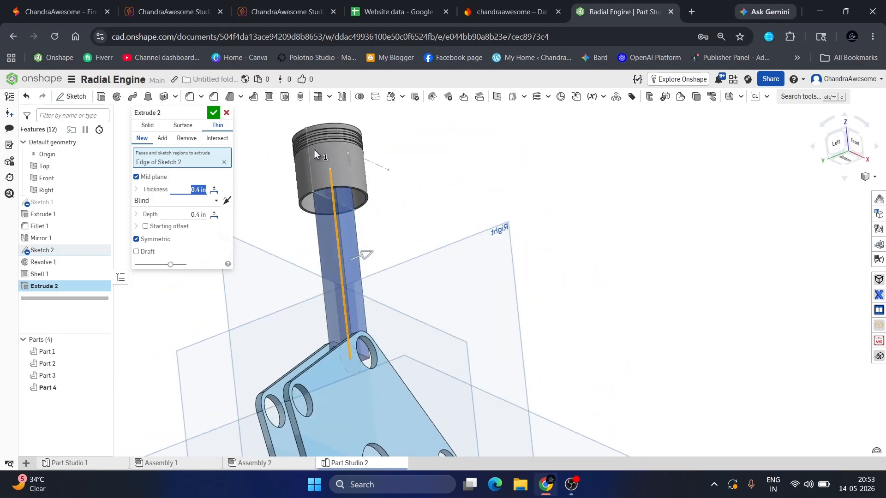
# Step: Hide the piston briefly to check the rod's upper end, show it again, and accept the rod extrude
pyautogui.click(102, 377)
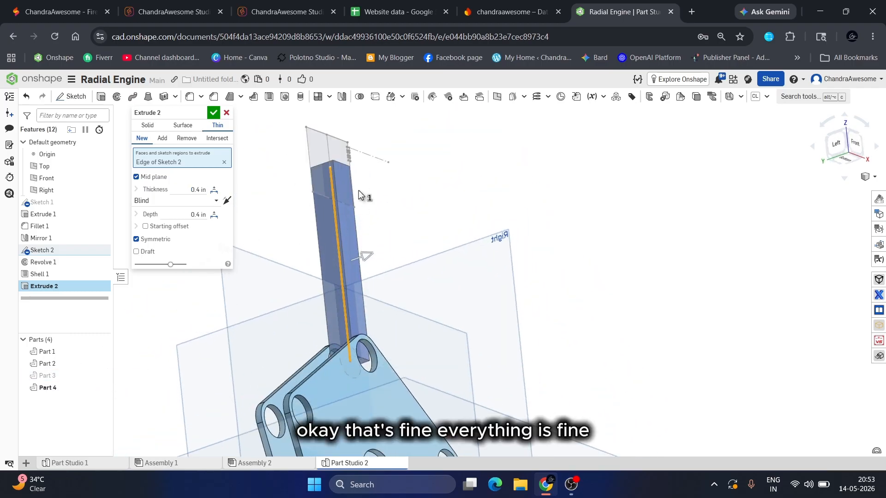
pyautogui.moveTo(366, 197); pyautogui.dragTo(348, 206, button='right')
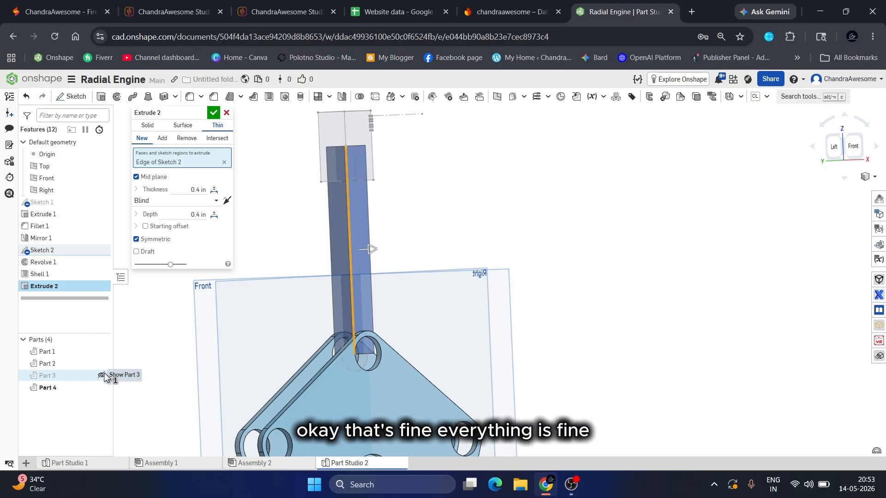
pyautogui.click(102, 377)
pyautogui.moveTo(415, 264)
pyautogui.mouseDown(button='right')
pyautogui.moveTo(386, 257)
pyautogui.moveTo(425, 271)
pyautogui.mouseUp(button='right')
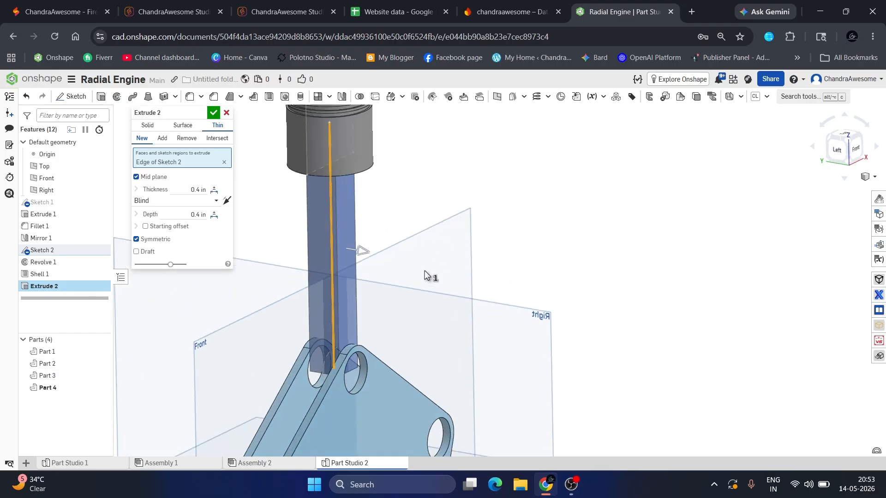
pyautogui.click(212, 113)
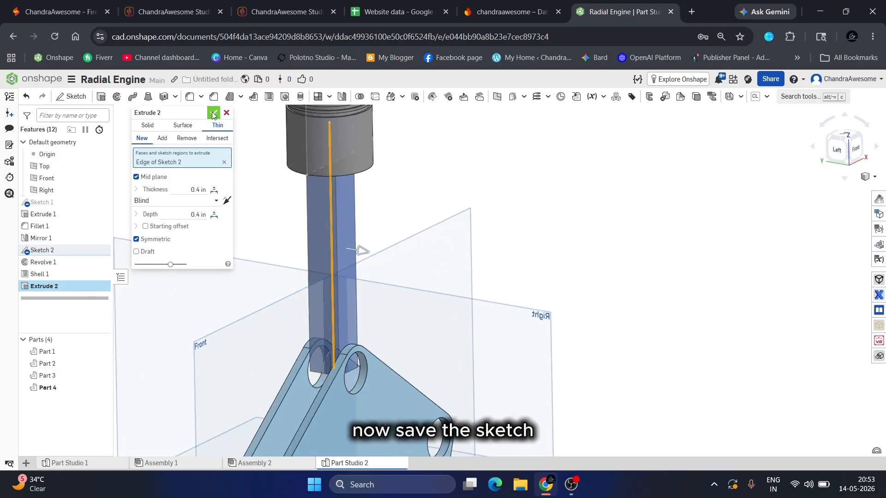
# Step: Show Sketch 1 and start a thin extrude of Sketch 2's circle at the plates' top hole
pyautogui.scroll(-3, 322, 230)
pyautogui.scroll(5, 303, 296)
pyautogui.scroll(2, 324, 273)
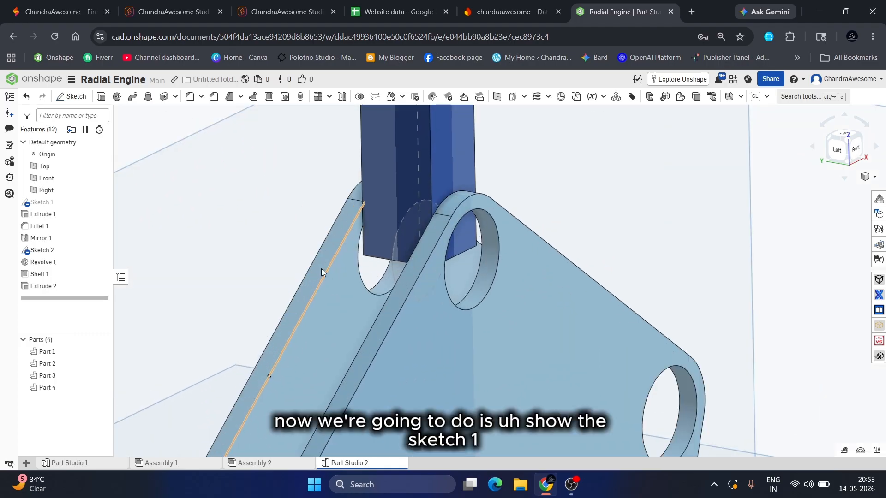
pyautogui.click(102, 203)
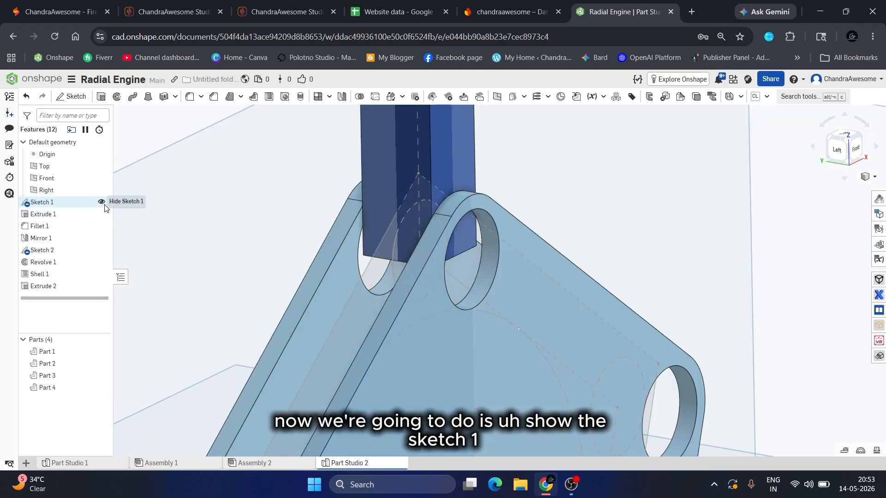
pyautogui.click(101, 202)
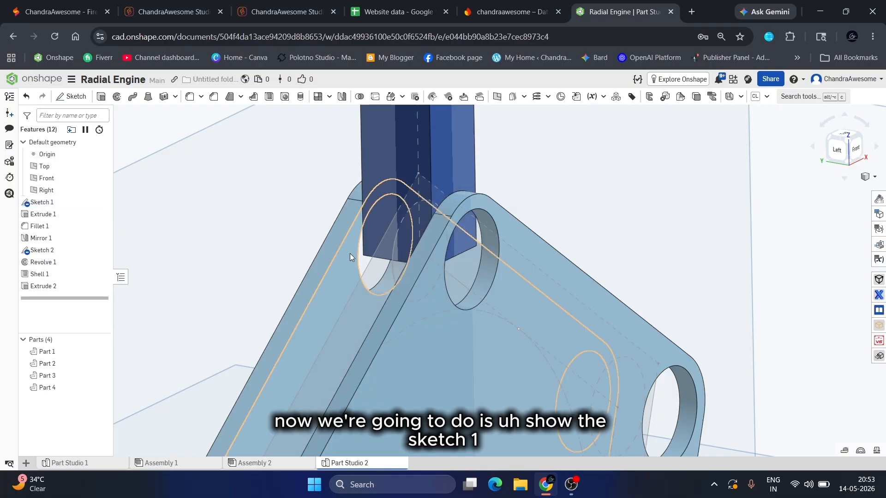
pyautogui.click(101, 97)
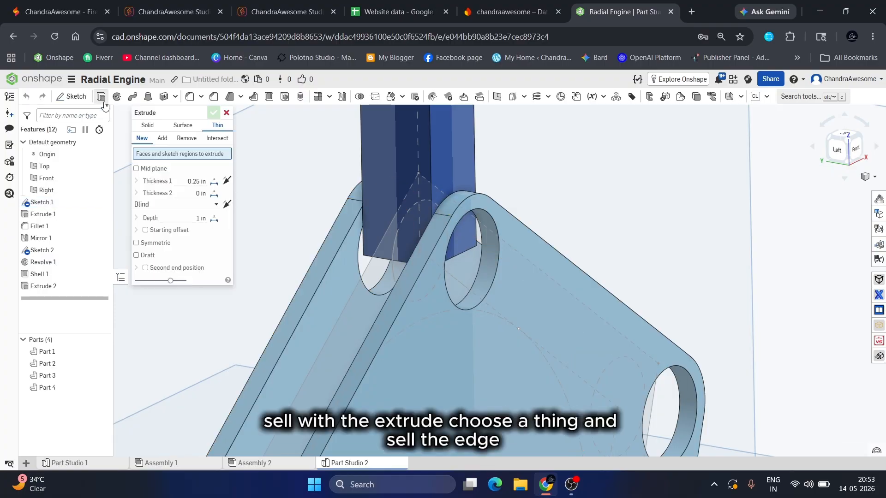
pyautogui.click(396, 281)
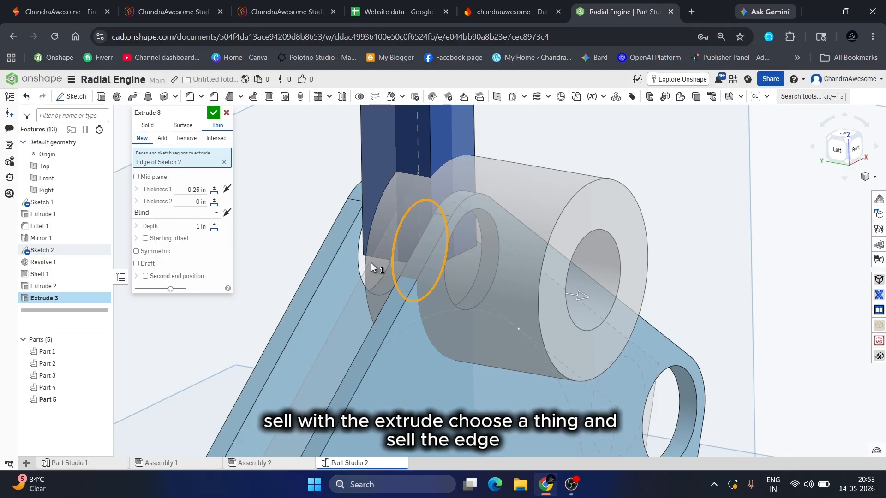
# Step: Make the thin ring extrude symmetric with a depth of 0.4 in and Thickness 1 at 0.15 in
pyautogui.click(154, 254)
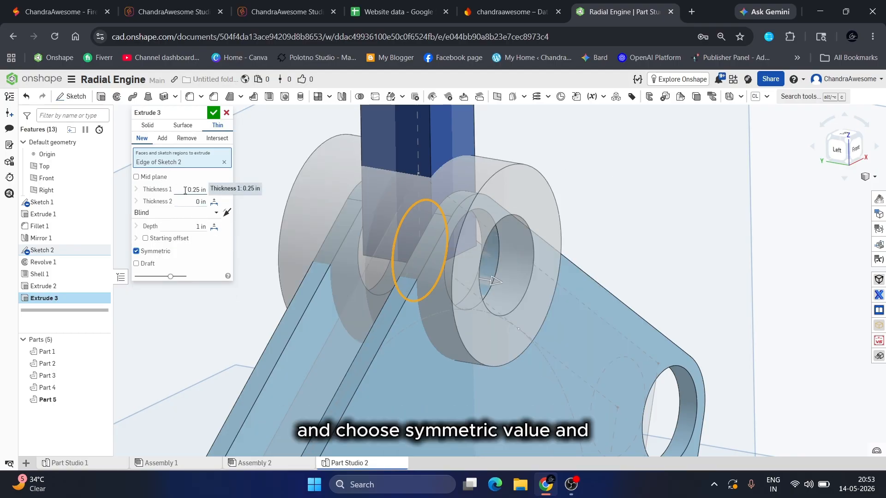
pyautogui.click(187, 227)
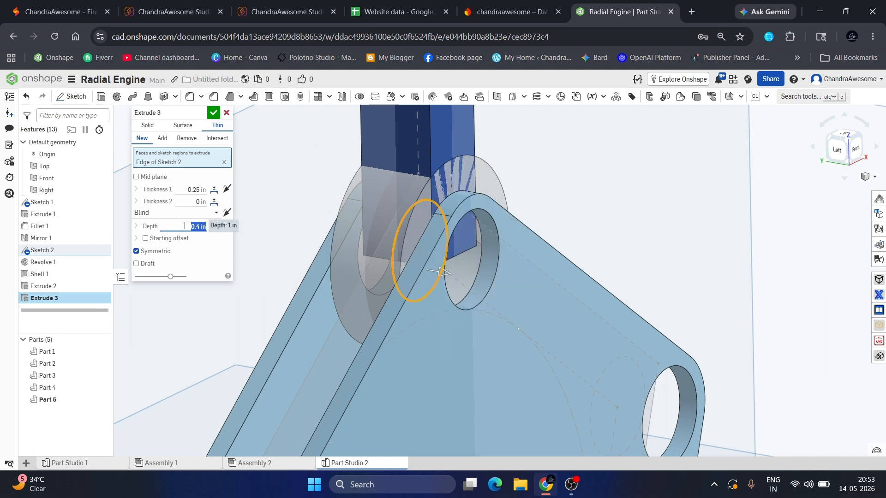
pyautogui.click(186, 192)
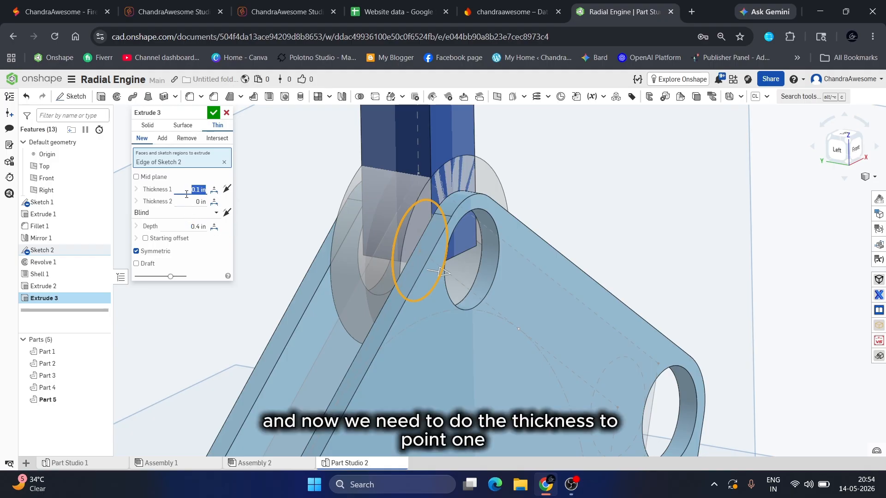
pyautogui.press('BackSpace')
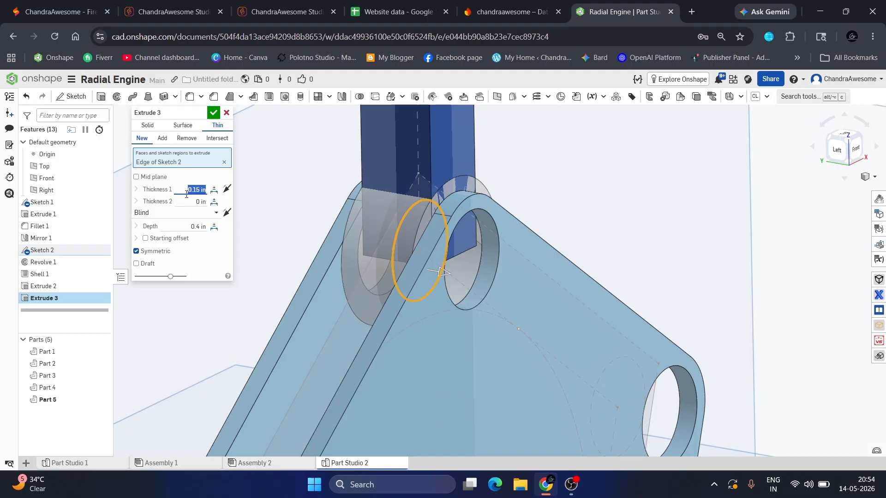
# Step: Try the ring's Thickness 1 in the opposite direction and flip it back
pyautogui.moveTo(361, 171); pyautogui.dragTo(295, 186, button='right')
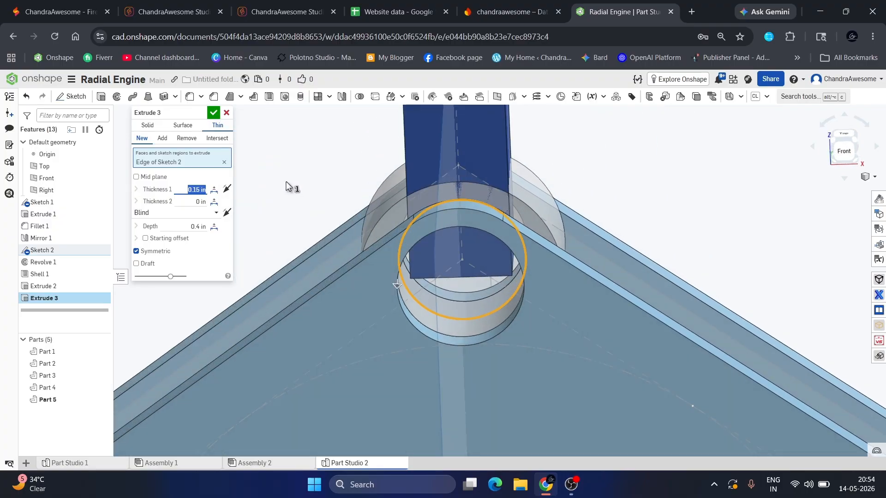
pyautogui.click(226, 189)
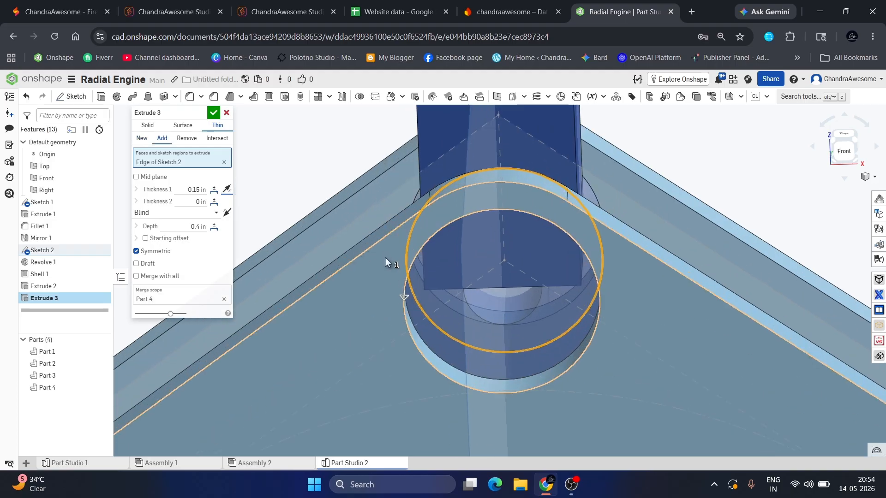
pyautogui.scroll(3, 386, 257)
pyautogui.moveTo(389, 250); pyautogui.dragTo(397, 255, button='right')
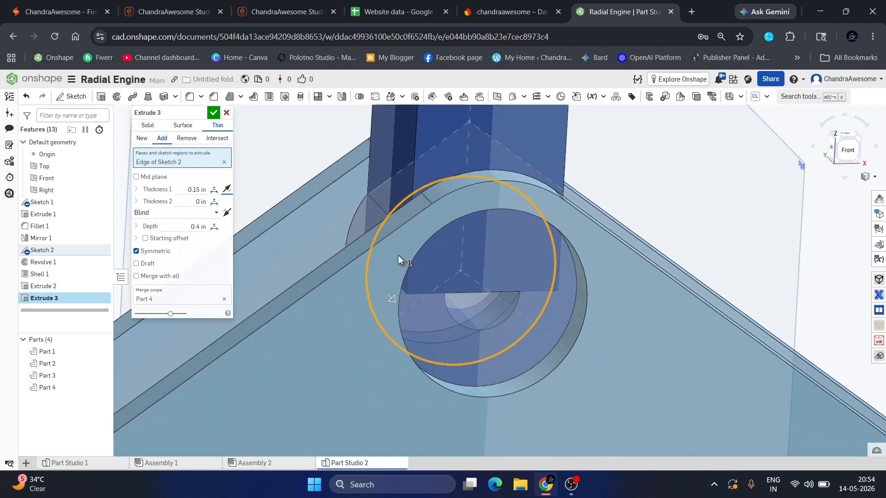
pyautogui.click(226, 190)
# Step: Set the ring's Thickness 1 to 0.1 in
pyautogui.click(178, 190)
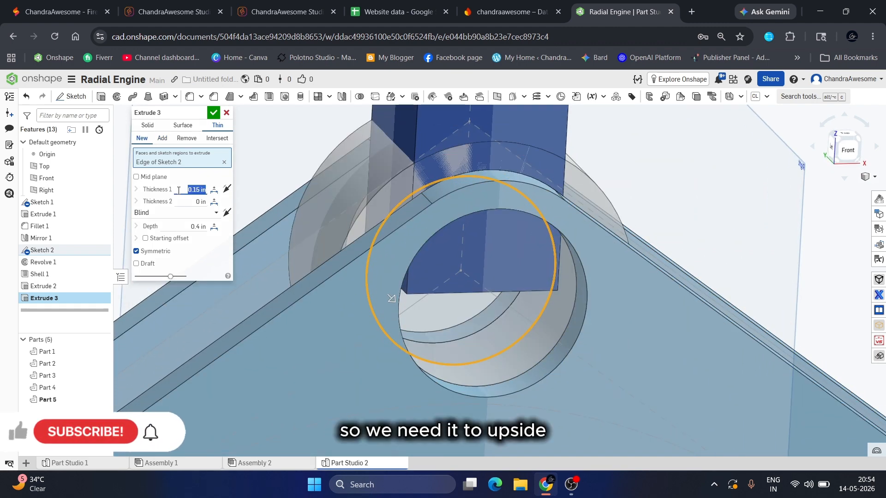
pyautogui.write('0.1')
pyautogui.press('Return')
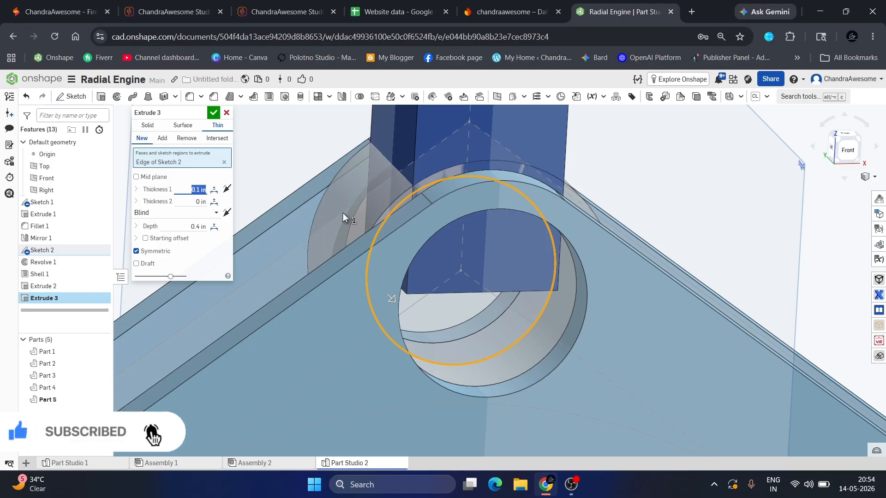
# Step: Switch the ring extrude to Add with the connecting rod as merge scope and accept it
pyautogui.moveTo(523, 241); pyautogui.dragTo(466, 256, button='right')
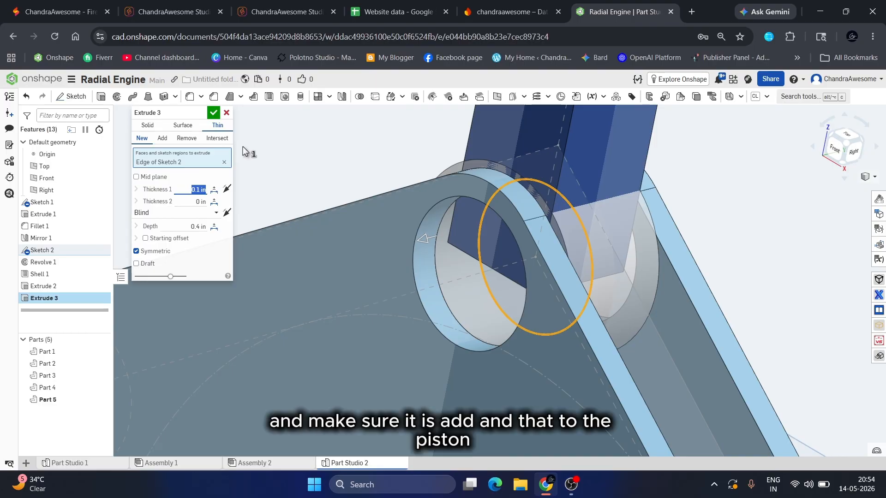
pyautogui.click(166, 140)
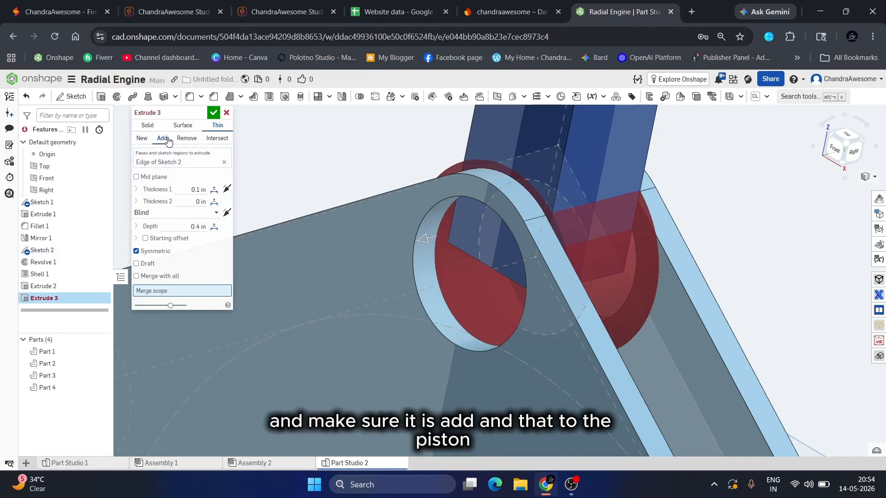
pyautogui.click(580, 162)
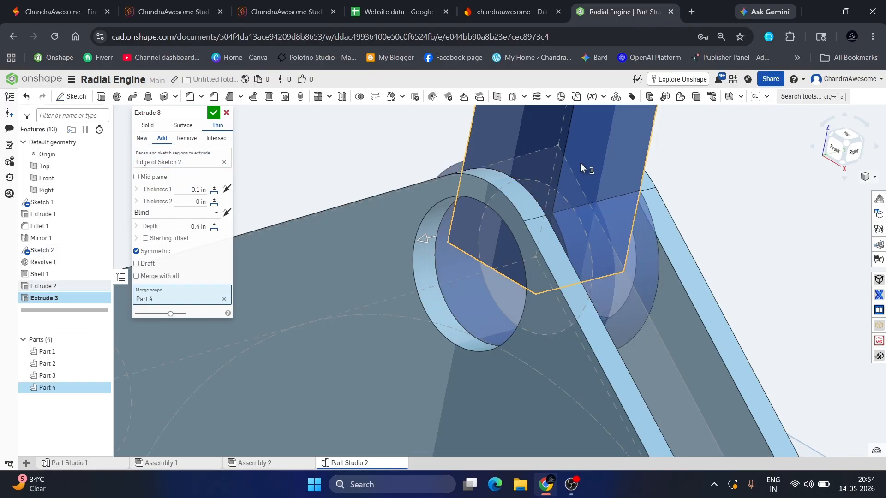
pyautogui.scroll(-2, 580, 162)
pyautogui.scroll(-4, 581, 162)
pyautogui.scroll(5, 624, 153)
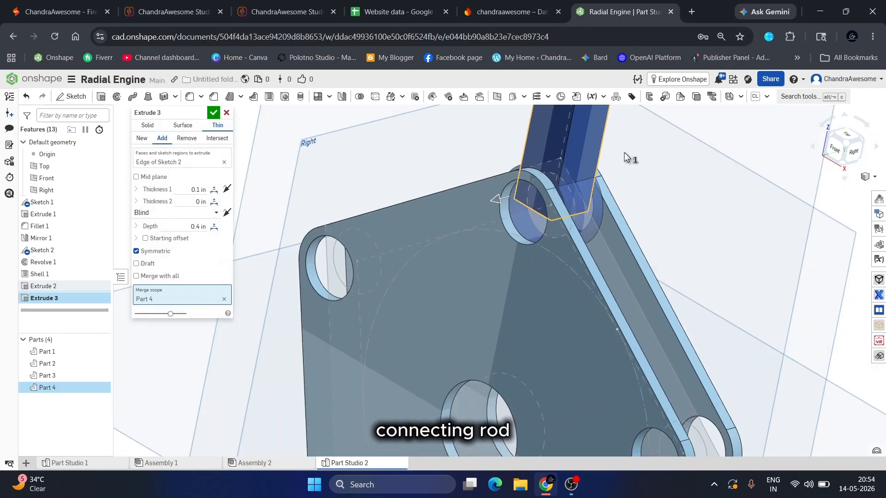
pyautogui.moveTo(624, 152); pyautogui.dragTo(422, 152, button='right')
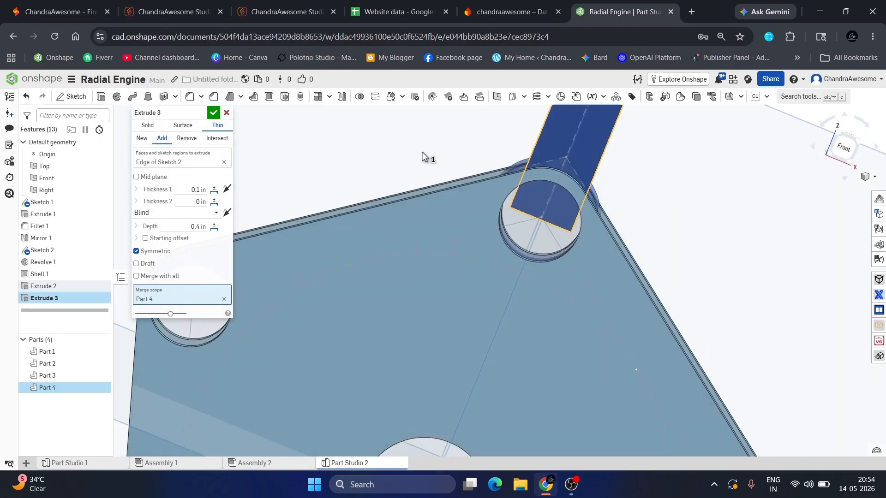
pyautogui.click(211, 113)
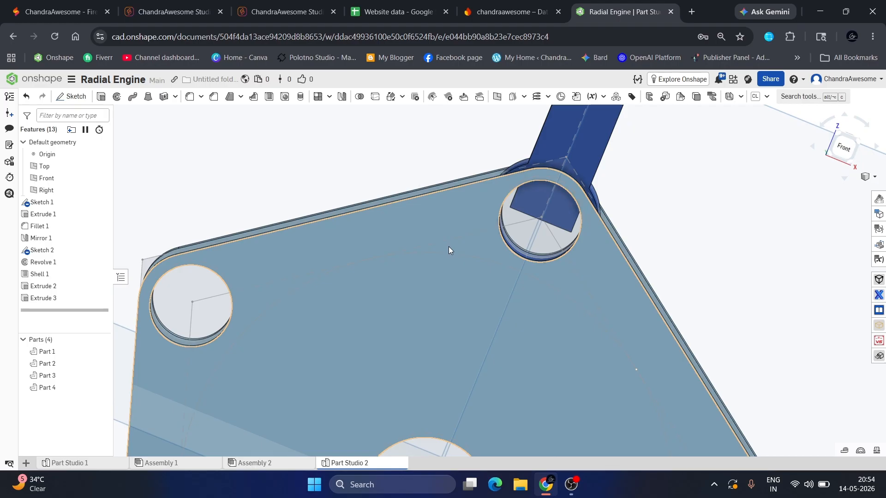
# Step: Start a solid extrude from the Sketch 1 regions inside the plates' top hole
pyautogui.scroll(2, 514, 239)
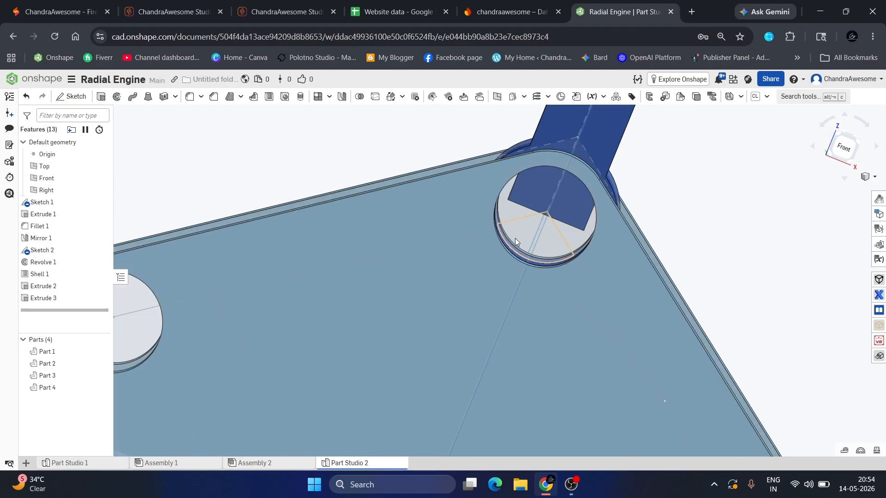
pyautogui.moveTo(515, 238)
pyautogui.mouseDown(button='right')
pyautogui.moveTo(512, 226)
pyautogui.moveTo(566, 220)
pyautogui.moveTo(541, 236)
pyautogui.mouseUp(button='right')
pyautogui.scroll(1, 563, 221)
pyautogui.click(522, 225)
pyautogui.click(501, 207)
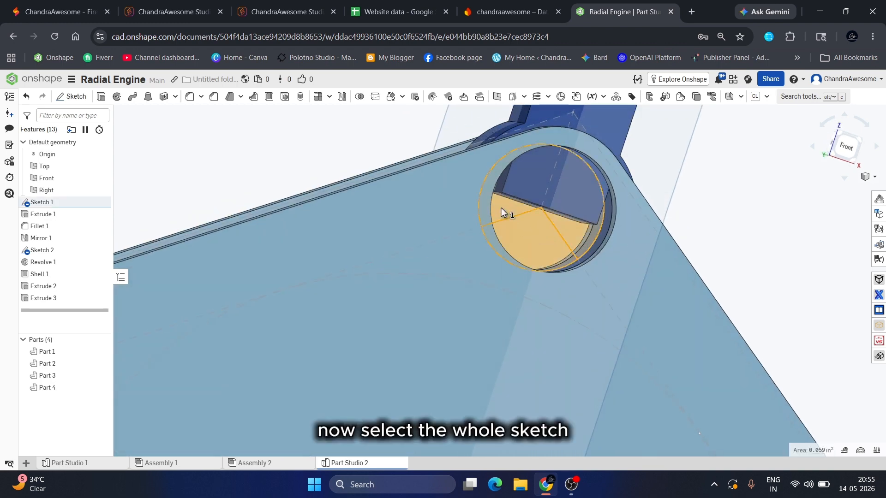
pyautogui.scroll(-3, 501, 207)
pyautogui.moveTo(479, 220); pyautogui.dragTo(403, 200, button='right')
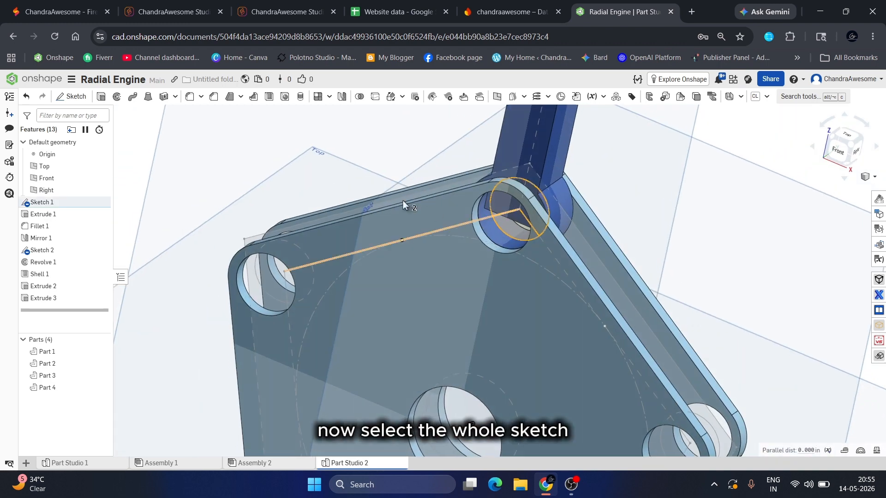
pyautogui.click(101, 96)
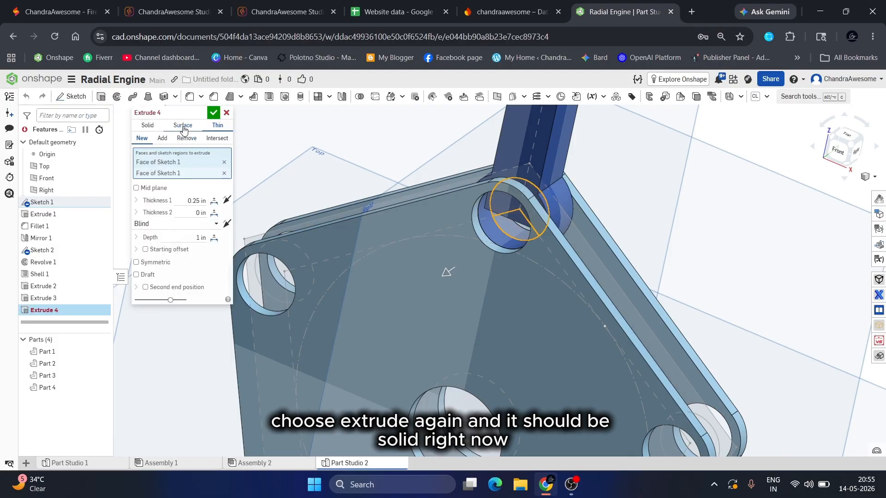
pyautogui.click(148, 125)
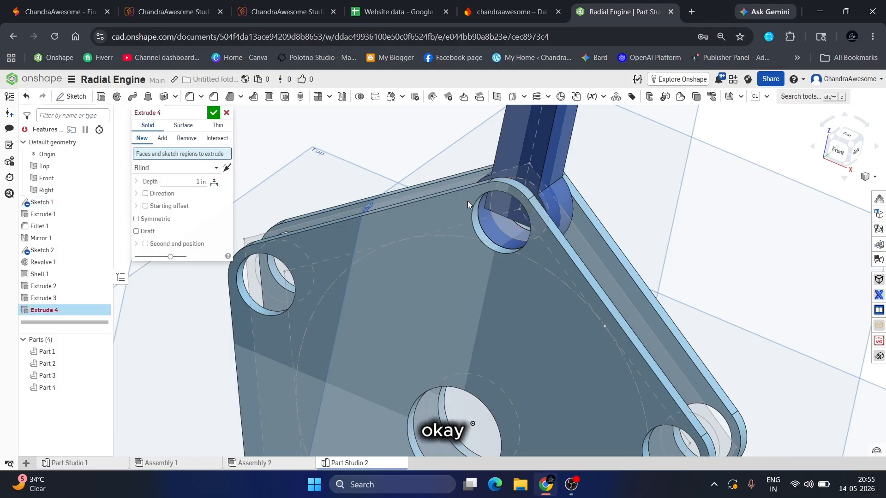
# Step: Reselect the two circle regions in the top hole, from Sketch 1 and Sketch 2, as the solid extrude's profile
pyautogui.scroll(3, 467, 200)
pyautogui.click(538, 248)
pyautogui.scroll(5, 496, 214)
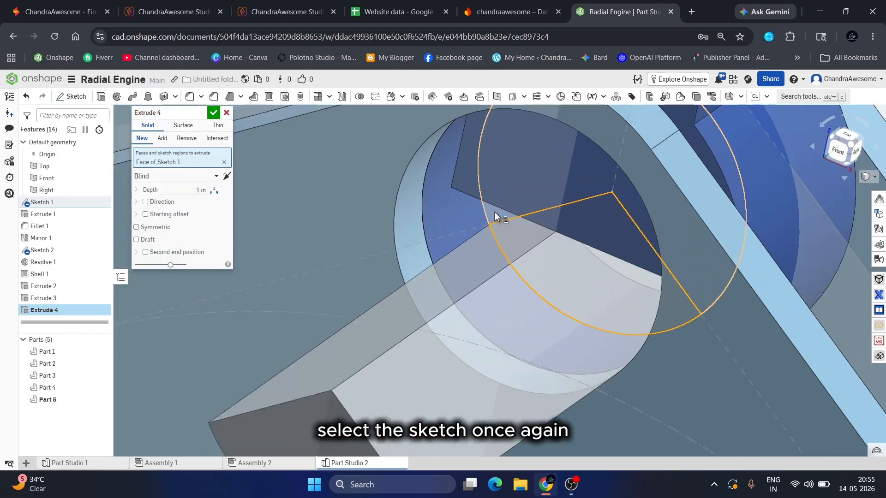
pyautogui.click(495, 212)
pyautogui.scroll(-5, 494, 212)
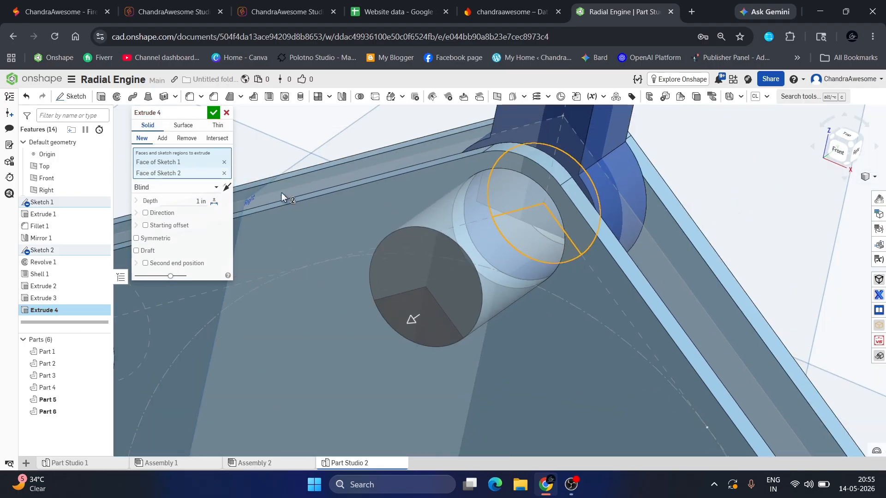
# Step: Turn the solid extrude into a symmetric Remove with the connecting rod as its merge scope
pyautogui.click(180, 141)
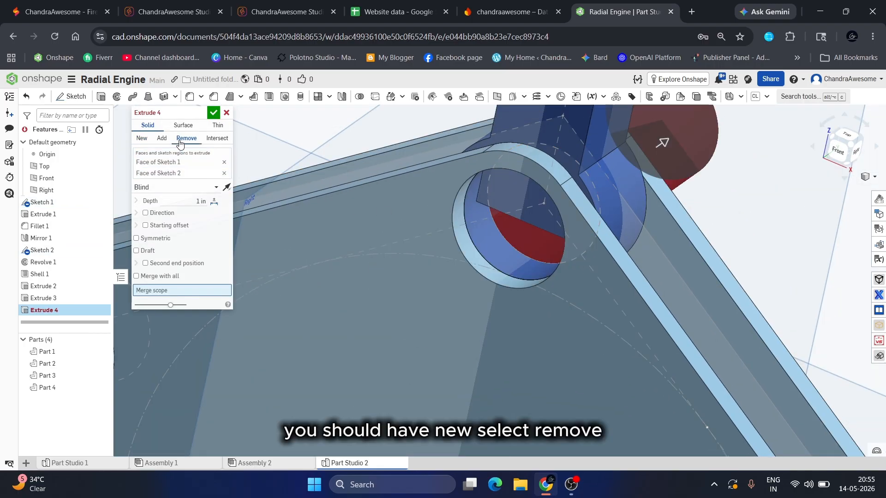
pyautogui.click(161, 241)
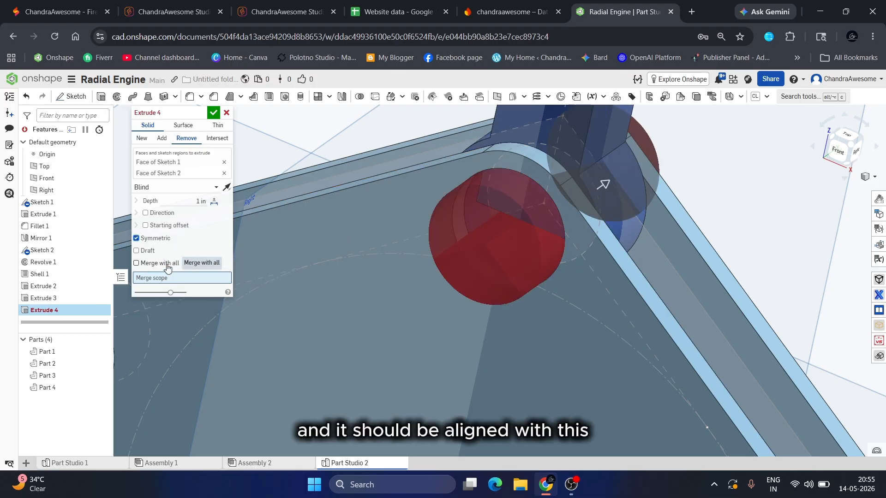
pyautogui.scroll(-3, 581, 168)
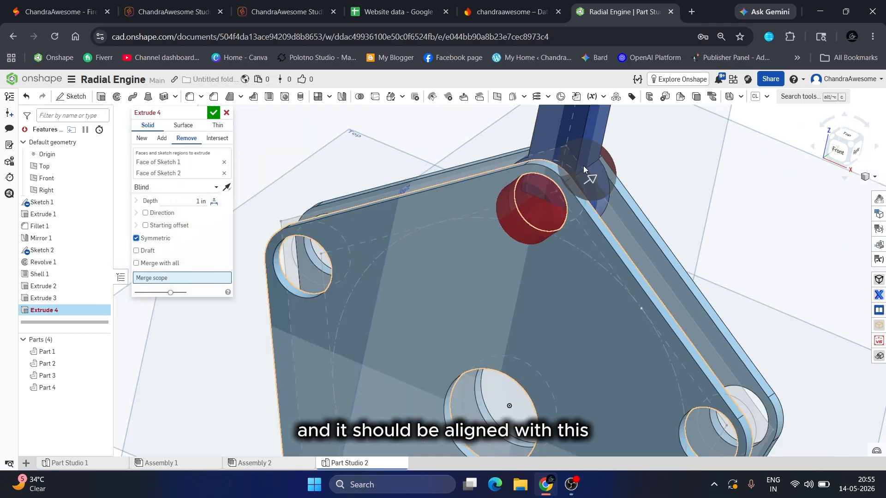
pyautogui.click(590, 143)
pyautogui.scroll(-4, 591, 142)
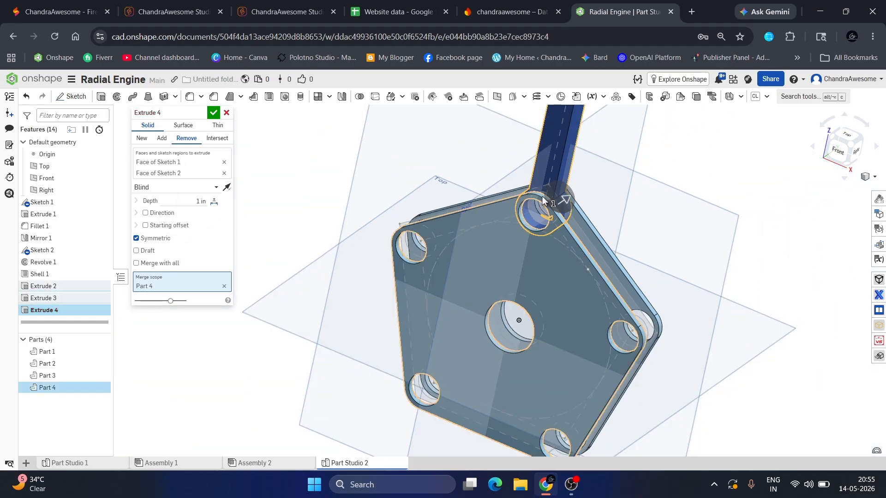
# Step: Check the cut through the rod's lower ring from several sides and accept the extrude
pyautogui.scroll(4, 565, 160)
pyautogui.scroll(-4, 510, 262)
pyautogui.moveTo(486, 278); pyautogui.dragTo(429, 275, button='right')
pyautogui.scroll(2, 550, 263)
pyautogui.scroll(2, 550, 262)
pyautogui.moveTo(510, 279); pyautogui.dragTo(580, 296, button='right')
pyautogui.scroll(-4, 451, 325)
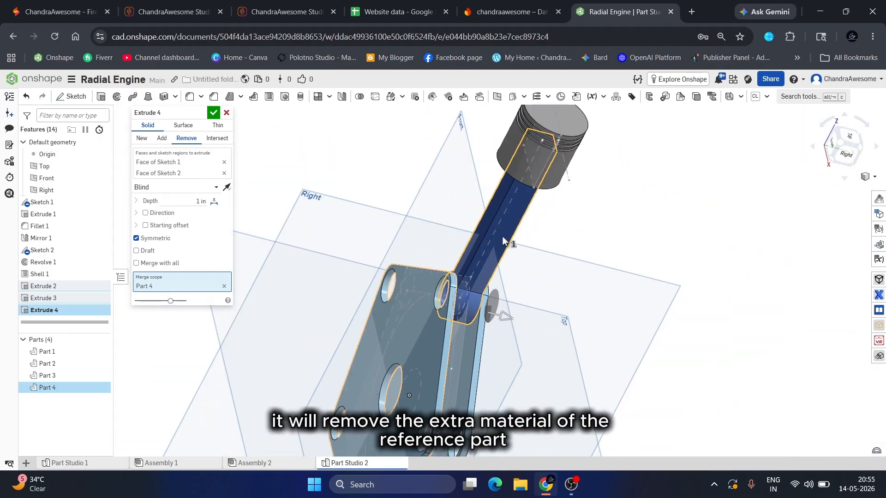
pyautogui.scroll(2, 527, 241)
pyautogui.moveTo(538, 232); pyautogui.dragTo(550, 231, button='right')
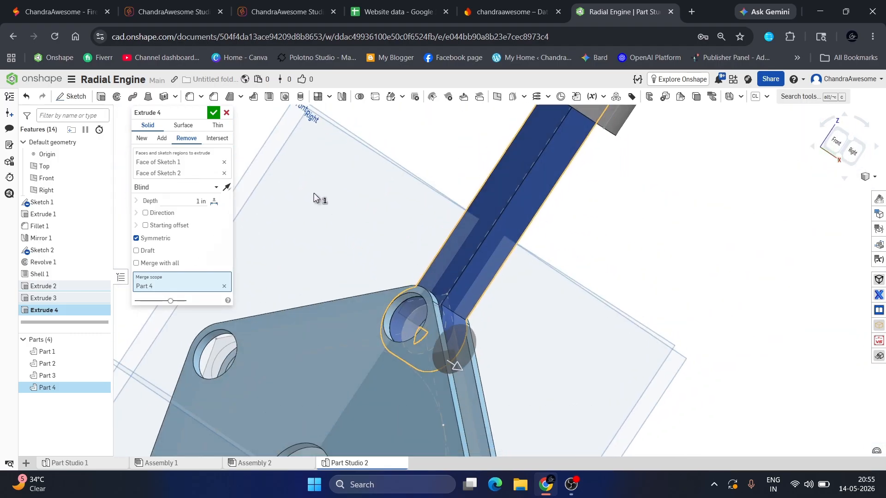
pyautogui.click(214, 113)
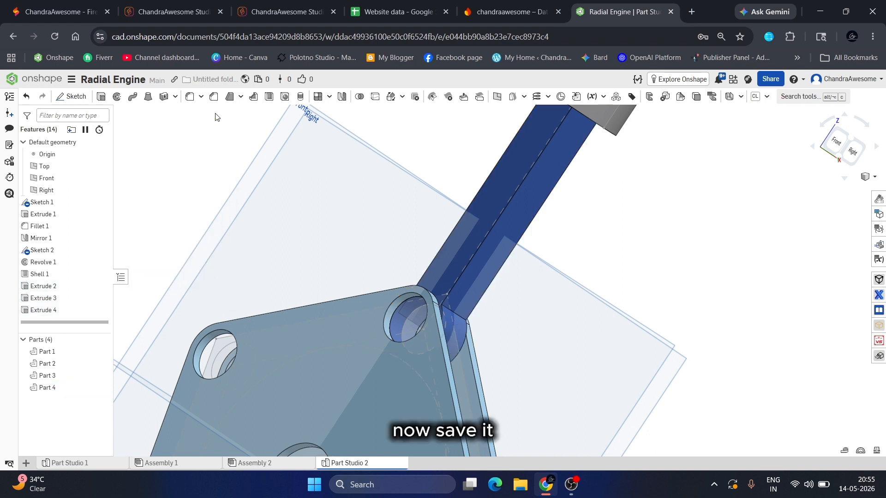
pyautogui.scroll(-2, 382, 277)
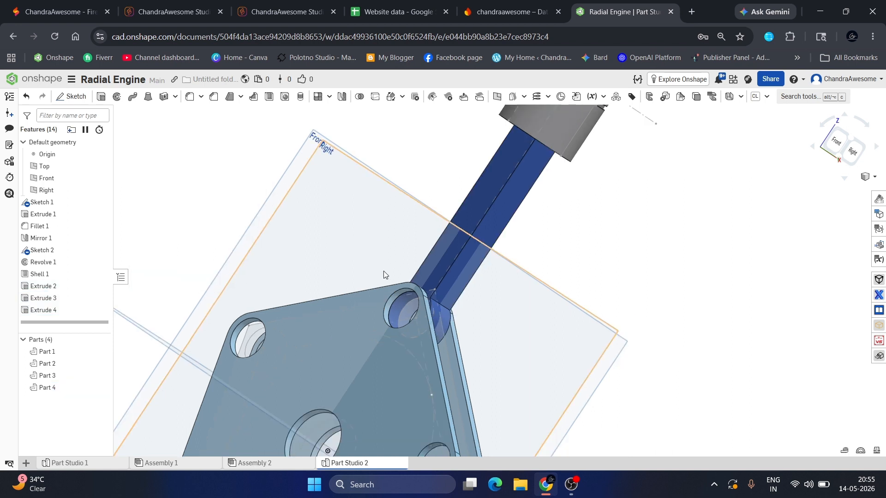
# Step: Hide the piston, Part 3, and inspect the connecting rod's exposed upper end
pyautogui.click(101, 375)
pyautogui.scroll(-5, 342, 359)
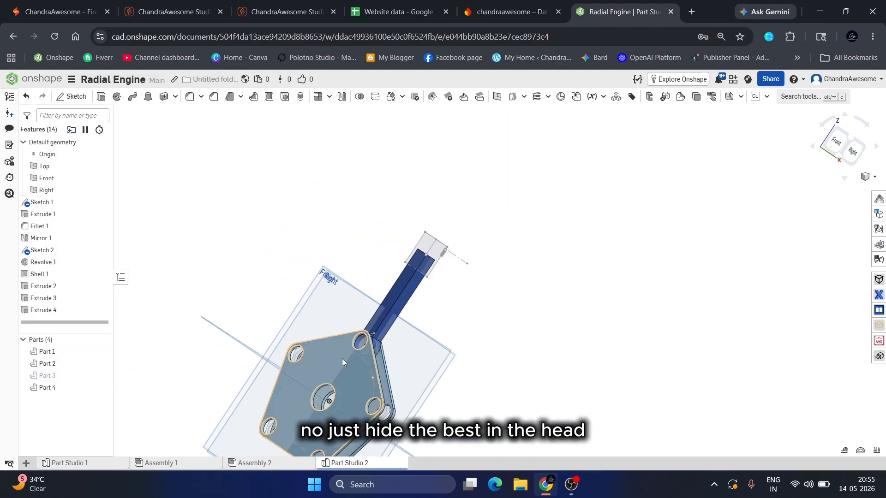
pyautogui.scroll(5, 397, 239)
pyautogui.moveTo(406, 249); pyautogui.dragTo(491, 306, button='right')
pyautogui.scroll(4, 469, 280)
pyautogui.scroll(-3, 502, 280)
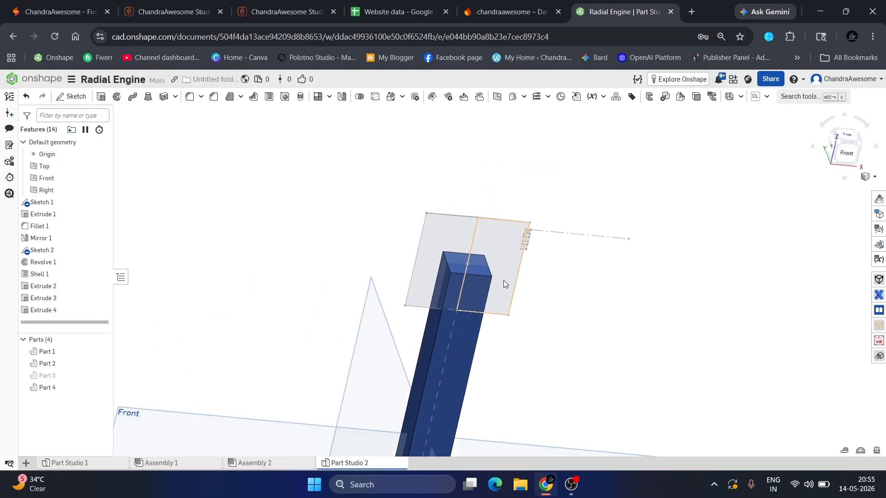
pyautogui.scroll(1, 491, 299)
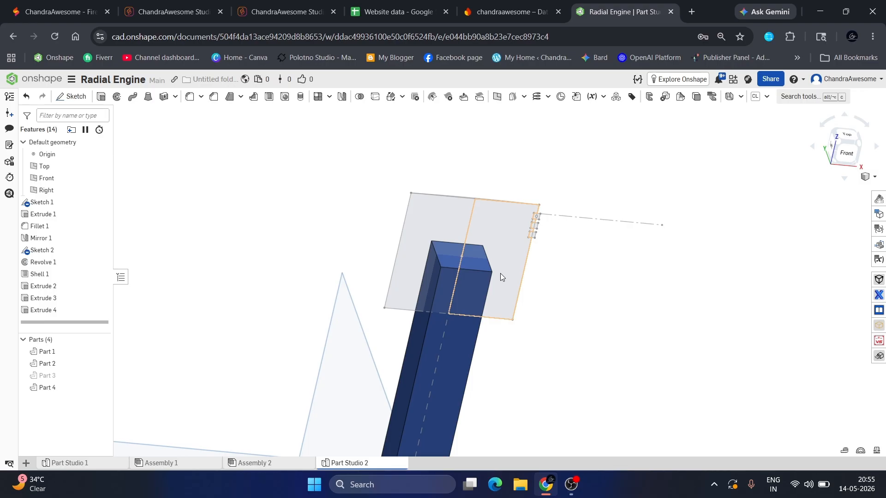
pyautogui.scroll(-5, 500, 275)
pyautogui.scroll(3, 506, 302)
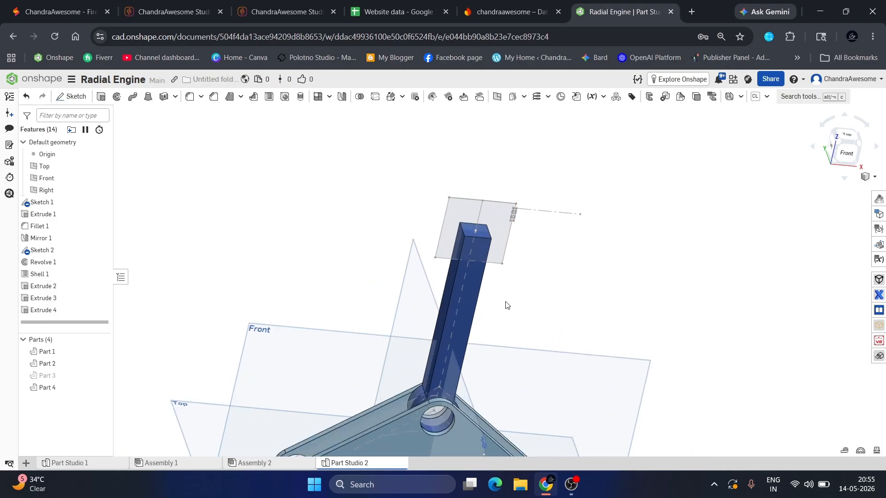
pyautogui.scroll(2, 487, 231)
pyautogui.moveTo(487, 231); pyautogui.dragTo(440, 231, button='right')
pyautogui.scroll(-3, 465, 292)
# Step: Hide Sketch 2 and start a new sketch on the Front plane, viewed from the front at the rod's upper end
pyautogui.click(523, 355)
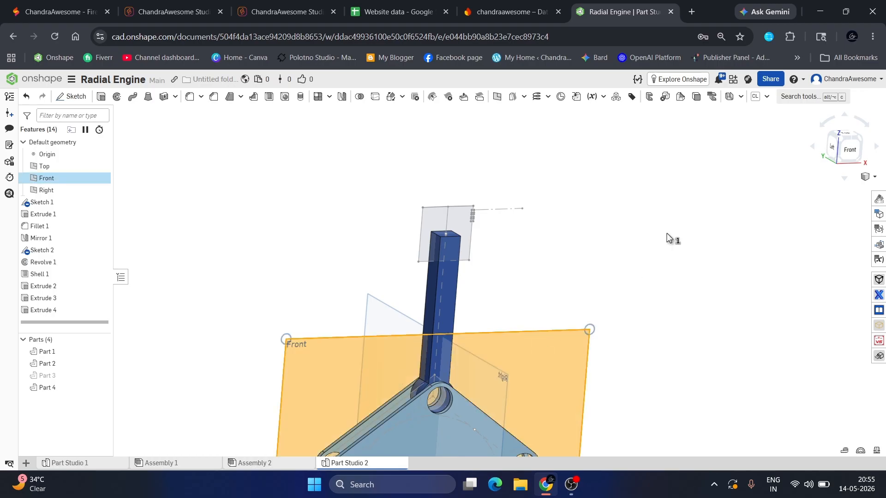
pyautogui.click(852, 156)
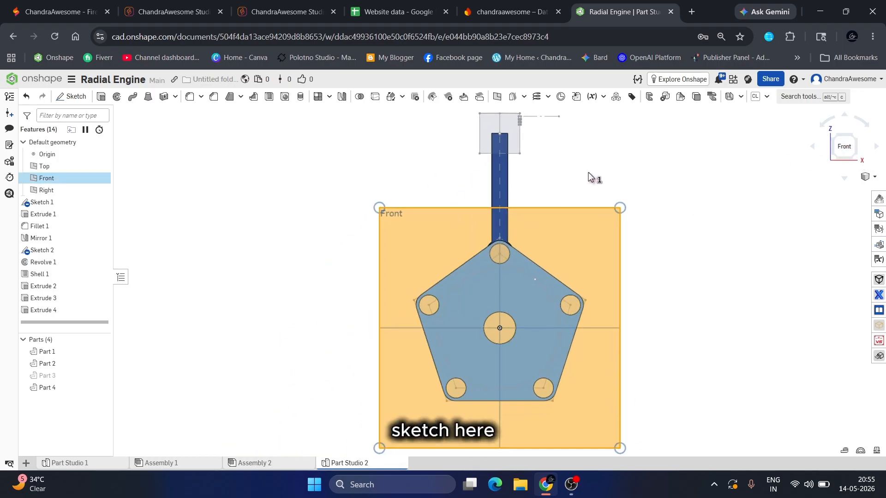
pyautogui.scroll(-3, 589, 176)
pyautogui.scroll(8, 585, 150)
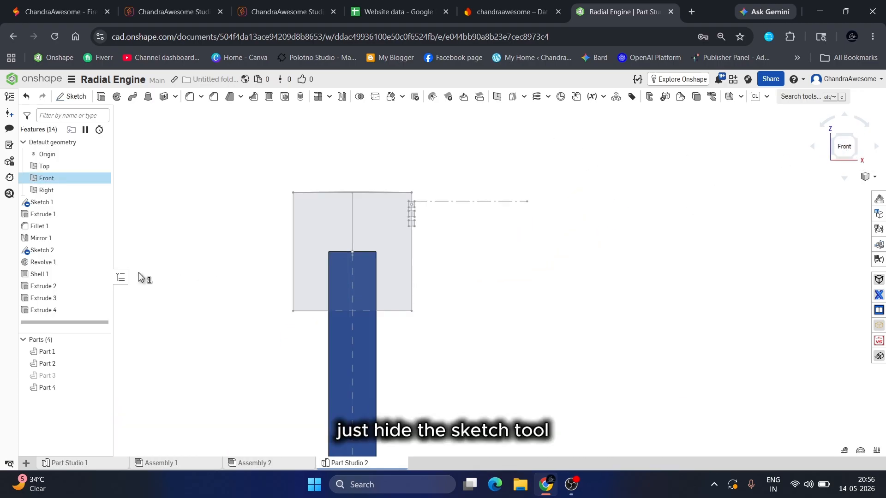
pyautogui.click(103, 250)
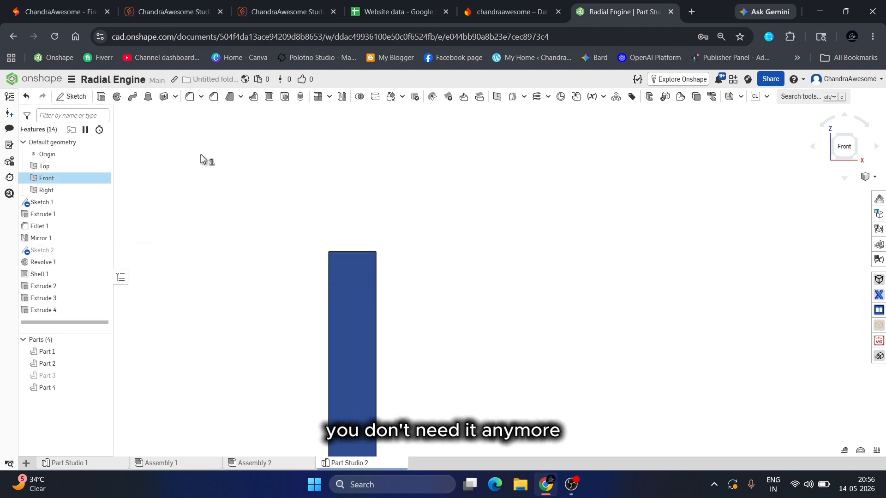
pyautogui.click(62, 96)
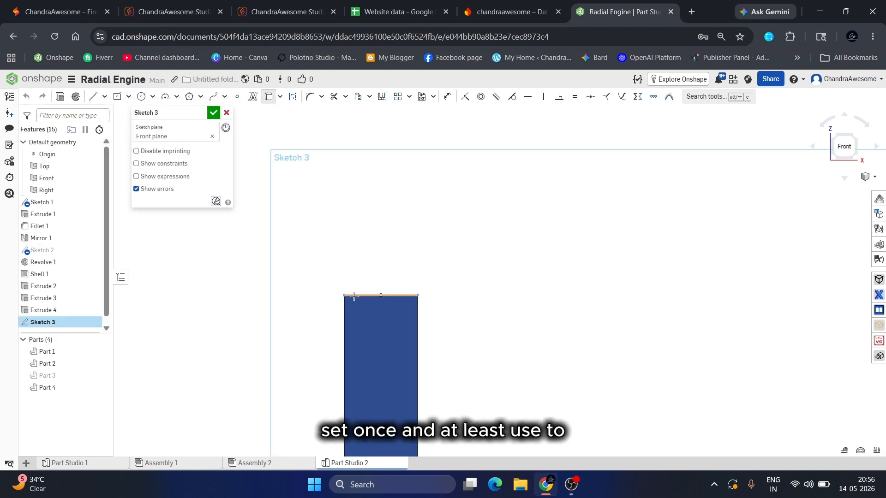
# Step: Sketch a 0.4 in diameter circle centred on the midpoint of the rod's top edge, reaching the edge's corners
pyautogui.click(142, 97)
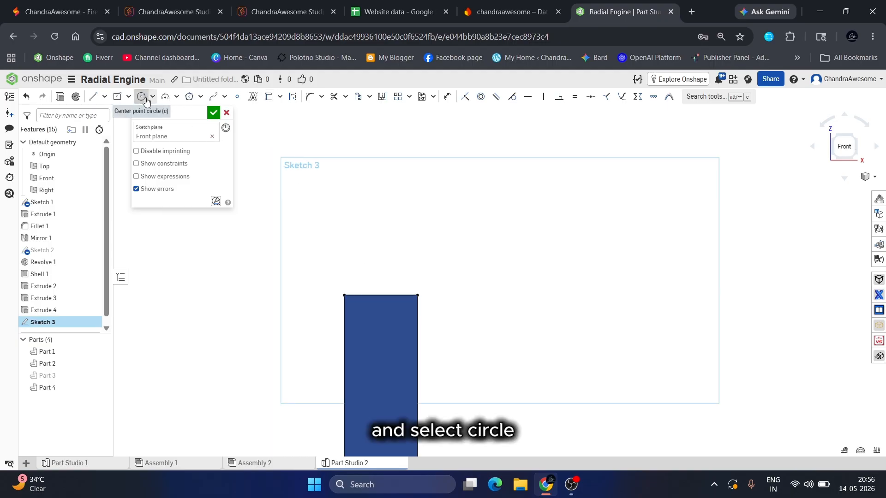
pyautogui.click(381, 295)
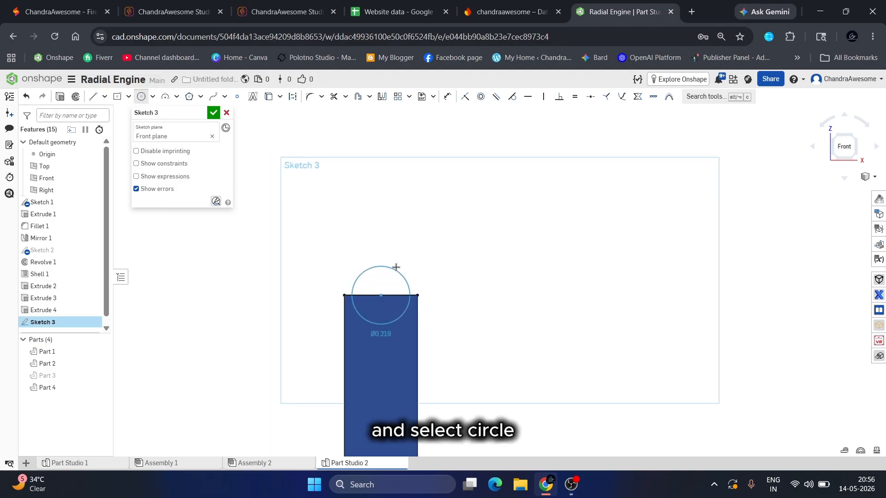
pyautogui.click(416, 295)
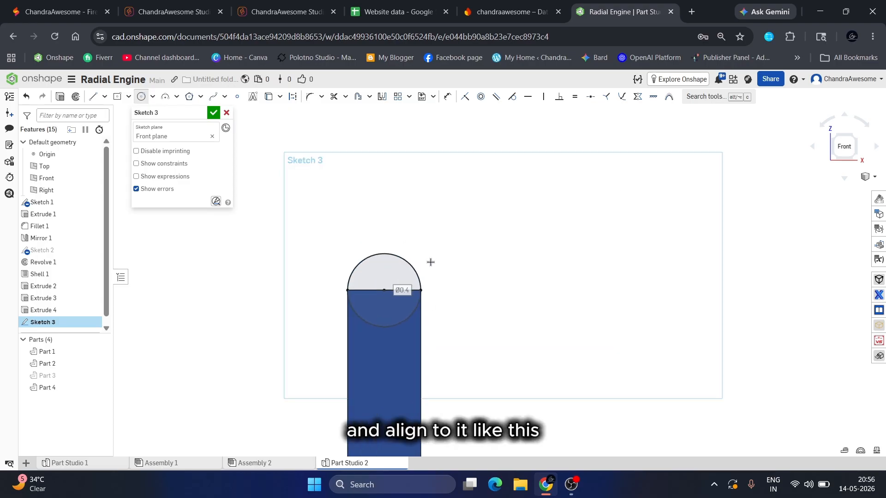
pyautogui.scroll(-5, 445, 218)
pyautogui.scroll(10, 439, 242)
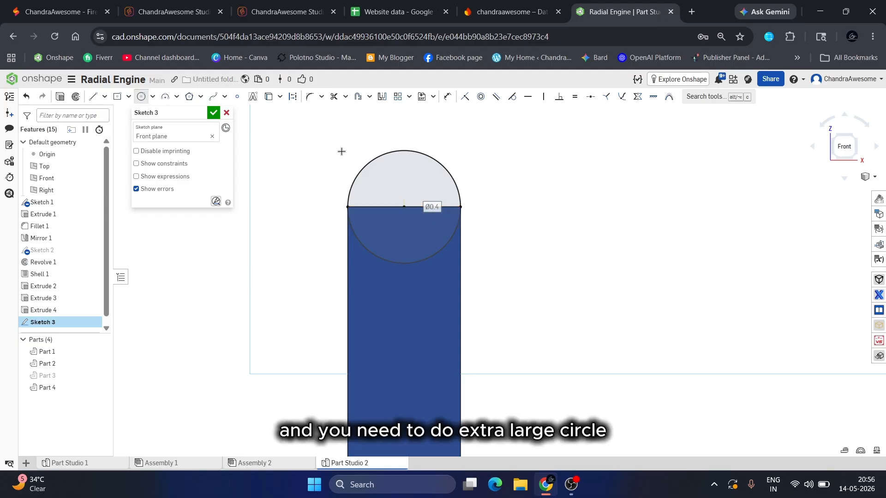
# Step: Start an inward offset of the circle at the rod's top, about 0.032 in
pyautogui.click(358, 96)
pyautogui.click(362, 169)
pyautogui.scroll(-3, 394, 235)
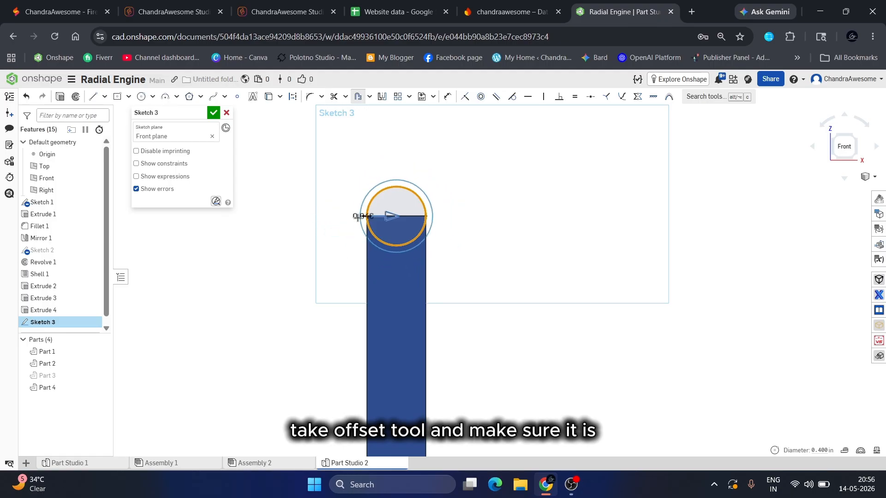
pyautogui.scroll(-3, 495, 192)
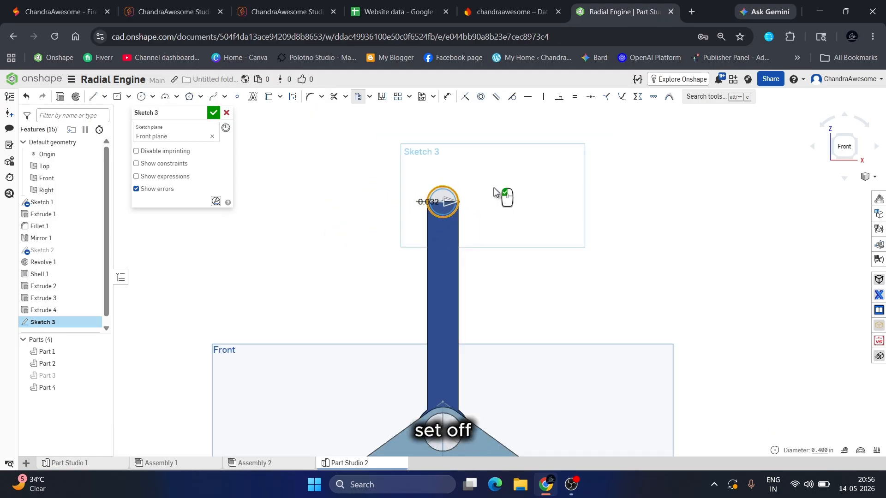
pyautogui.scroll(3, 494, 191)
pyautogui.scroll(-4, 493, 192)
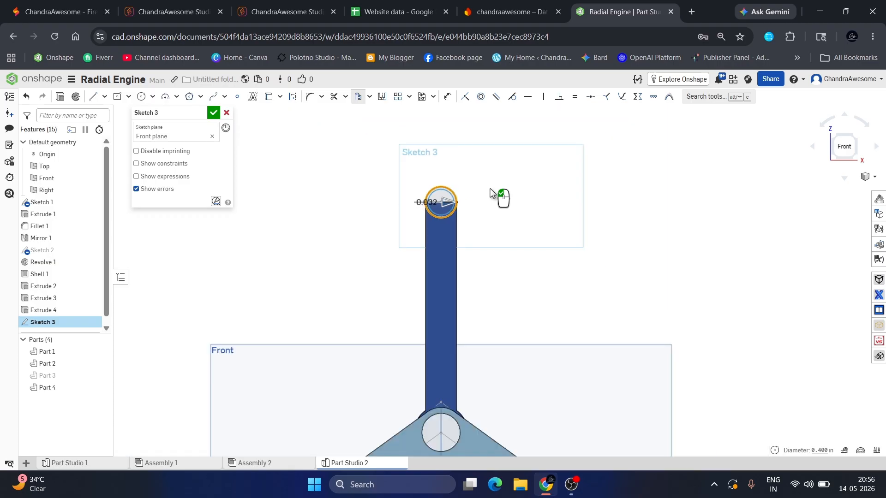
pyautogui.scroll(2, 492, 192)
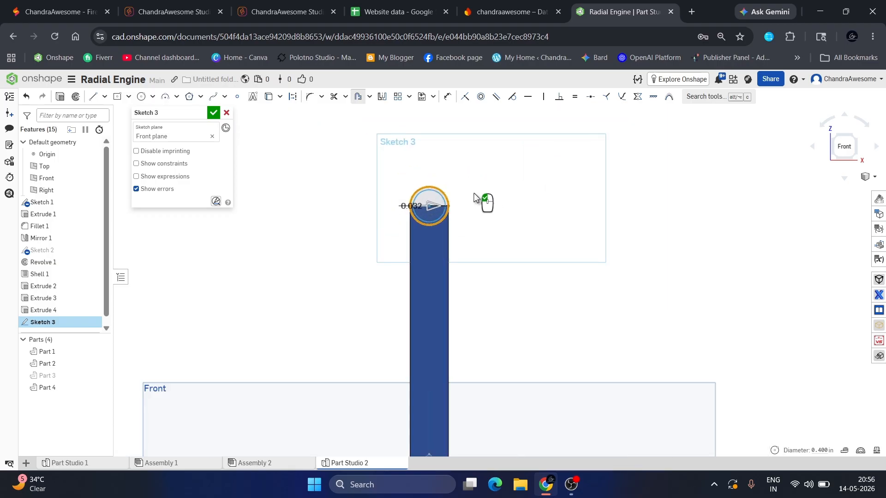
pyautogui.scroll(2, 475, 197)
pyautogui.scroll(3, 353, 197)
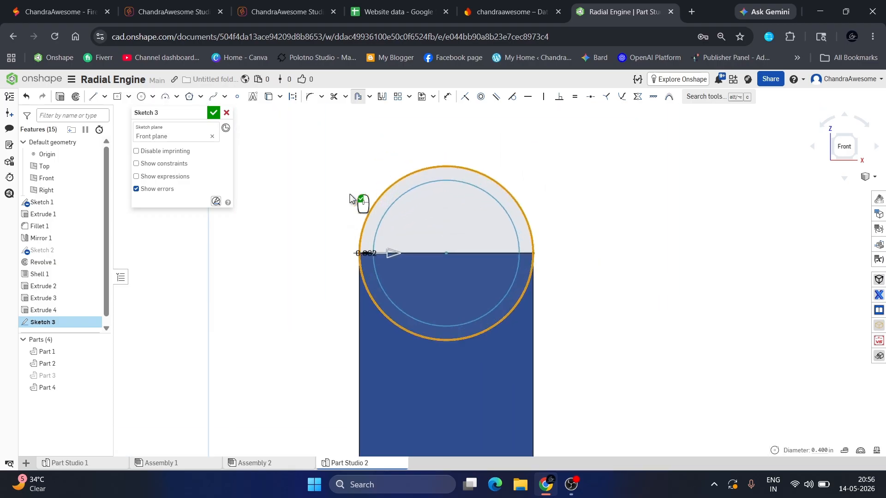
# Step: Try an offset value of -0.03 for the circle at the rod's top
pyautogui.click(365, 255)
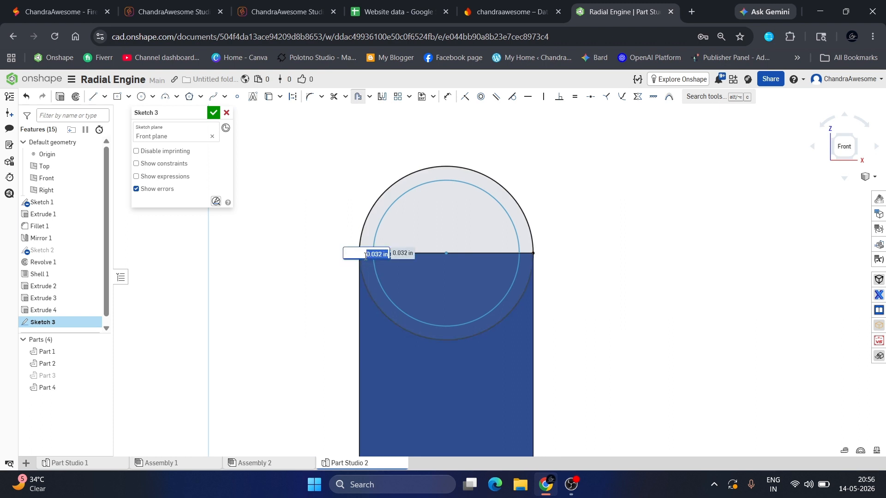
pyautogui.write('-0.0')
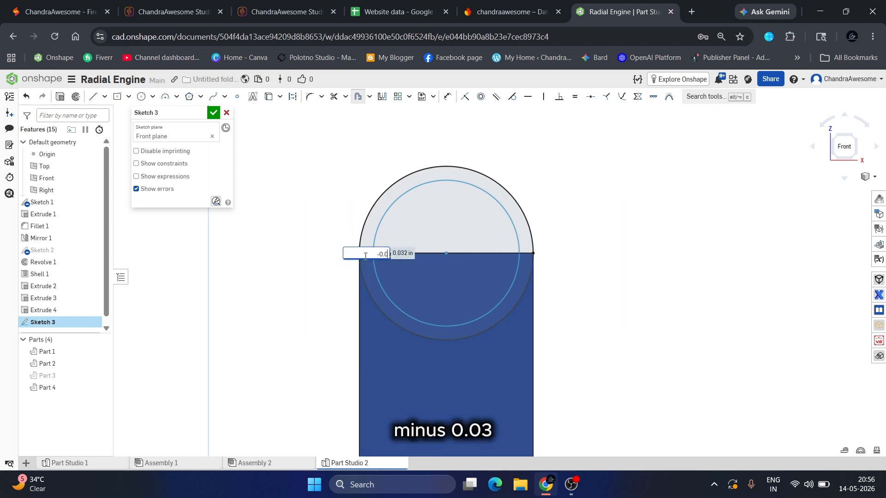
pyautogui.write('3')
pyautogui.press('Return')
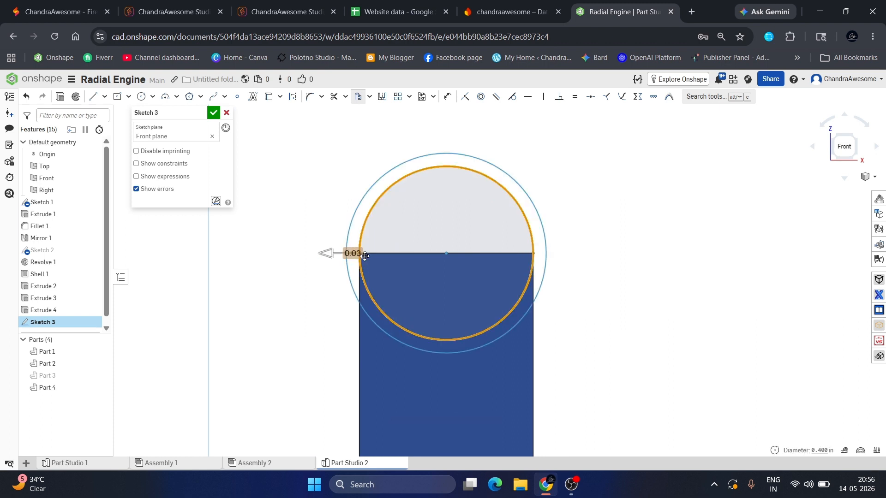
# Step: Direct the circle's offset inward, set it to 0.03 in, and accept the sketch
pyautogui.click(328, 253)
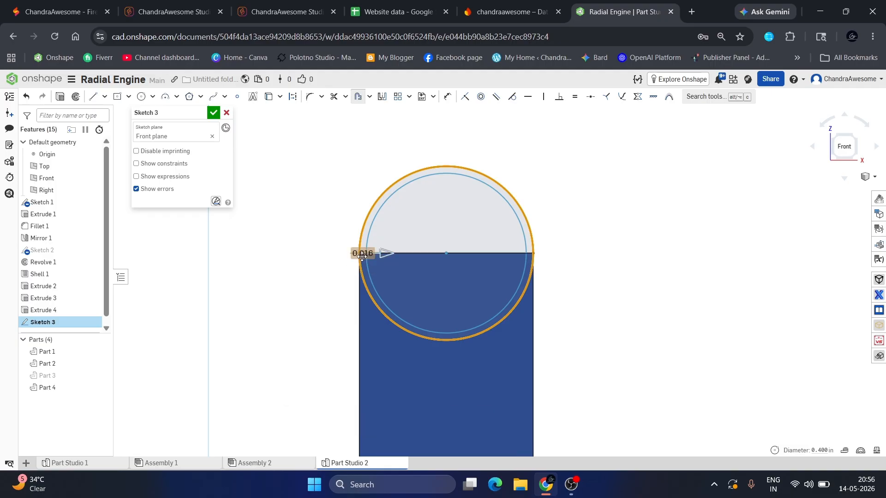
pyautogui.doubleClick(363, 253)
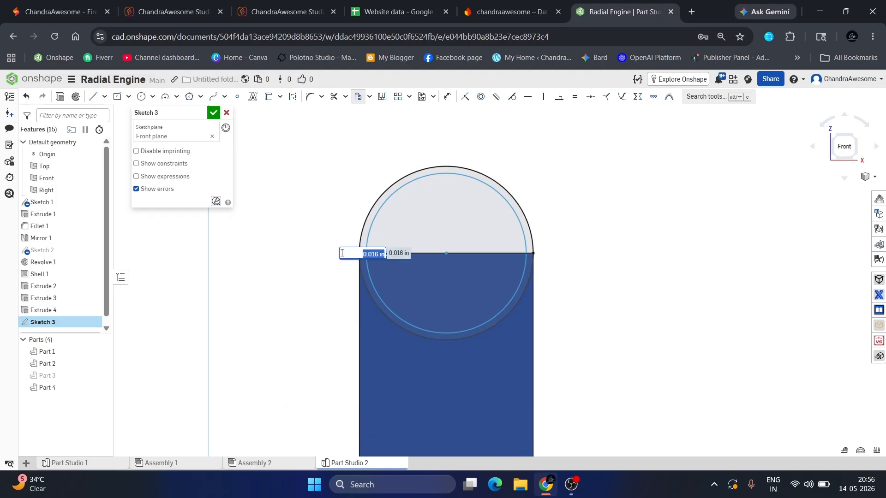
pyautogui.press('Return')
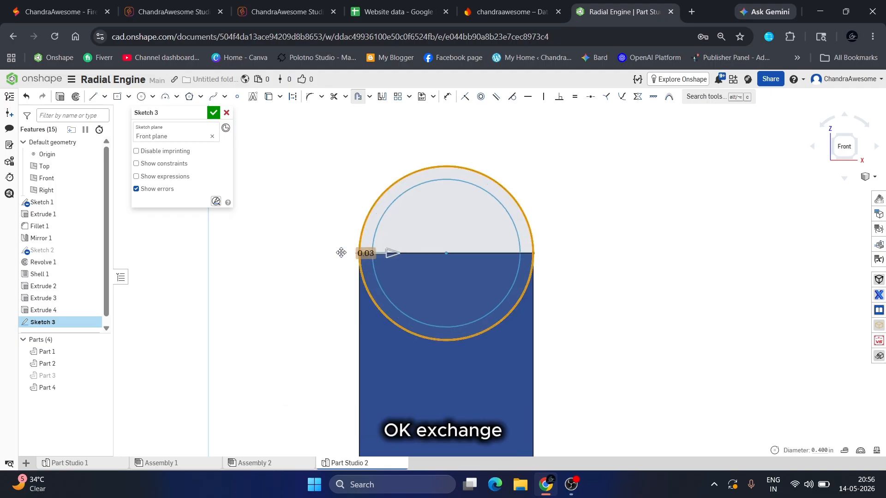
pyautogui.doubleClick(366, 254)
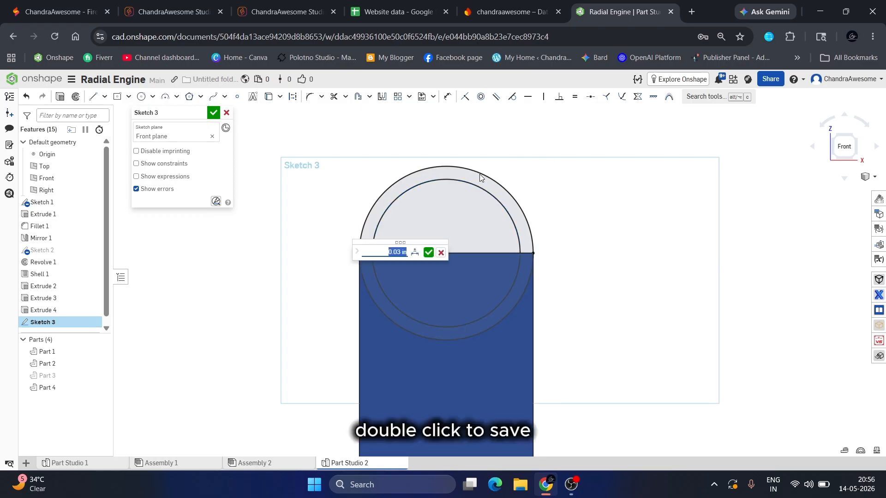
pyautogui.scroll(-3, 479, 174)
pyautogui.click(429, 254)
pyautogui.scroll(-2, 382, 164)
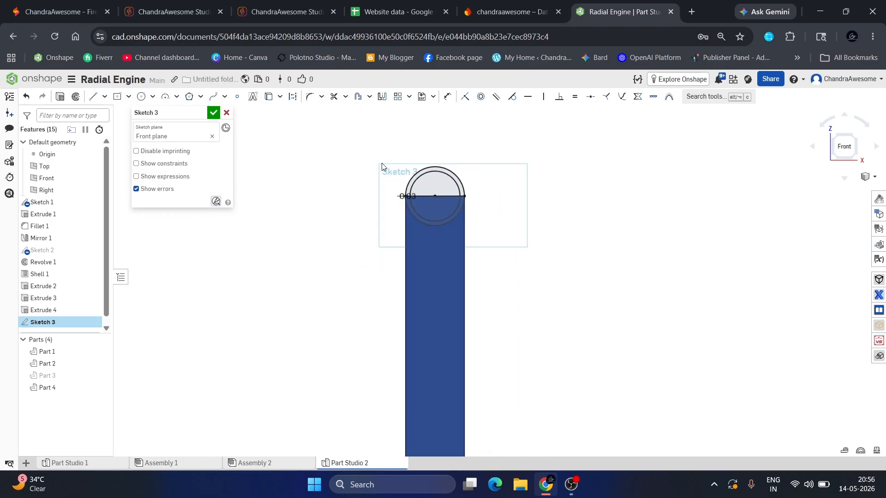
pyautogui.moveTo(383, 165); pyautogui.dragTo(438, 191, button='right')
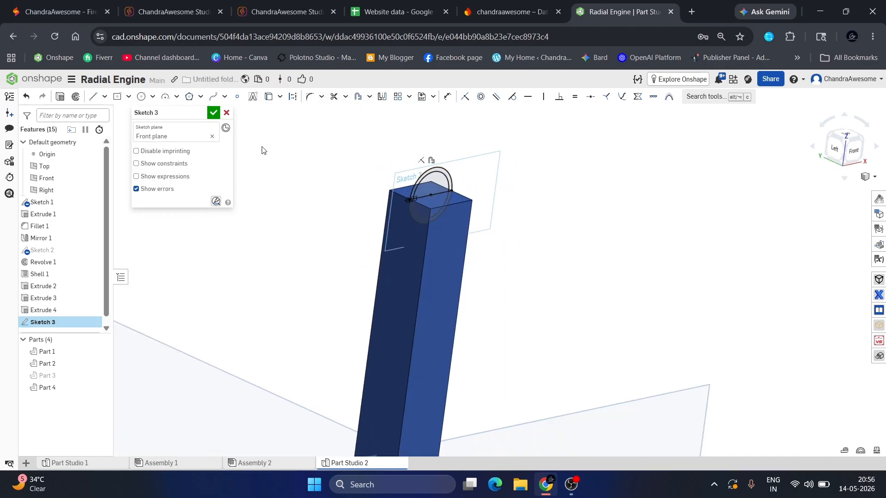
pyautogui.click(213, 113)
# Step: Select the upper and lower ring regions between Sketch 3's two circles, hiding the rod temporarily to reach the lower one
pyautogui.scroll(3, 458, 219)
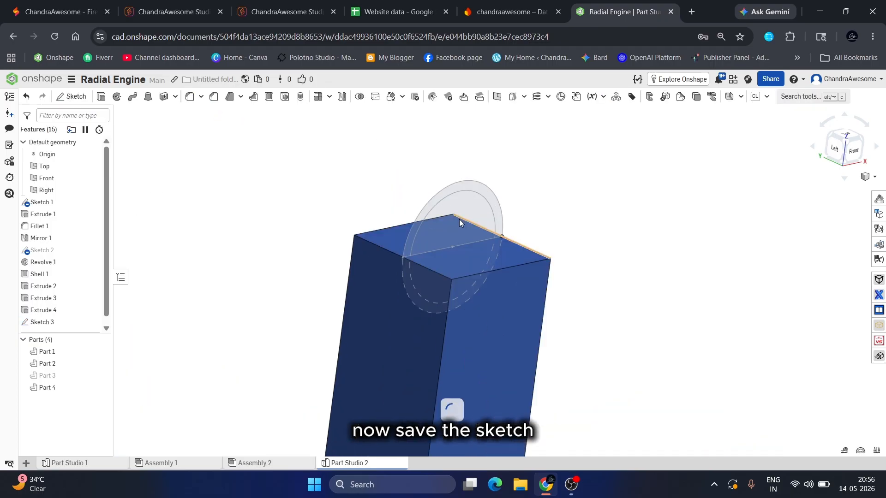
pyautogui.click(477, 189)
pyautogui.scroll(3, 422, 260)
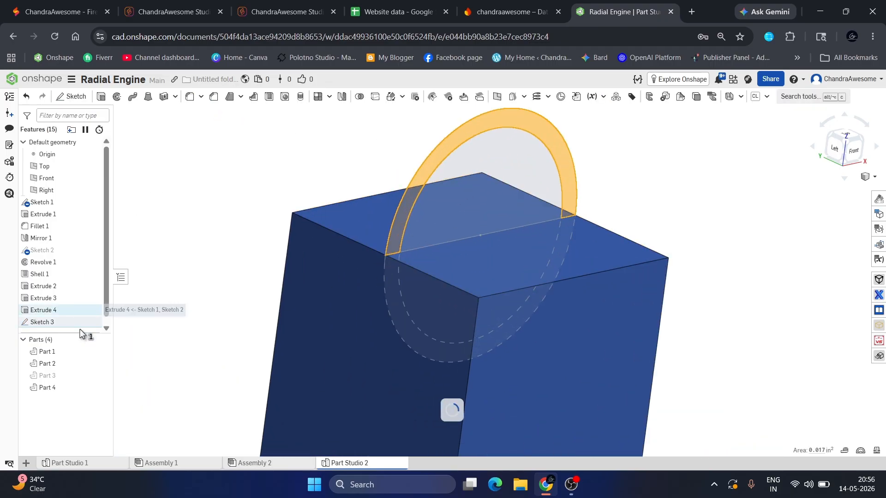
pyautogui.click(102, 389)
pyautogui.scroll(3, 406, 279)
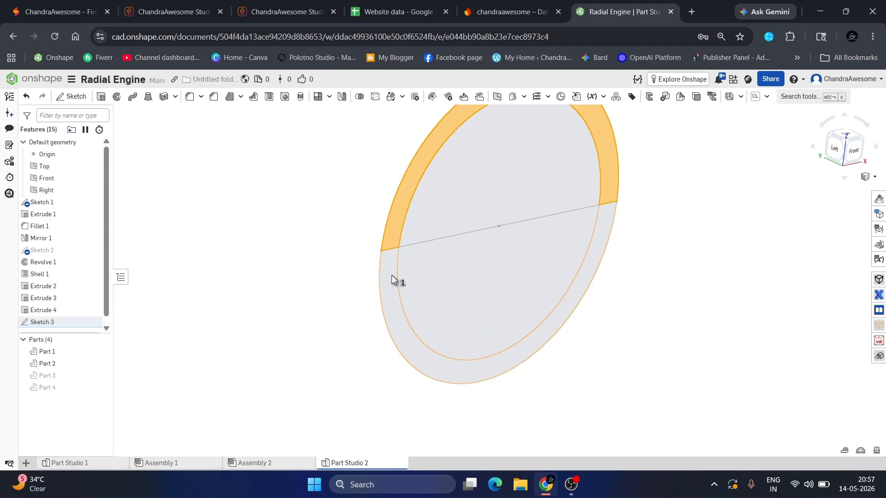
pyautogui.click(396, 281)
pyautogui.click(102, 388)
pyautogui.scroll(-3, 452, 281)
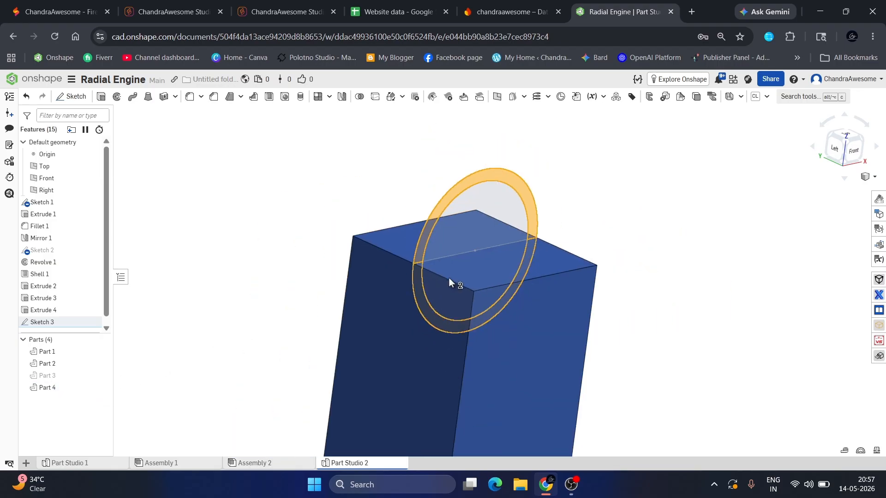
# Step: Extrude the ring regions symmetrically to a 0.4 in depth, added to the rod (Part 4), and show Sketch 3 again
pyautogui.click(101, 97)
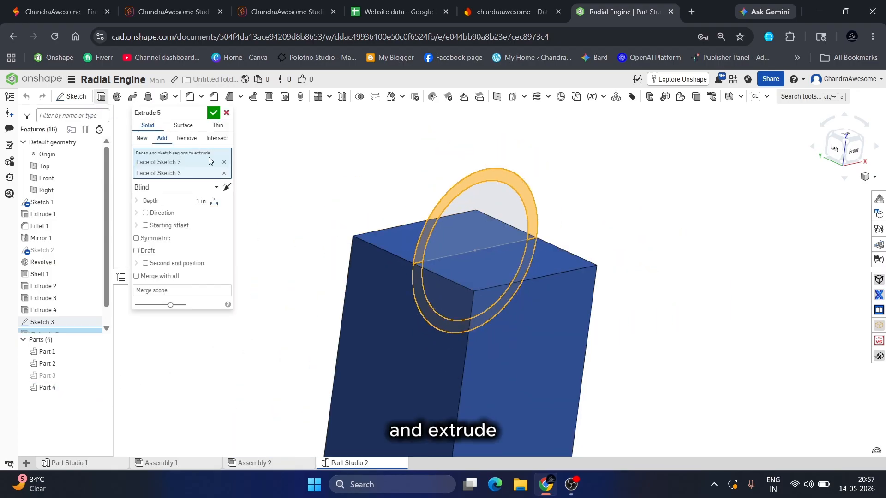
pyautogui.click(158, 239)
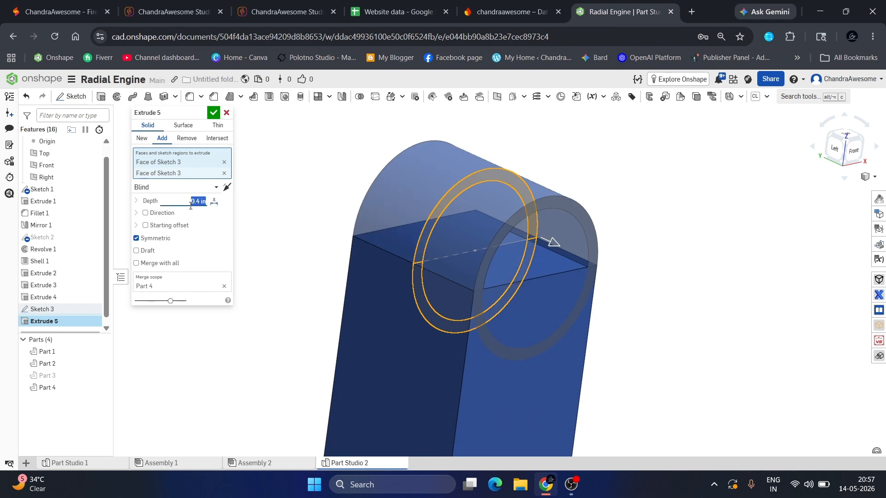
pyautogui.click(213, 113)
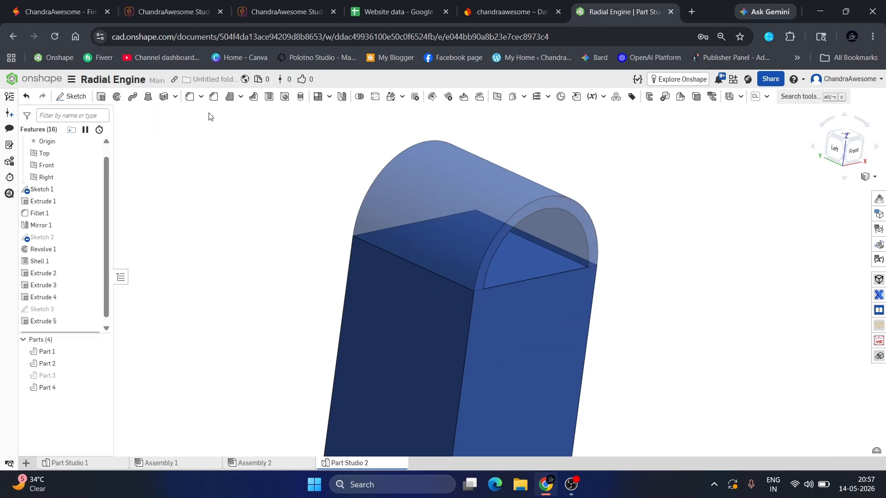
pyautogui.click(92, 309)
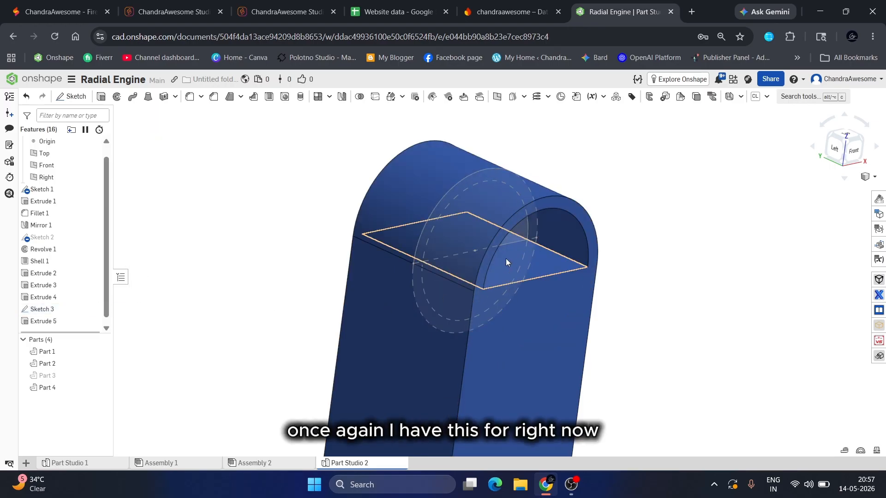
# Step: Select both halves of Sketch 3's inner circle and leave Part 3 and Part 4 visible
pyautogui.click(101, 388)
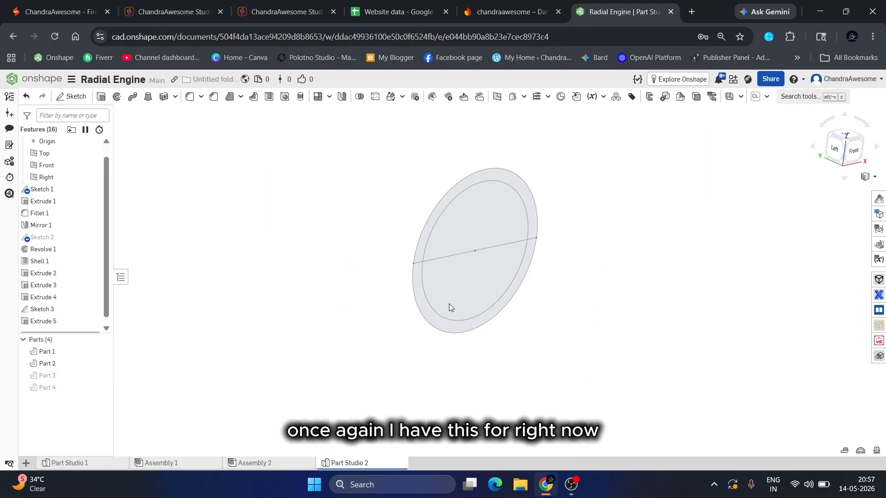
pyautogui.click(458, 287)
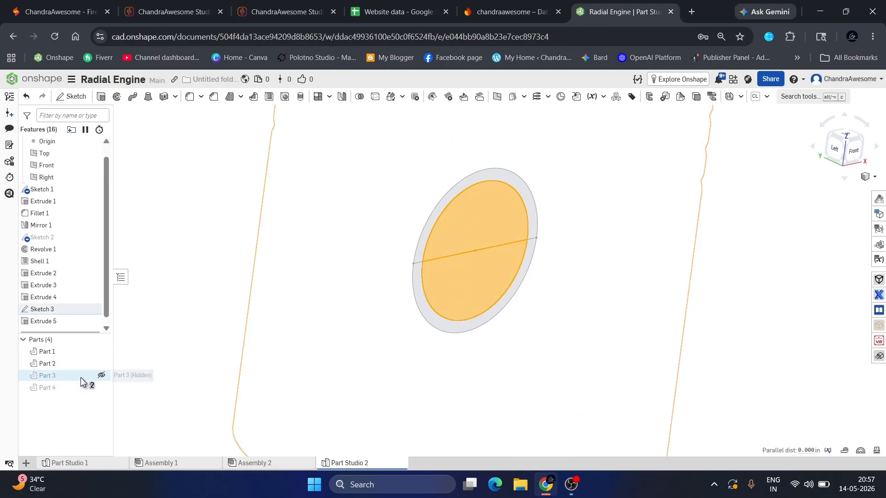
pyautogui.click(101, 388)
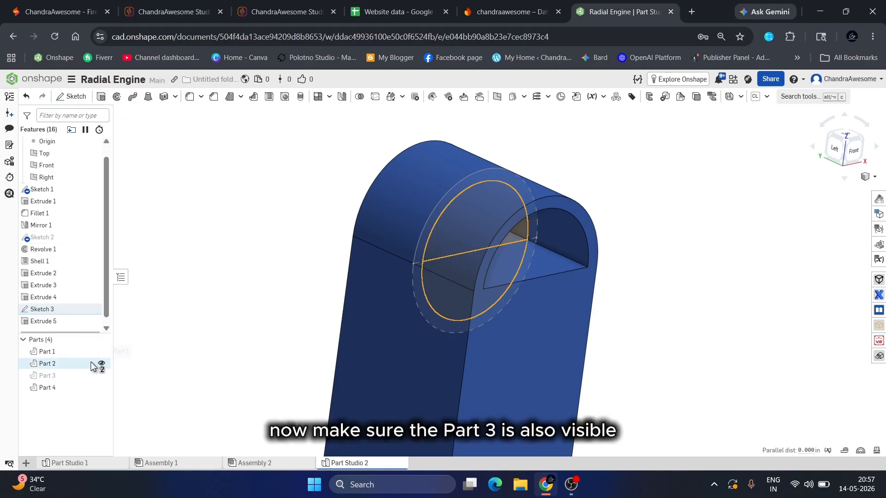
pyautogui.click(101, 376)
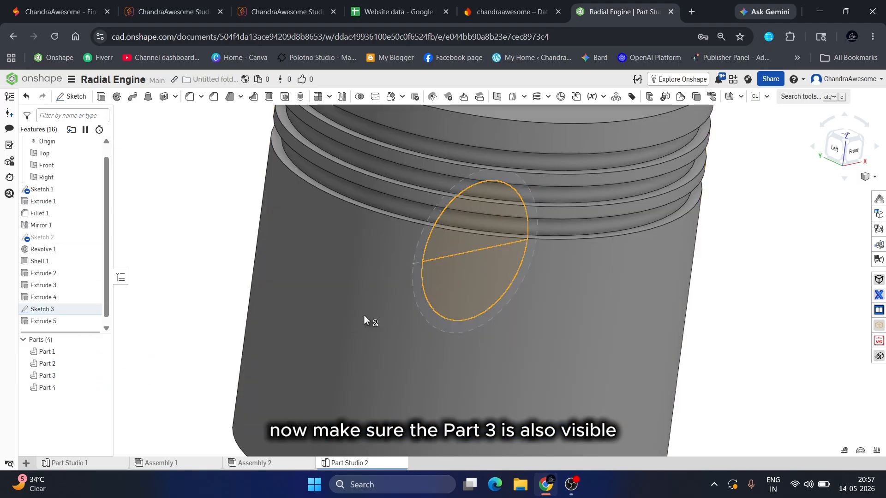
# Step: Cut the pin hole with a symmetric 1 in Remove extrude of the inner circle, with the connecting rod and piston as merge scope
pyautogui.click(101, 96)
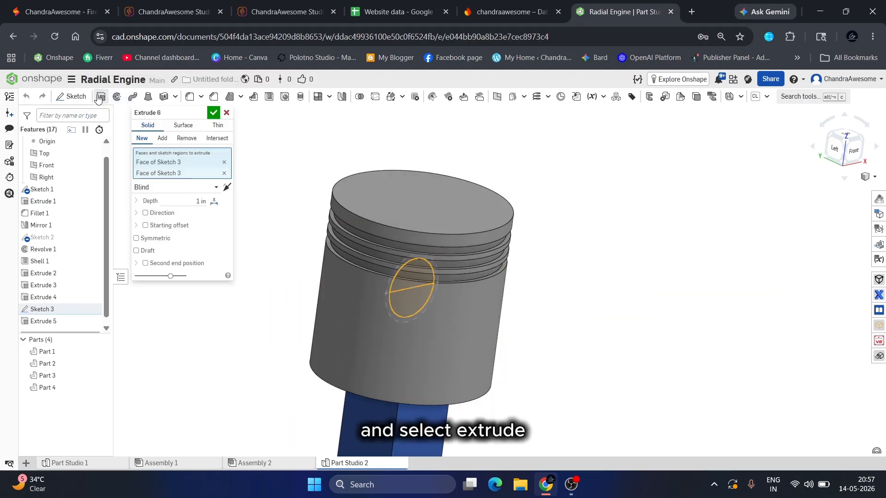
pyautogui.click(187, 139)
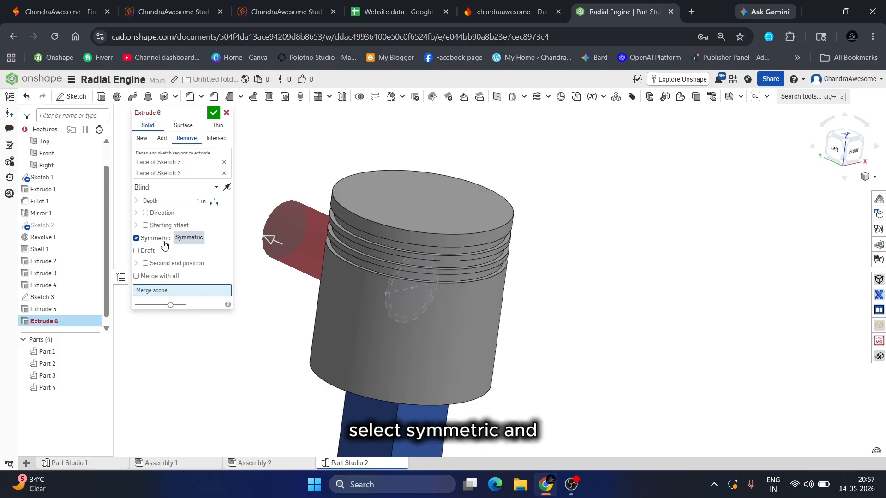
pyautogui.scroll(-2, 546, 197)
pyautogui.moveTo(543, 228); pyautogui.dragTo(573, 232, button='right')
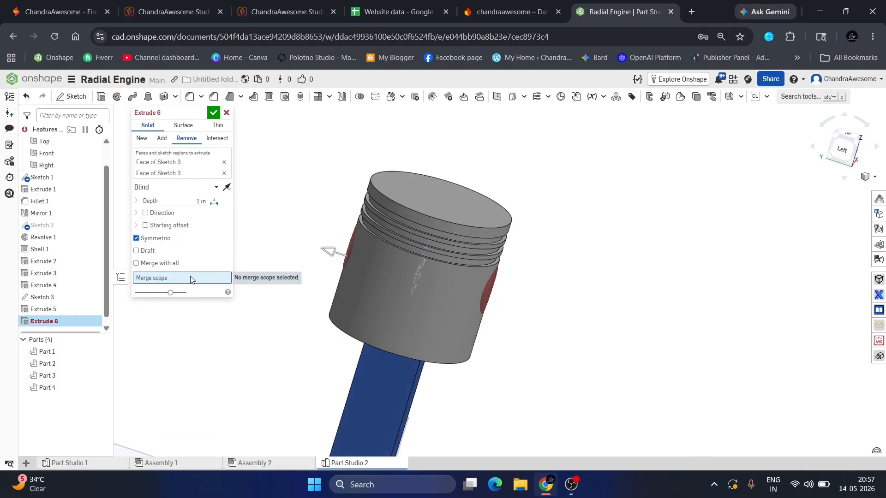
pyautogui.scroll(-2, 276, 207)
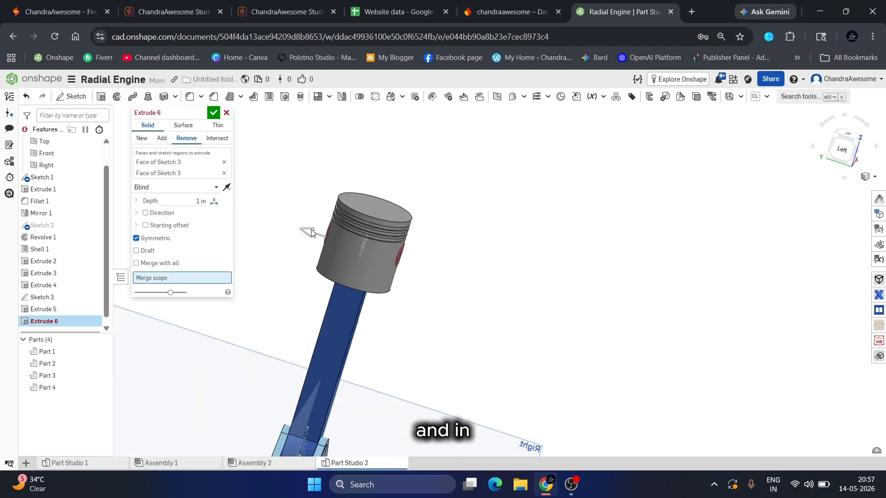
pyautogui.click(341, 303)
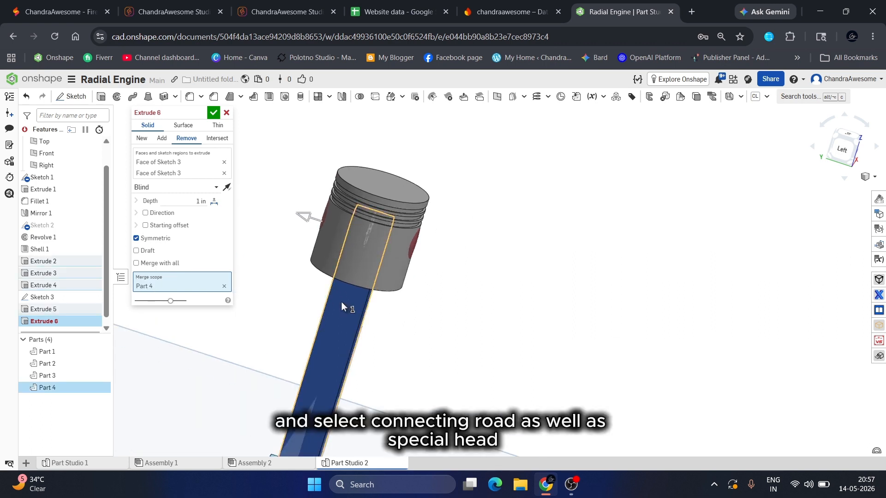
pyautogui.click(359, 264)
pyautogui.scroll(3, 471, 237)
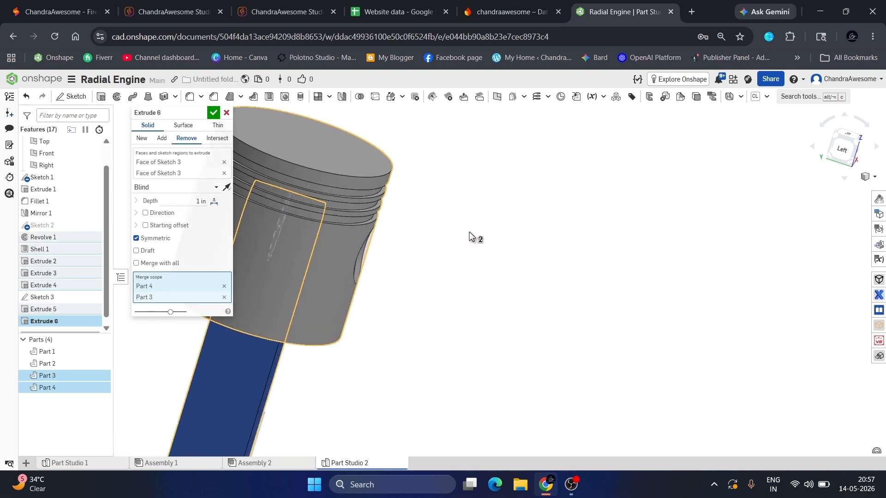
pyautogui.moveTo(439, 224); pyautogui.dragTo(555, 253, button='right')
pyautogui.scroll(-3, 539, 258)
pyautogui.scroll(4, 477, 261)
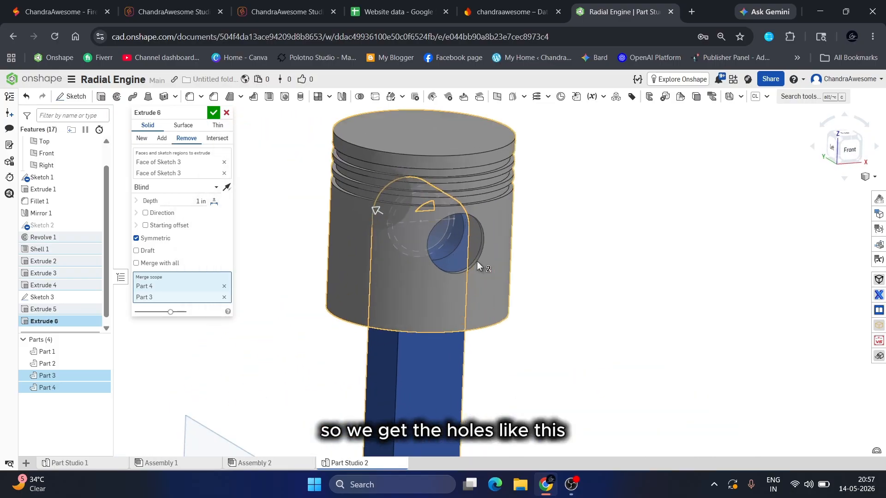
pyautogui.click(213, 113)
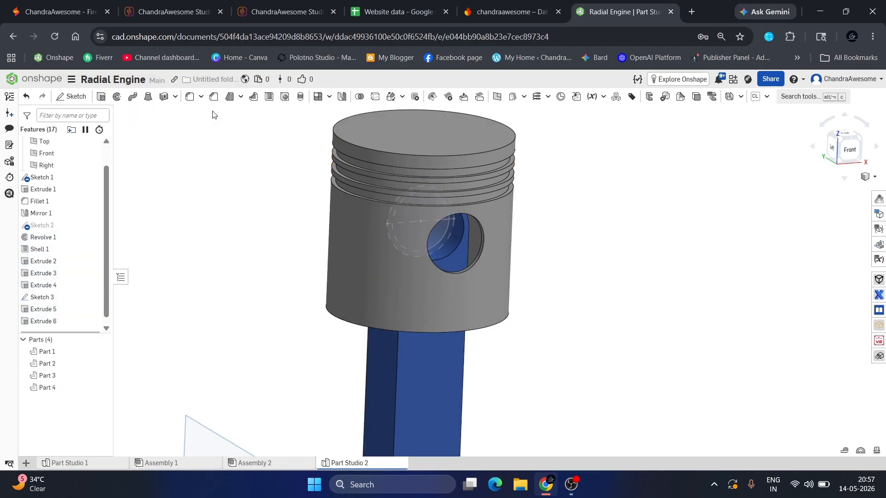
# Step: Hide Sketch 3 and Sketch 1
pyautogui.scroll(-3, 311, 268)
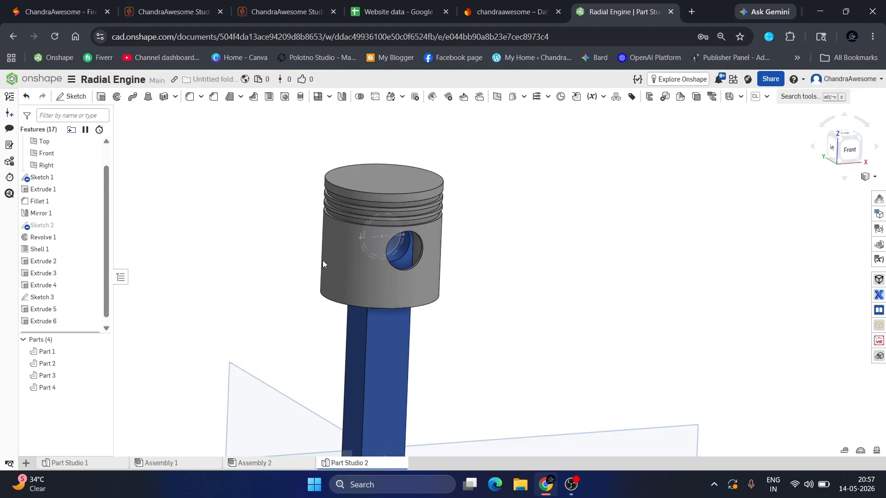
pyautogui.scroll(4, 377, 250)
pyautogui.moveTo(377, 251); pyautogui.dragTo(364, 245, button='right')
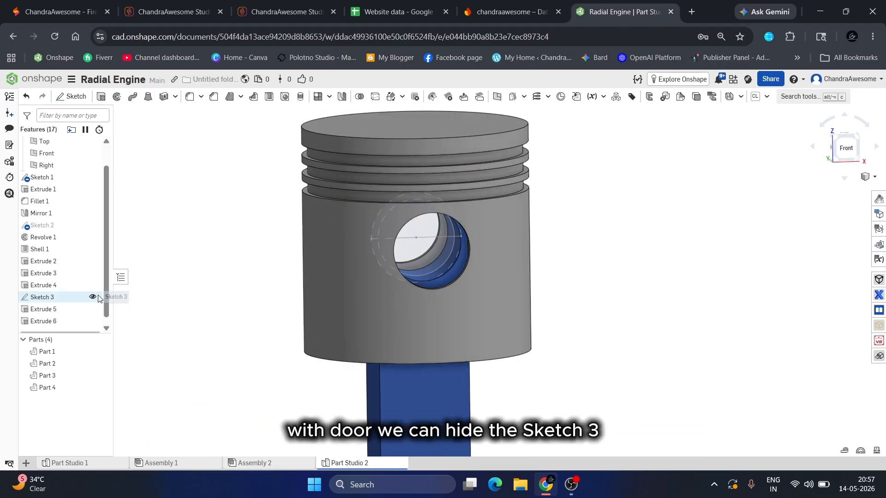
pyautogui.click(93, 297)
pyautogui.scroll(-5, 521, 253)
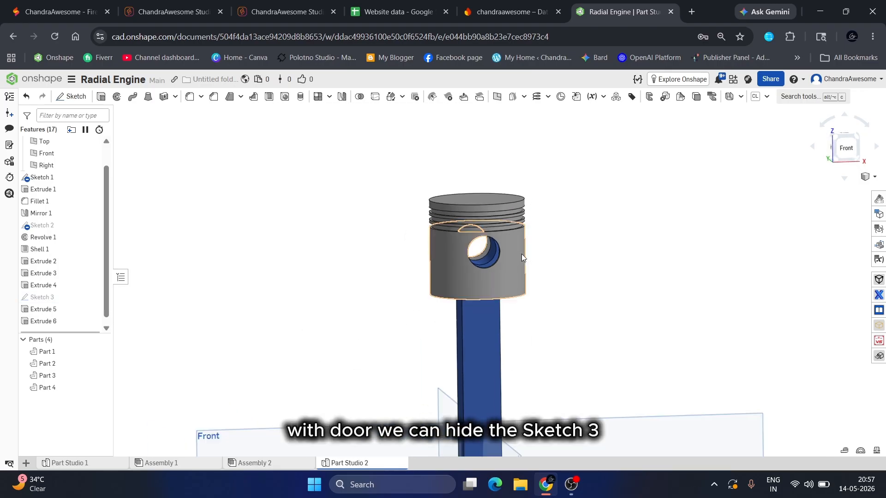
pyautogui.scroll(5, 521, 329)
pyautogui.moveTo(494, 292); pyautogui.dragTo(542, 302, button='right')
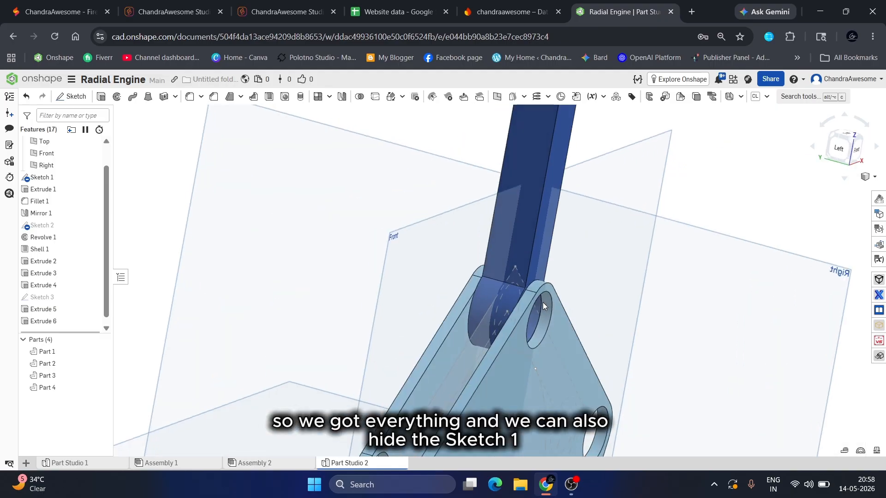
pyautogui.click(92, 177)
# Step: Examine the piston's size relative to the connecting rod and pentagonal hub plates, using the front view
pyautogui.scroll(-5, 400, 301)
pyautogui.scroll(6, 429, 217)
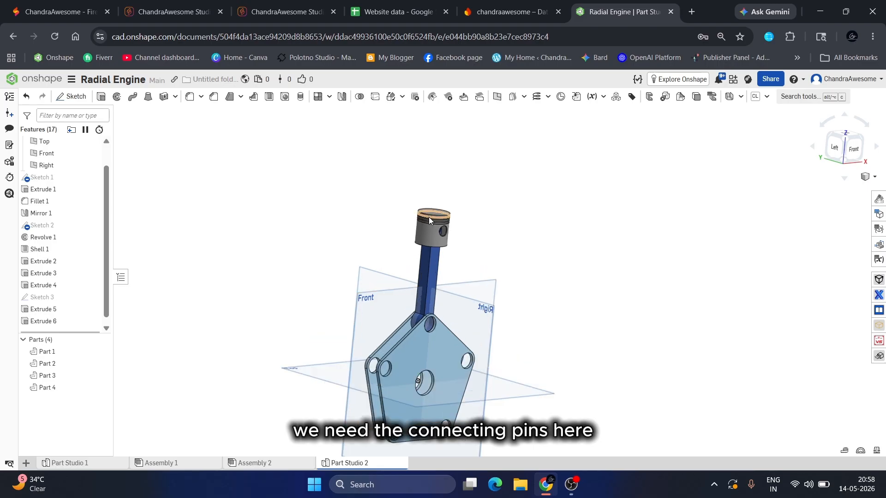
pyautogui.moveTo(448, 254); pyautogui.dragTo(452, 226, button='right')
pyautogui.scroll(-4, 465, 223)
pyautogui.scroll(4, 461, 244)
pyautogui.scroll(-4, 453, 226)
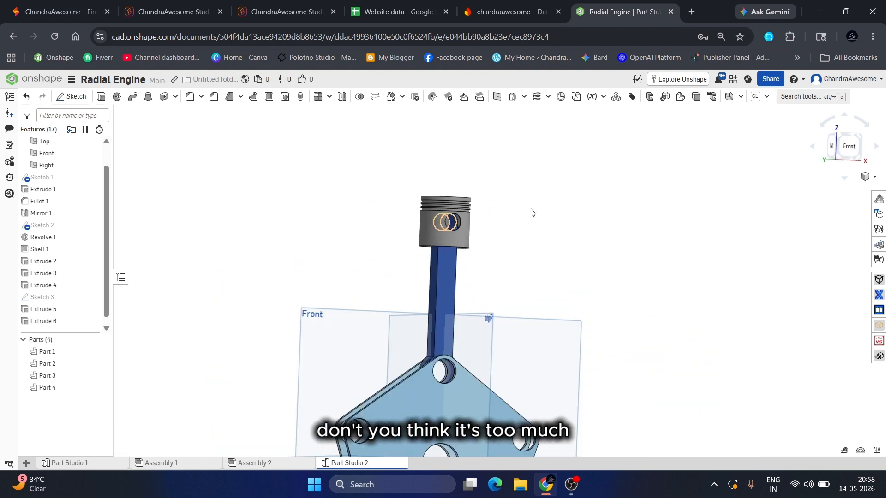
pyautogui.click(856, 151)
pyautogui.scroll(-4, 521, 268)
pyautogui.scroll(2, 515, 231)
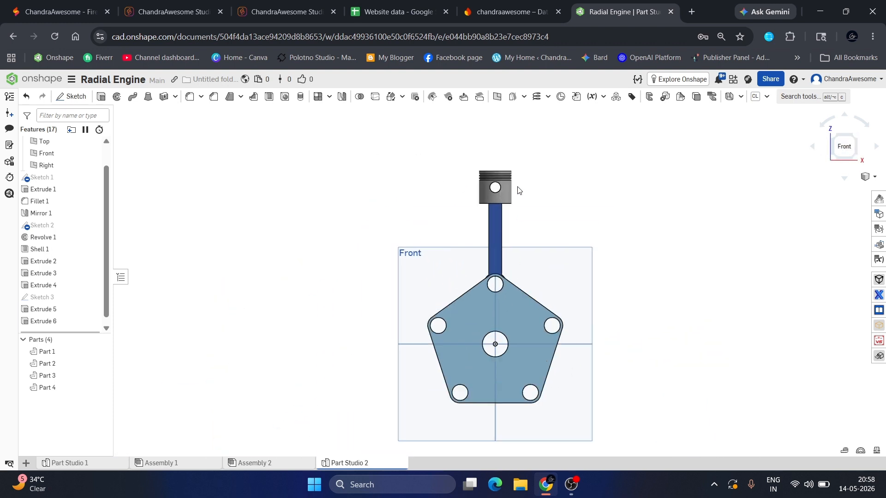
pyautogui.scroll(5, 516, 191)
pyautogui.scroll(-4, 480, 261)
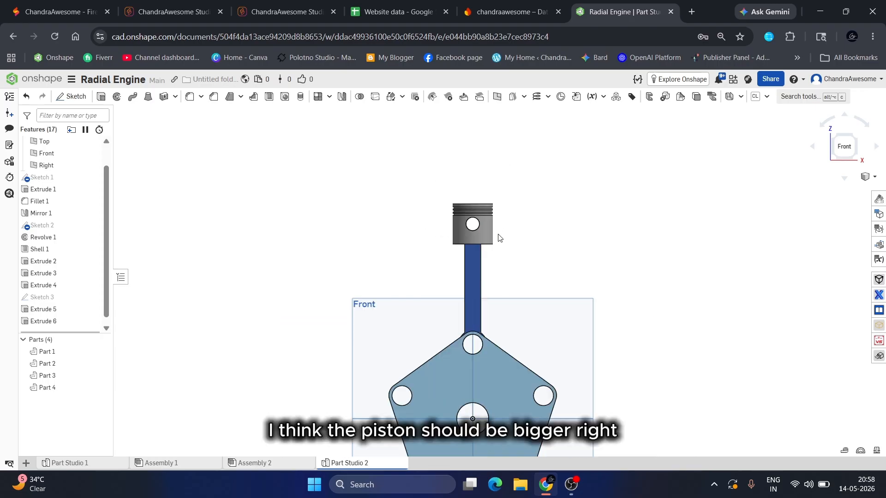
pyautogui.scroll(-2, 498, 237)
pyautogui.scroll(2, 533, 244)
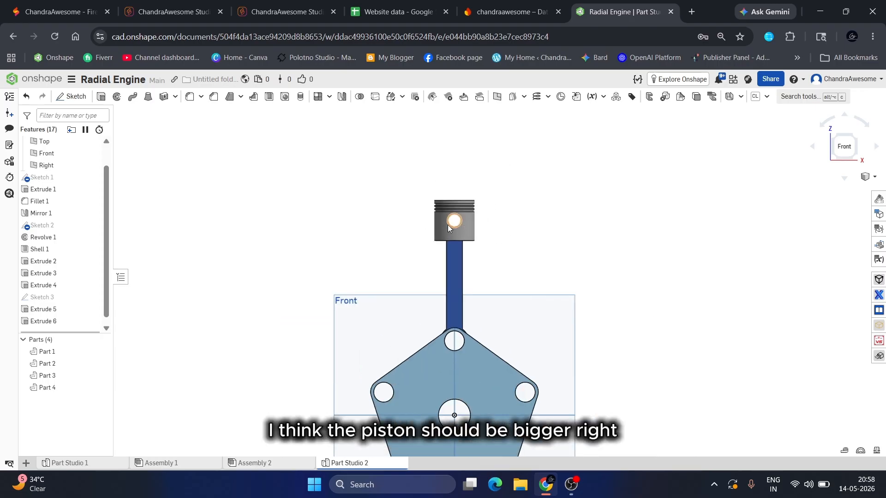
# Step: Edit Sketch 2 and set the piston profile's overall 1 in dimension to 1.3 in
pyautogui.rightClick(82, 229)
pyautogui.click(111, 245)
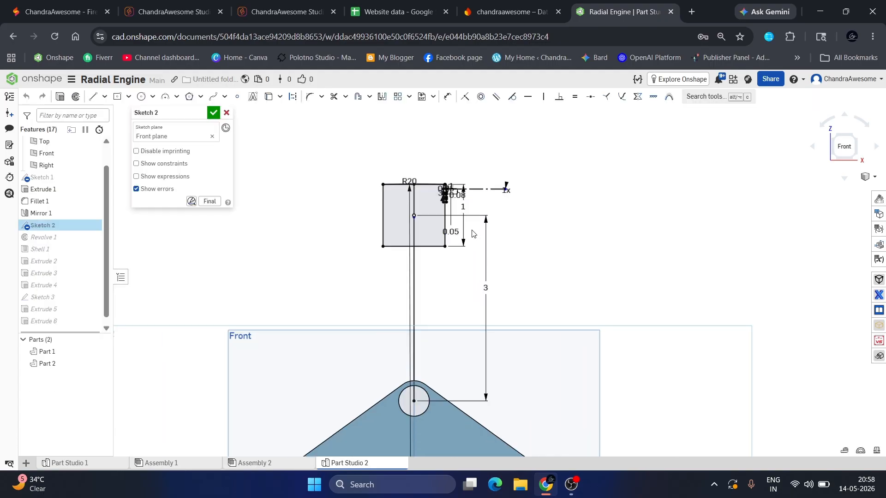
pyautogui.doubleClick(460, 195)
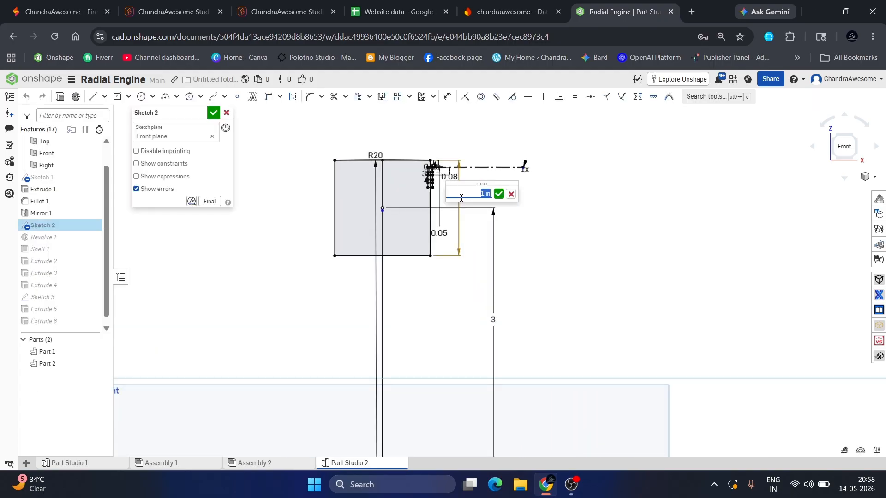
pyautogui.press('Up')
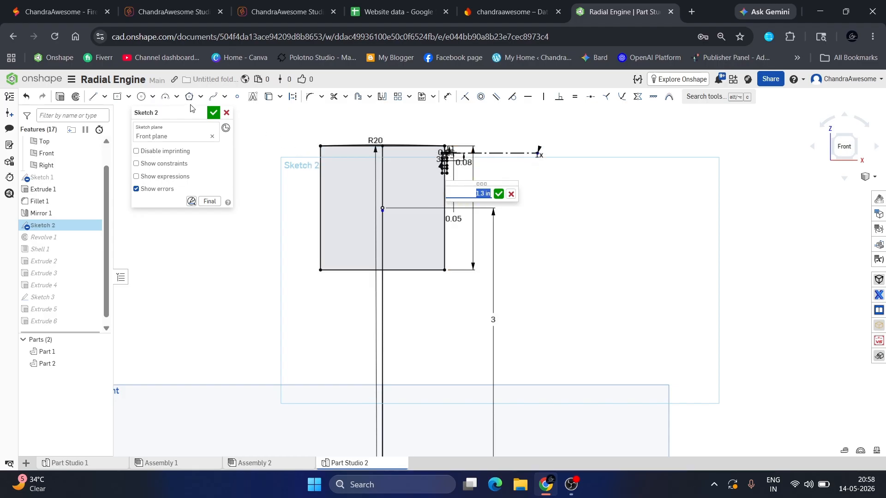
pyautogui.click(214, 112)
pyautogui.scroll(-5, 475, 235)
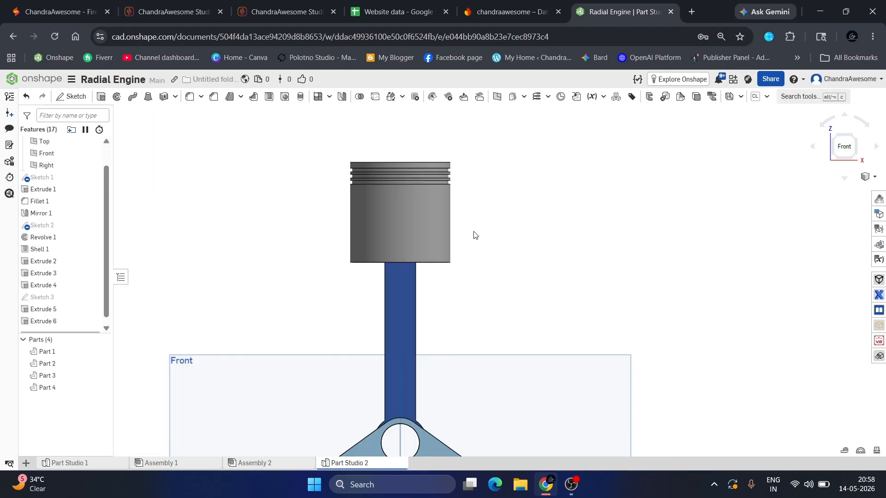
# Step: Edit Extrude 6 and increase its symmetric cut depth so the pin hole passes through the enlarged piston
pyautogui.moveTo(446, 254)
pyautogui.mouseDown(button='right')
pyautogui.moveTo(471, 242)
pyautogui.moveTo(480, 212)
pyautogui.moveTo(476, 278)
pyautogui.moveTo(410, 243)
pyautogui.moveTo(455, 190)
pyautogui.mouseUp(button='right')
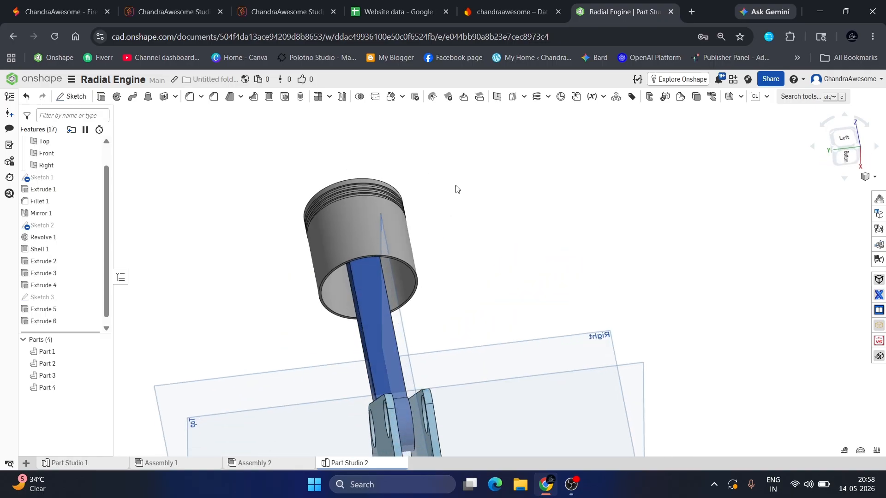
pyautogui.rightClick(55, 317)
pyautogui.click(83, 335)
pyautogui.moveTo(294, 246); pyautogui.dragTo(266, 302, button='right')
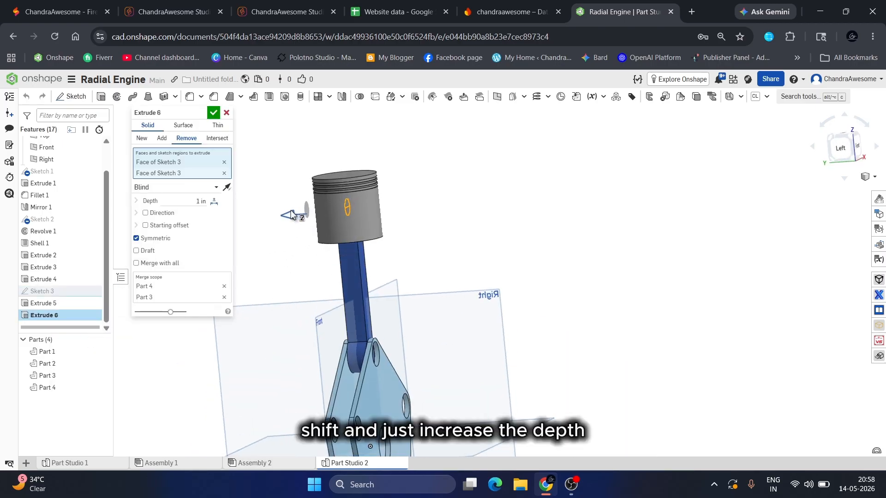
pyautogui.click(214, 112)
pyautogui.scroll(3, 378, 212)
pyautogui.moveTo(378, 212); pyautogui.dragTo(326, 220, button='right')
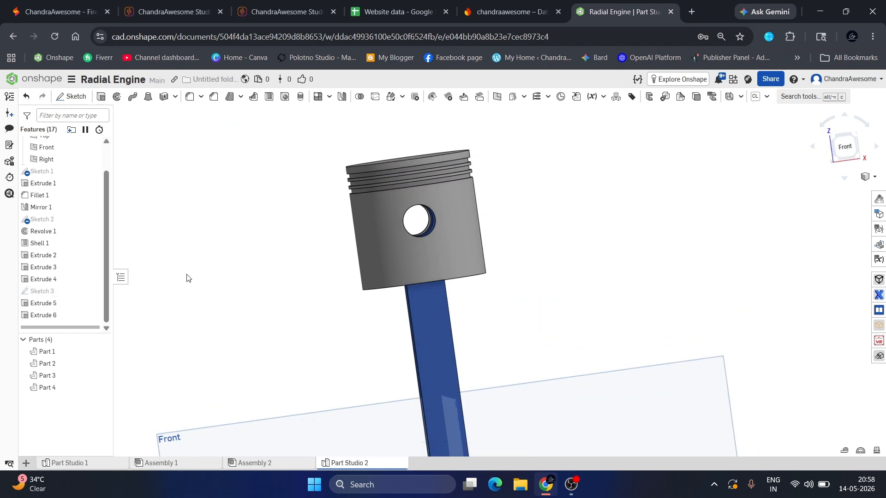
# Step: Show Sketch 3 and Sketch 2 on the model
pyautogui.click(93, 291)
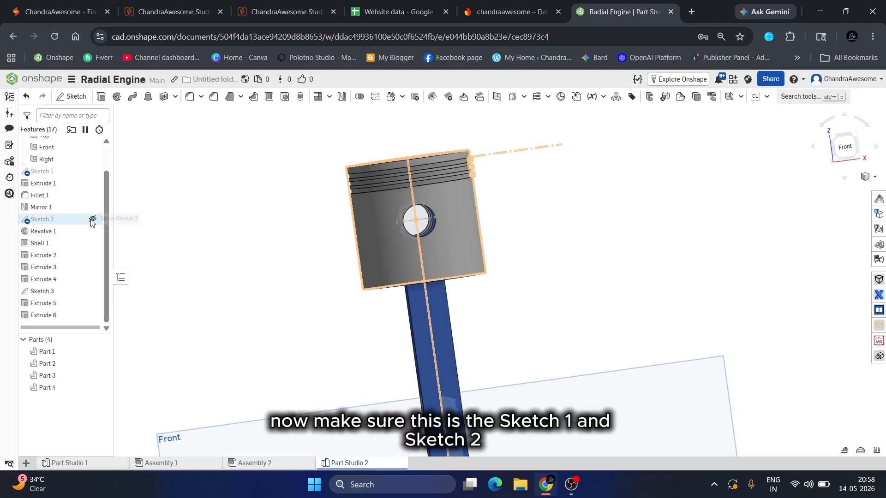
pyautogui.click(92, 220)
pyautogui.scroll(-4, 300, 222)
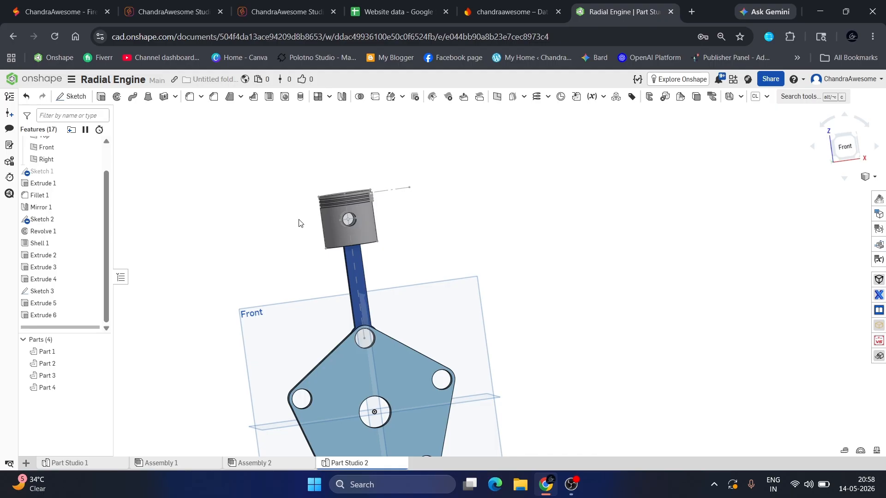
# Step: Start a symmetric extrusion of the Sketch 2 circle in the hub plates' pin hole at the connecting rod
pyautogui.scroll(5, 357, 346)
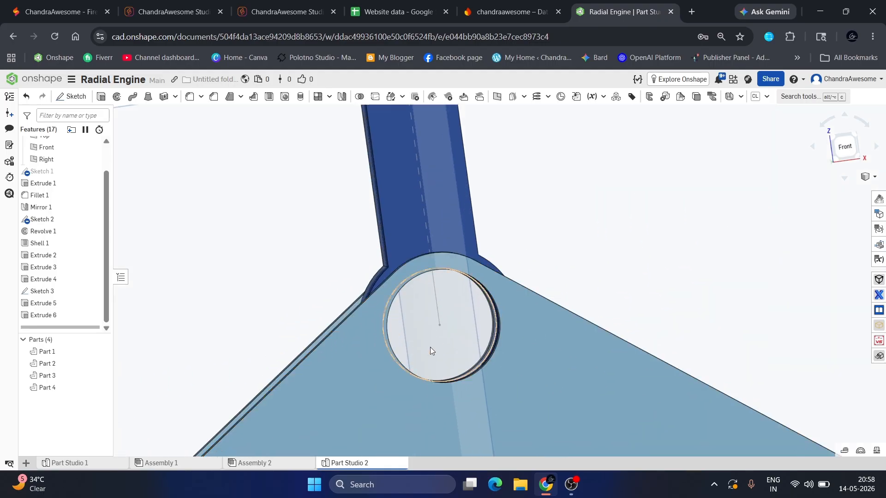
pyautogui.click(433, 348)
pyautogui.moveTo(437, 350)
pyautogui.mouseDown(button='right')
pyautogui.moveTo(467, 349)
pyautogui.moveTo(431, 364)
pyautogui.mouseUp(button='right')
pyautogui.scroll(-6, 433, 364)
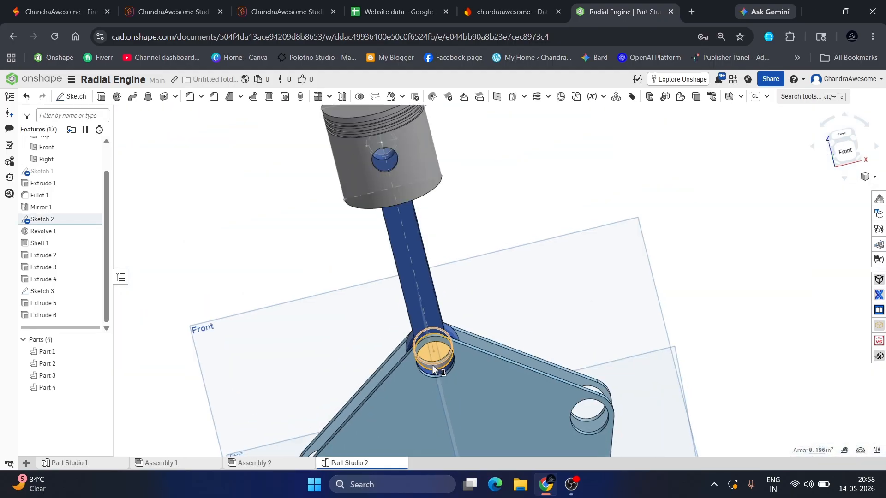
pyautogui.scroll(6, 411, 259)
pyautogui.moveTo(411, 259); pyautogui.dragTo(412, 237, button='right')
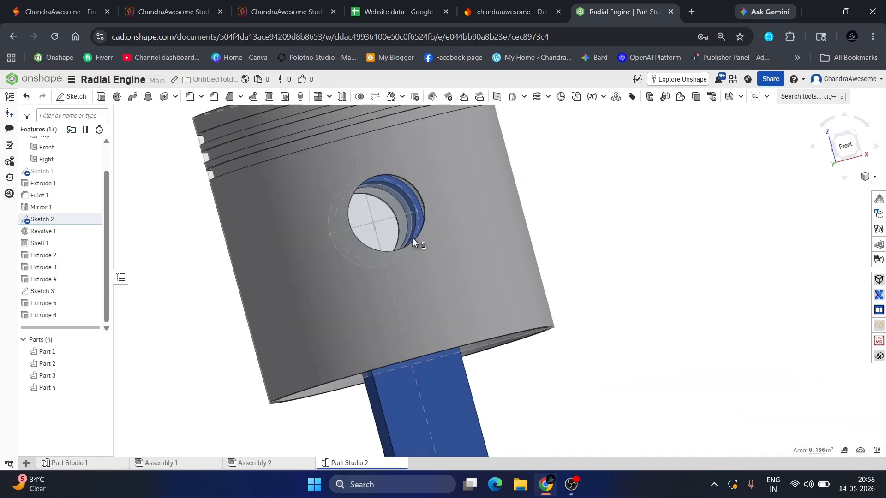
pyautogui.scroll(-8, 412, 237)
pyautogui.moveTo(470, 308); pyautogui.dragTo(486, 258, button='right')
pyautogui.scroll(-4, 328, 316)
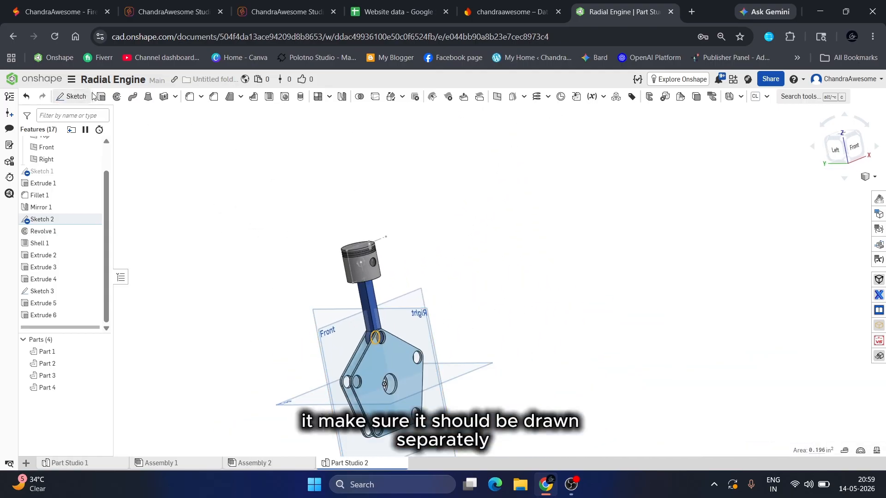
pyautogui.click(107, 100)
pyautogui.scroll(3, 325, 358)
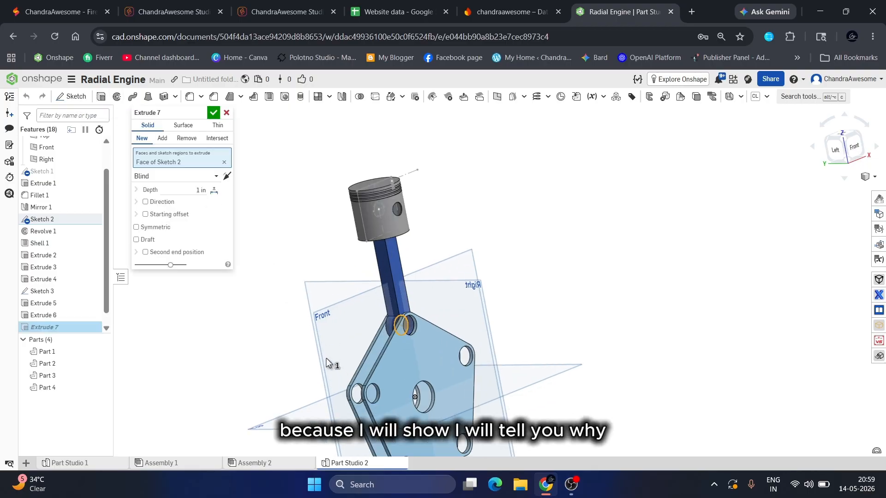
pyautogui.moveTo(326, 357); pyautogui.dragTo(344, 343, button='right')
pyautogui.scroll(3, 355, 330)
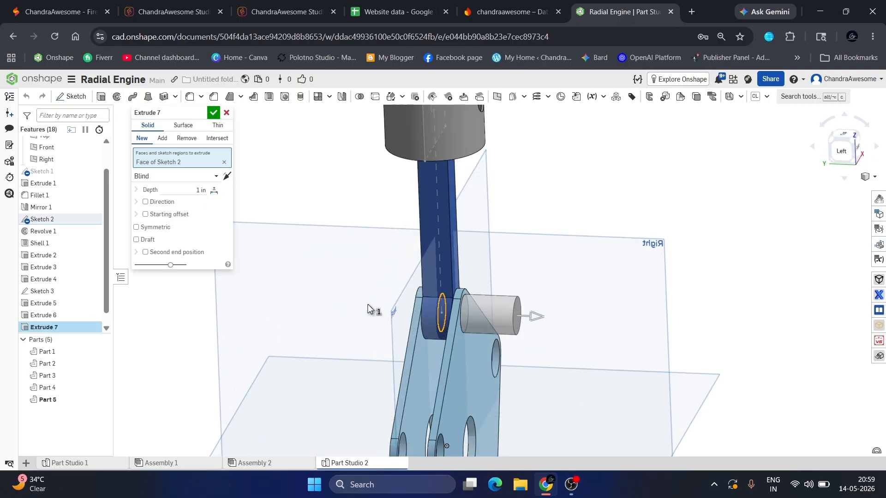
pyautogui.moveTo(367, 305); pyautogui.dragTo(343, 310, button='right')
pyautogui.scroll(-2, 407, 359)
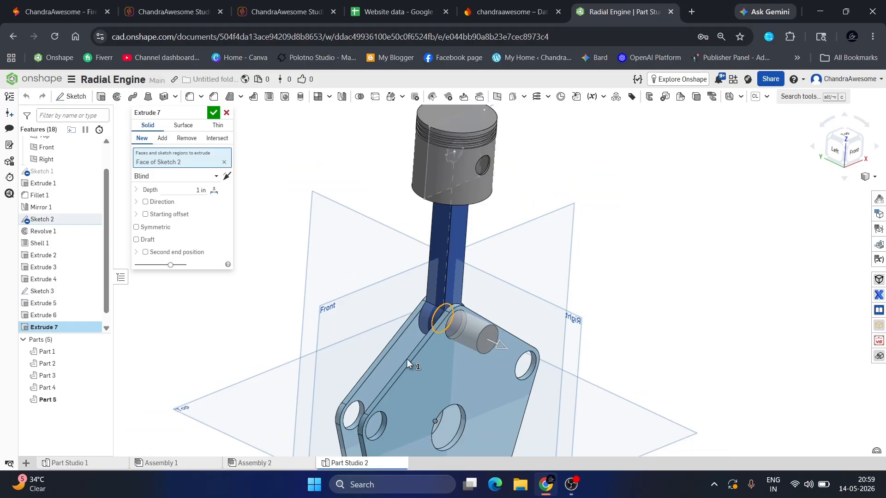
pyautogui.scroll(1, 406, 359)
pyautogui.scroll(1, 407, 358)
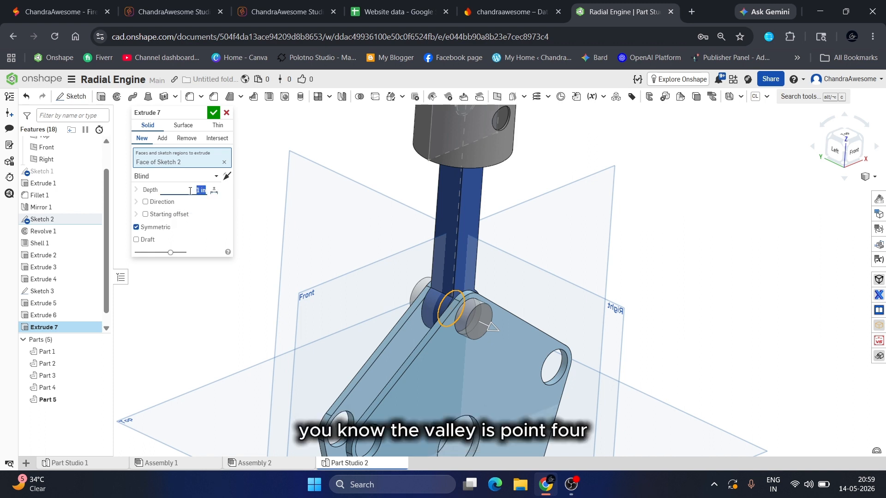
# Step: Set the hub pin's symmetric extrusion depth to 0.6 in and create it as a new, separate part
pyautogui.press('Return')
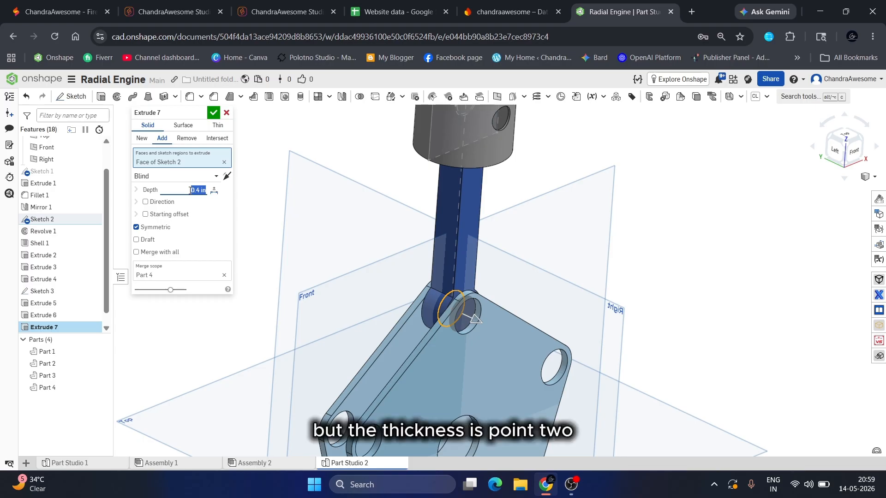
pyautogui.press('BackSpace')
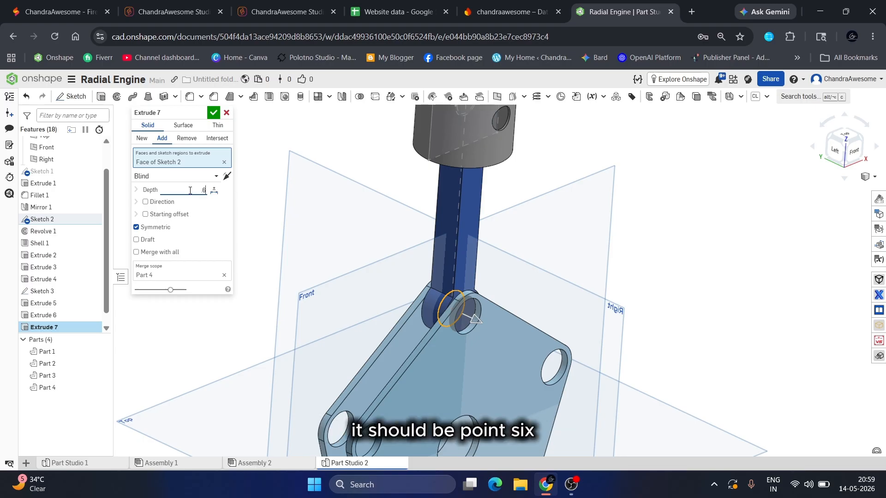
pyautogui.write('.6')
pyautogui.press('Return')
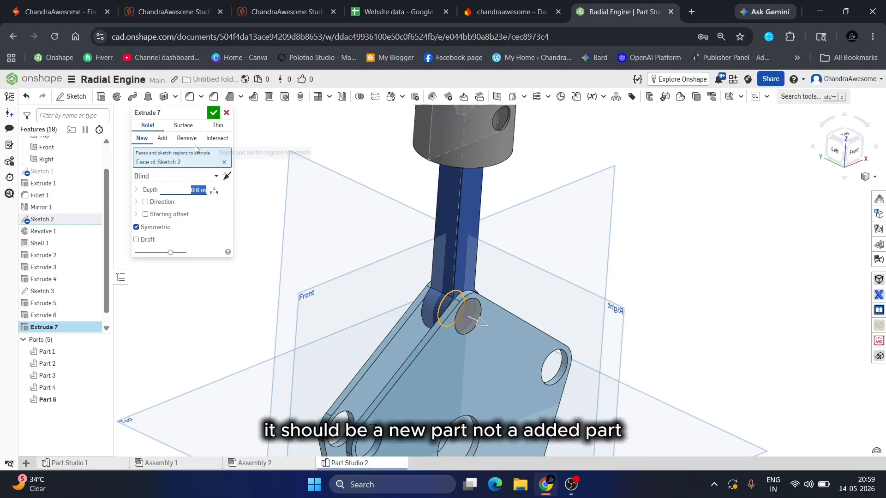
pyautogui.click(214, 113)
pyautogui.scroll(-5, 466, 348)
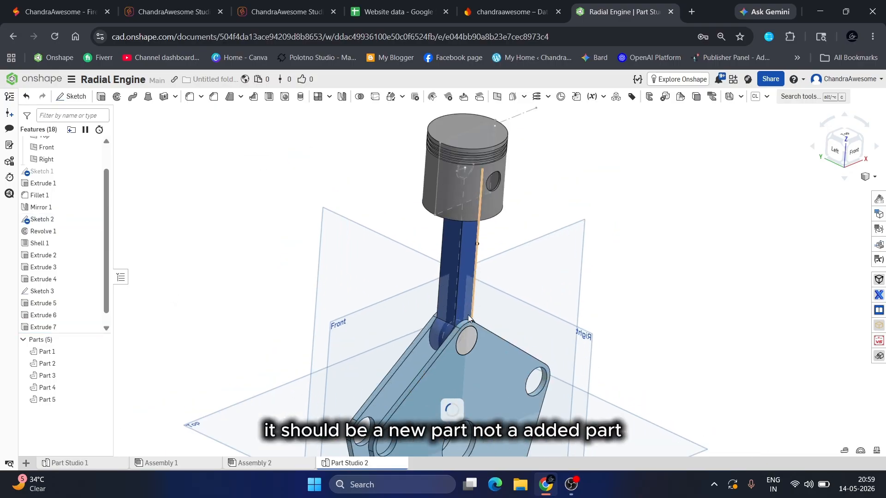
# Step: Start a new extrusion for the pin in the piston's pin hole
pyautogui.scroll(3, 408, 209)
pyautogui.scroll(2, 408, 209)
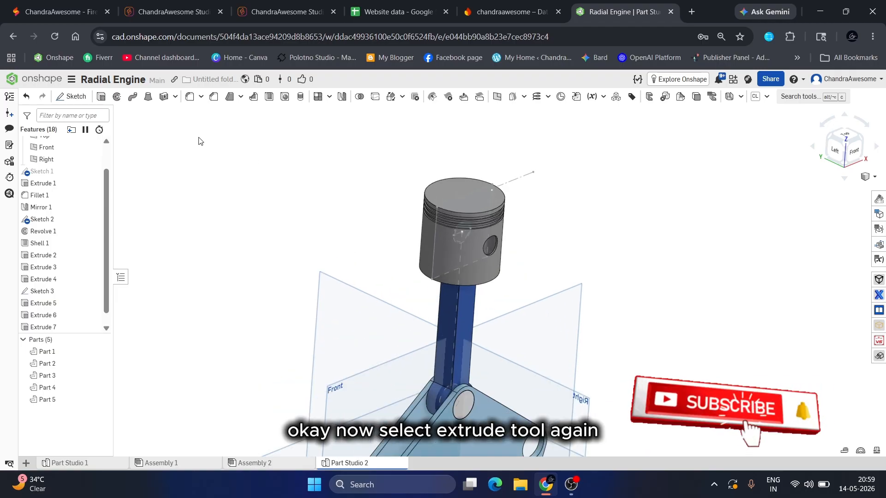
pyautogui.click(101, 96)
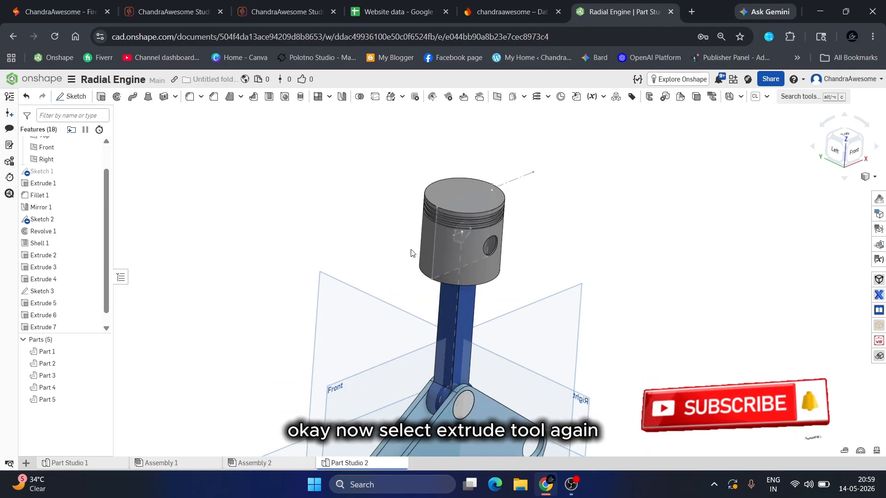
pyautogui.scroll(3, 522, 265)
pyautogui.scroll(5, 416, 215)
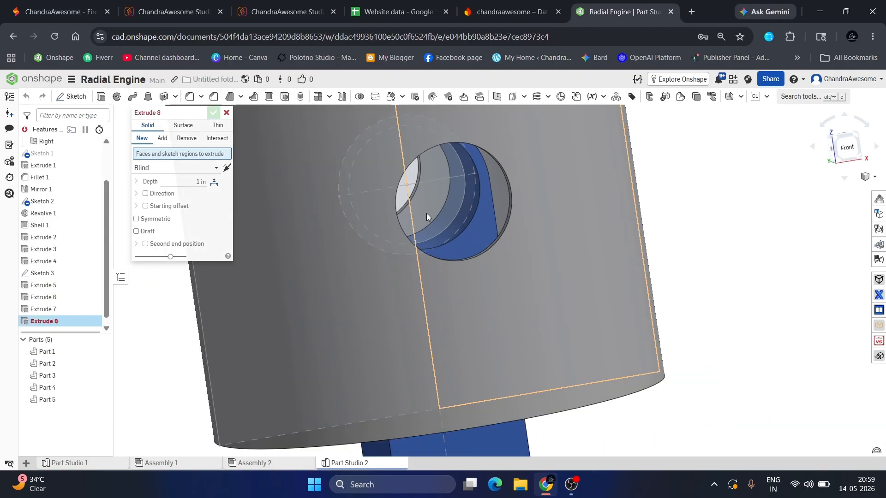
pyautogui.click(426, 213)
pyautogui.scroll(2, 478, 220)
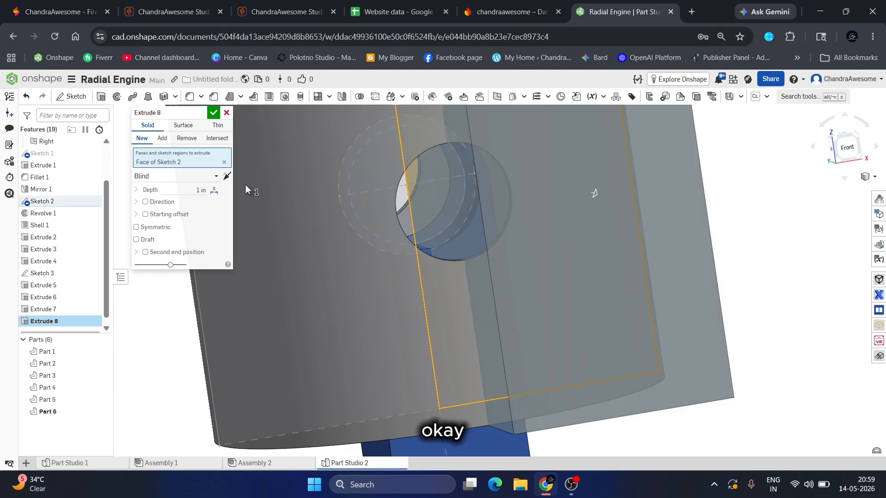
pyautogui.click(224, 162)
pyautogui.scroll(-5, 632, 328)
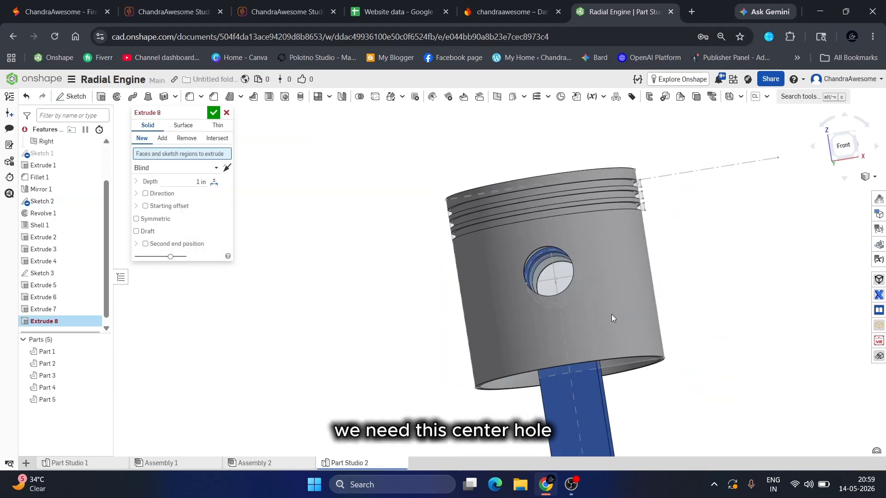
# Step: Select both halves of the Sketch 3 circle inside the piston's pin hole as the extrusion profile
pyautogui.scroll(5, 564, 293)
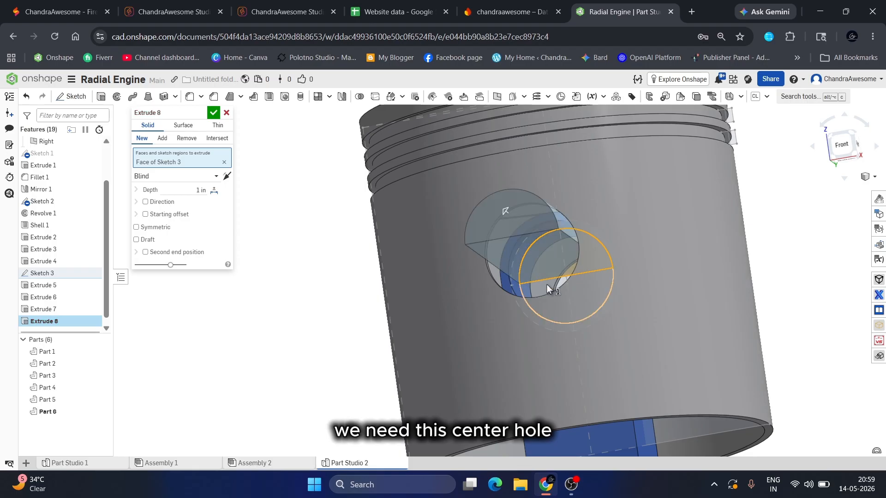
pyautogui.click(546, 286)
pyautogui.scroll(-2, 546, 288)
pyautogui.moveTo(546, 284); pyautogui.dragTo(623, 299, button='right')
pyautogui.scroll(-3, 532, 330)
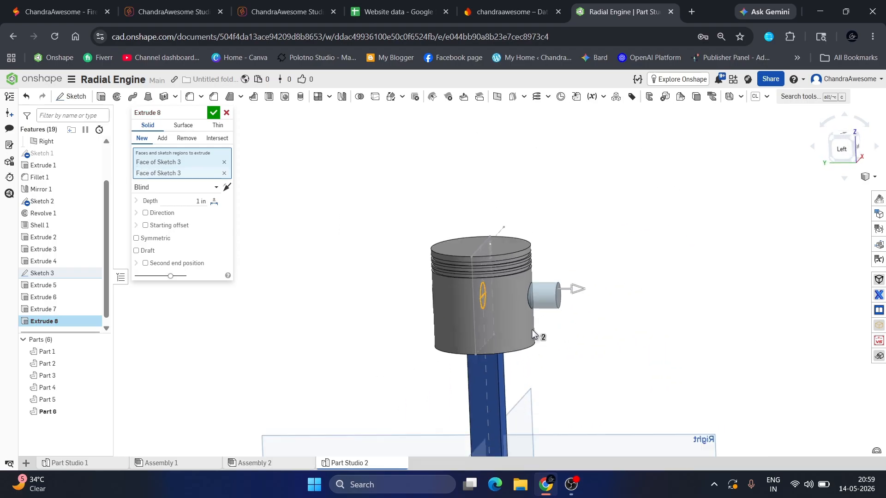
pyautogui.scroll(3, 401, 294)
pyautogui.moveTo(400, 293); pyautogui.dragTo(429, 295, button='right')
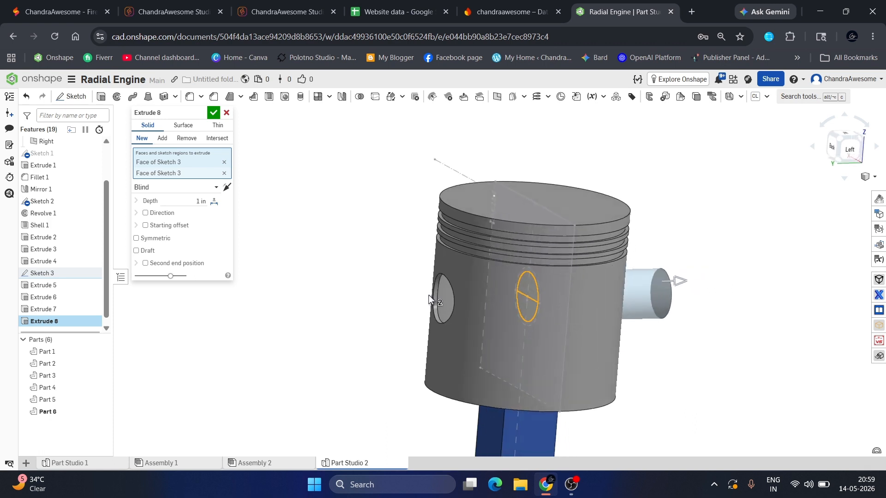
# Step: End the piston pin extrusion with Up to face at the piston's outer cylindrical face, as a new part
pyautogui.click(172, 226)
pyautogui.click(161, 238)
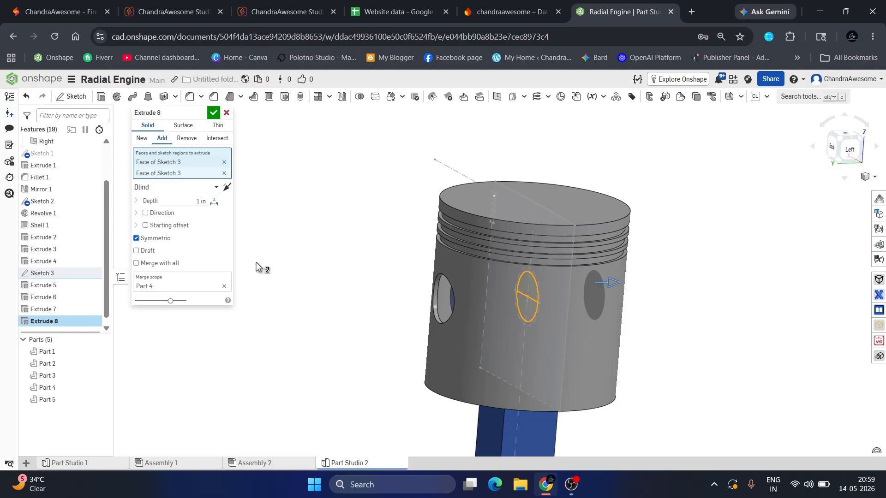
pyautogui.click(210, 187)
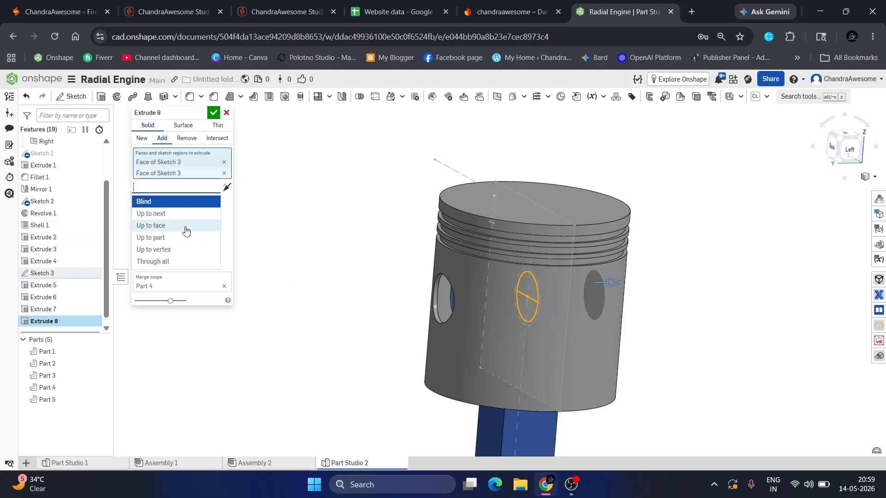
pyautogui.click(186, 226)
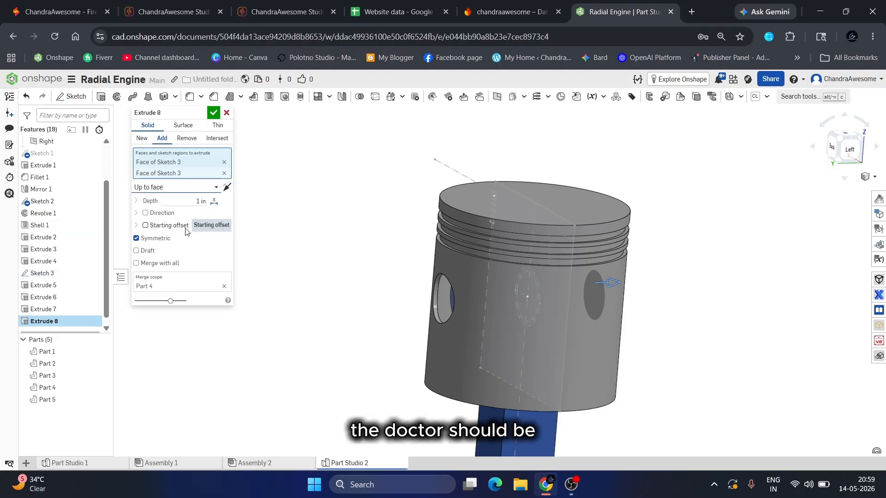
pyautogui.click(438, 354)
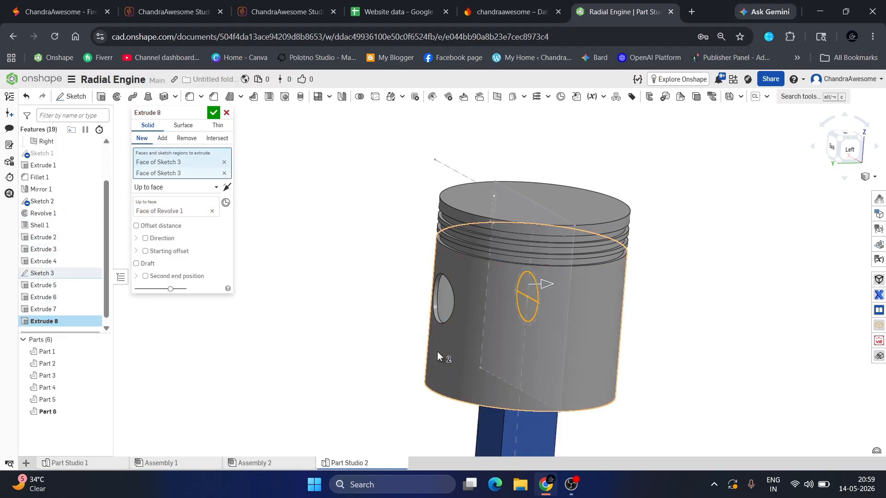
pyautogui.moveTo(369, 297)
pyautogui.mouseDown(button='right')
pyautogui.moveTo(310, 297)
pyautogui.moveTo(419, 279)
pyautogui.moveTo(357, 288)
pyautogui.mouseUp(button='right')
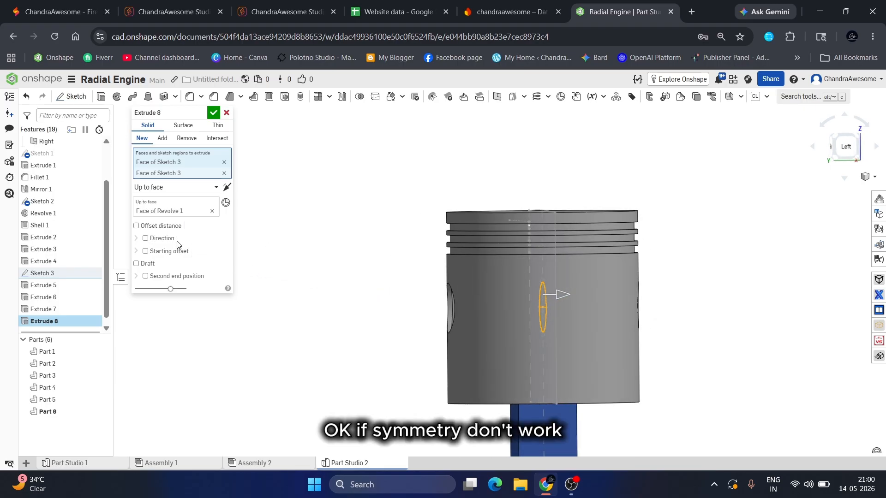
# Step: Add a second end position to the piston pin, ending Up to face at the same outer piston face, and complete the extrusion
pyautogui.click(154, 276)
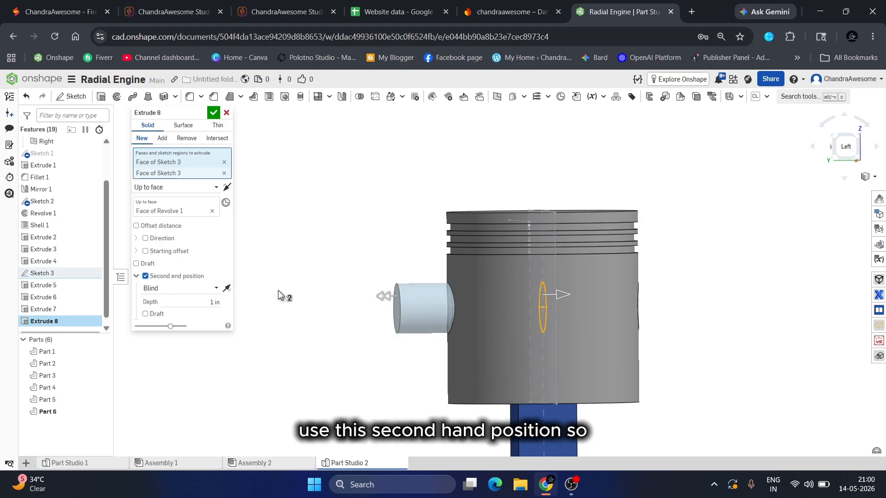
pyautogui.click(205, 288)
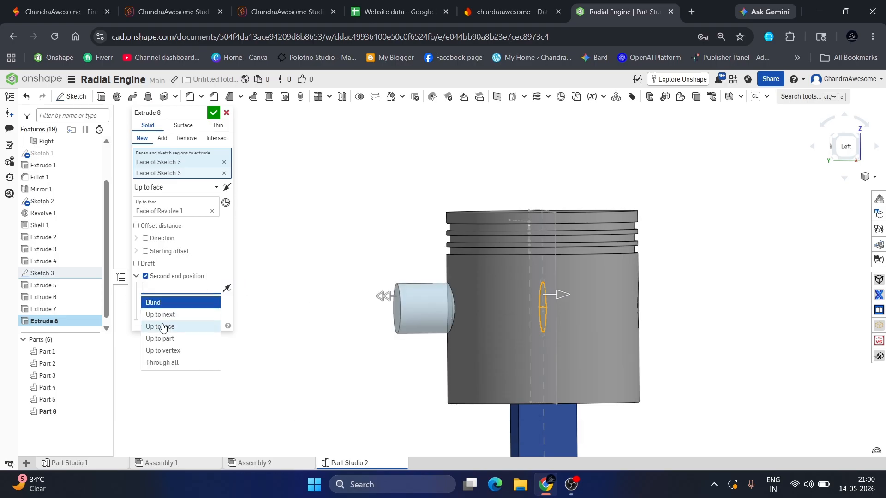
pyautogui.click(155, 324)
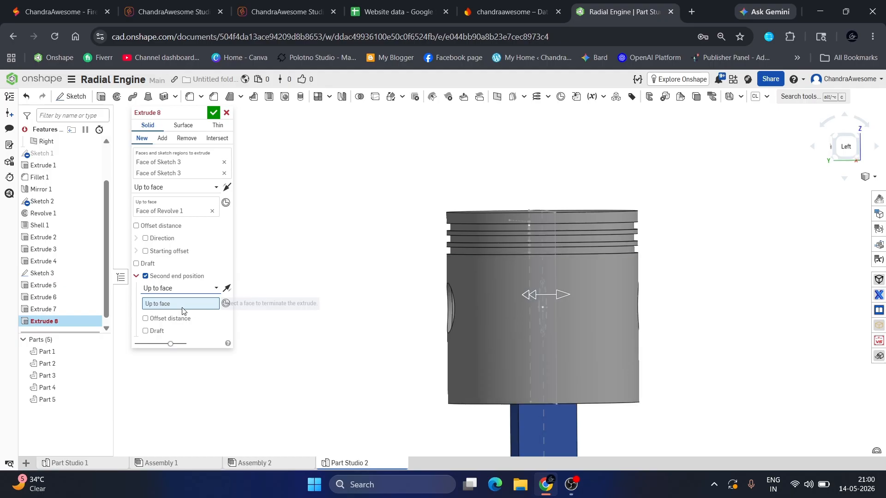
pyautogui.click(483, 324)
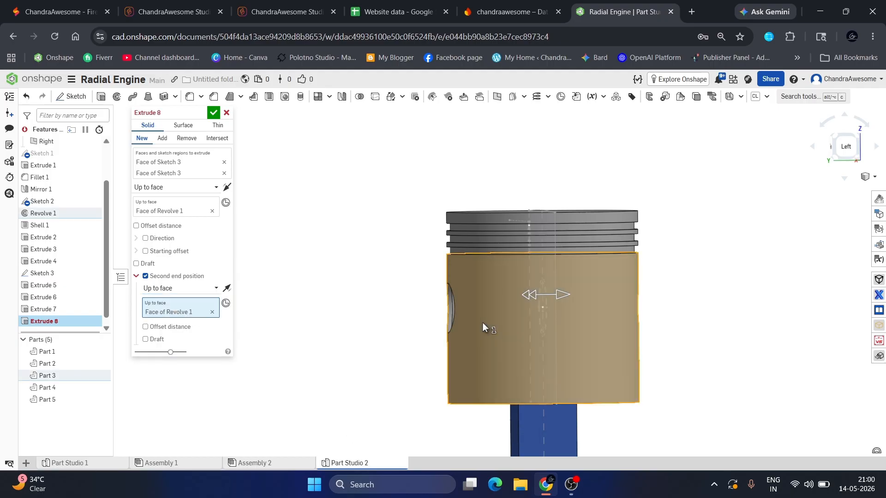
pyautogui.moveTo(351, 286); pyautogui.dragTo(432, 247, button='right')
pyautogui.scroll(3, 428, 277)
pyautogui.hotkey('shift', '3')
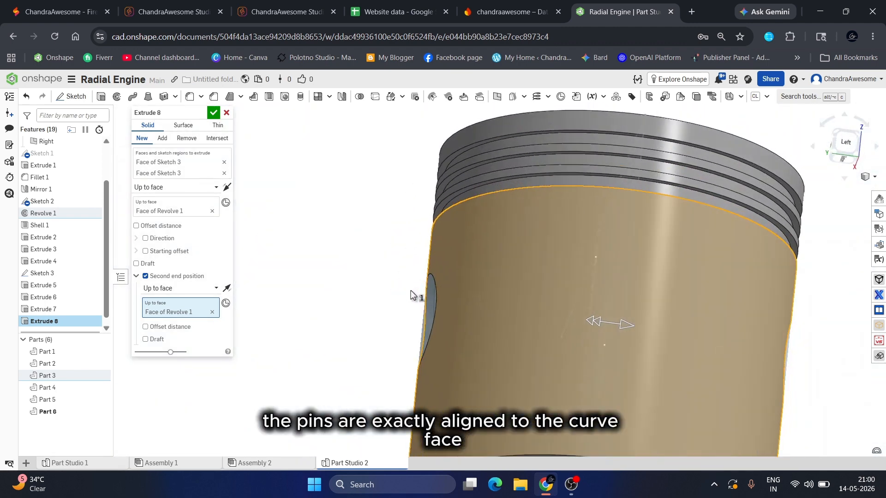
pyautogui.moveTo(403, 273)
pyautogui.mouseDown(button='right')
pyautogui.moveTo(392, 293)
pyautogui.moveTo(375, 290)
pyautogui.moveTo(390, 253)
pyautogui.moveTo(392, 276)
pyautogui.mouseUp(button='right')
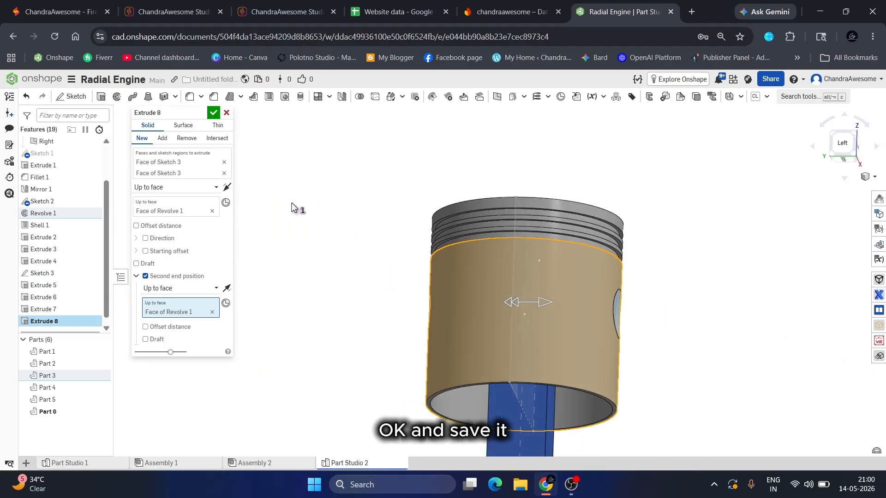
pyautogui.click(218, 116)
pyautogui.scroll(-9, 398, 224)
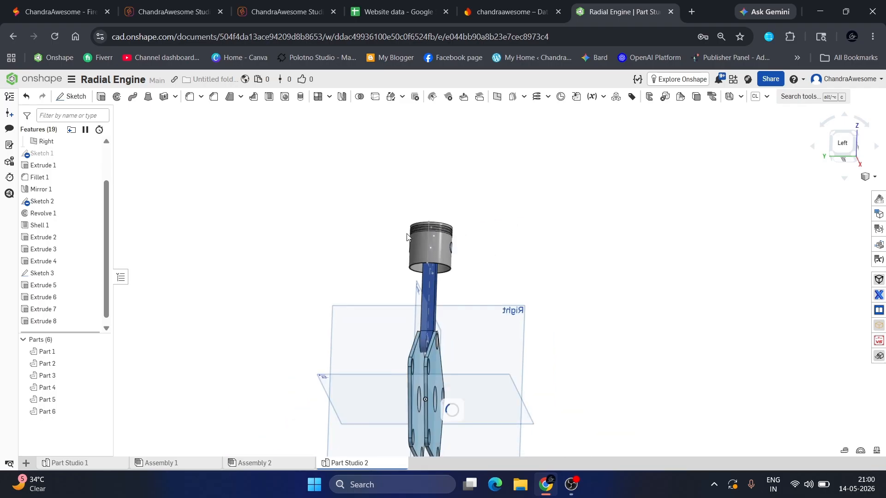
# Step: View the model from the front and hide Sketch 2, whose construction line extends beside the piston's top
pyautogui.moveTo(421, 277); pyautogui.dragTo(436, 311, button='right')
pyautogui.scroll(3, 408, 325)
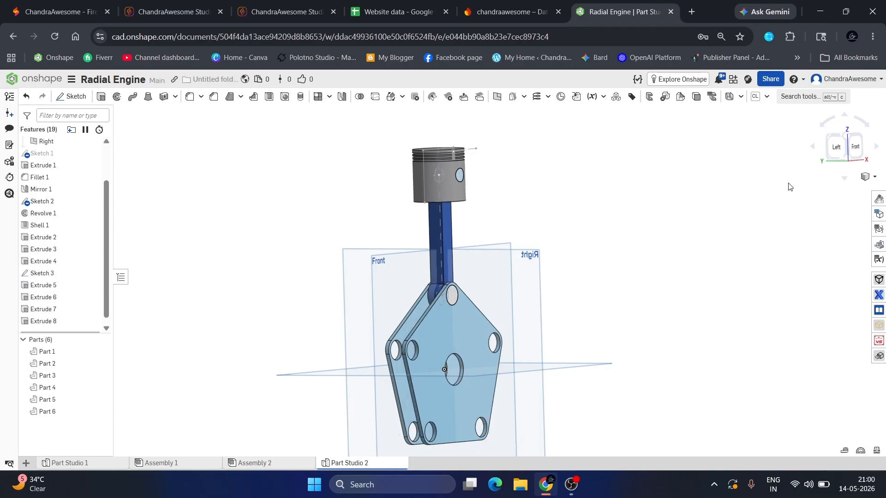
pyautogui.click(854, 149)
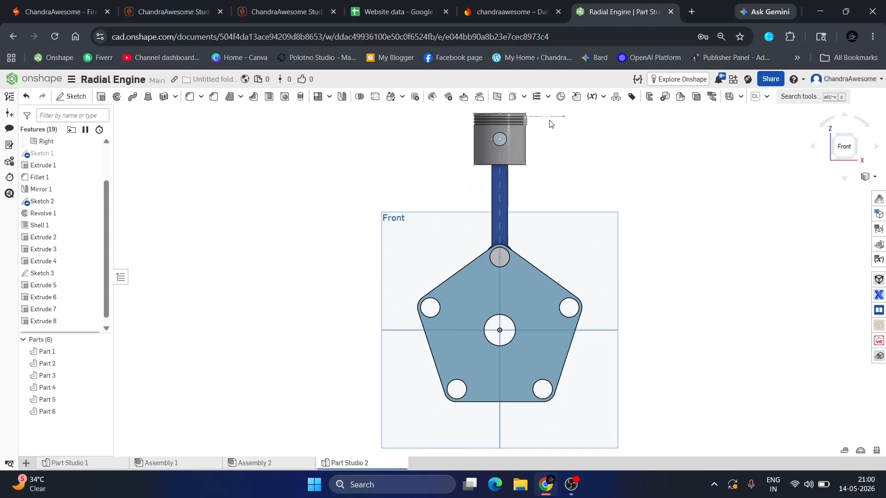
pyautogui.click(550, 117)
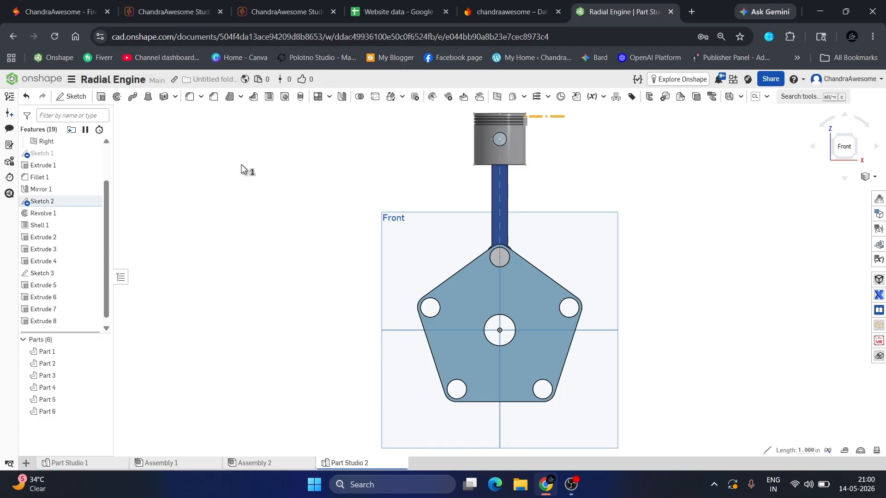
pyautogui.click(93, 202)
pyautogui.scroll(2, 547, 206)
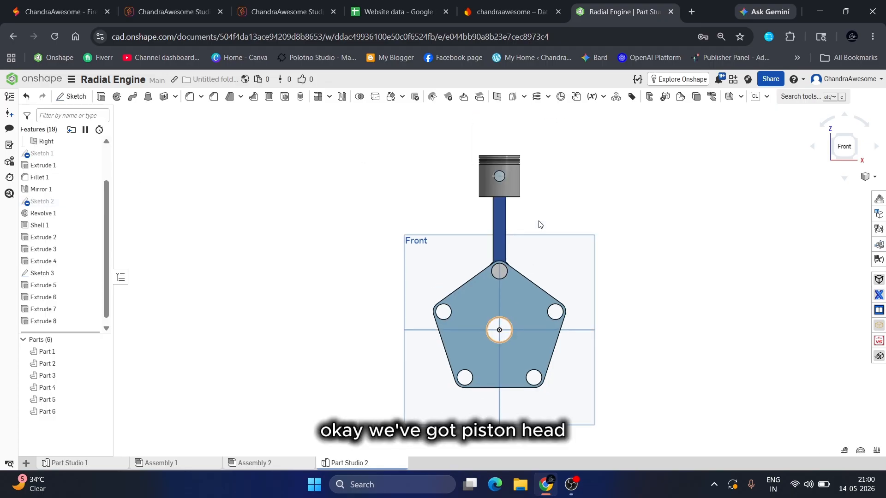
# Step: Examine the piston, connecting rod, pins and hub plates from several angles
pyautogui.moveTo(548, 207); pyautogui.dragTo(529, 206, button='right')
pyautogui.scroll(-3, 487, 249)
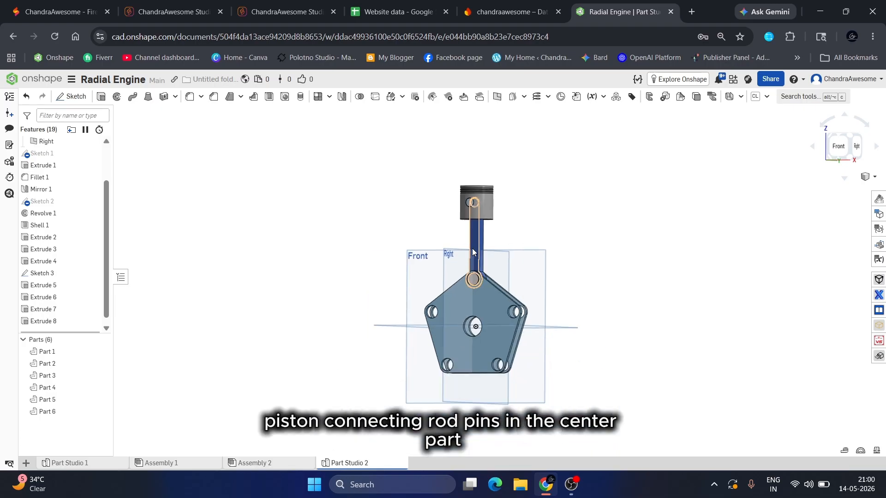
pyautogui.moveTo(494, 317)
pyautogui.mouseDown(button='right')
pyautogui.moveTo(475, 317)
pyautogui.moveTo(485, 327)
pyautogui.mouseUp(button='right')
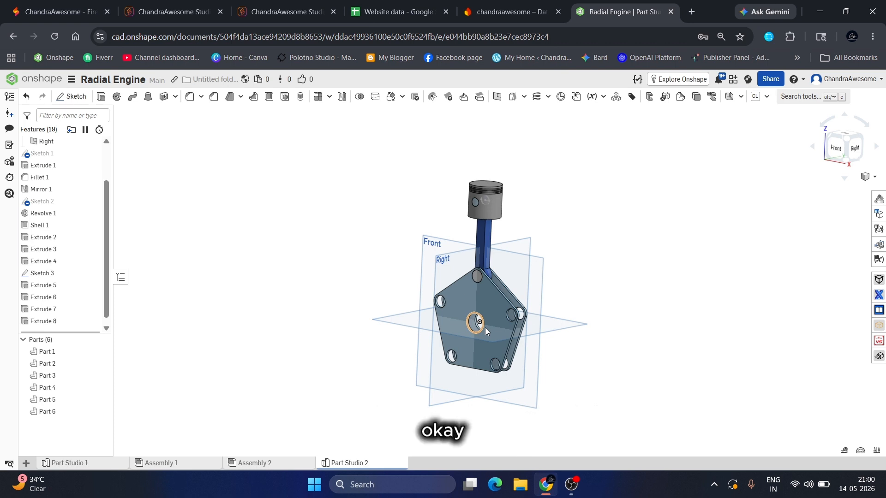
pyautogui.scroll(-1, 485, 327)
pyautogui.scroll(3, 485, 328)
pyautogui.moveTo(486, 327)
pyautogui.mouseDown(button='right')
pyautogui.moveTo(522, 275)
pyautogui.moveTo(504, 316)
pyautogui.moveTo(480, 324)
pyautogui.mouseUp(button='right')
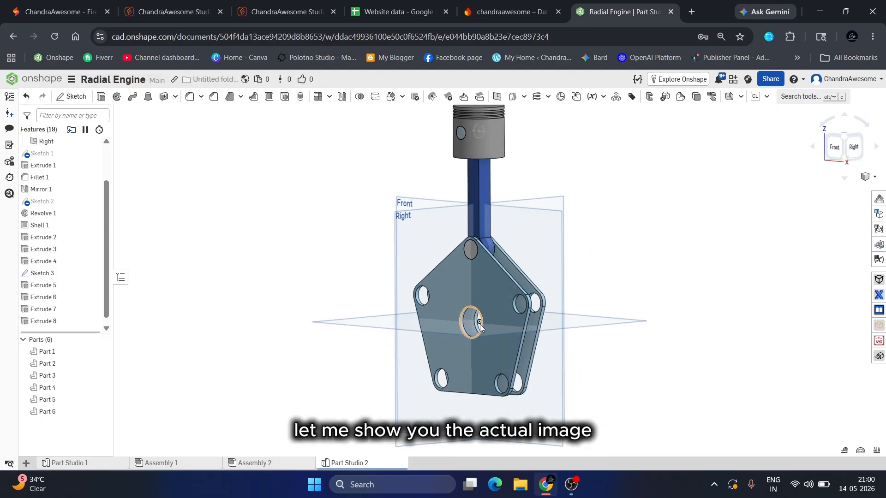
# Step: Open Part Studio 1 with the finished engine and hide the round housing body, Part 25
pyautogui.click(68, 463)
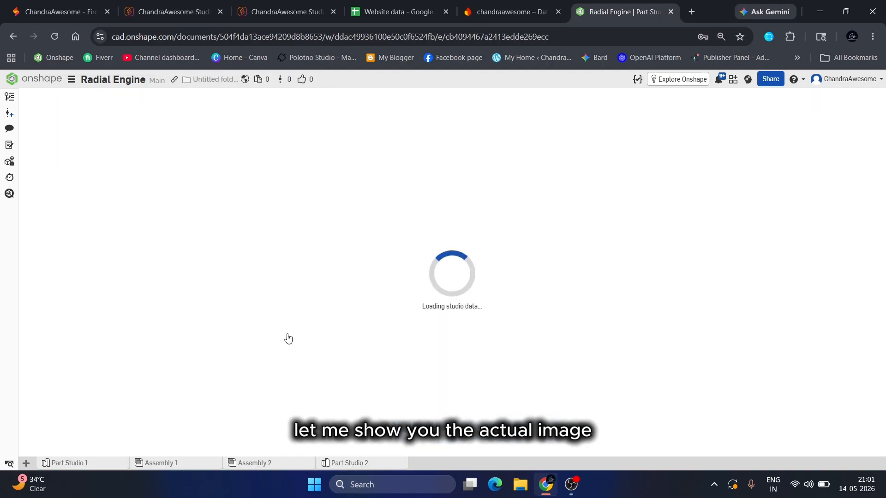
pyautogui.scroll(-3, 388, 289)
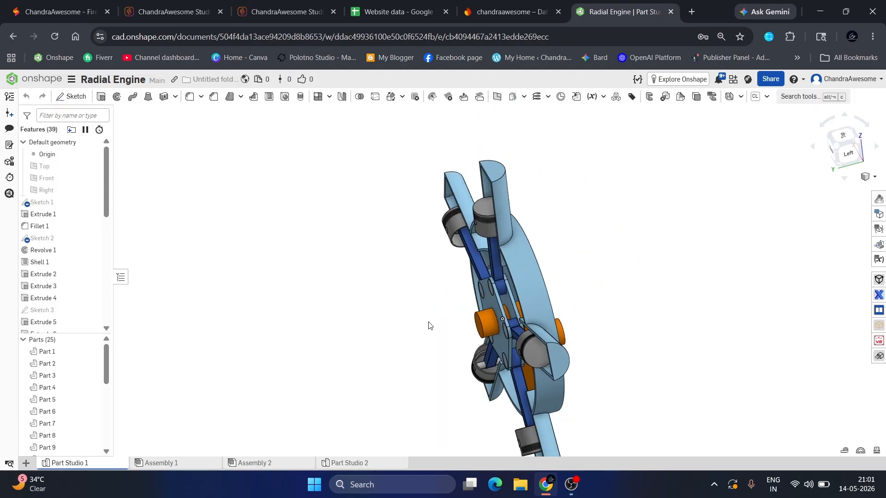
pyautogui.moveTo(450, 327); pyautogui.dragTo(500, 294, button='right')
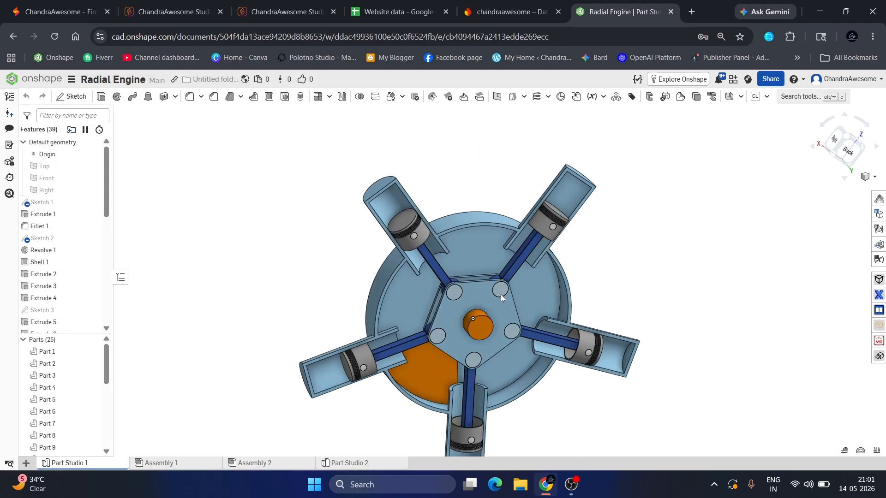
pyautogui.click(479, 249)
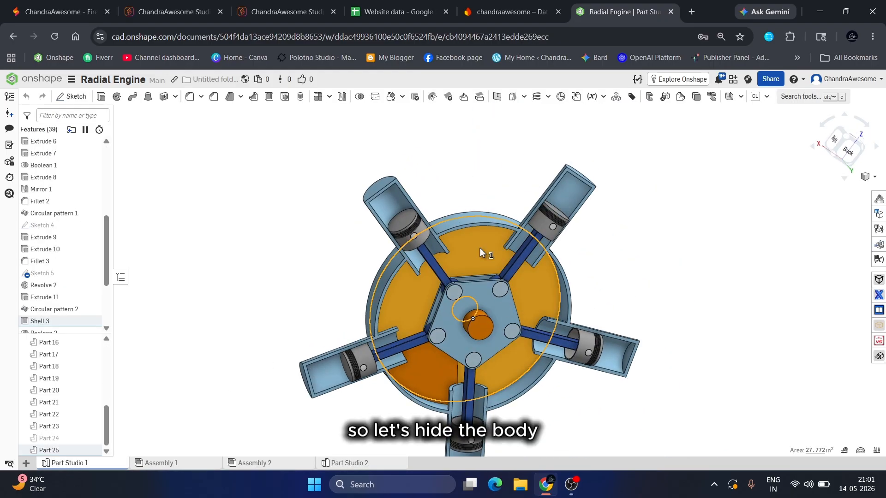
pyautogui.click(92, 450)
# Step: Examine the orange crankshaft's output shaft, counterweight and crank pin relative to the hub plates and connecting rods
pyautogui.moveTo(351, 350); pyautogui.dragTo(407, 337, button='right')
pyautogui.scroll(5, 452, 339)
pyautogui.scroll(-3, 464, 337)
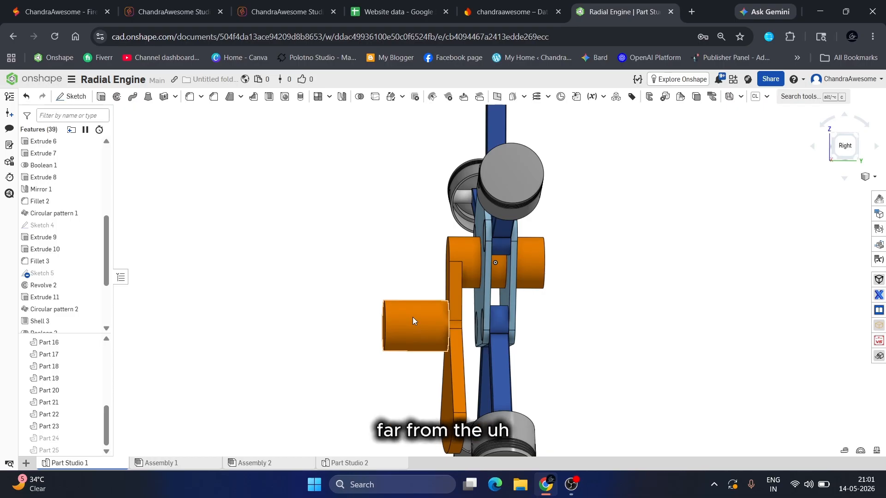
pyautogui.moveTo(466, 257)
pyautogui.mouseDown(button='right')
pyautogui.moveTo(498, 267)
pyautogui.moveTo(468, 257)
pyautogui.mouseUp(button='right')
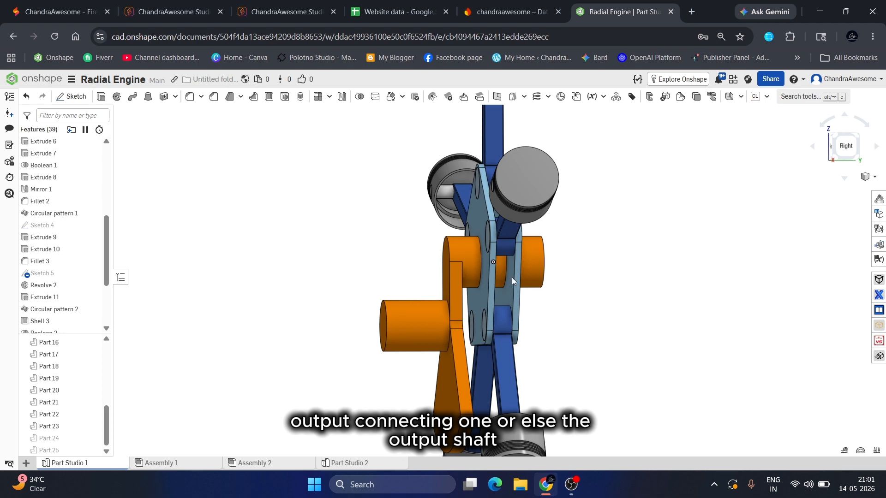
pyautogui.moveTo(511, 277); pyautogui.dragTo(461, 298, button='right')
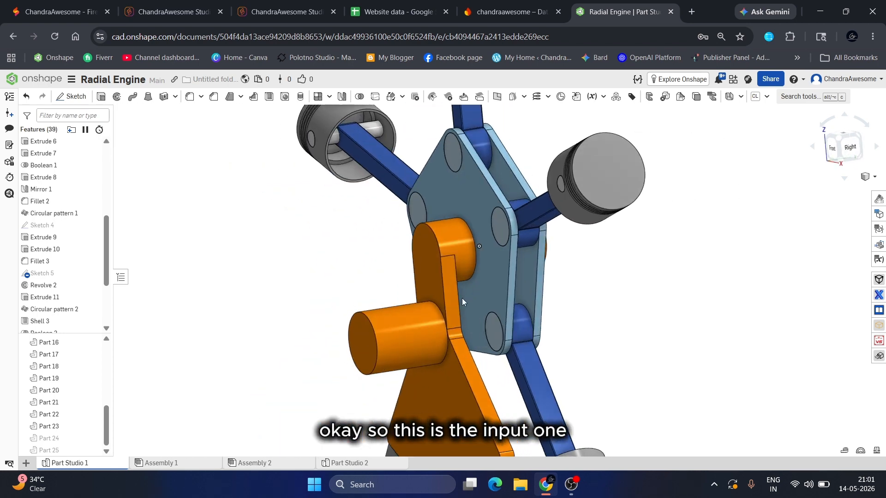
pyautogui.scroll(-5, 463, 233)
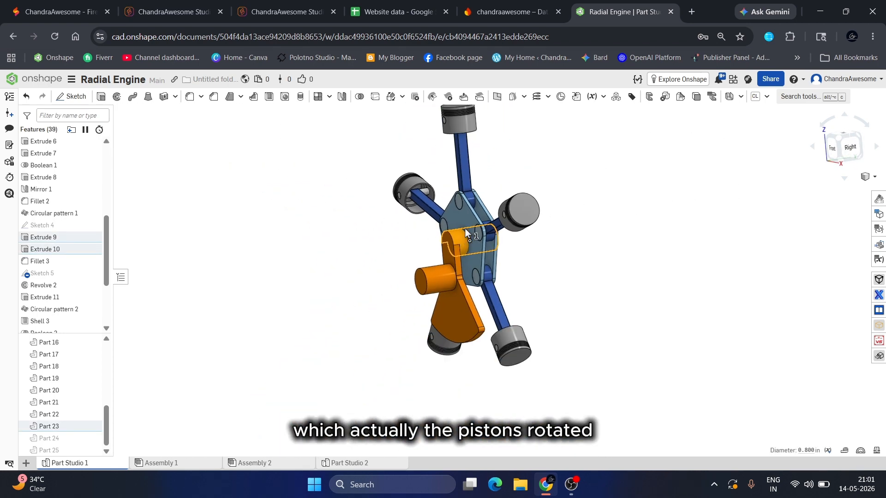
pyautogui.scroll(5, 379, 278)
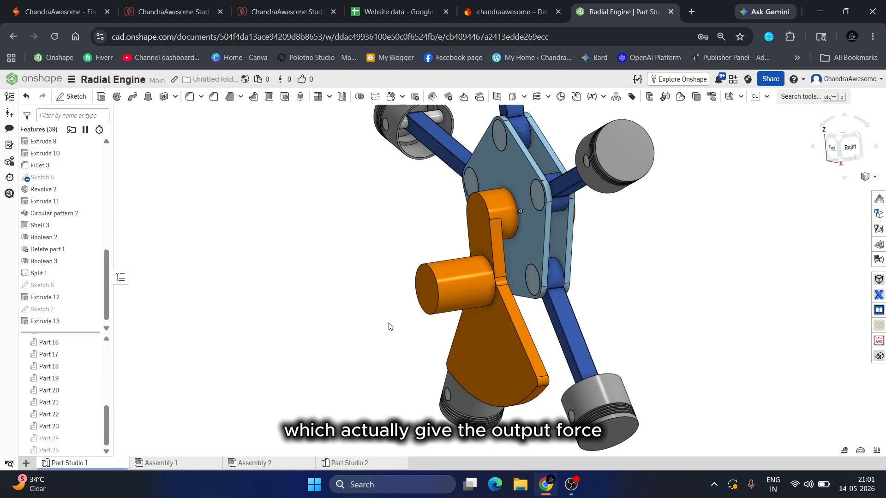
pyautogui.scroll(-3, 388, 324)
pyautogui.scroll(3, 418, 319)
pyautogui.moveTo(419, 318); pyautogui.dragTo(455, 315, button='right')
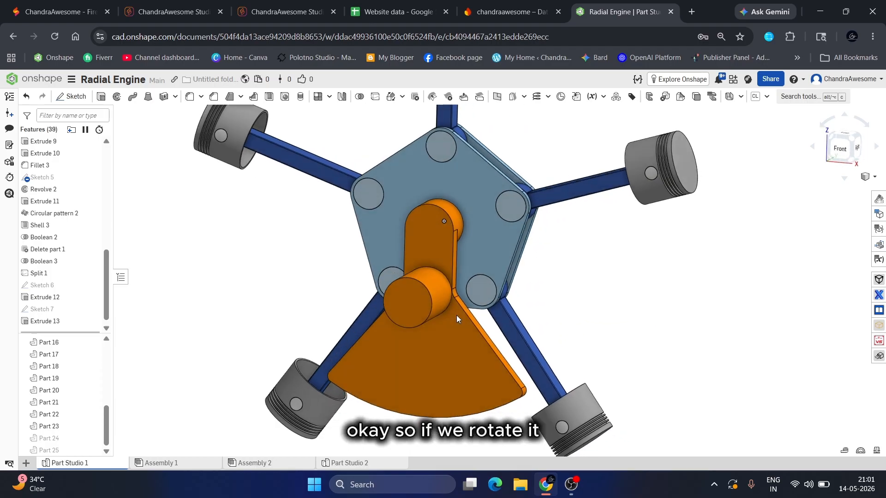
# Step: Try to rotate the orange crankshaft by moving its counterweight in the part studio
pyautogui.moveTo(369, 302); pyautogui.dragTo(347, 261)
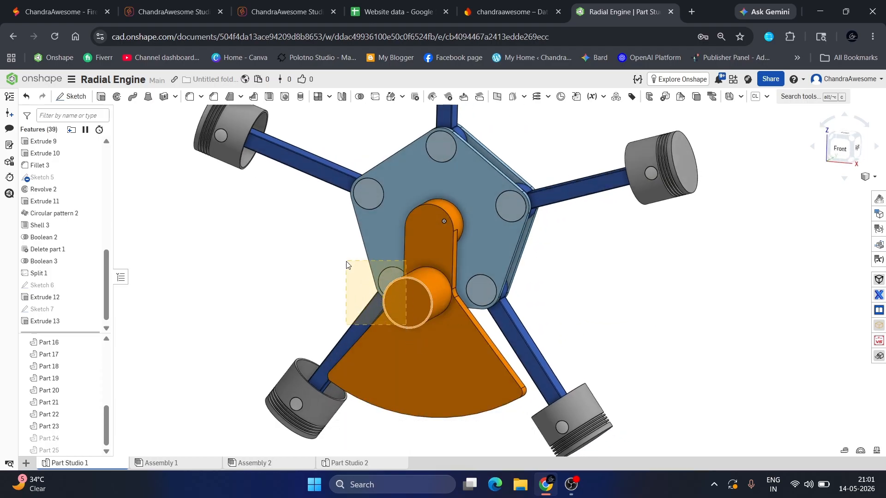
pyautogui.click(750, 314)
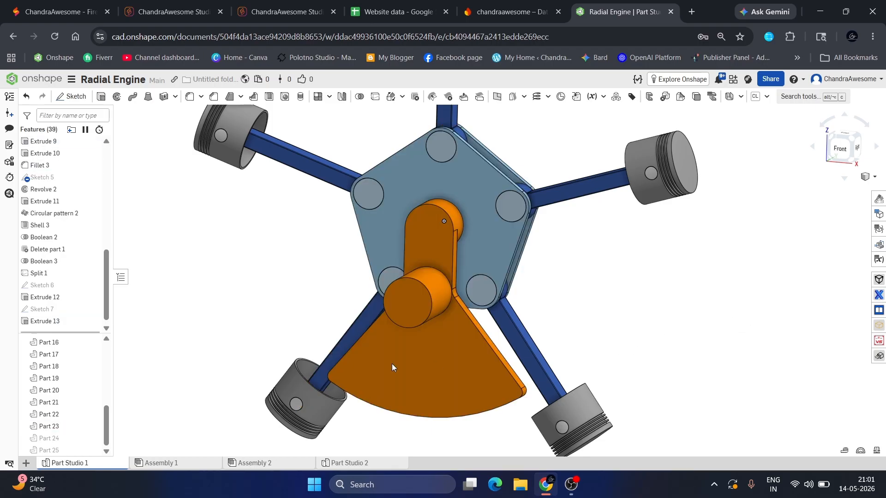
pyautogui.moveTo(391, 363); pyautogui.dragTo(283, 270)
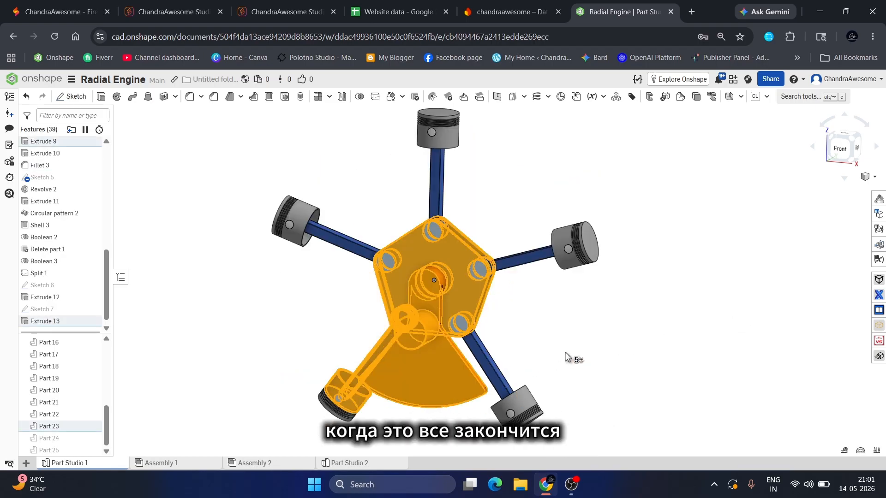
pyautogui.click(567, 357)
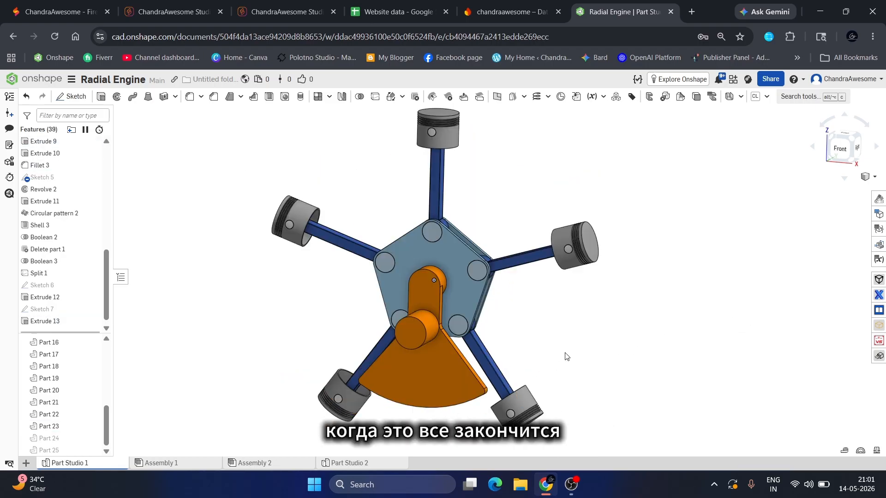
pyautogui.click(425, 395)
pyautogui.click(595, 334)
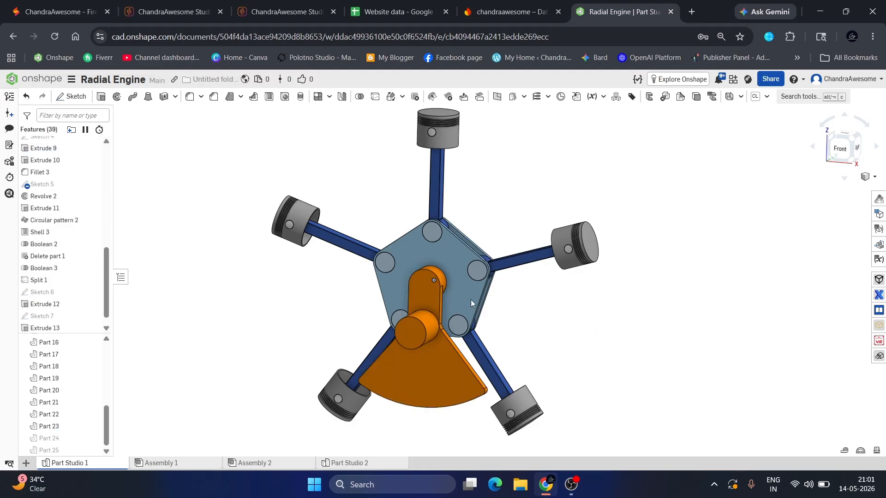
pyautogui.click(428, 270)
pyautogui.click(426, 286)
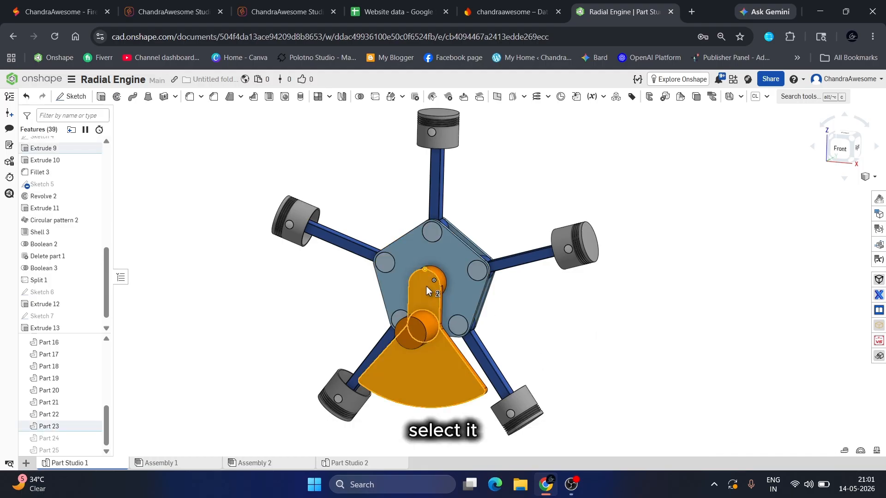
pyautogui.moveTo(422, 369); pyautogui.dragTo(292, 322)
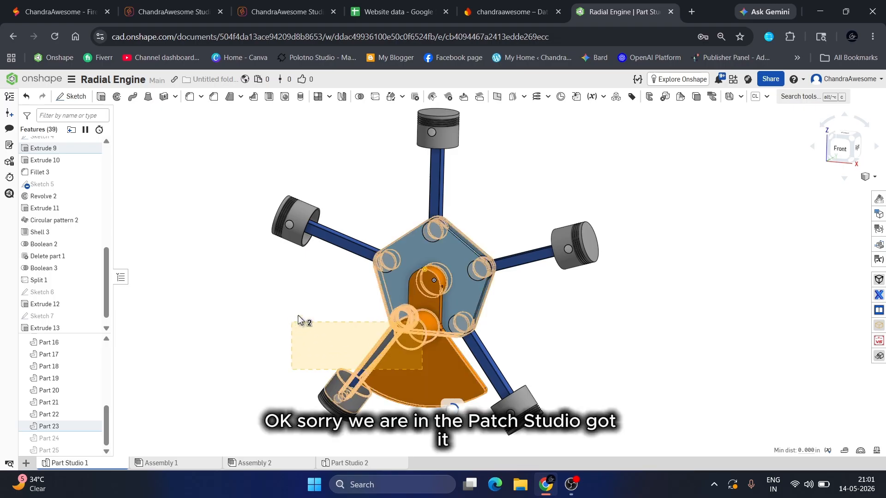
pyautogui.click(589, 347)
# Step: Examine how the crankshaft's arm and pin pass through the hub plates in the finished engine
pyautogui.moveTo(442, 340); pyautogui.dragTo(404, 344, button='right')
pyautogui.scroll(1, 450, 265)
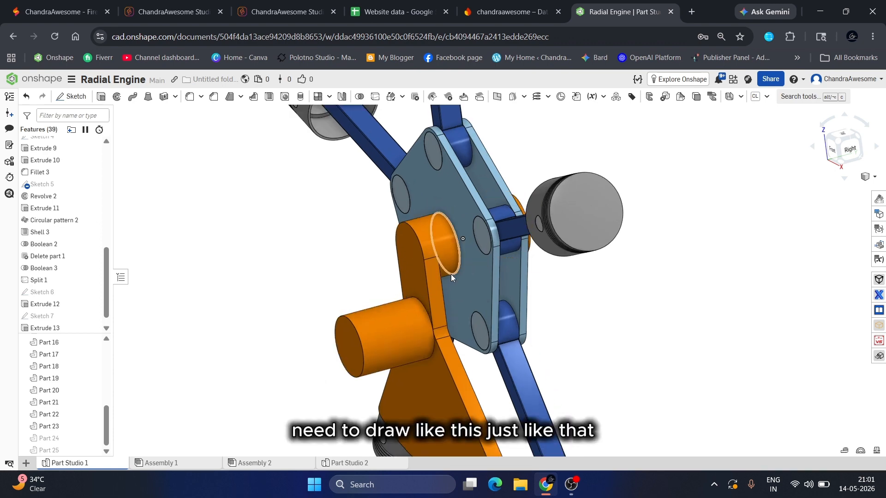
pyautogui.moveTo(480, 252); pyautogui.dragTo(395, 352, button='right')
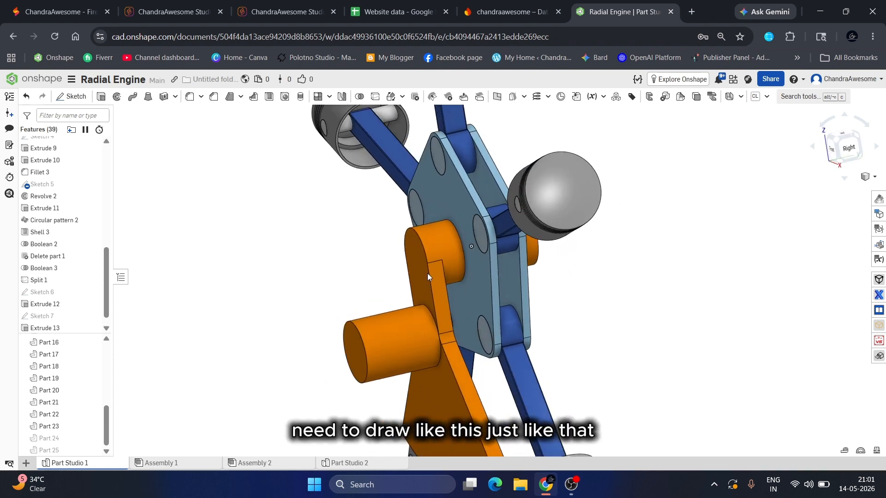
pyautogui.scroll(-3, 390, 295)
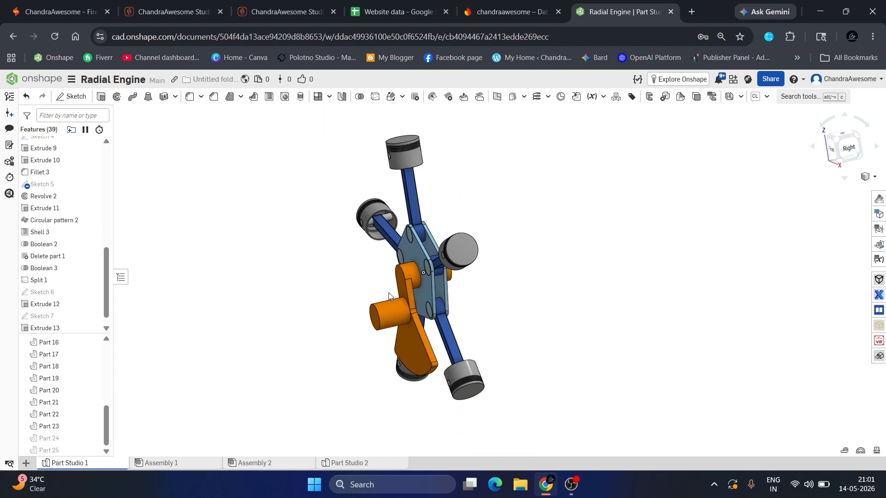
pyautogui.scroll(2, 400, 320)
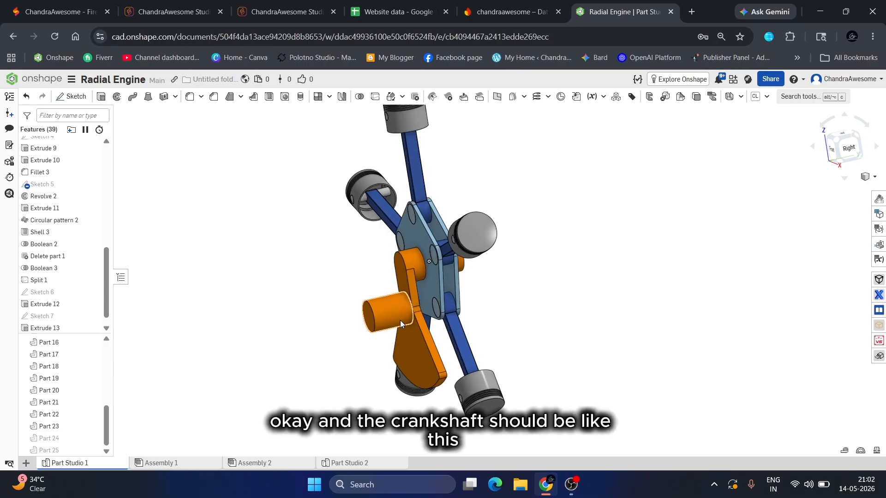
pyautogui.moveTo(400, 320); pyautogui.dragTo(414, 326, button='right')
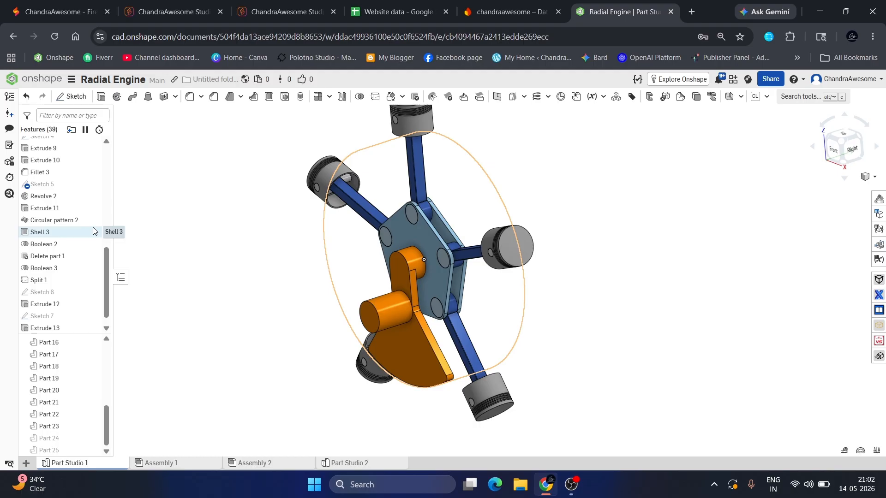
# Step: Show Sketch 5 and inspect its housing circle and cylinder profile from the front
pyautogui.click(92, 184)
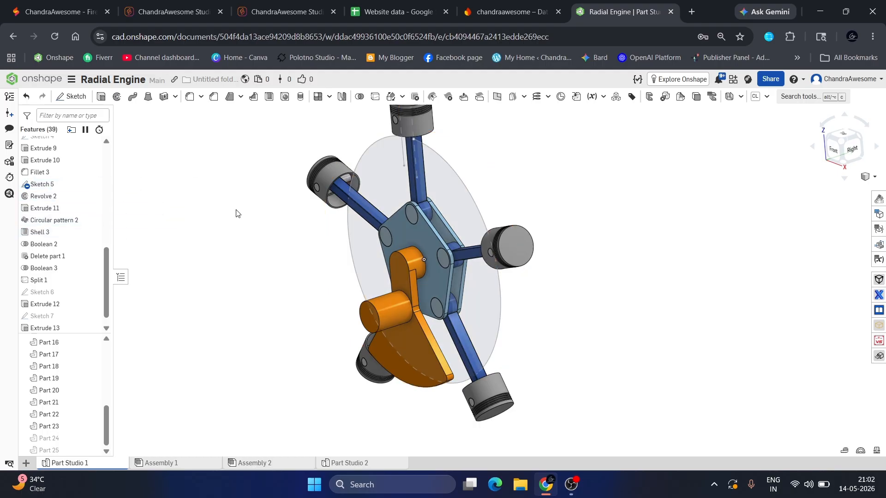
pyautogui.hotkey('shift', '1')
pyautogui.scroll(-3, 377, 169)
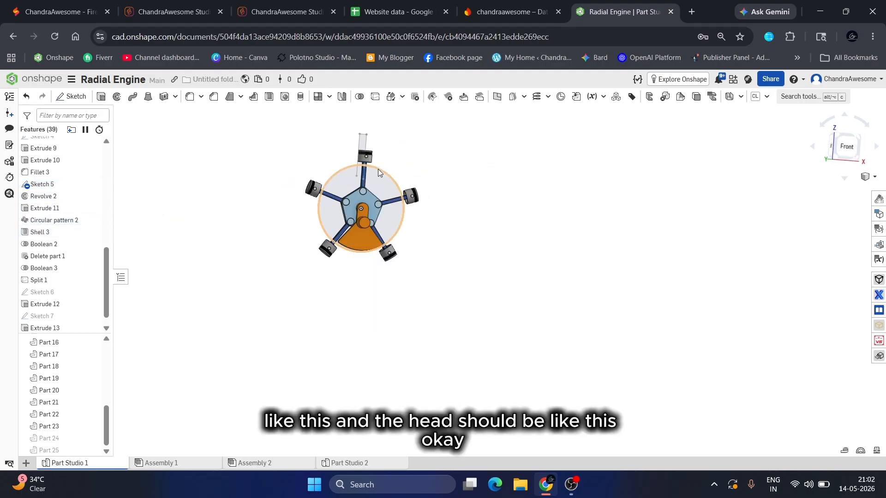
pyautogui.scroll(4, 365, 151)
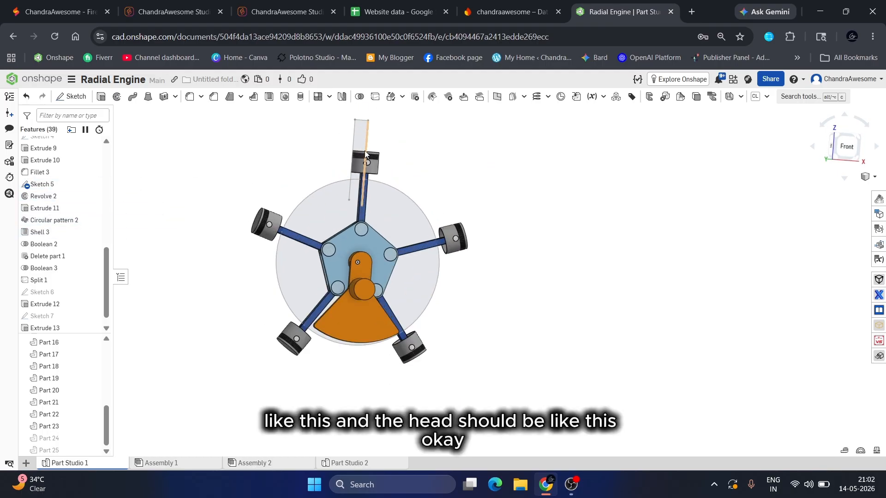
# Step: In Part Studio 2, start a Front plane sketch and draw a circle centred on the origin, about 6.44 in in diameter
pyautogui.click(341, 463)
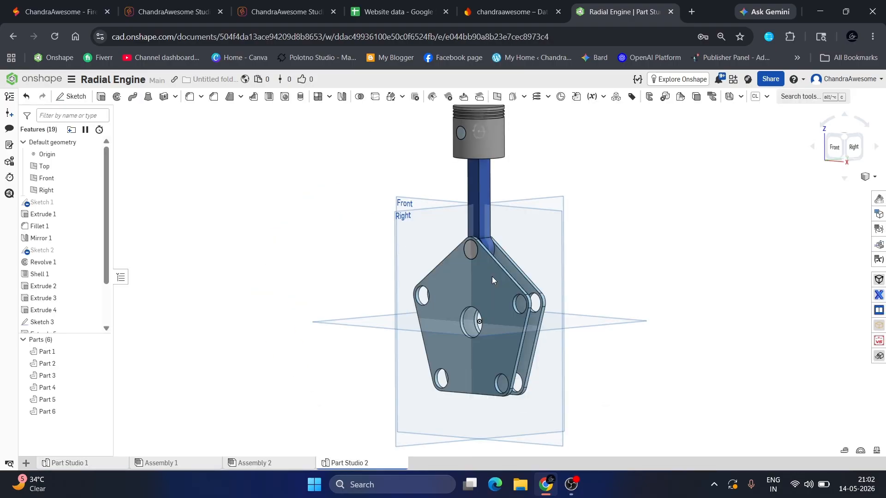
pyautogui.click(832, 154)
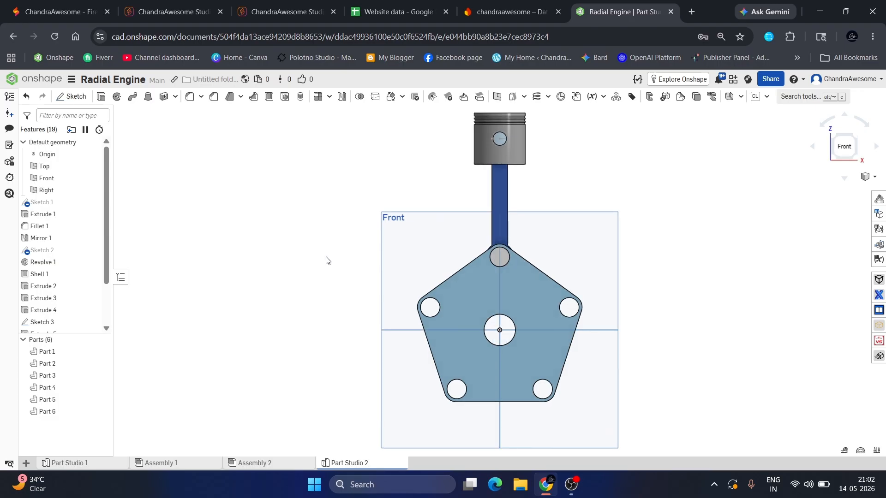
pyautogui.click(386, 258)
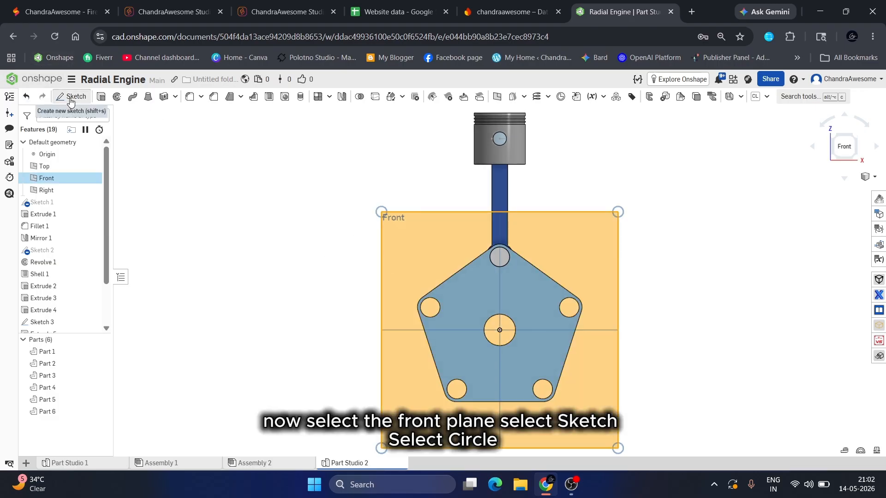
pyautogui.click(71, 98)
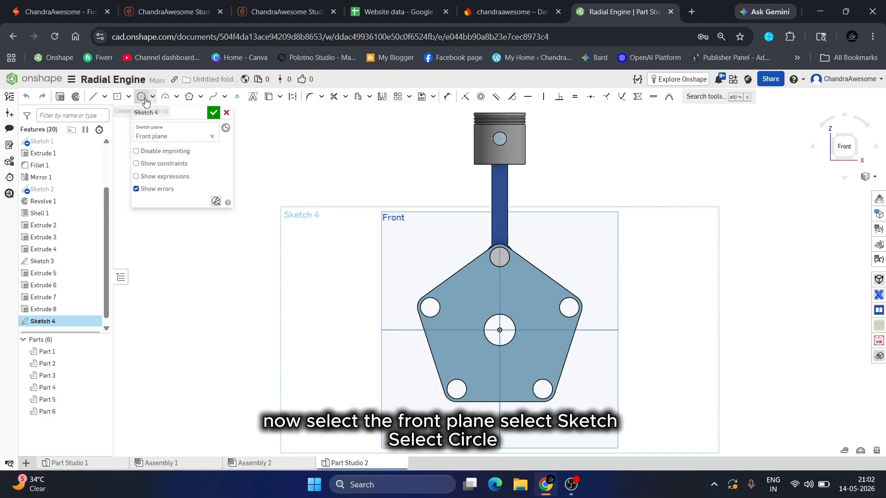
pyautogui.click(144, 97)
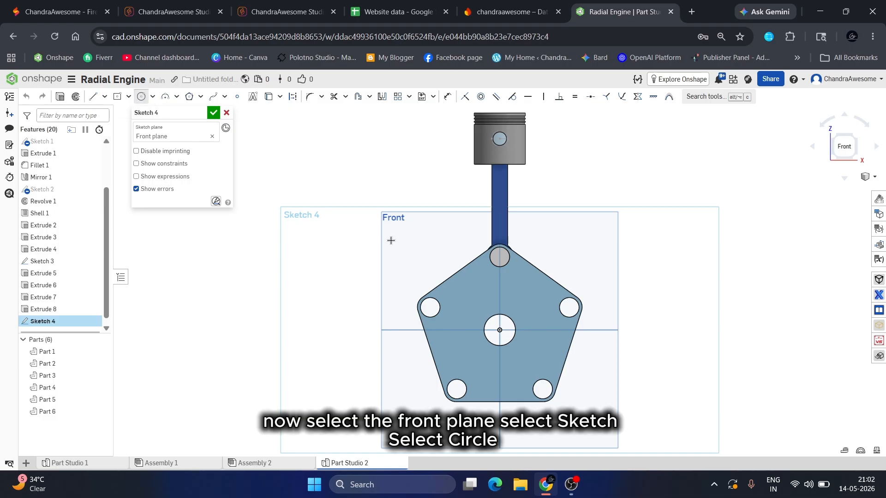
pyautogui.click(499, 330)
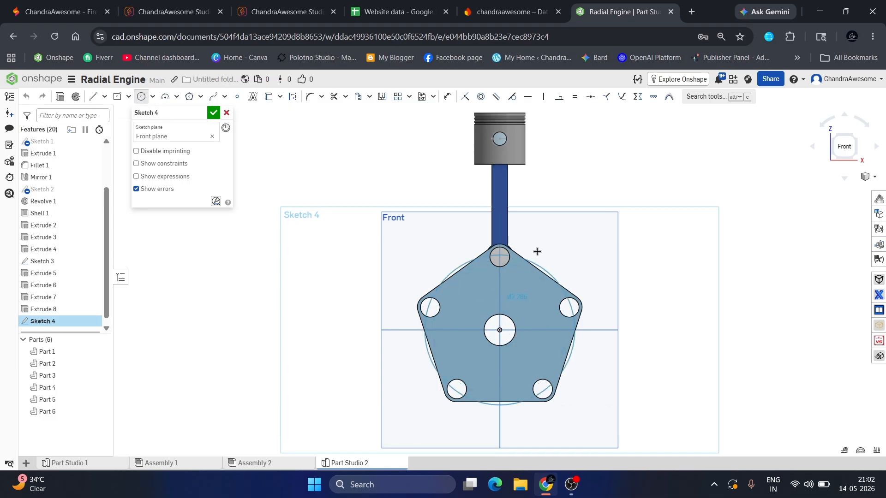
pyautogui.click(538, 209)
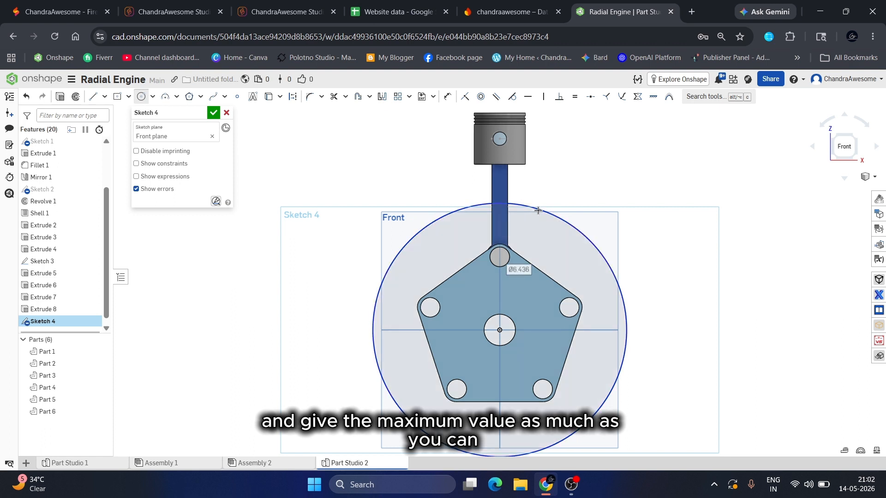
# Step: Dimension the large circle around the hub plate with a diameter of 6 in
pyautogui.press('d')
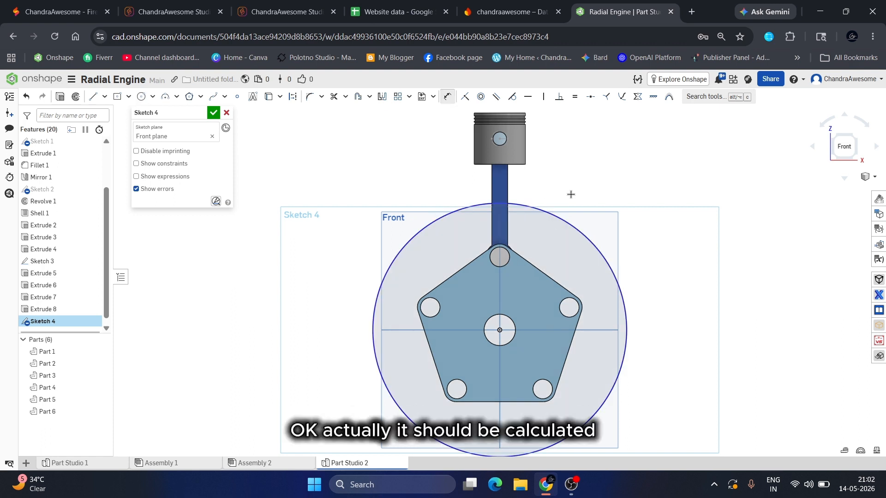
pyautogui.click(552, 217)
pyautogui.click(568, 244)
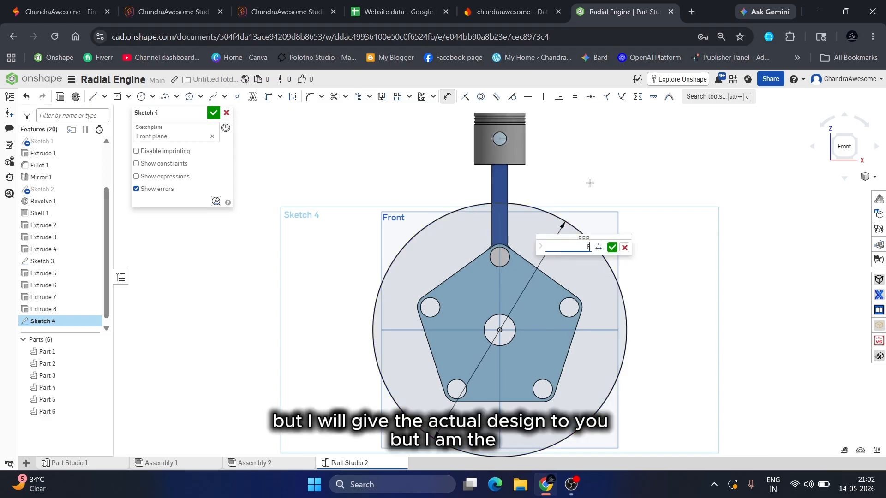
pyautogui.press('Return')
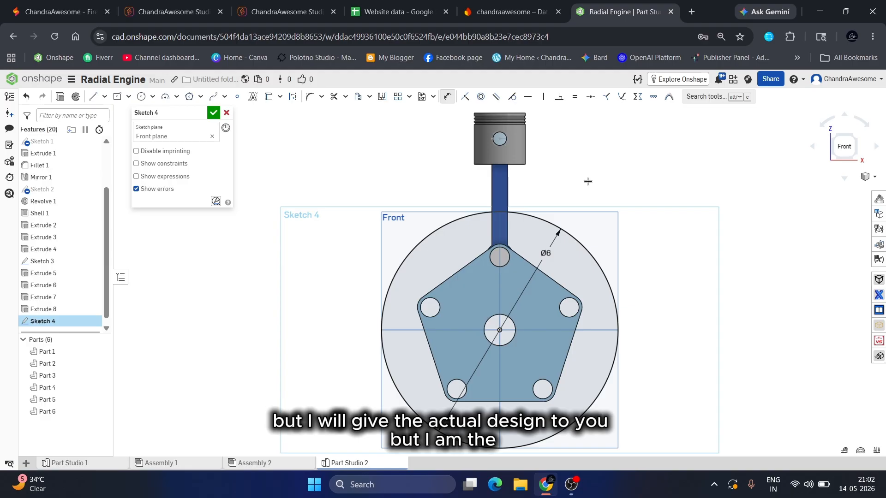
pyautogui.scroll(-2, 596, 191)
pyautogui.scroll(2, 613, 202)
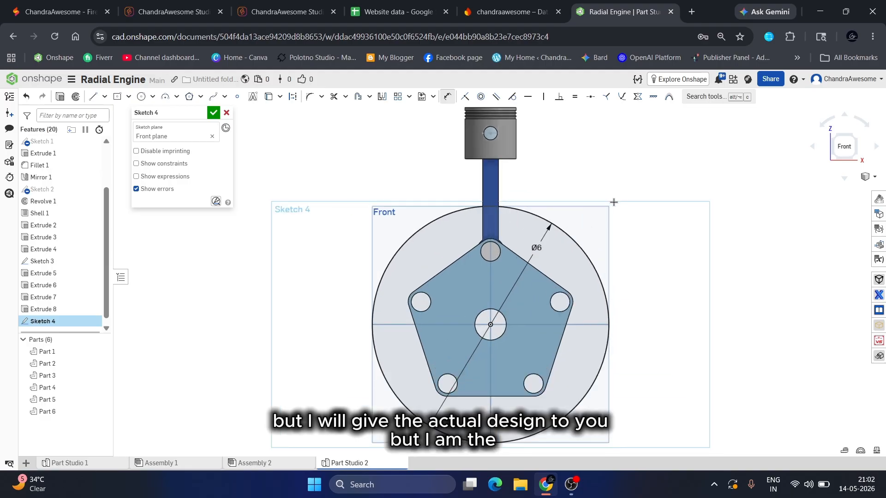
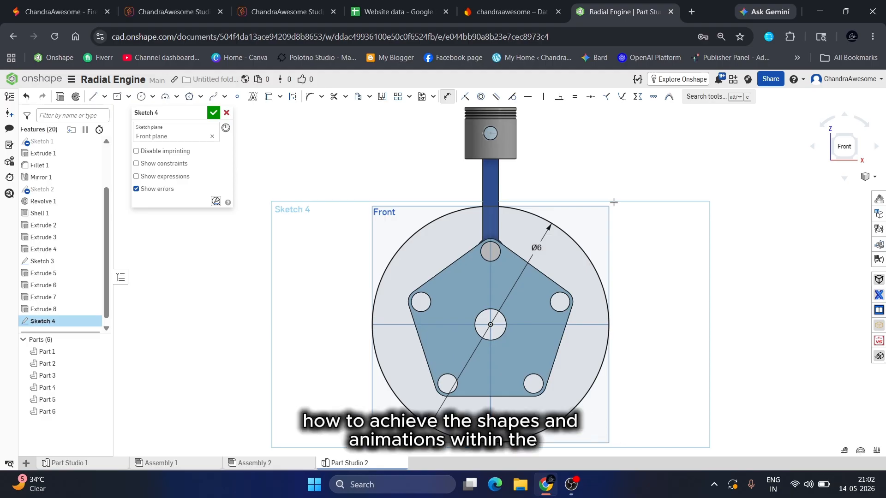
# Step: Change the large circle's diameter to 6.5 in
pyautogui.scroll(-2, 615, 217)
pyautogui.scroll(3, 618, 236)
pyautogui.scroll(-3, 618, 237)
pyautogui.scroll(2, 645, 244)
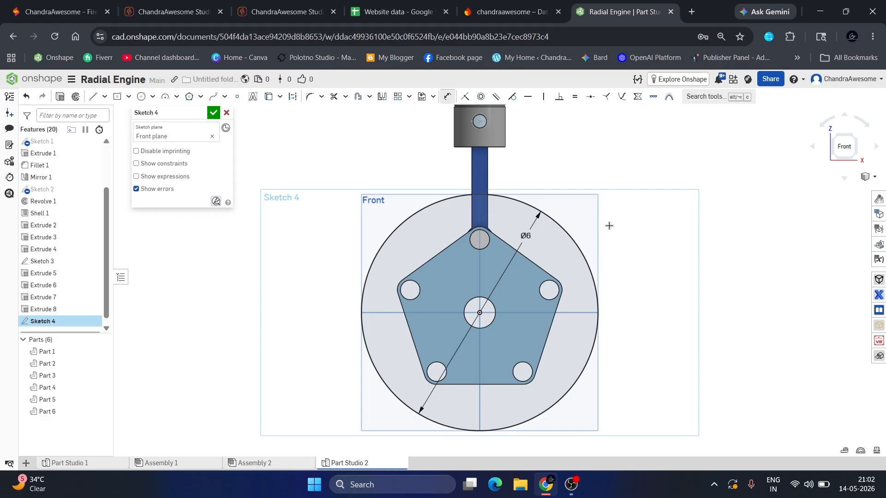
pyautogui.scroll(-3, 612, 227)
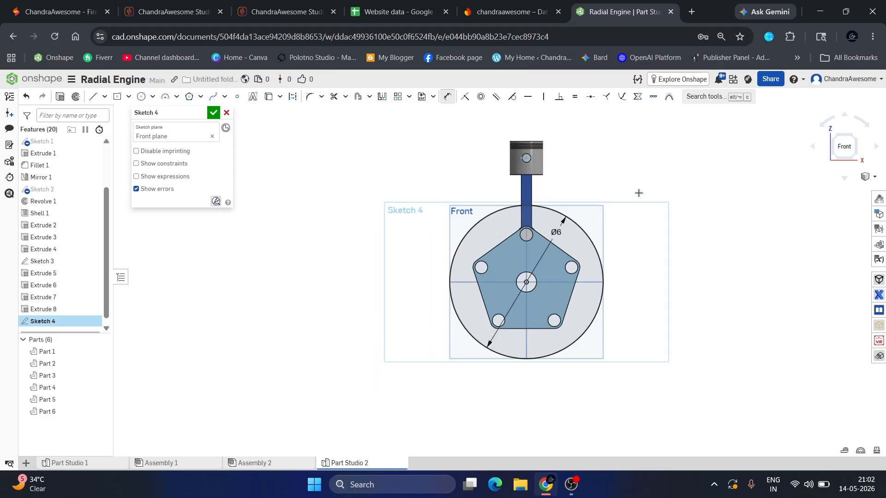
pyautogui.scroll(3, 639, 194)
pyautogui.doubleClick(511, 254)
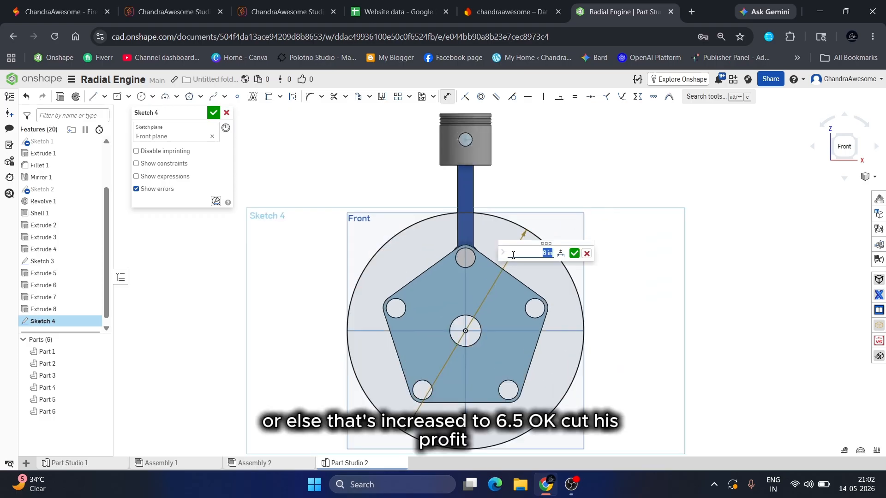
pyautogui.press('Up')
pyautogui.press('Up')
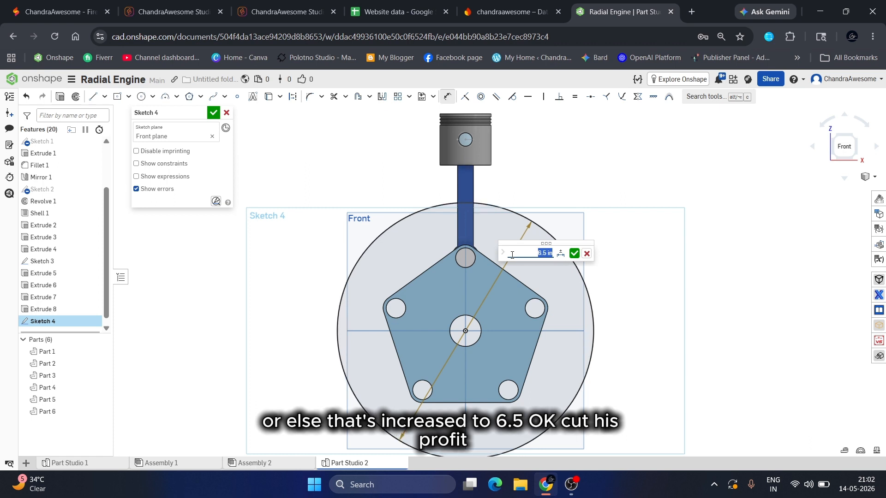
pyautogui.press('Return')
pyautogui.scroll(-3, 513, 255)
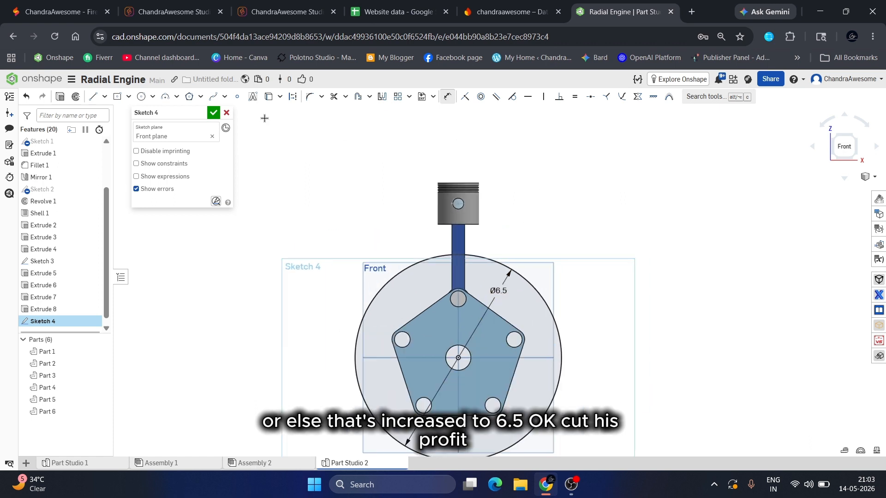
# Step: Draw a vertical line about 7.12 in long from the origin up past the piston and make it construction geometry
pyautogui.click(97, 97)
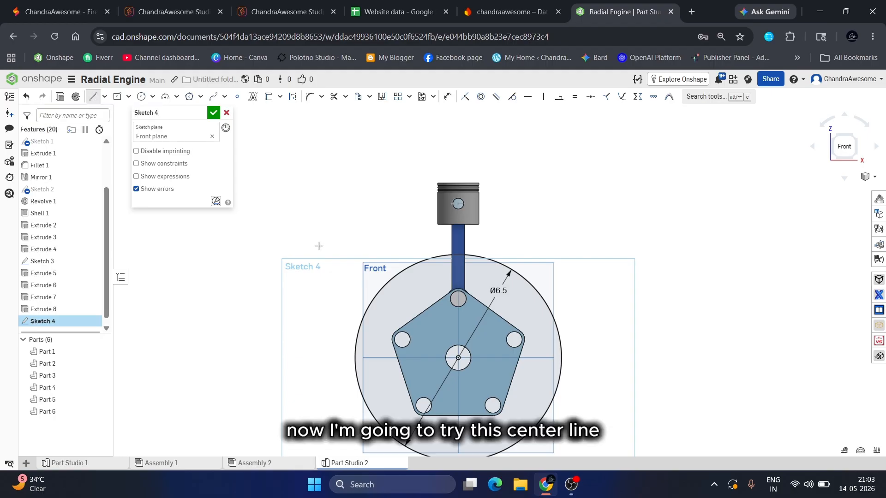
pyautogui.click(457, 358)
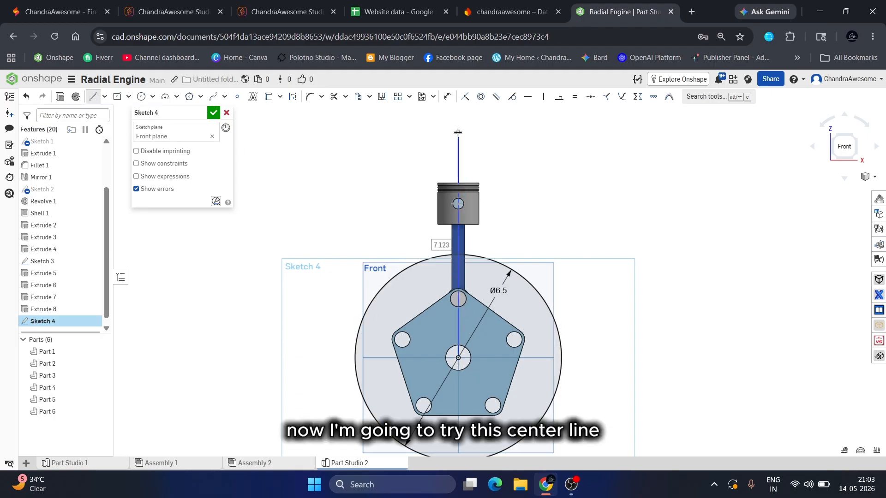
pyautogui.click(458, 132)
pyautogui.press('Escape')
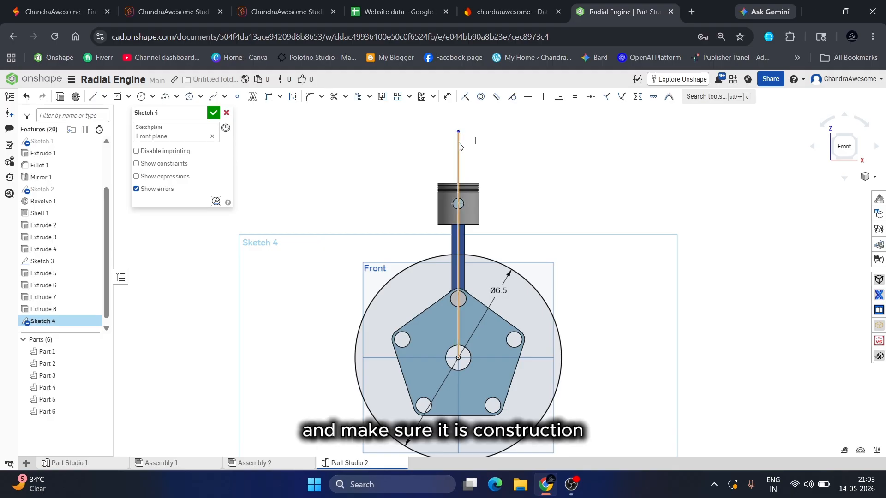
pyautogui.click(458, 146)
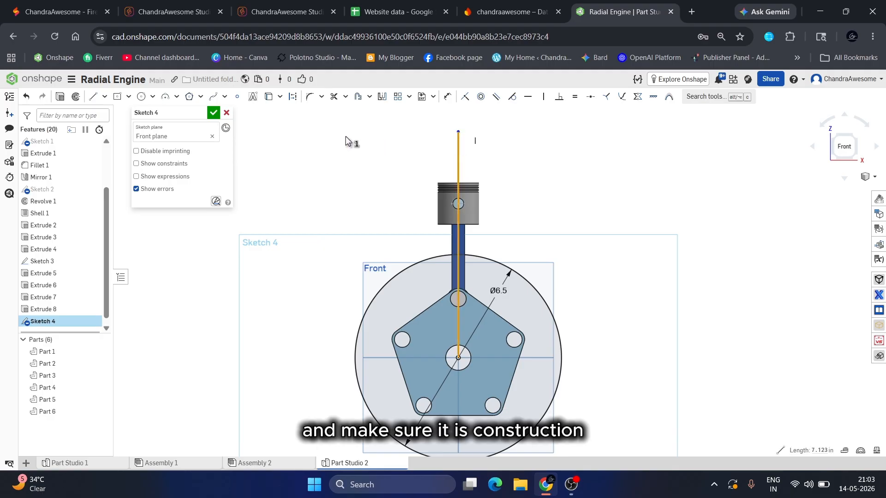
pyautogui.click(293, 98)
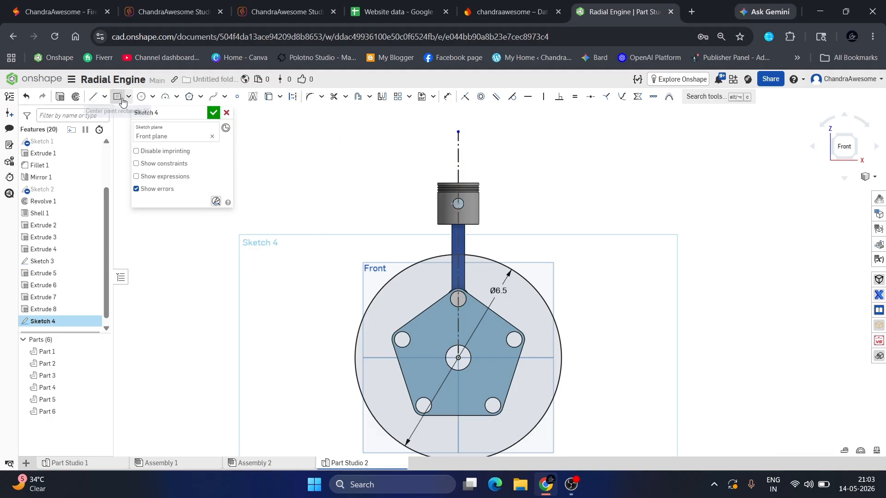
# Step: Draw a center point rectangle around the piston, centred where the construction line meets the top of the 6.5 in circle
pyautogui.click(464, 253)
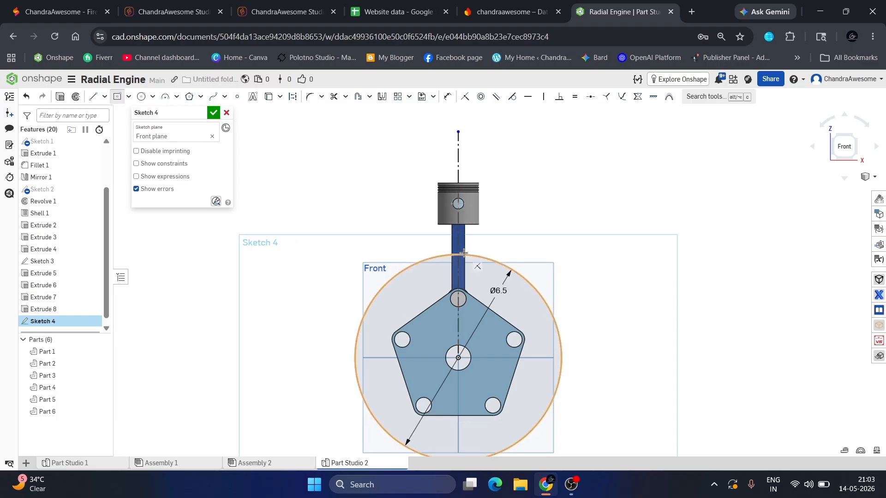
pyautogui.scroll(3, 464, 253)
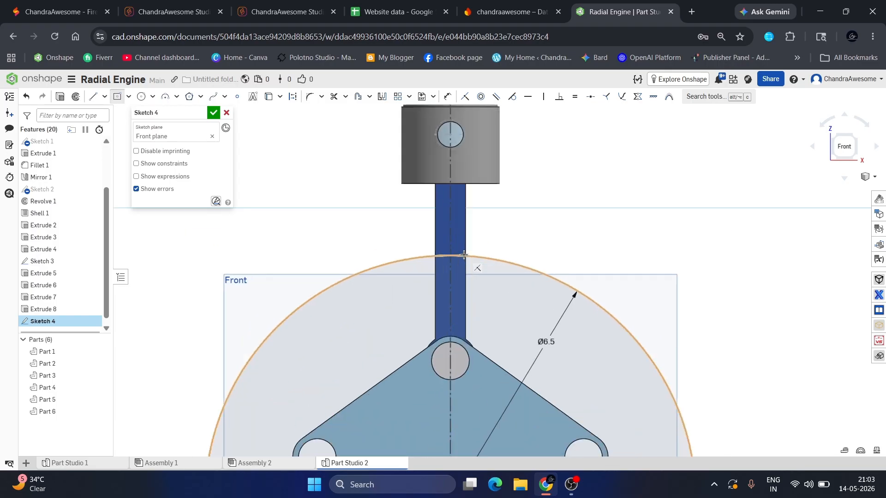
pyautogui.scroll(-3, 451, 254)
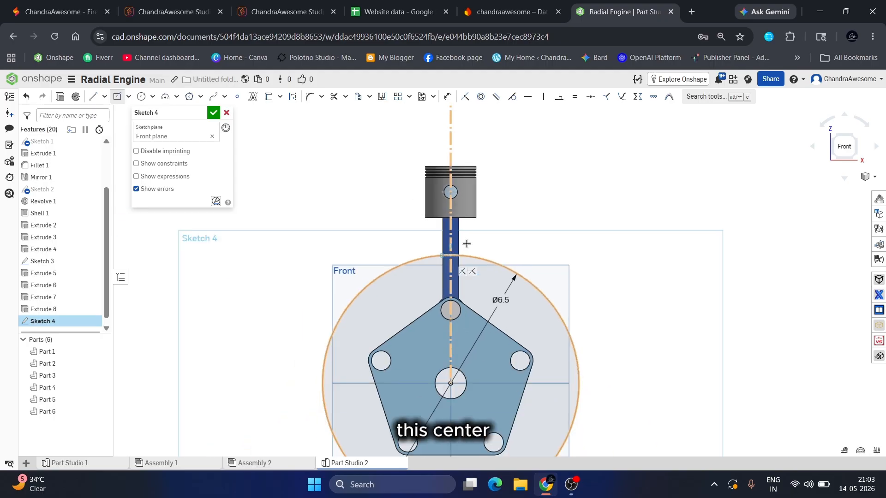
pyautogui.click(451, 254)
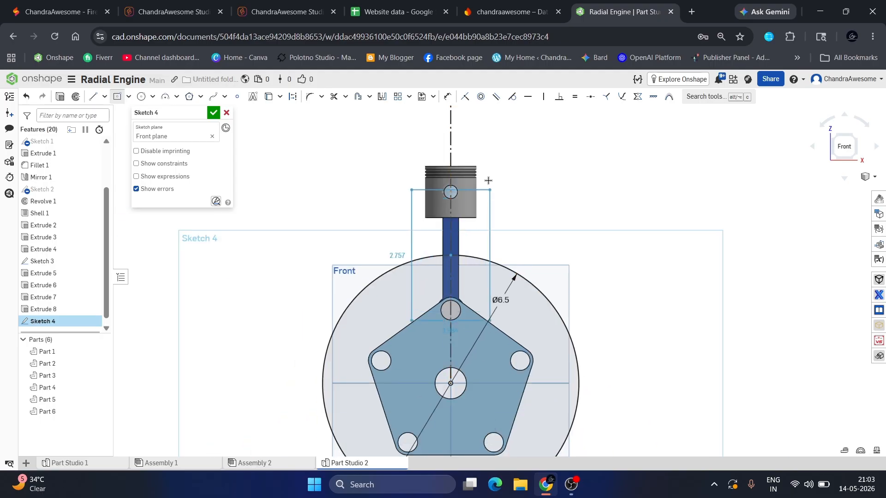
pyautogui.click(484, 135)
pyautogui.scroll(3, 511, 174)
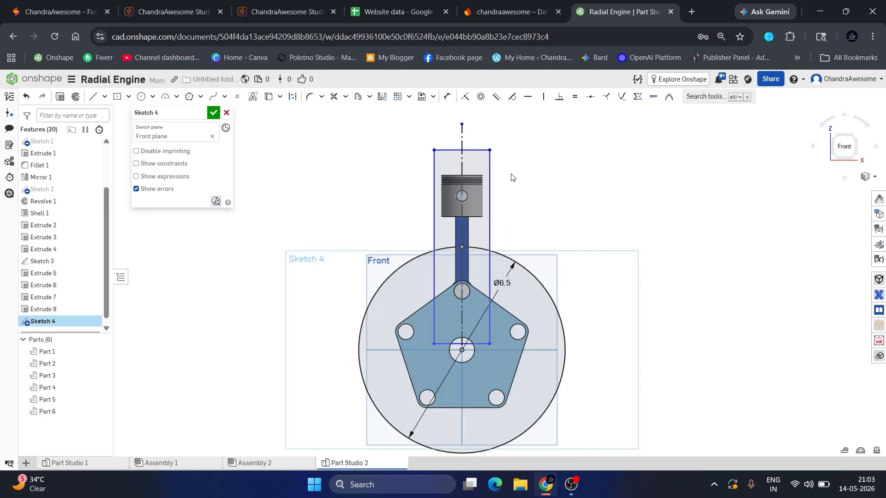
pyautogui.scroll(-2, 513, 178)
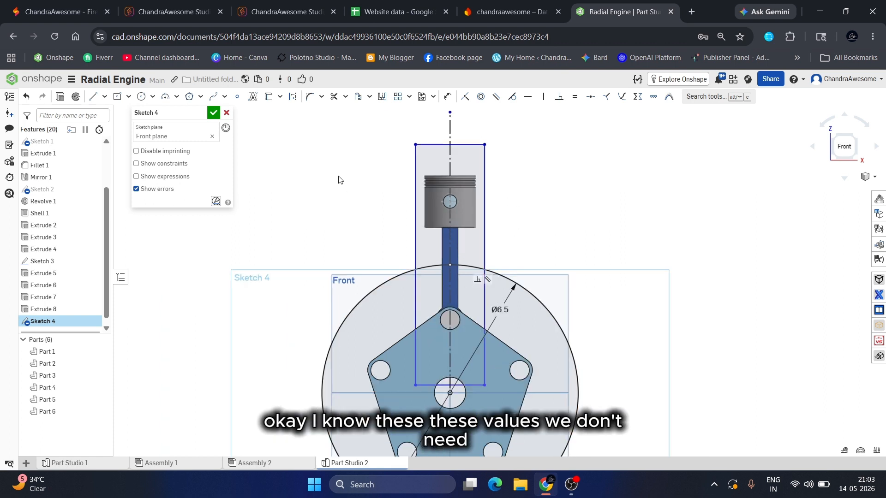
# Step: Trim away the rectangle's side segments and lower edge that lie inside the 6.5 in circle
pyautogui.click(331, 98)
pyautogui.click(414, 299)
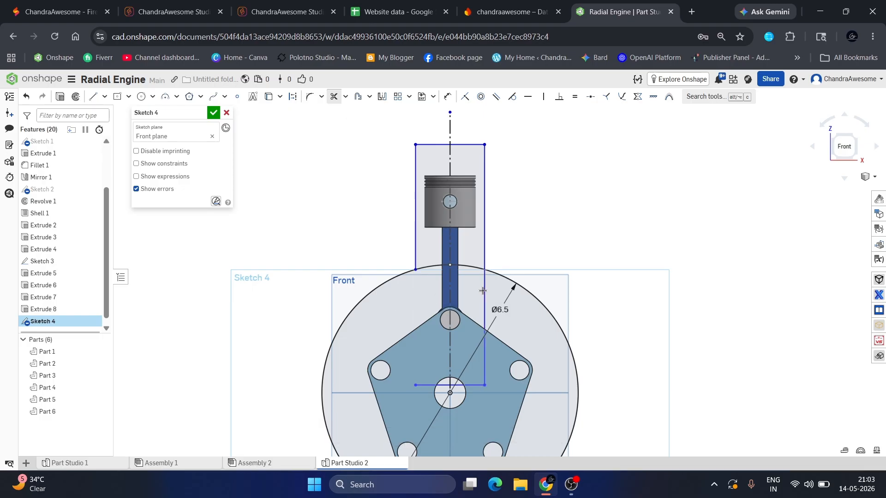
pyautogui.click(484, 291)
pyautogui.click(461, 385)
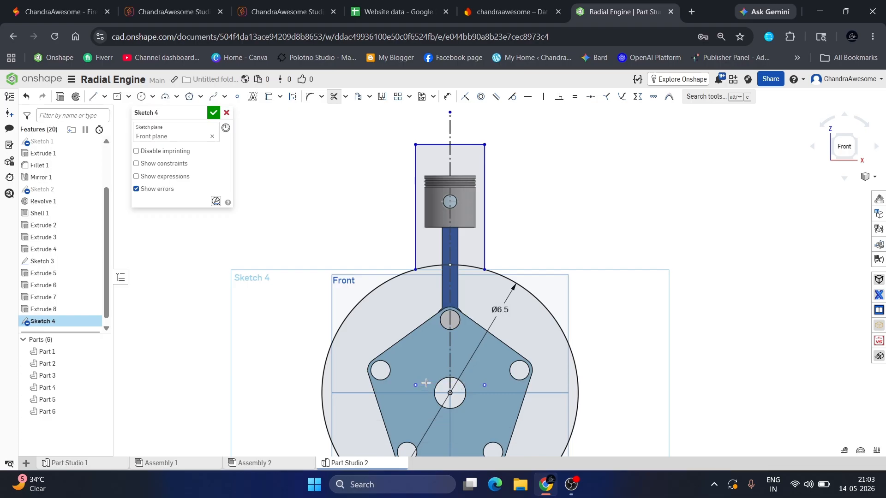
pyautogui.scroll(-3, 426, 383)
pyautogui.scroll(3, 464, 269)
# Step: Dimension the length of the cylinder outline's right side, try a value of 3 in and undo that value
pyautogui.press('d')
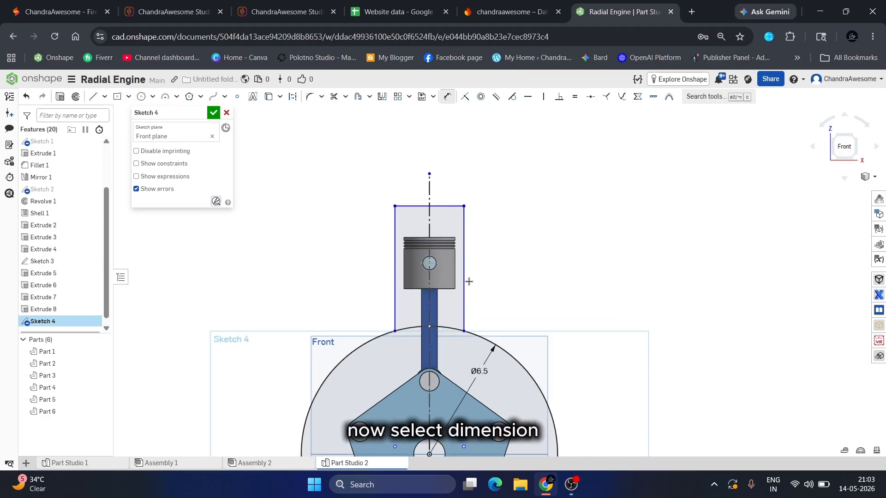
pyautogui.click(464, 277)
pyautogui.click(561, 277)
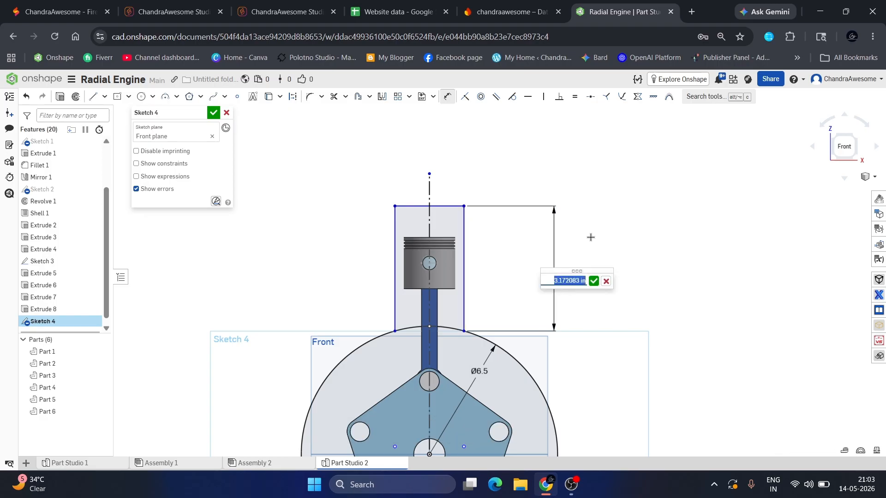
pyautogui.write('3')
pyautogui.press('Return')
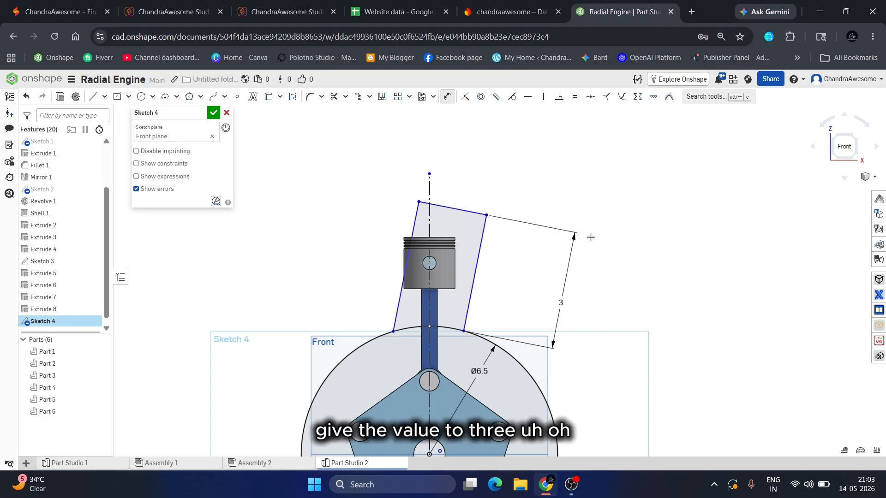
pyautogui.press('Escape')
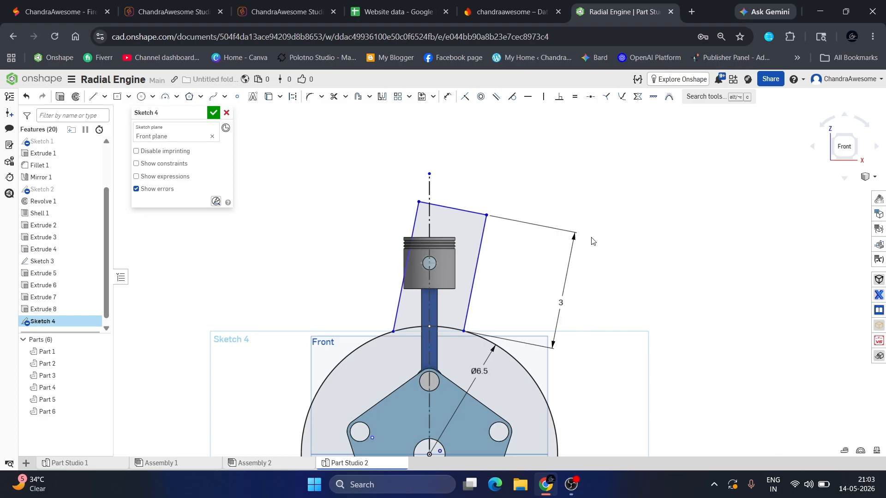
pyautogui.hotkey('ctrl', 'z')
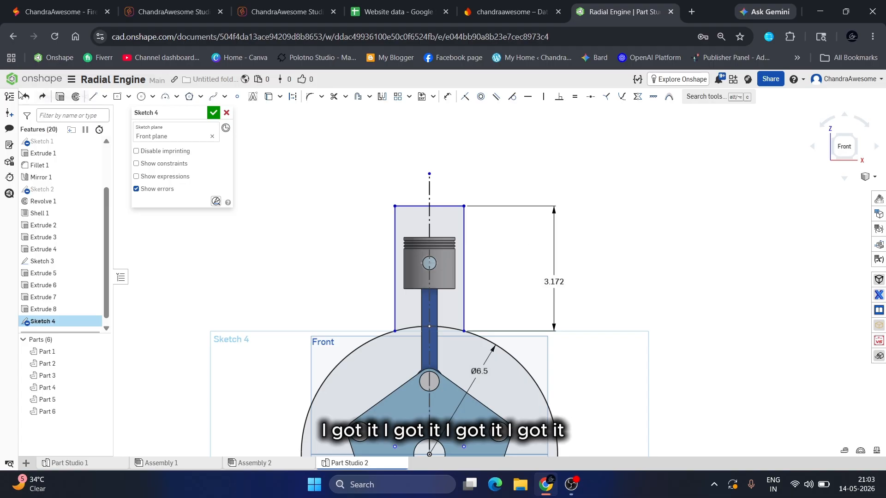
# Step: Draw a line joining the cylinder outline's two lower corners on the 6.5 in circle and make it construction geometry
pyautogui.click(93, 96)
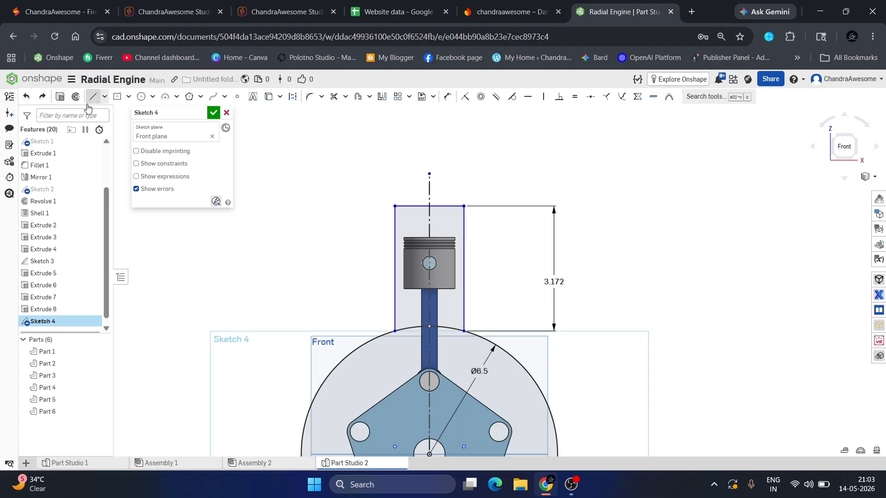
pyautogui.click(395, 331)
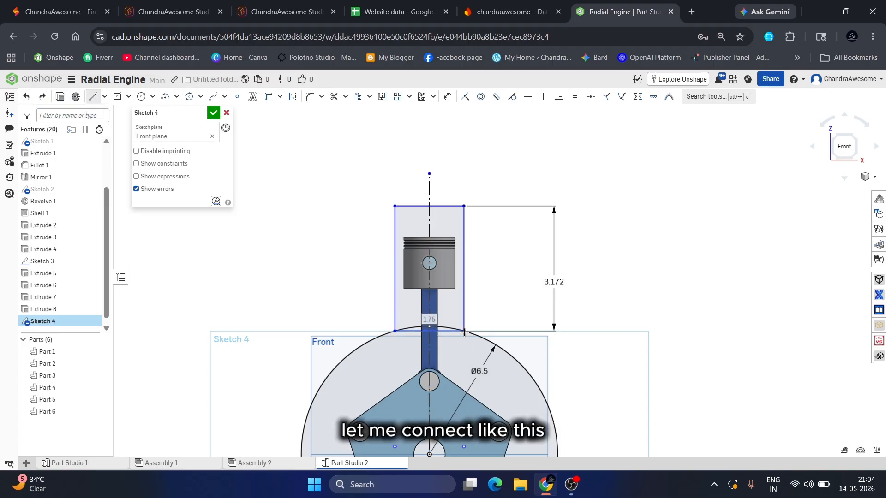
pyautogui.click(463, 331)
pyautogui.press('Escape')
pyautogui.click(450, 332)
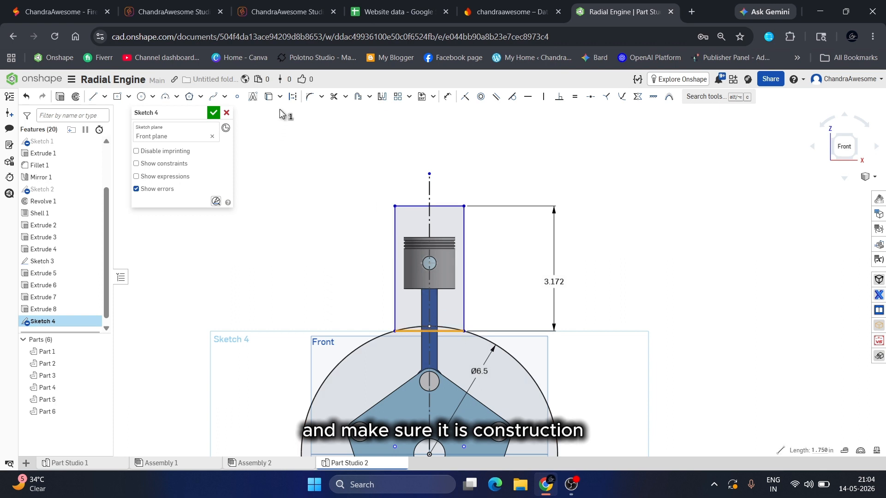
pyautogui.click(293, 97)
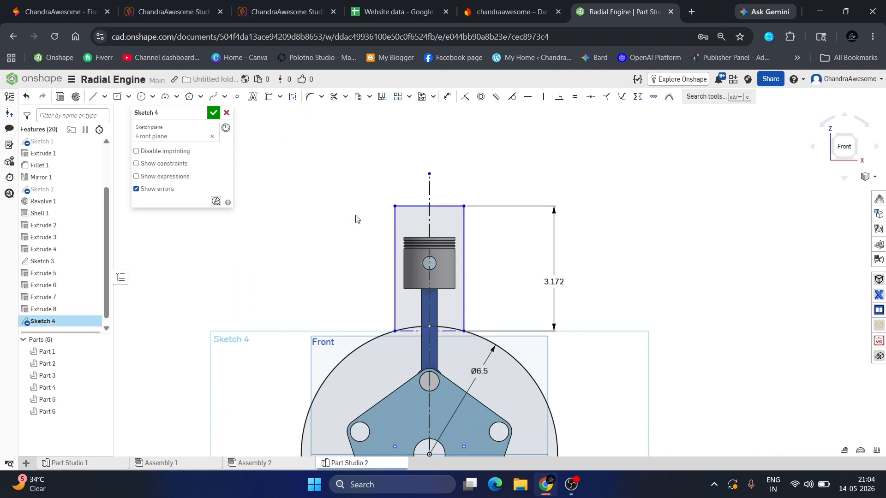
# Step: Try a length of 3 in for the cylinder outline's dimensioned side and undo that value
pyautogui.doubleClick(559, 283)
pyautogui.write('3')
pyautogui.press('Return')
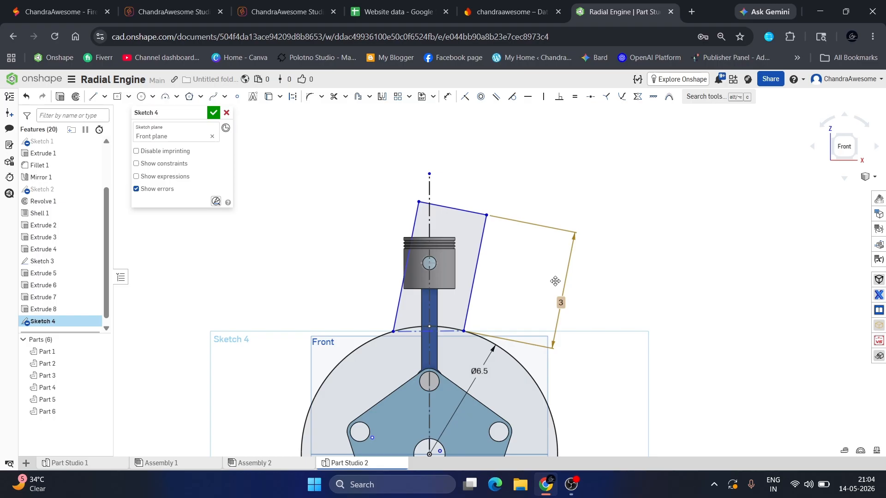
pyautogui.hotkey('ctrl', 'z')
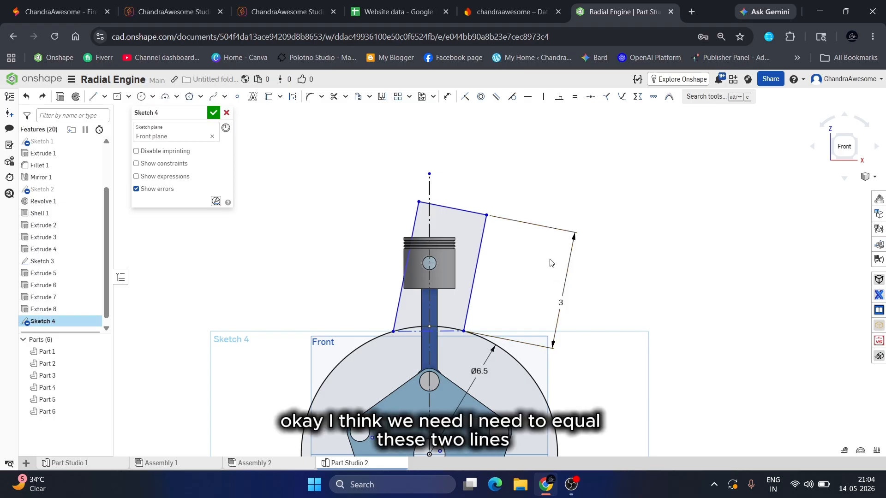
# Step: Constrain the cylinder outline's two long sides to equal length and set their length to 3 in
pyautogui.click(463, 233)
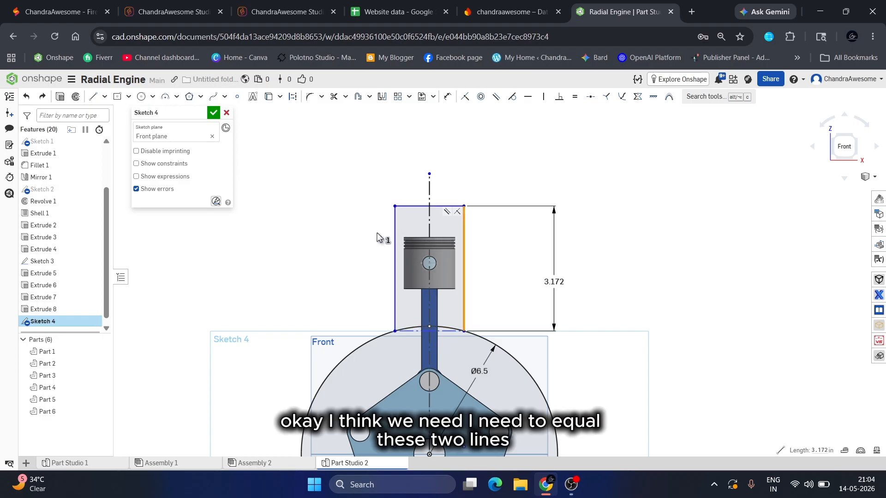
pyautogui.click(394, 231)
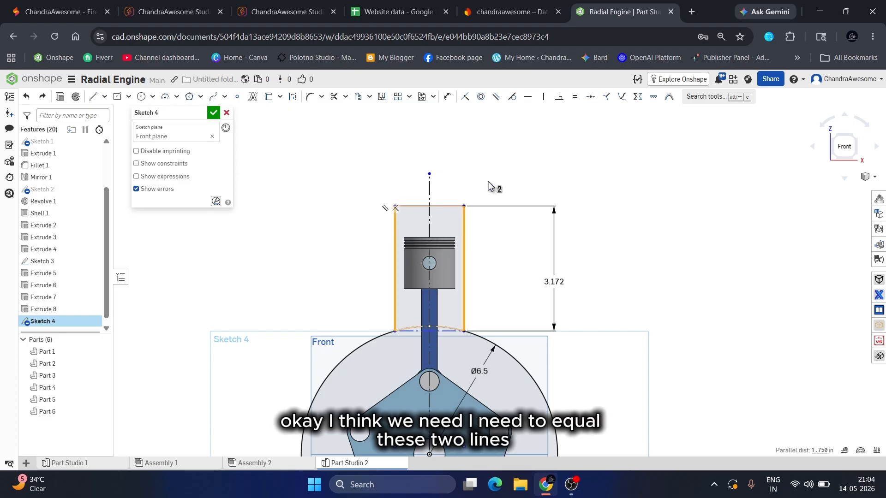
pyautogui.click(575, 98)
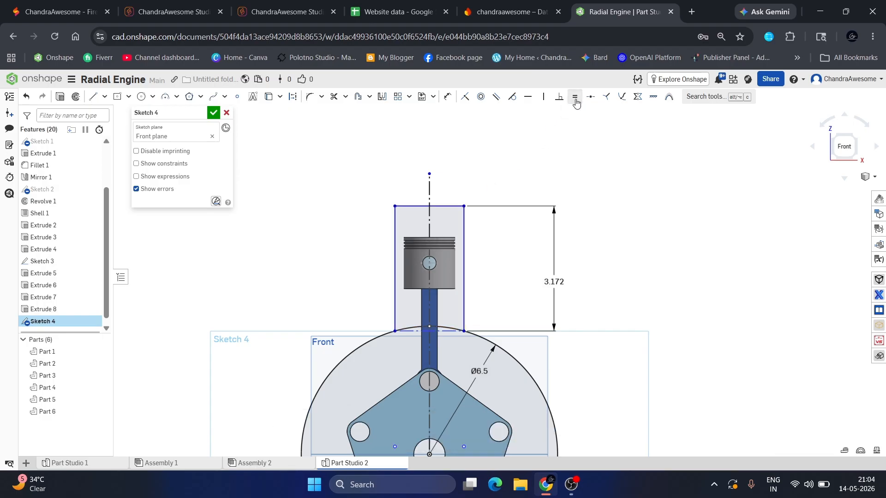
pyautogui.doubleClick(553, 281)
pyautogui.write('3')
pyautogui.press('Return')
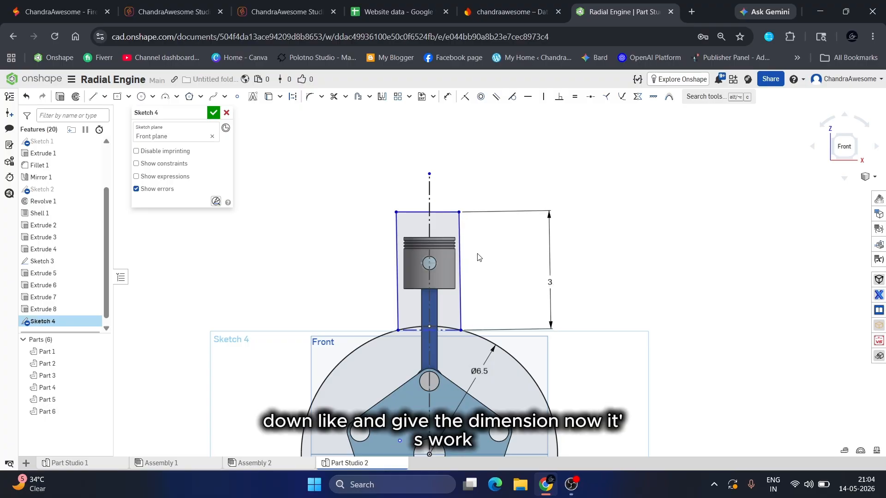
# Step: Try a length of 3.4 in for the cylinder outline's long sides
pyautogui.doubleClick(550, 282)
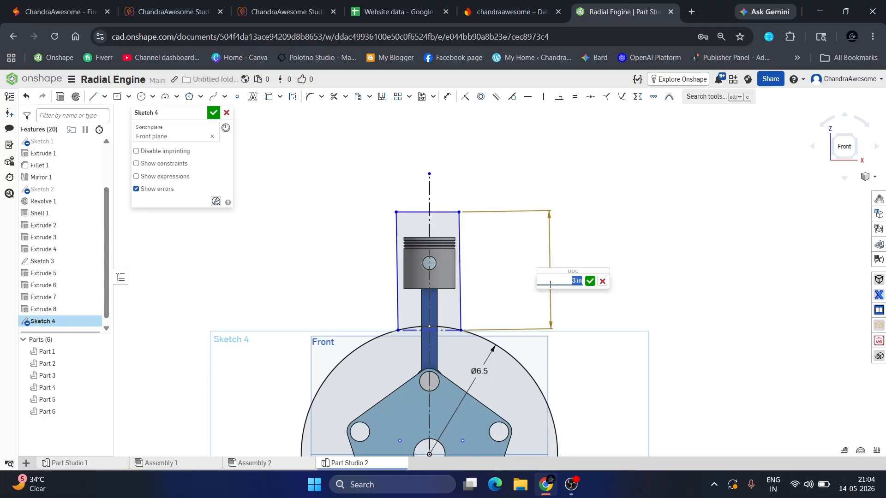
pyautogui.scroll(2, 550, 284)
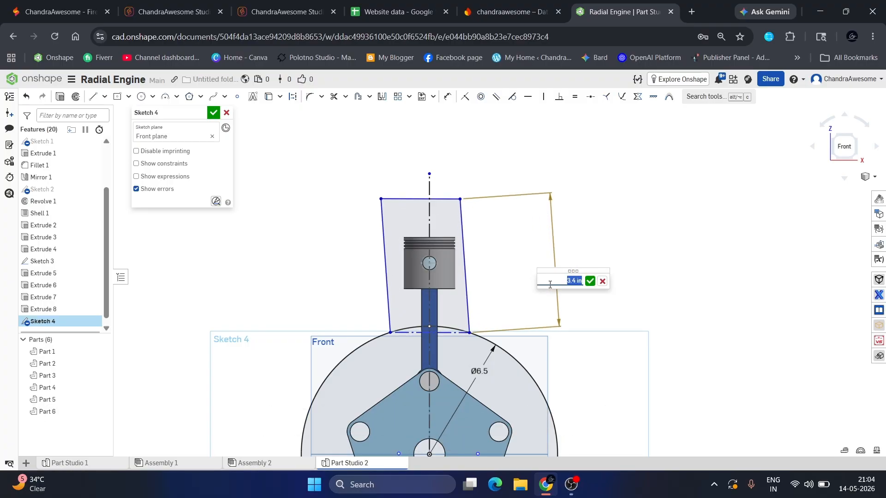
pyautogui.scroll(-2, 501, 262)
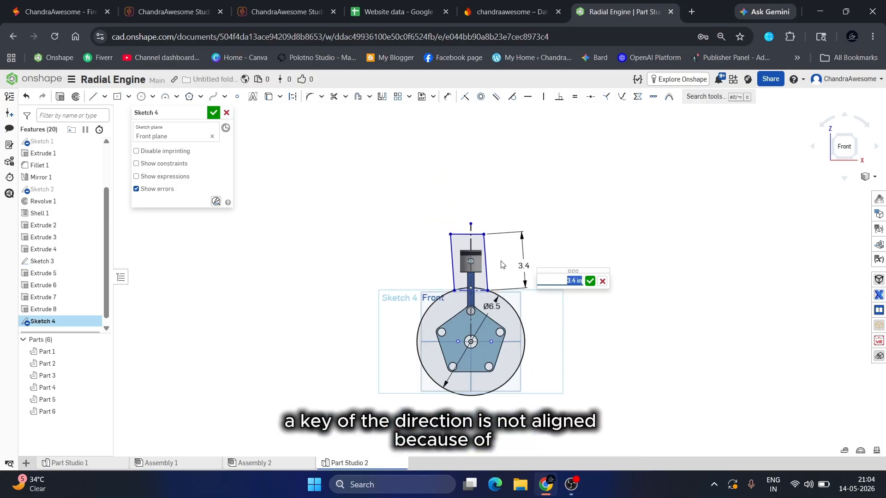
pyautogui.scroll(1, 502, 263)
pyautogui.press('Return')
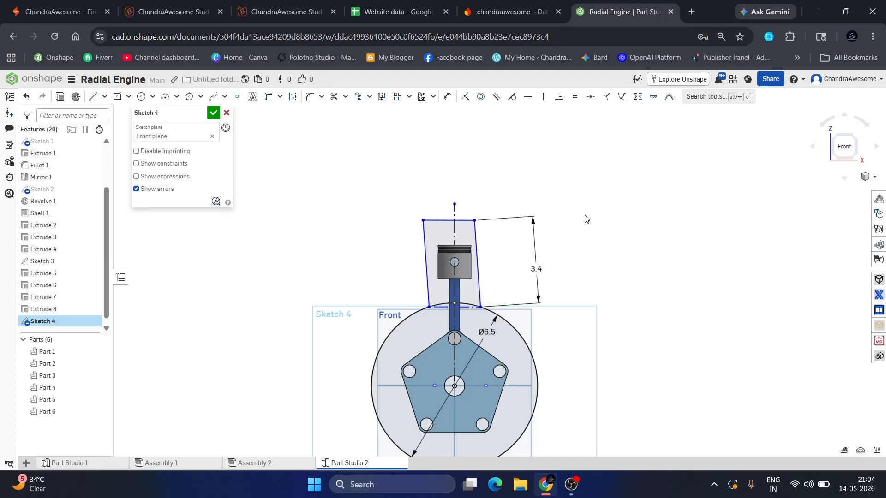
# Step: Undo the recent length edits on the cylinder outline and redo them up to the 3.2 in value
pyautogui.hotkey('ctrl', 'z')
pyautogui.hotkey('ctrl', 'z')
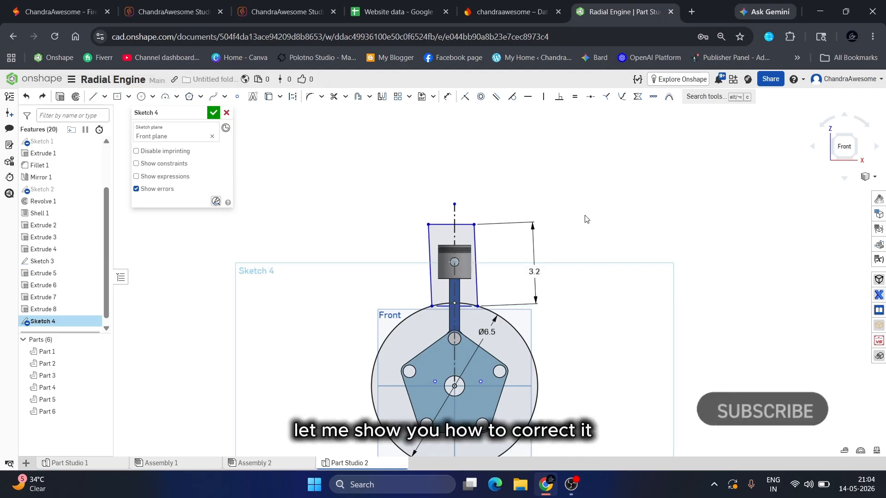
pyautogui.hotkey('ctrl', 'z')
pyautogui.hotkey('ctrl', 'z')
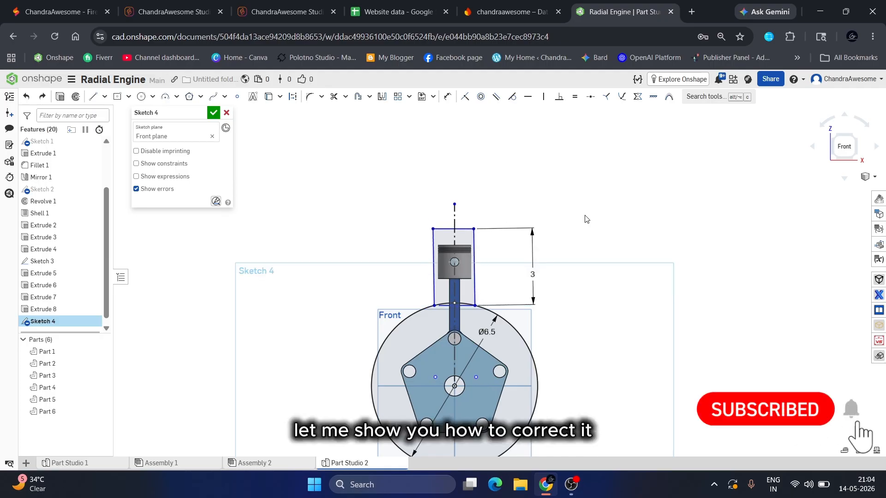
pyautogui.hotkey('ctrl', 'y')
pyautogui.hotkey('ctrl', 'y')
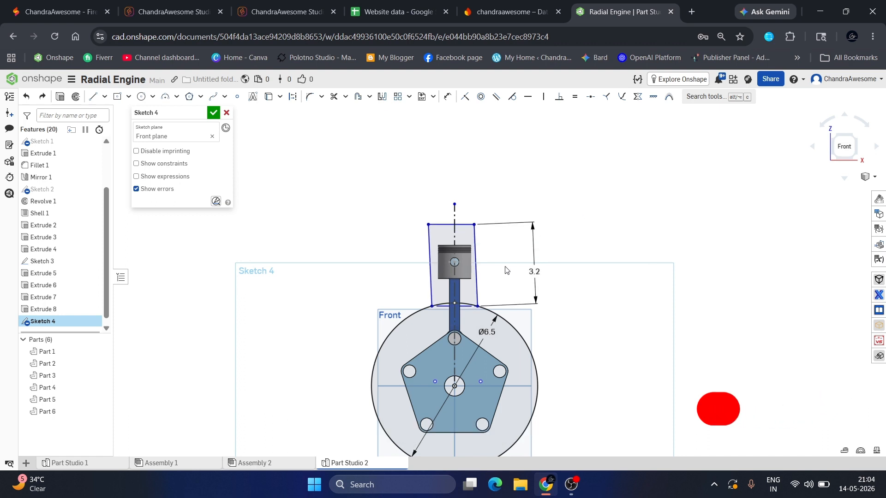
# Step: Constrain the cylinder outline's left side parallel to the connecting rod's straight left edge
pyautogui.scroll(3, 504, 266)
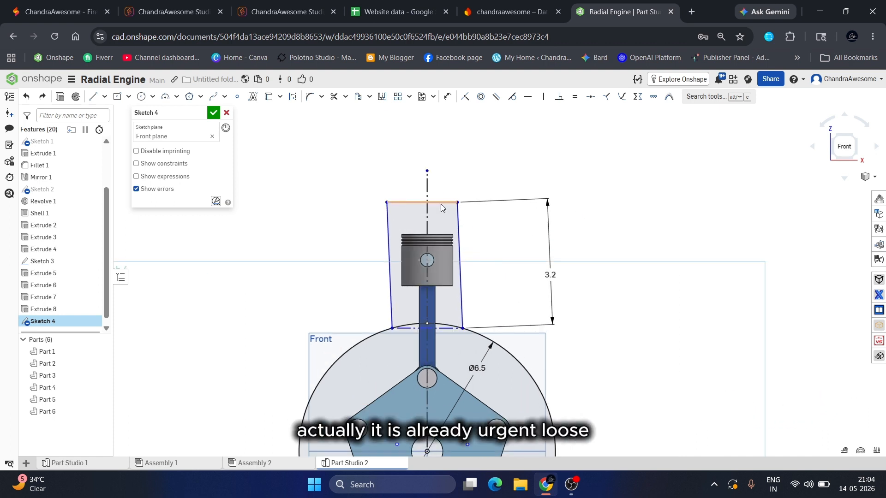
pyautogui.scroll(-1, 490, 281)
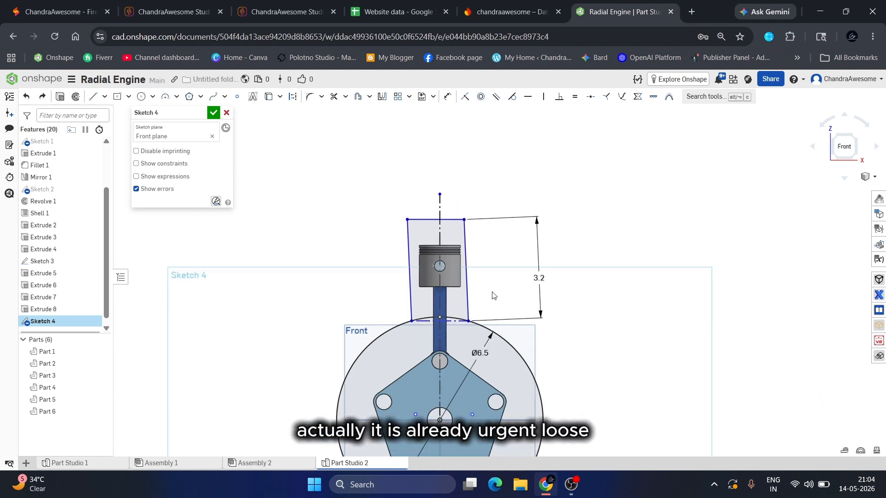
pyautogui.click(408, 236)
pyautogui.scroll(3, 438, 298)
pyautogui.click(427, 311)
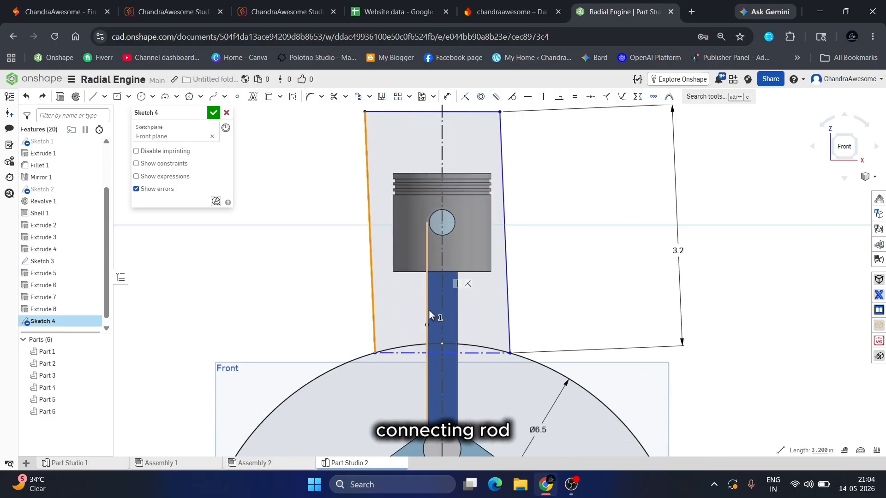
pyautogui.click(496, 96)
pyautogui.scroll(-2, 474, 292)
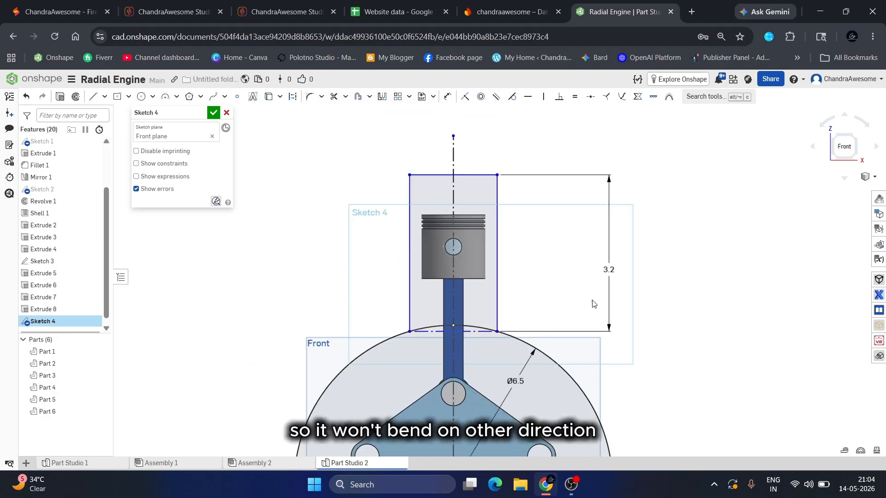
# Step: Set the length of the cylinder outline's long sides to 2.8 in
pyautogui.scroll(-1, 612, 268)
pyautogui.doubleClick(611, 270)
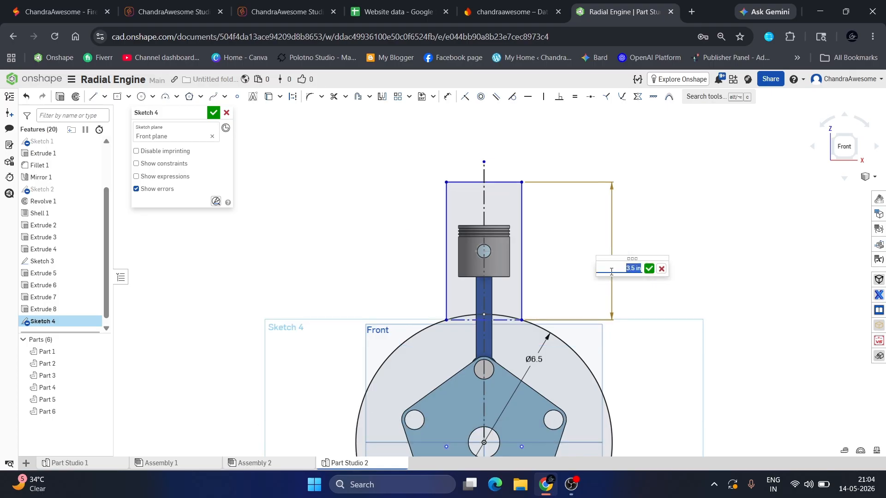
pyautogui.press('Down')
pyautogui.press('Down')
pyautogui.press('Down')
pyautogui.press('Down')
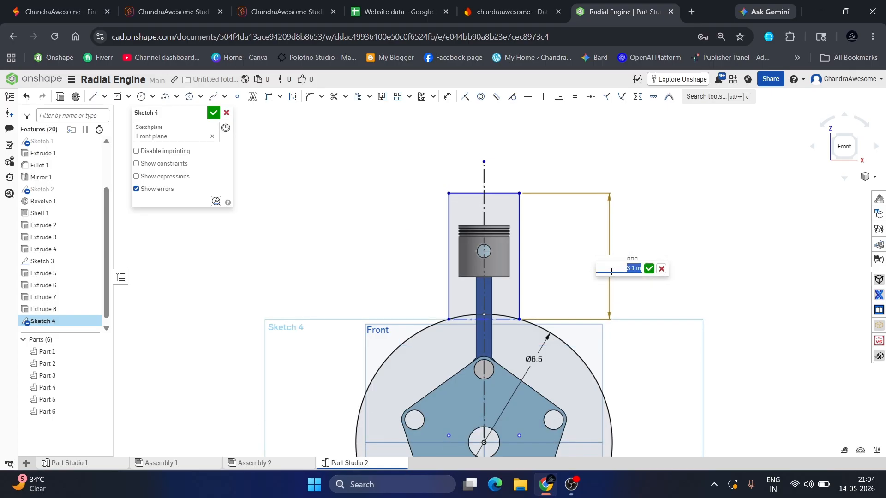
pyautogui.press('Down')
pyautogui.press('Down')
pyautogui.press('Down')
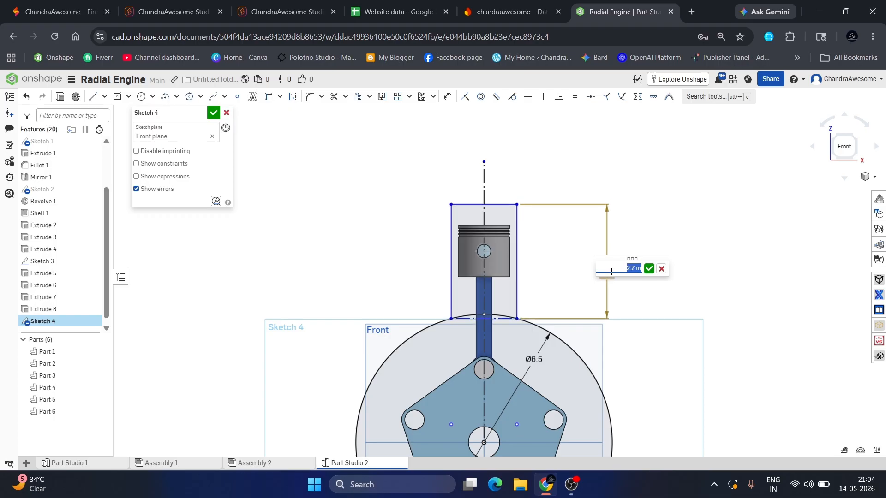
pyautogui.press('Up')
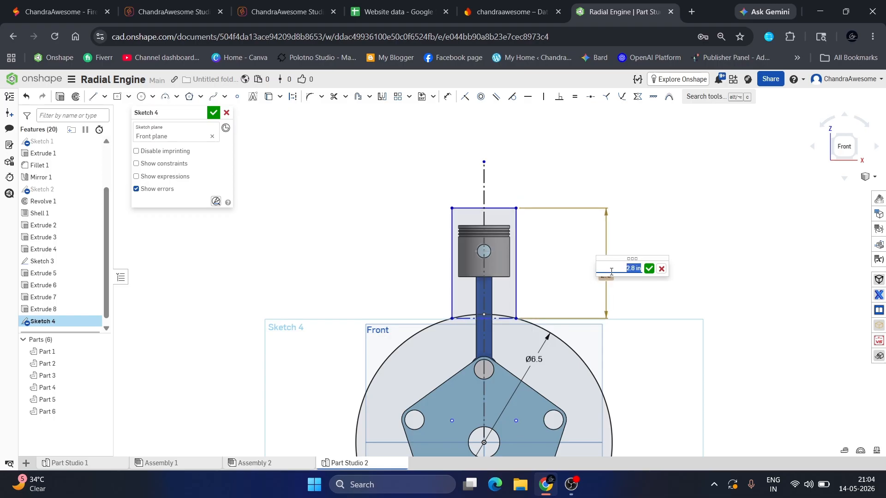
pyautogui.press('Return')
# Step: Dimension the width of the cylinder outline along its top edge and set it to 1.8 in
pyautogui.scroll(2, 520, 297)
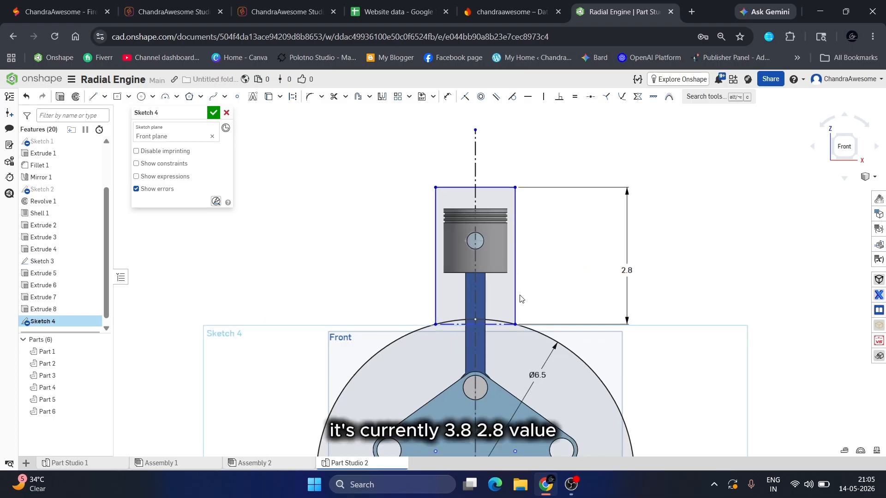
pyautogui.press('u')
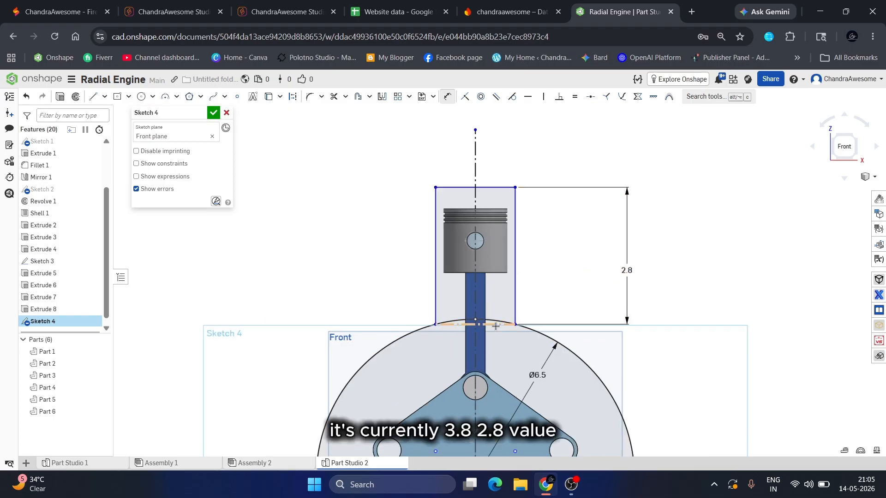
pyautogui.click(485, 187)
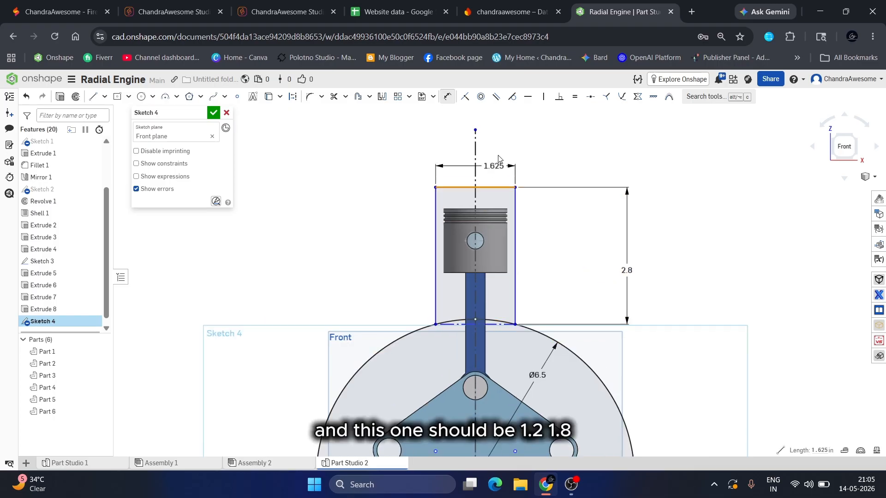
pyautogui.click(494, 166)
pyautogui.write('1.2')
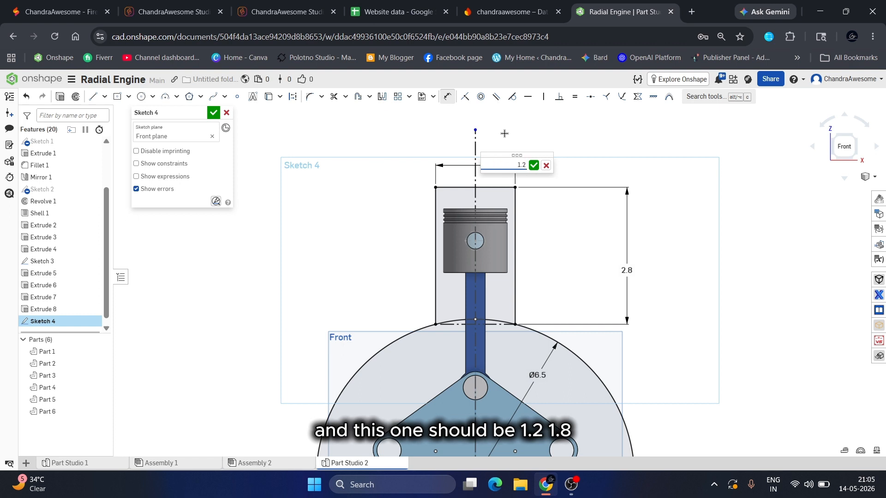
pyautogui.write('.8')
pyautogui.press('Return')
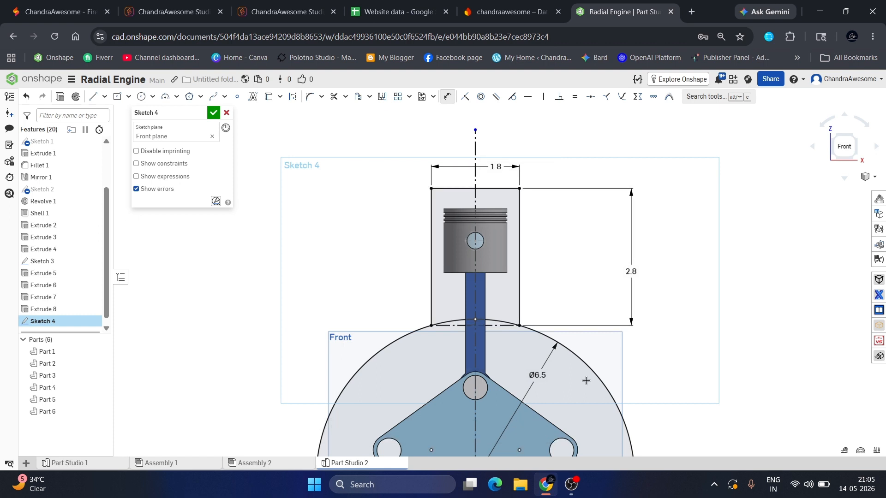
# Step: Set the cylinder outline's width to 1.4 in so it fits closely around the piston
pyautogui.scroll(-3, 570, 369)
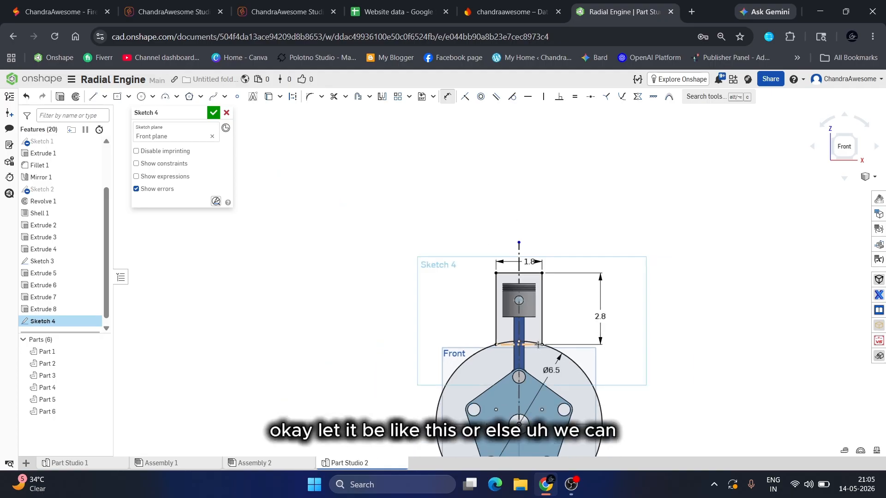
pyautogui.scroll(2, 557, 312)
pyautogui.scroll(3, 557, 312)
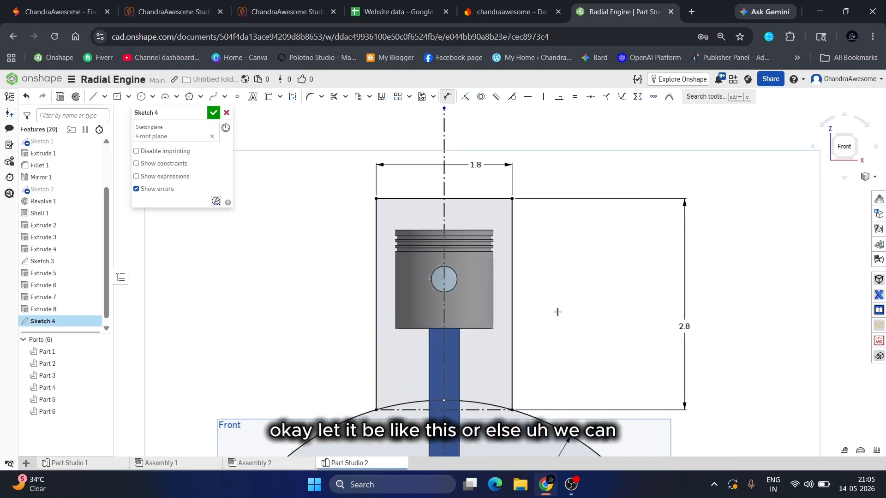
pyautogui.doubleClick(475, 165)
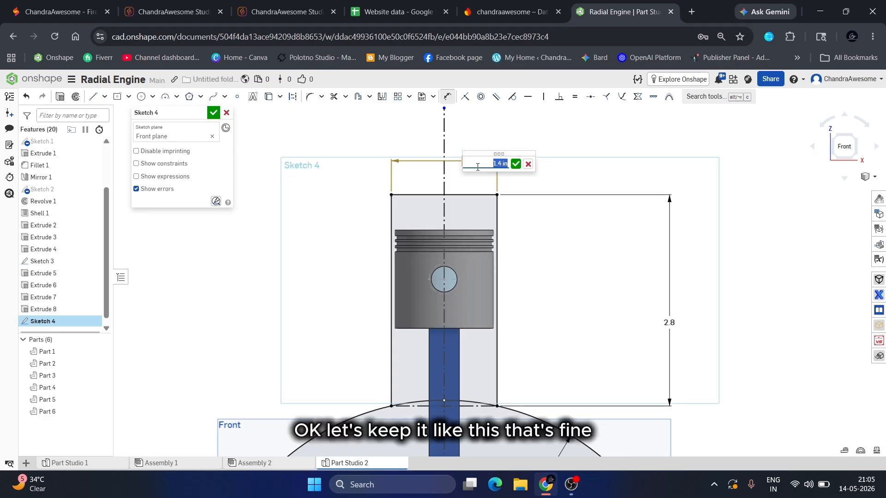
pyautogui.press('Return')
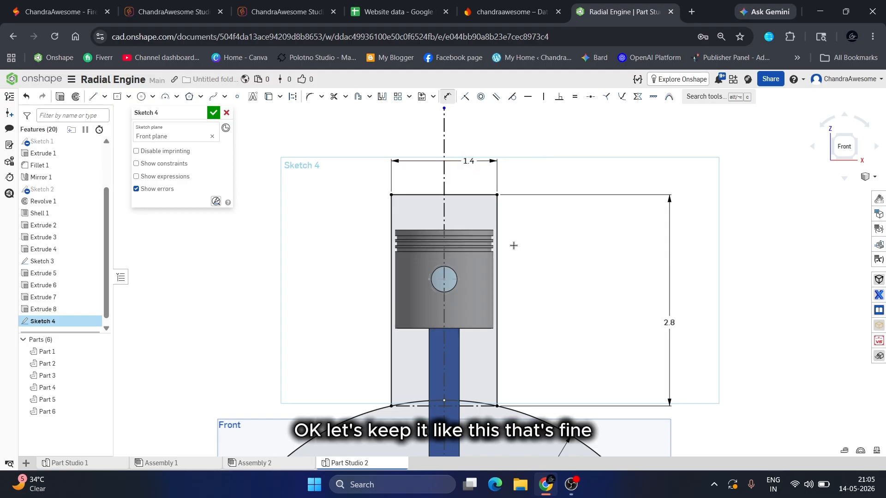
pyautogui.scroll(-5, 513, 245)
pyautogui.scroll(3, 535, 272)
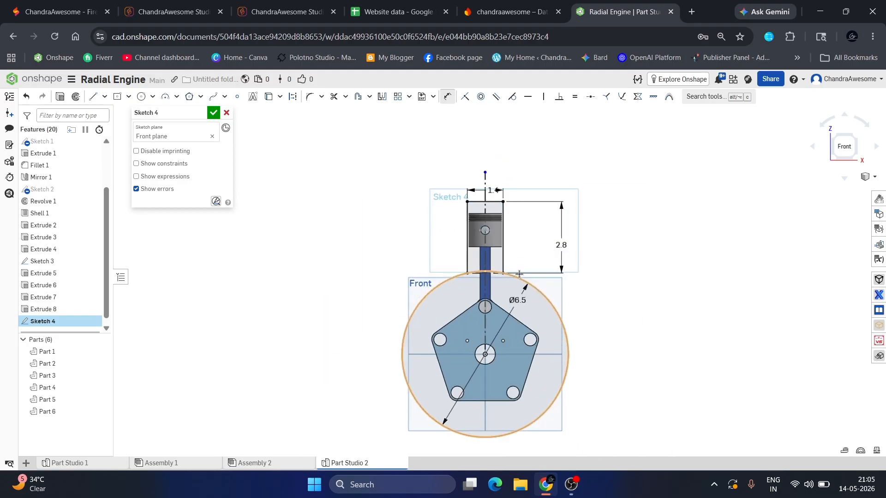
# Step: Convert the vertical centreline through the cylinder outline from construction to regular geometry and finish the sketch
pyautogui.moveTo(588, 276)
pyautogui.mouseDown(button='right')
pyautogui.moveTo(574, 273)
pyautogui.moveTo(592, 280)
pyautogui.mouseUp(button='right')
pyautogui.click(848, 147)
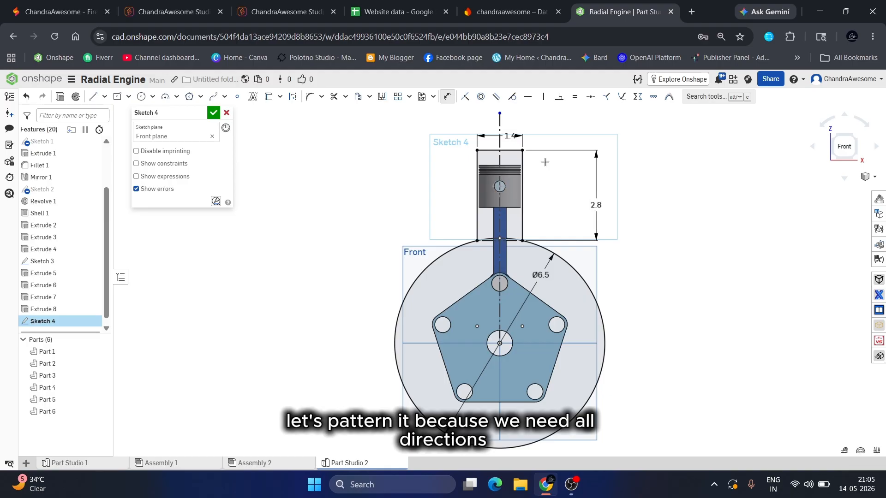
pyautogui.scroll(3, 545, 162)
pyautogui.press('Escape')
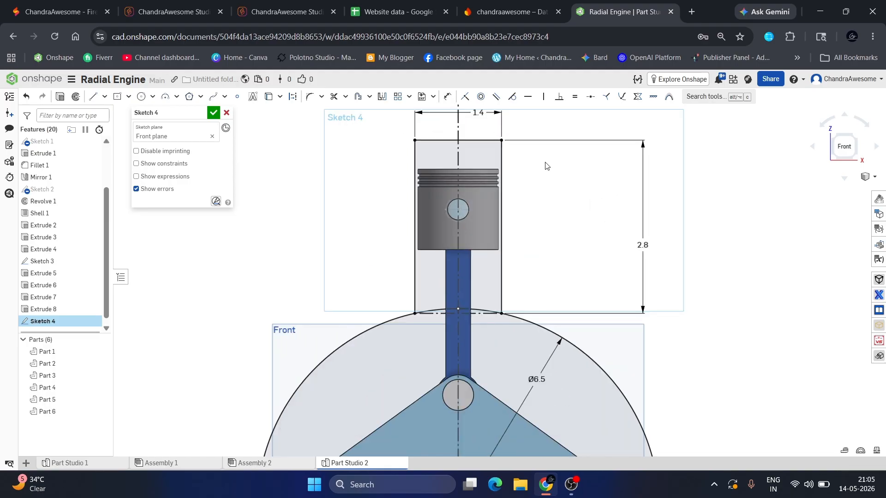
pyautogui.click(459, 155)
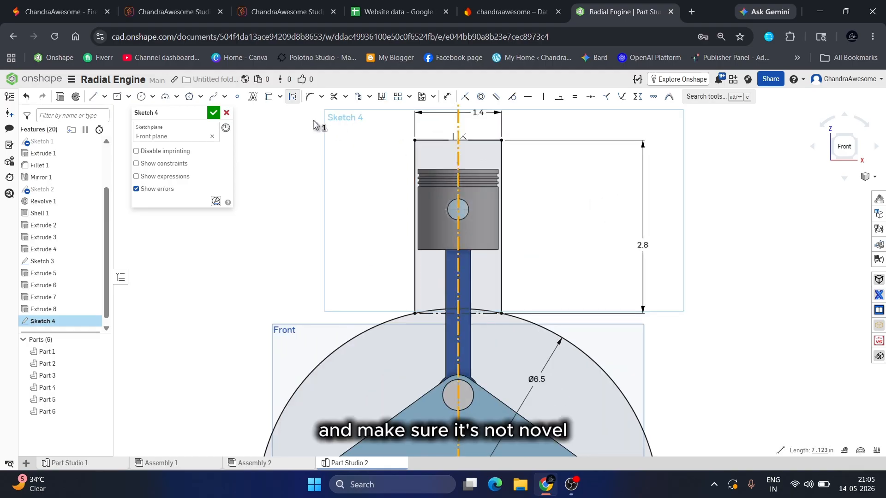
pyautogui.click(296, 102)
pyautogui.scroll(-3, 436, 245)
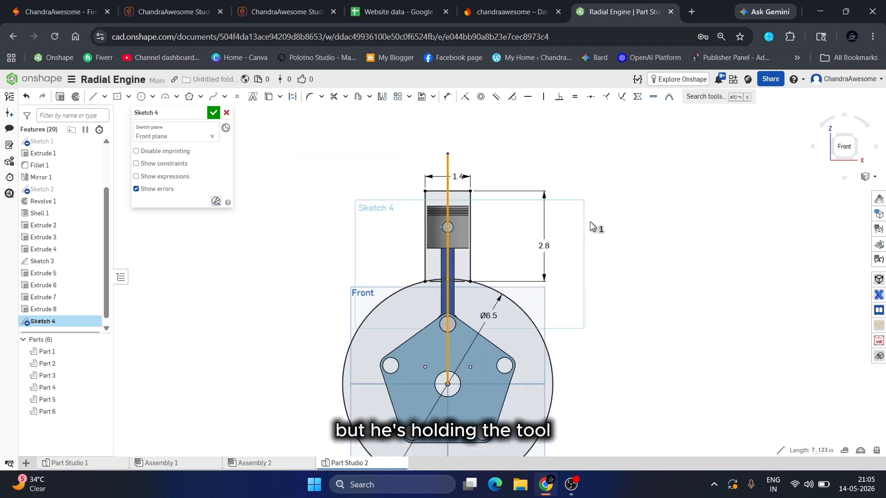
pyautogui.click(595, 224)
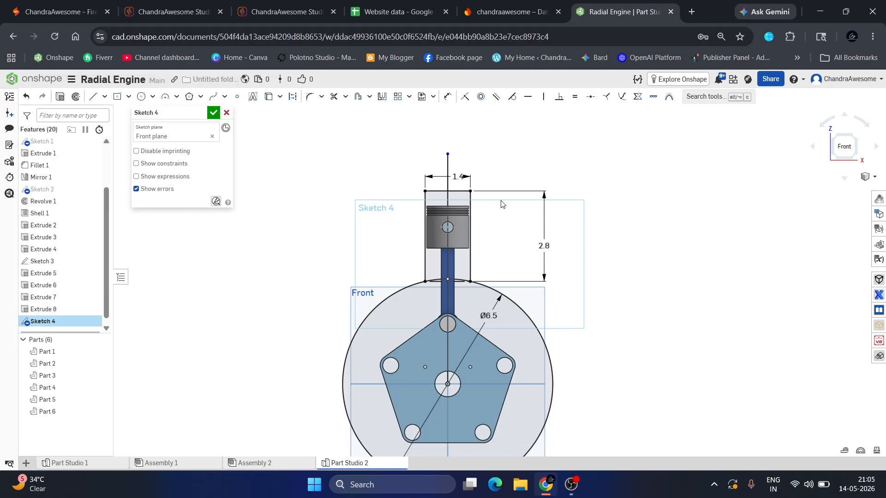
pyautogui.scroll(-3, 503, 203)
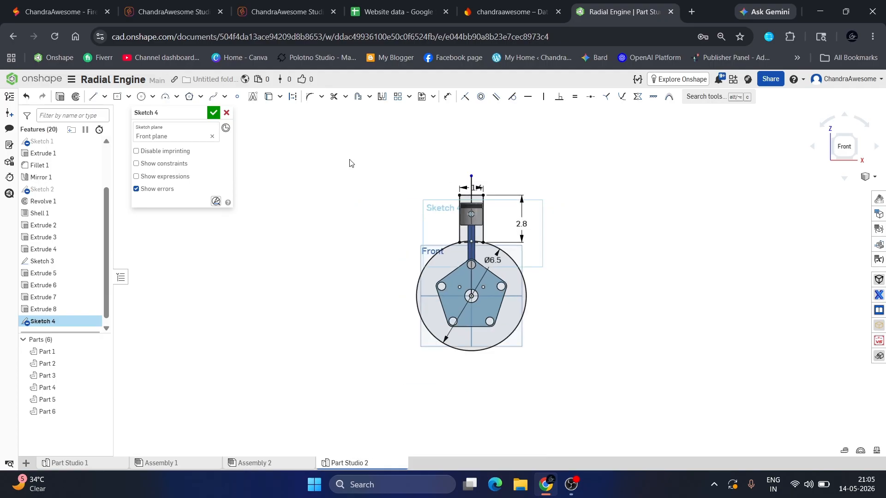
pyautogui.scroll(3, 426, 203)
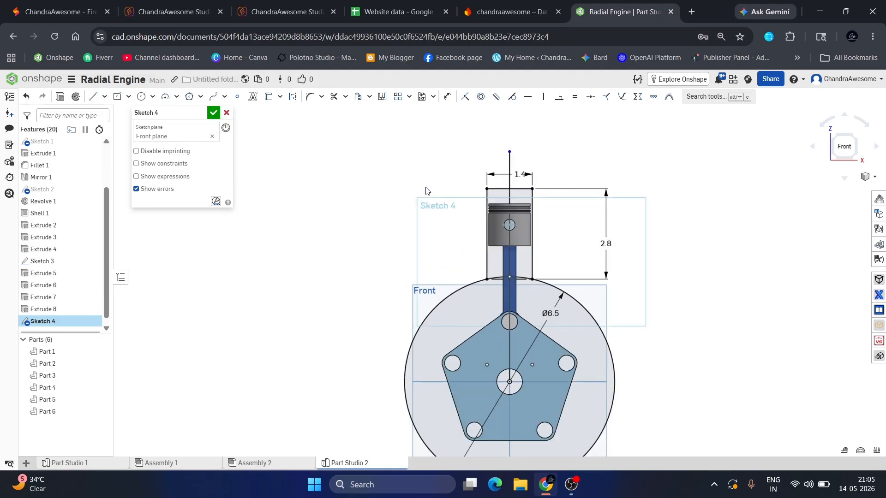
pyautogui.click(213, 112)
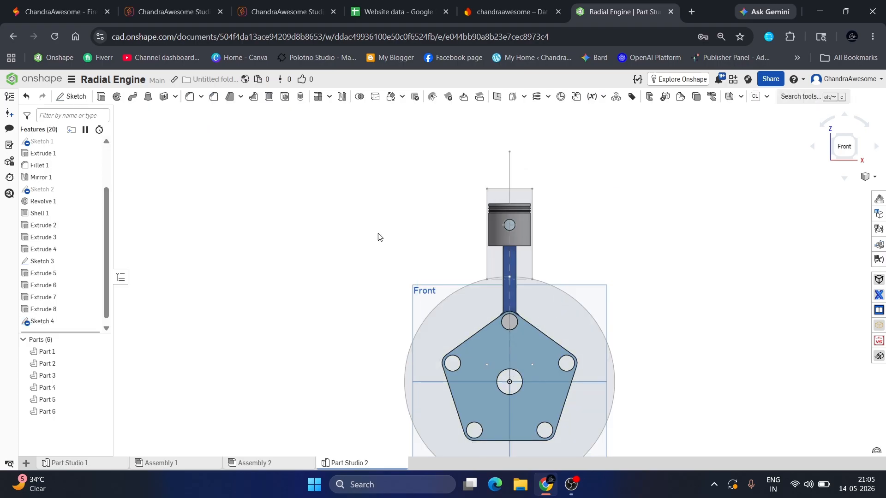
# Step: Start a new sketch on the outer face of the front pentagonal hub plate, viewed from the front
pyautogui.scroll(-3, 372, 236)
pyautogui.moveTo(370, 232); pyautogui.dragTo(348, 270, button='right')
pyautogui.scroll(3, 444, 319)
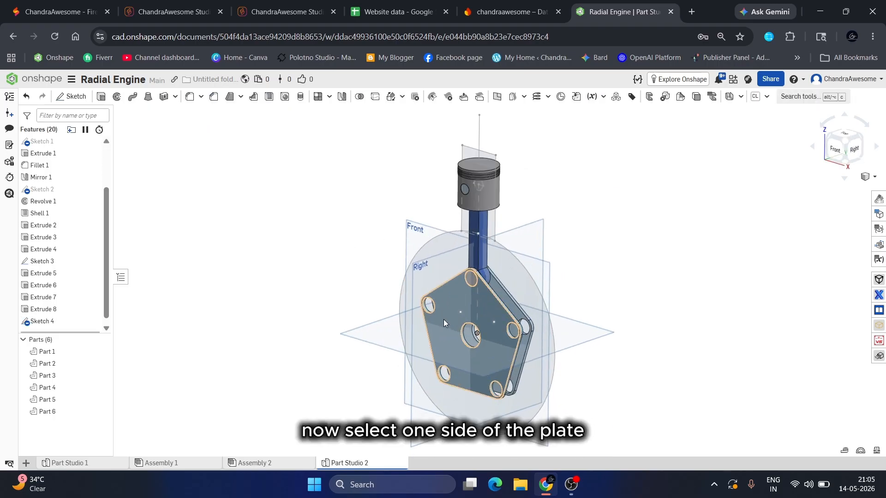
pyautogui.click(444, 320)
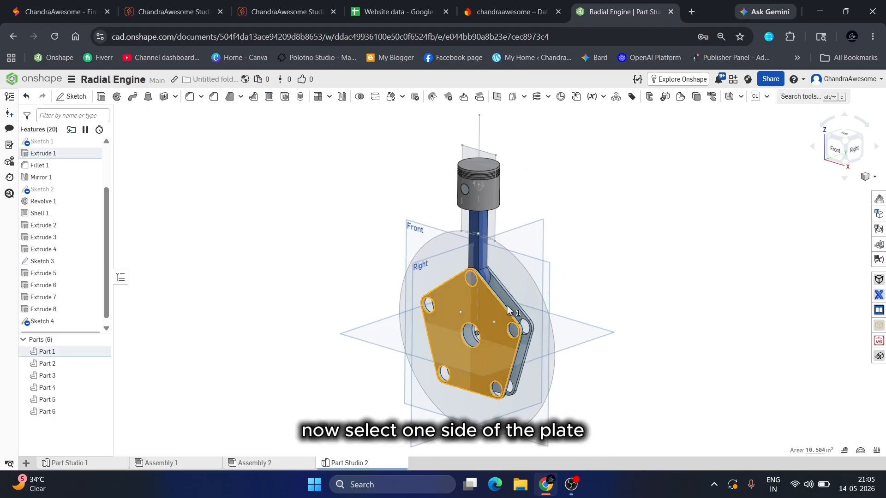
pyautogui.click(834, 149)
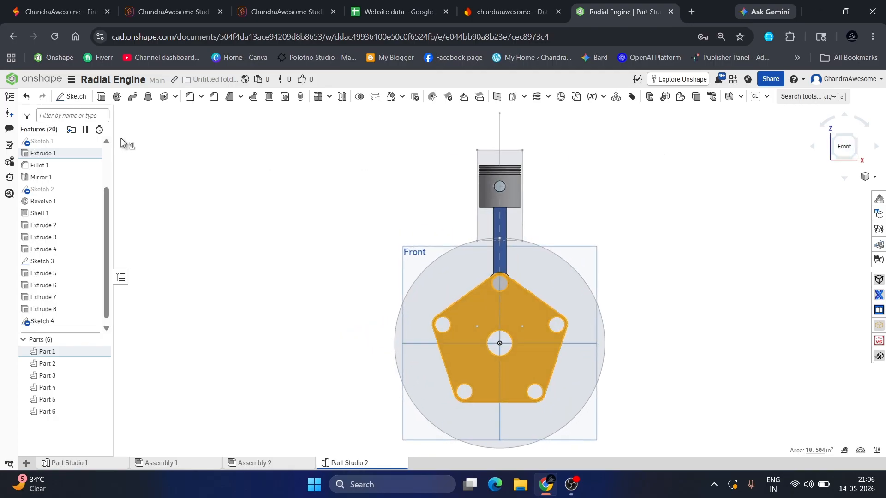
pyautogui.click(74, 97)
# Step: Project the edge of the hub plate's central hole into the new sketch with the Use tool
pyautogui.scroll(-2, 351, 253)
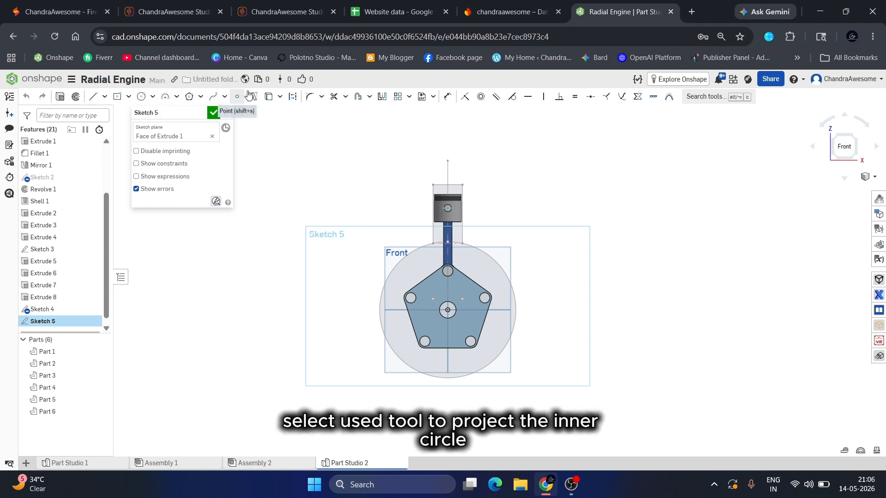
pyautogui.click(269, 96)
pyautogui.scroll(3, 458, 305)
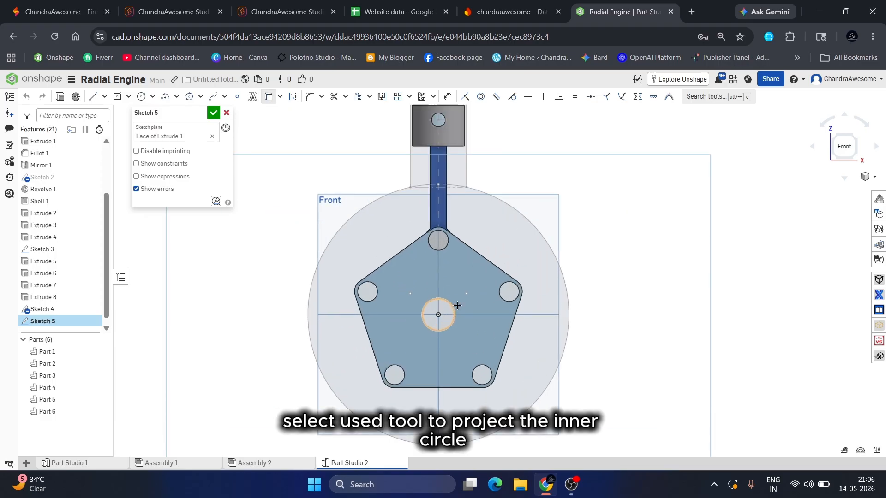
pyautogui.click(454, 306)
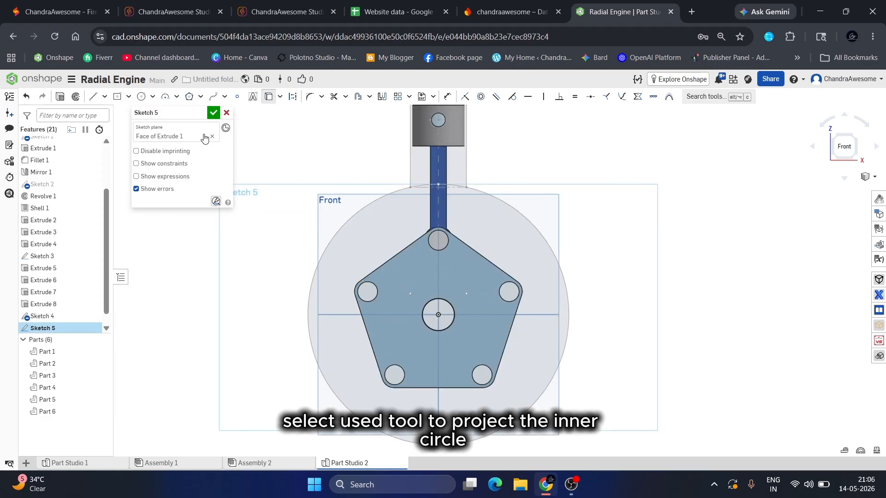
# Step: Draw a centre point arc of about 3.15 in radius around the hub centre, below the plate and just inside the crankcase circle
pyautogui.click(169, 96)
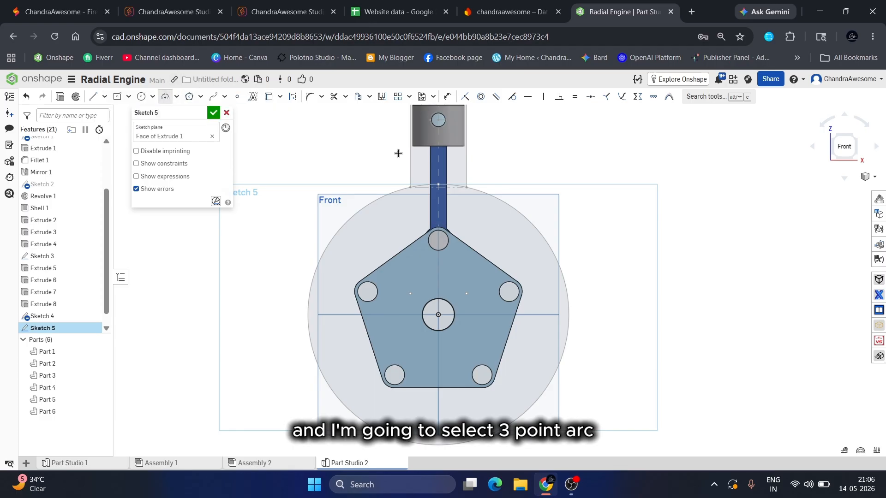
pyautogui.scroll(-3, 388, 146)
pyautogui.click(177, 97)
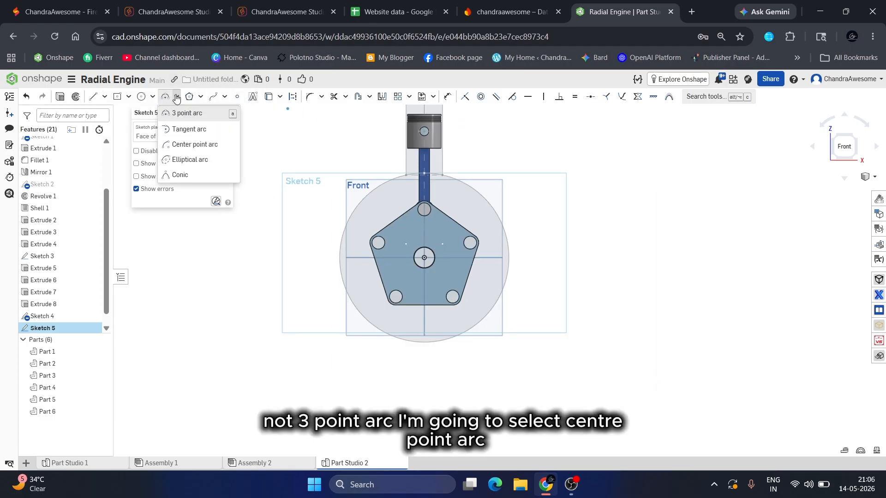
pyautogui.click(185, 145)
pyautogui.scroll(3, 424, 277)
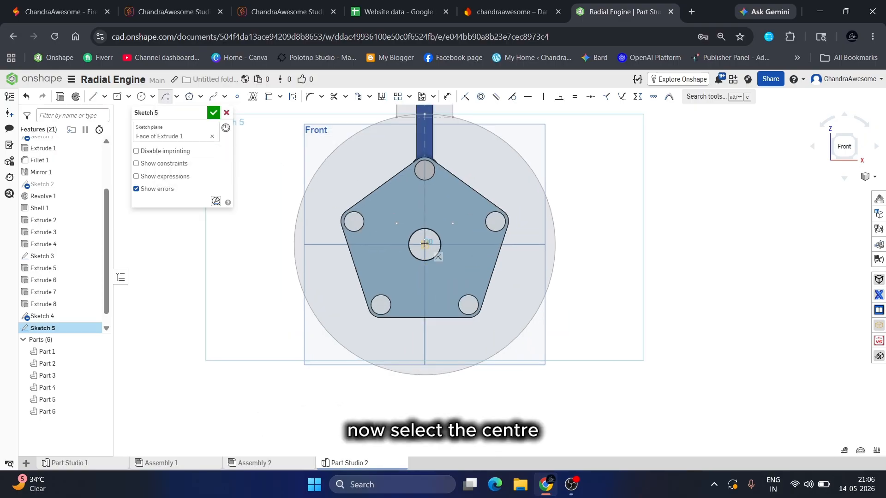
pyautogui.click(424, 244)
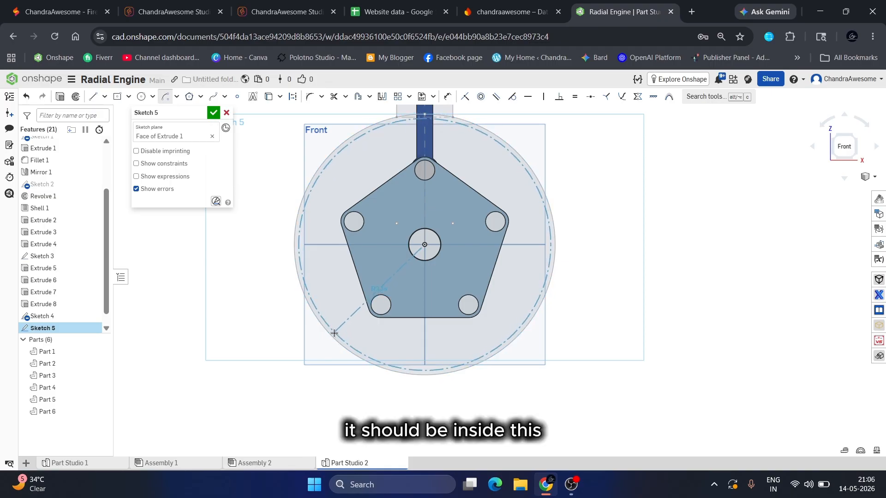
pyautogui.click(335, 334)
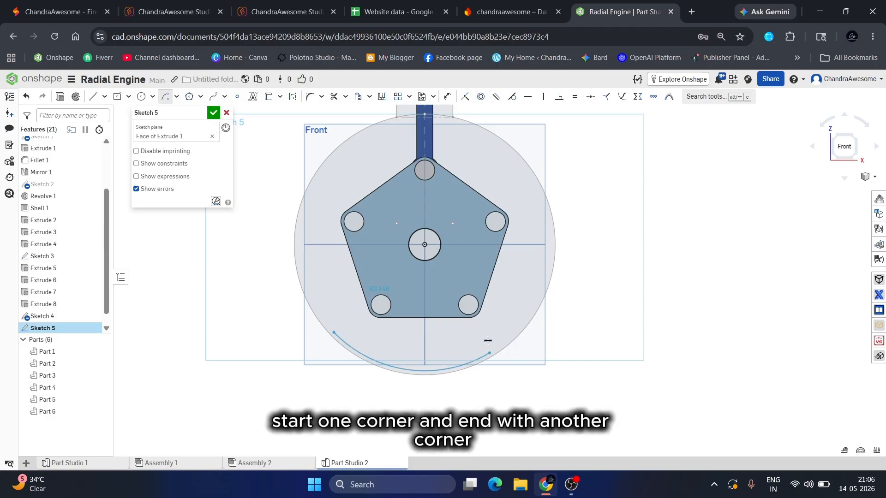
pyautogui.click(496, 320)
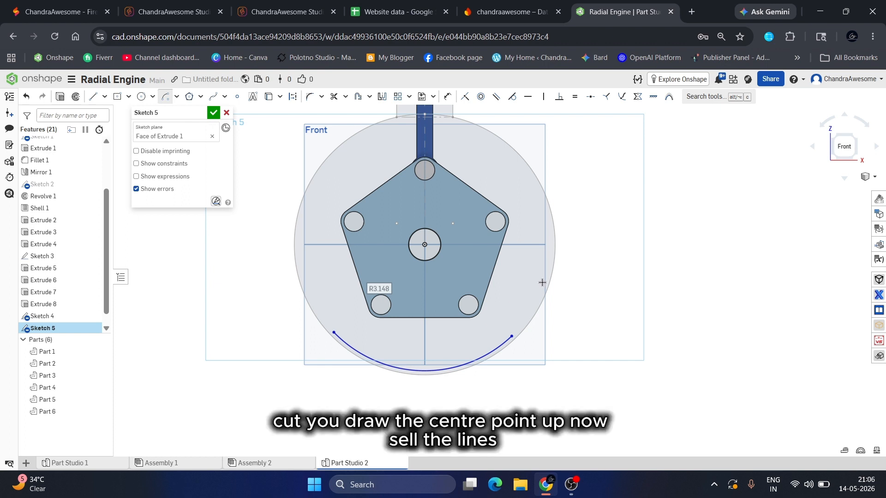
pyautogui.press('Escape')
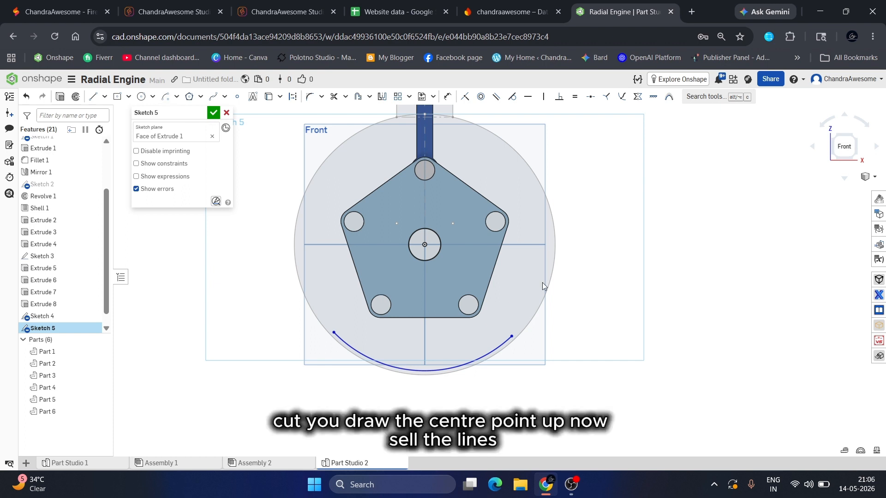
# Step: Draw a vertical line about 1.23 in long from the hub centre straight down
pyautogui.click(92, 96)
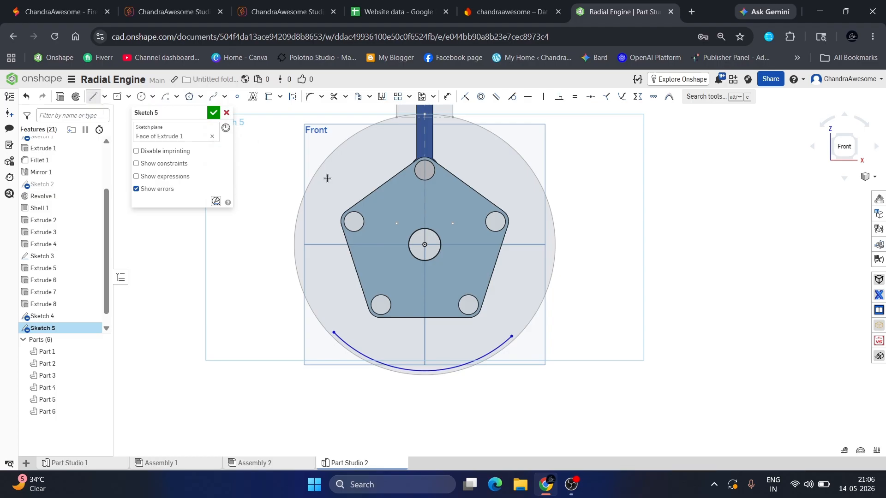
pyautogui.click(425, 245)
pyautogui.click(424, 294)
pyautogui.press('Escape')
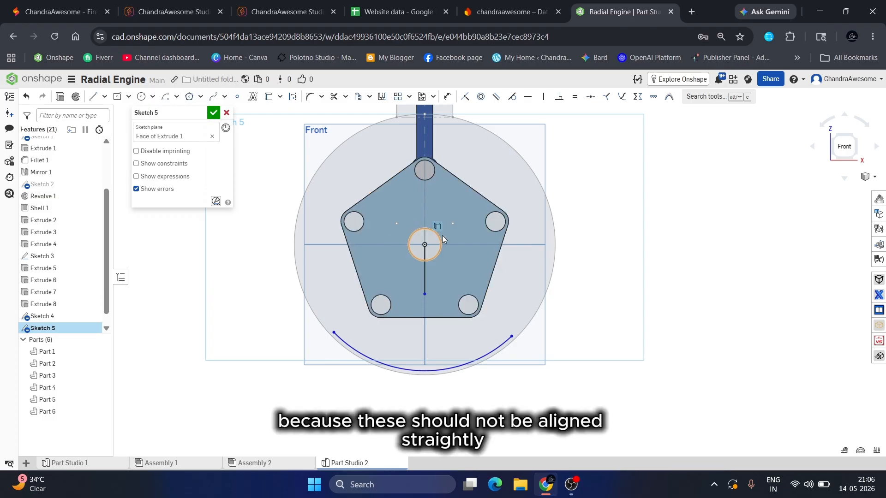
# Step: Dimension the vertical line below the hub centre and set its length to 1.5 in
pyautogui.press('u')
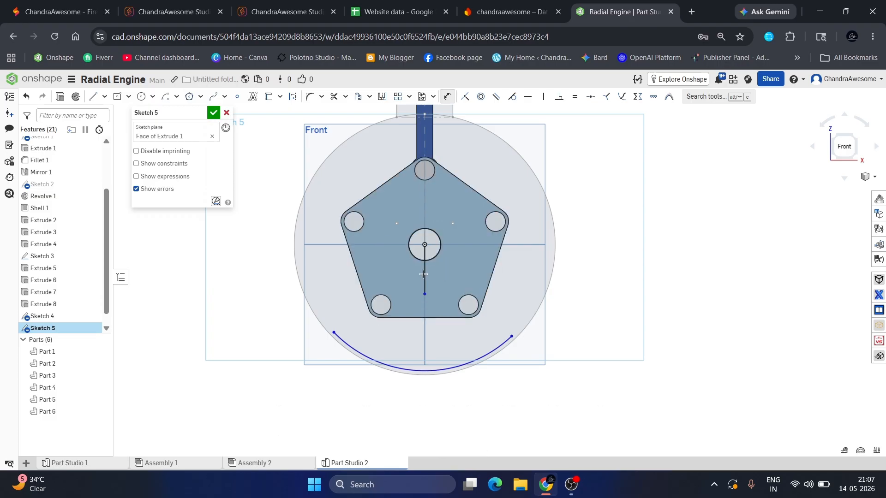
pyautogui.click(423, 275)
pyautogui.click(615, 267)
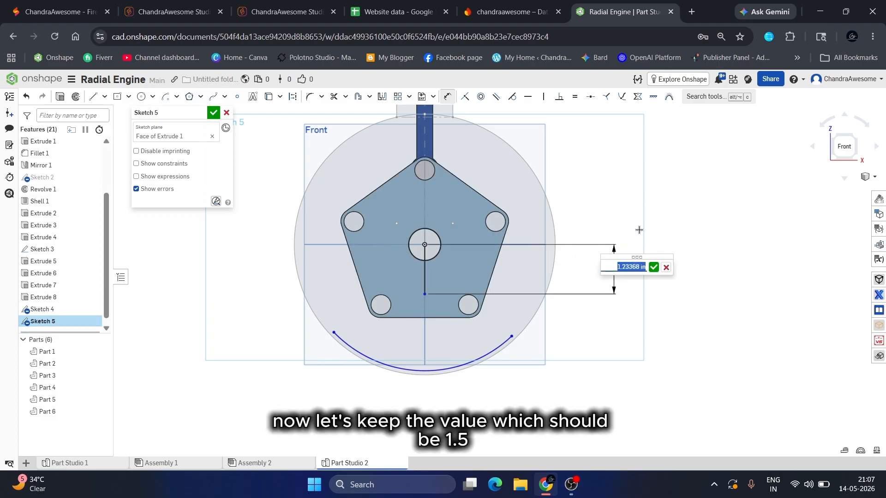
pyautogui.write('1.5')
pyautogui.press('Return')
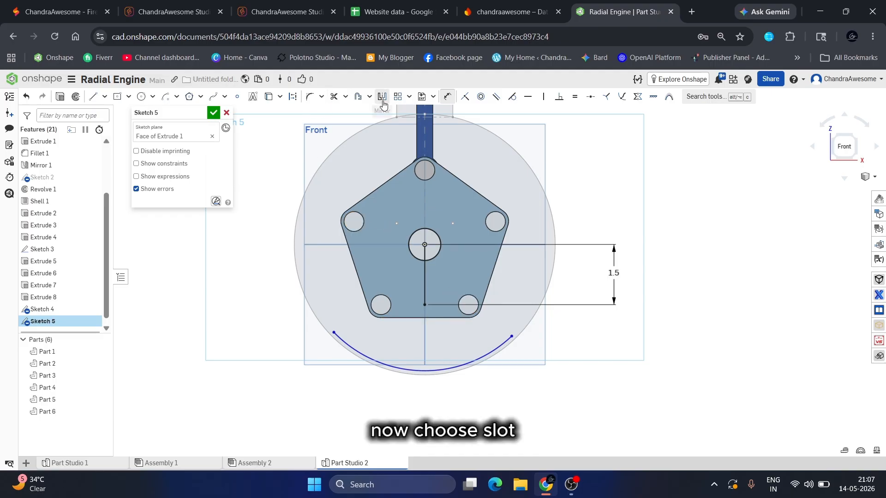
# Step: Create a slot around the vertical line with a width of 0.8 in, matching the central hole
pyautogui.click(358, 96)
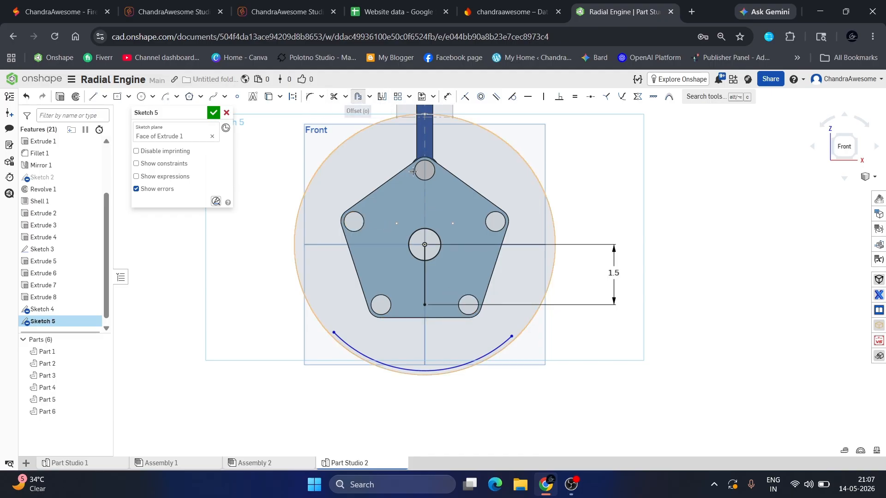
pyautogui.click(370, 97)
pyautogui.click(373, 128)
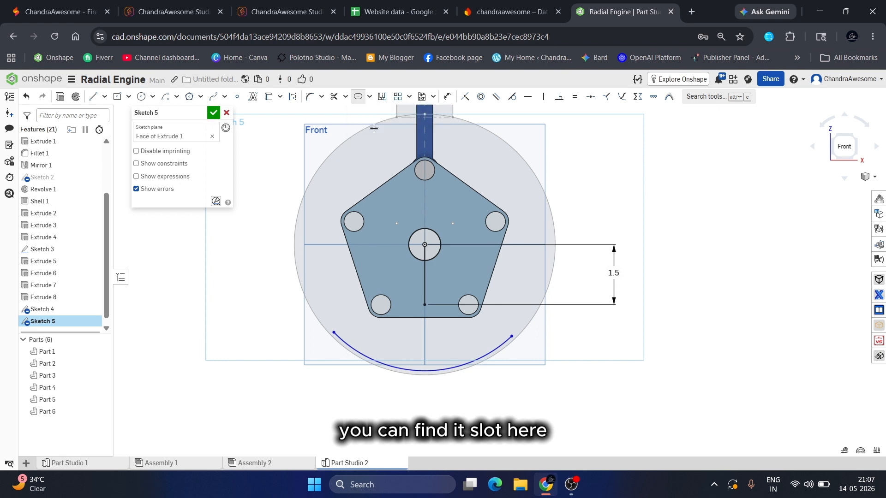
pyautogui.click(425, 275)
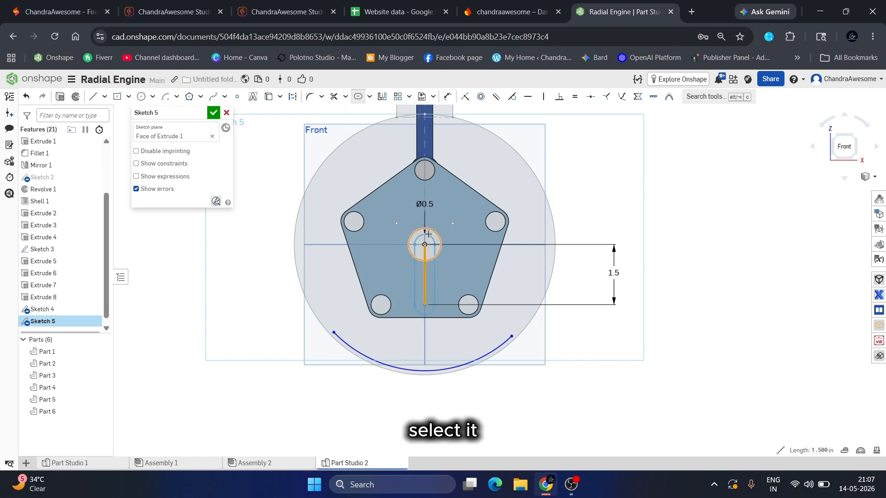
pyautogui.doubleClick(430, 205)
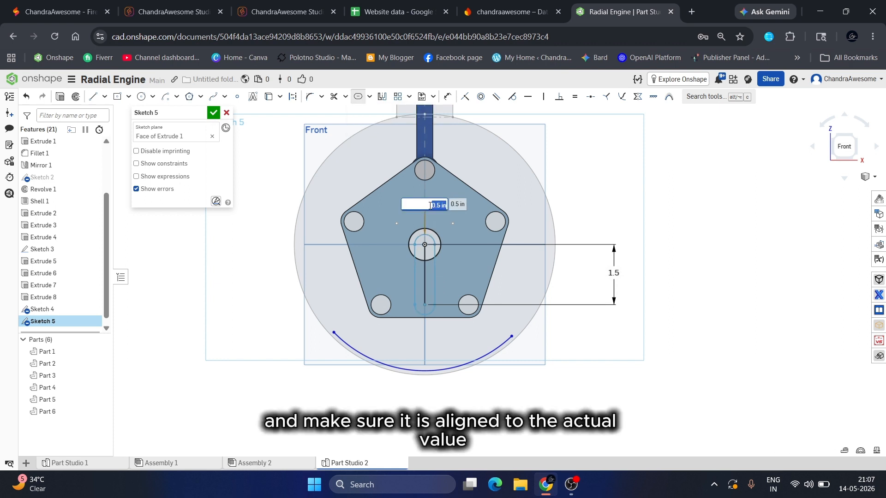
pyautogui.scroll(1, 421, 201)
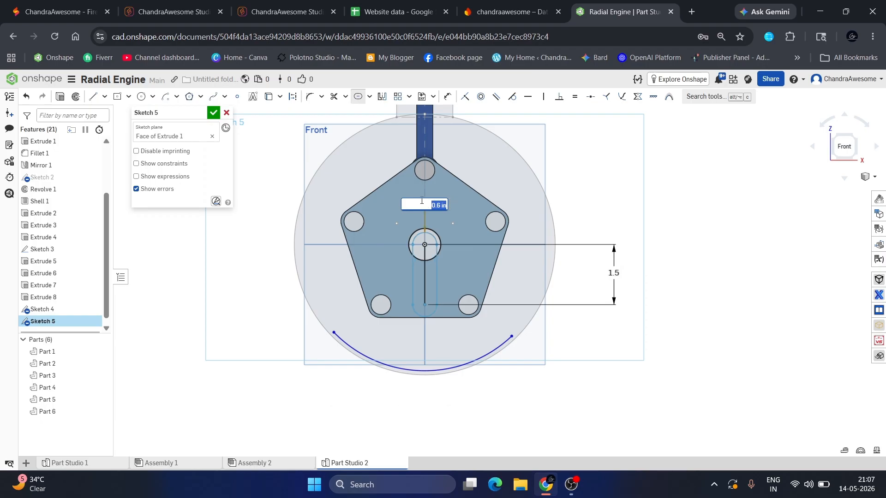
pyautogui.scroll(1, 422, 201)
pyautogui.scroll(1, 422, 201)
pyautogui.press('Return')
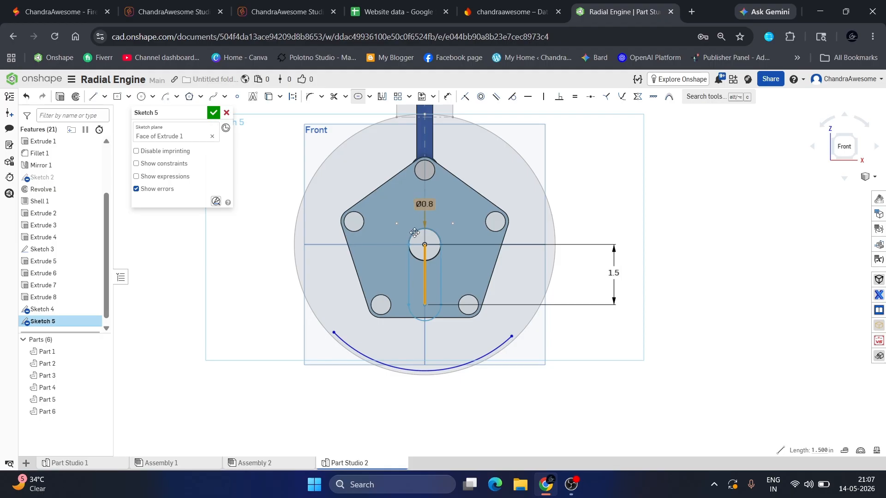
pyautogui.click(713, 167)
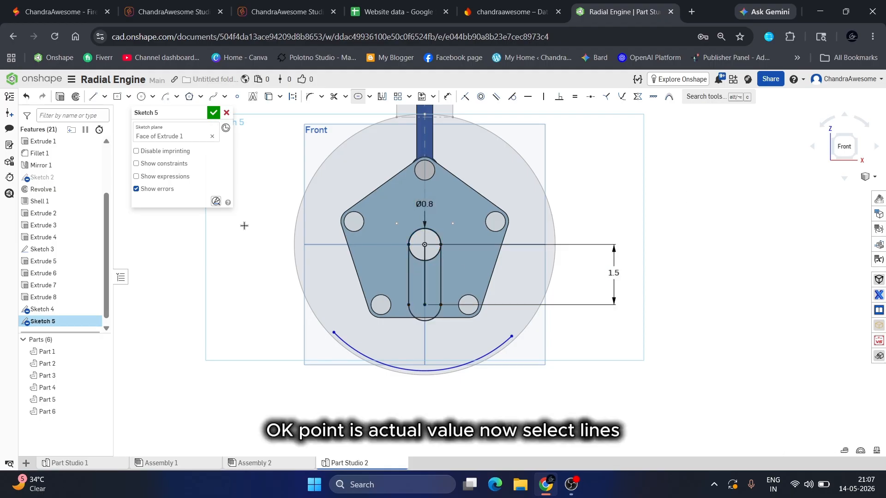
# Step: Draw a slanted line from each end of the outer arc to the nearest straight side of the slot, the left one about 2.25 in long
pyautogui.click(93, 97)
pyautogui.scroll(1, 378, 350)
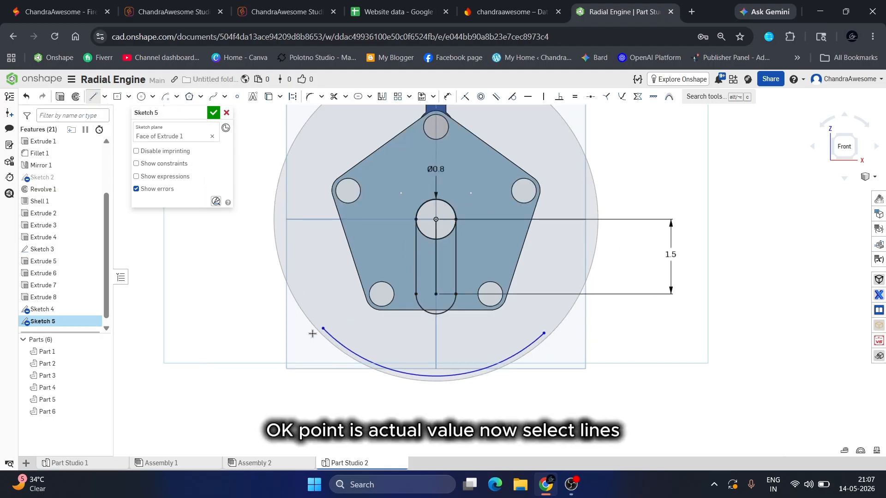
pyautogui.click(323, 329)
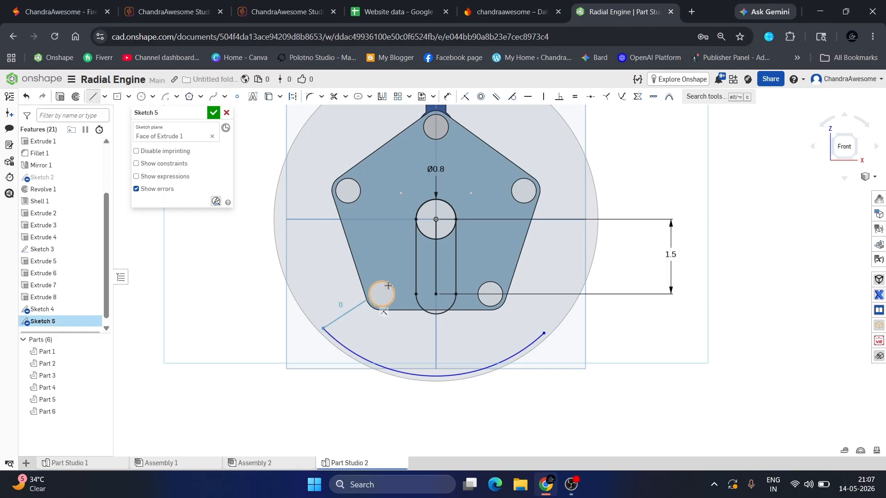
pyautogui.click(416, 267)
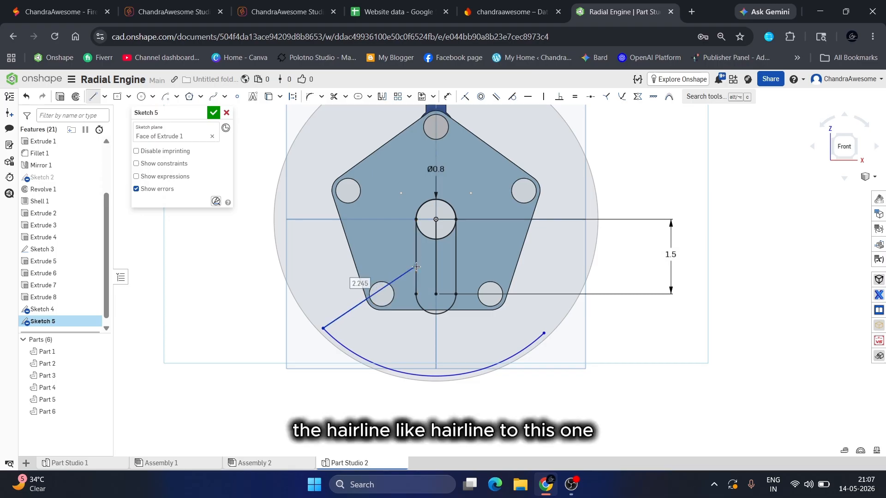
pyautogui.press('Escape')
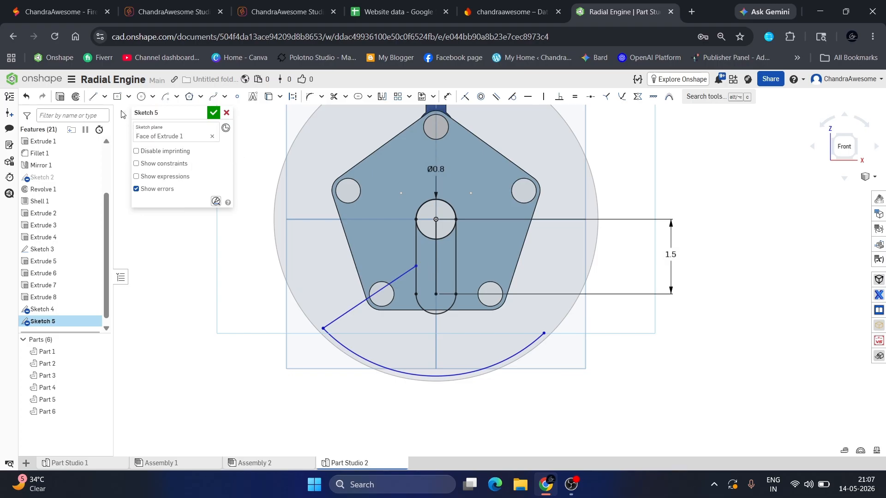
pyautogui.click(93, 97)
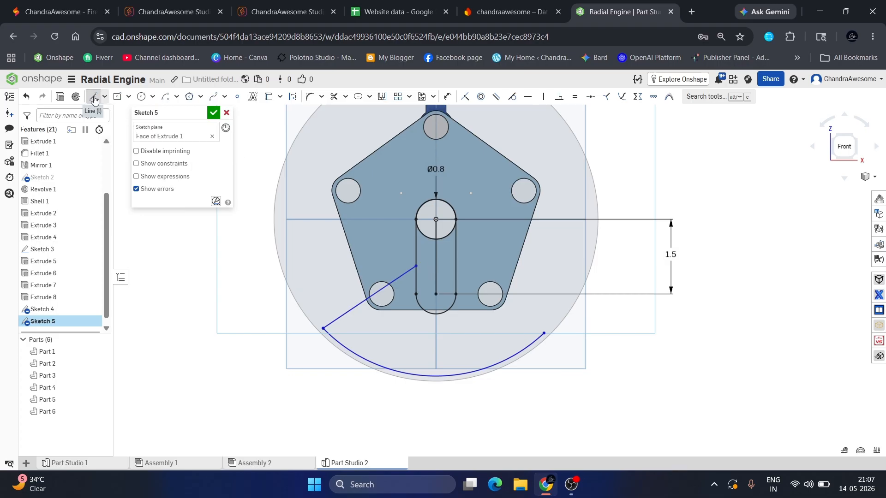
pyautogui.click(545, 333)
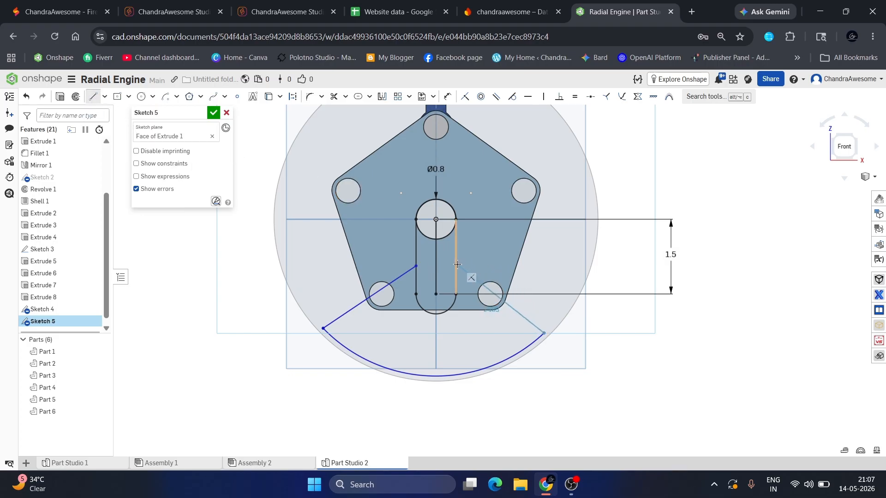
pyautogui.click(457, 264)
# Step: Dimension the angle between the two slanted lines and set it to 100°
pyautogui.press('d')
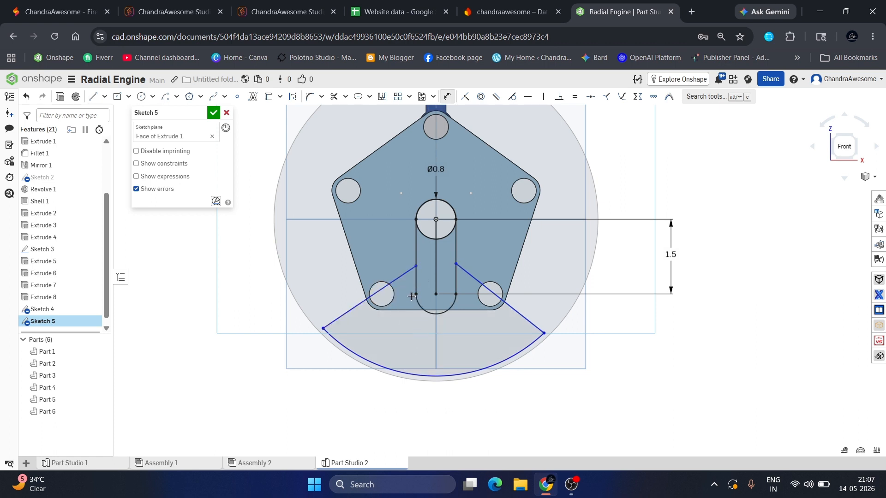
pyautogui.click(354, 308)
pyautogui.click(514, 310)
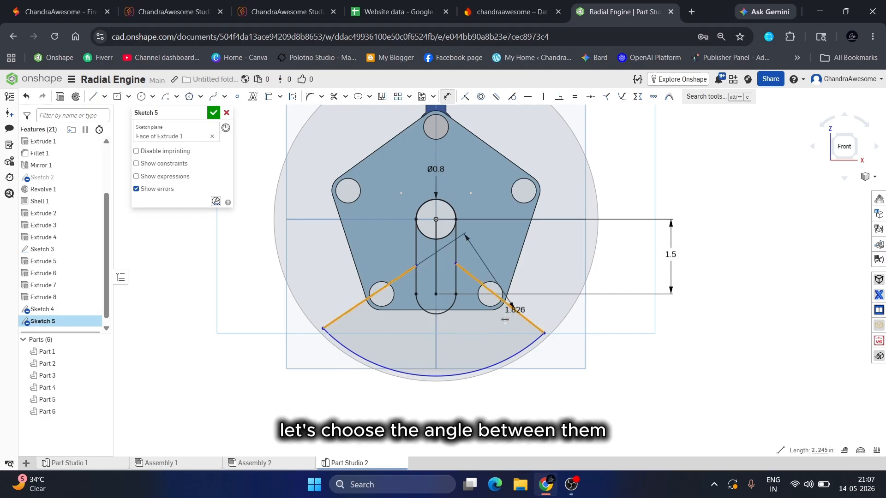
pyautogui.click(438, 341)
pyautogui.write('100')
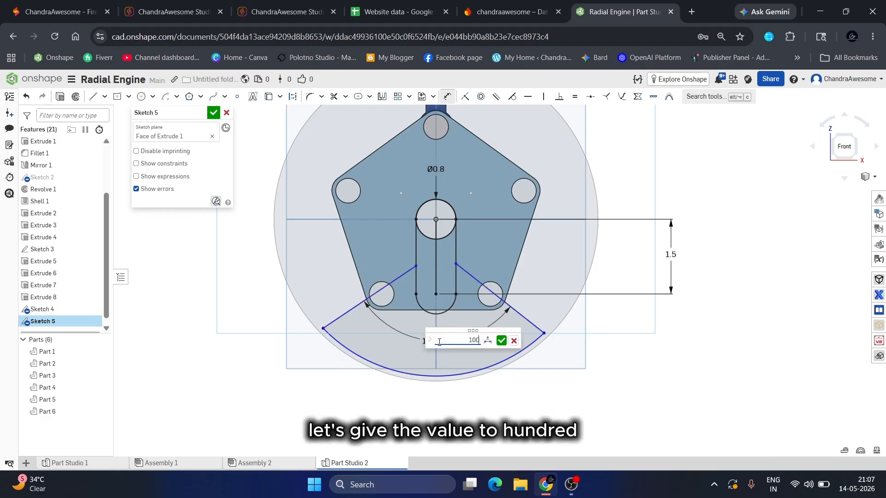
pyautogui.press('Return')
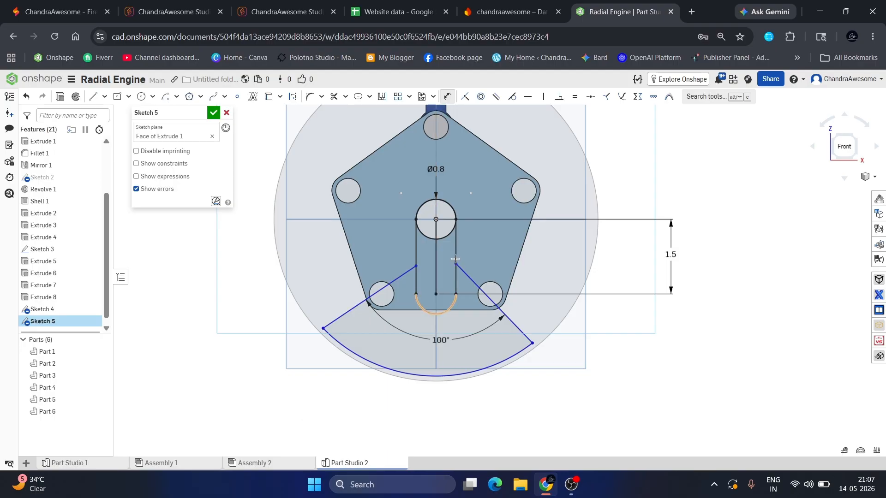
# Step: Dimension the angle between the vertical centre line and the left slanted line and set it to 50°
pyautogui.click(436, 279)
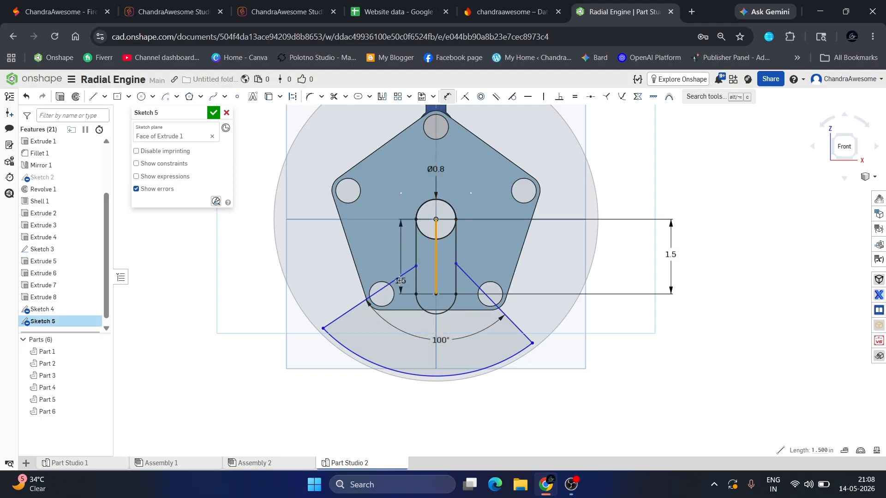
pyautogui.click(399, 279)
pyautogui.click(393, 349)
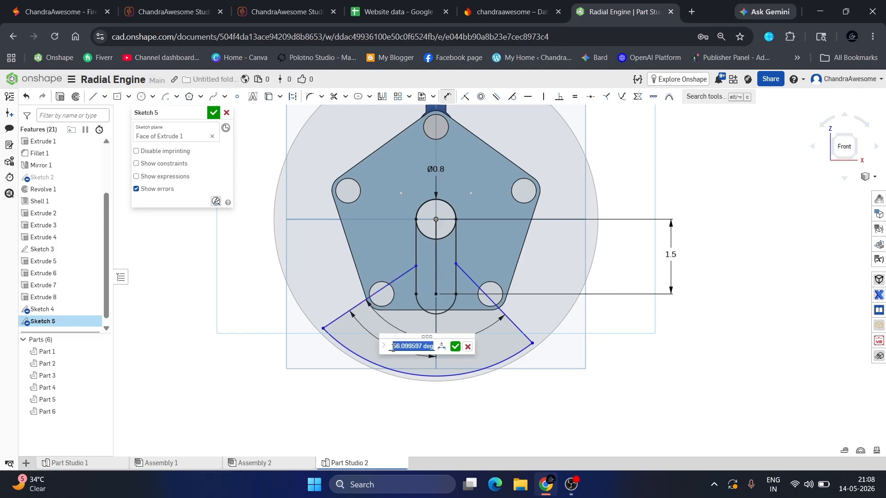
pyautogui.write('50')
pyautogui.press('Return')
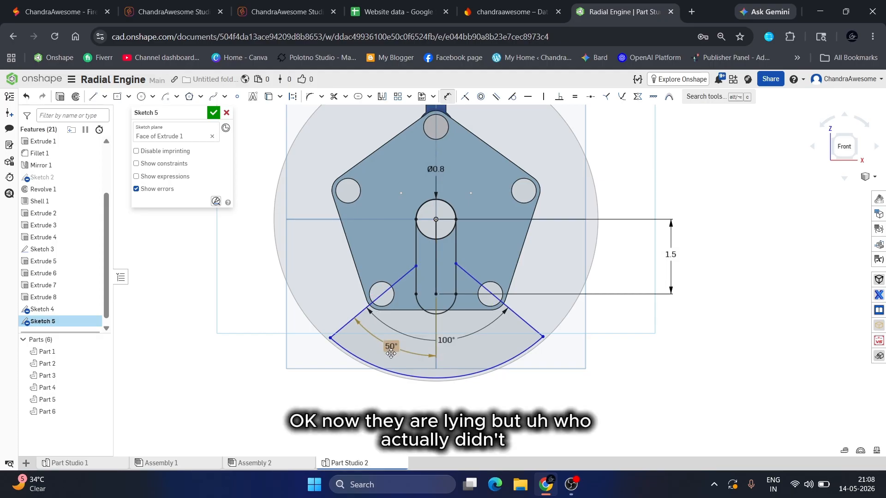
pyautogui.scroll(2, 391, 354)
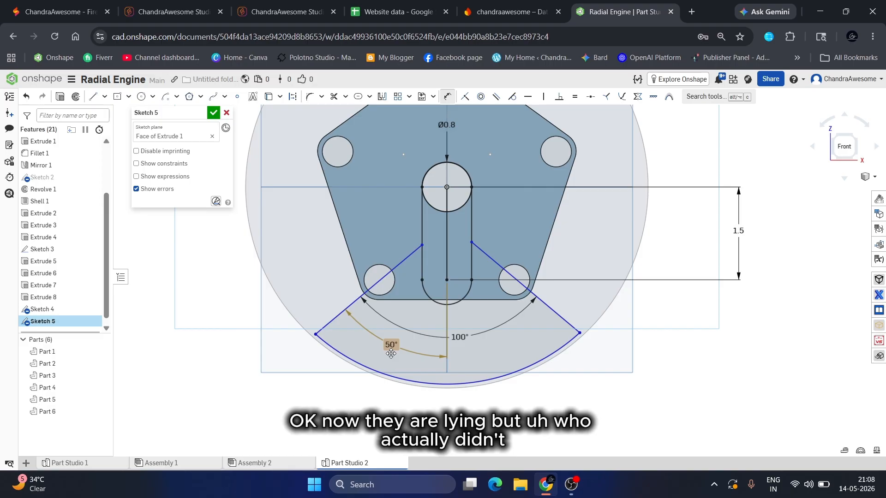
pyautogui.click(399, 264)
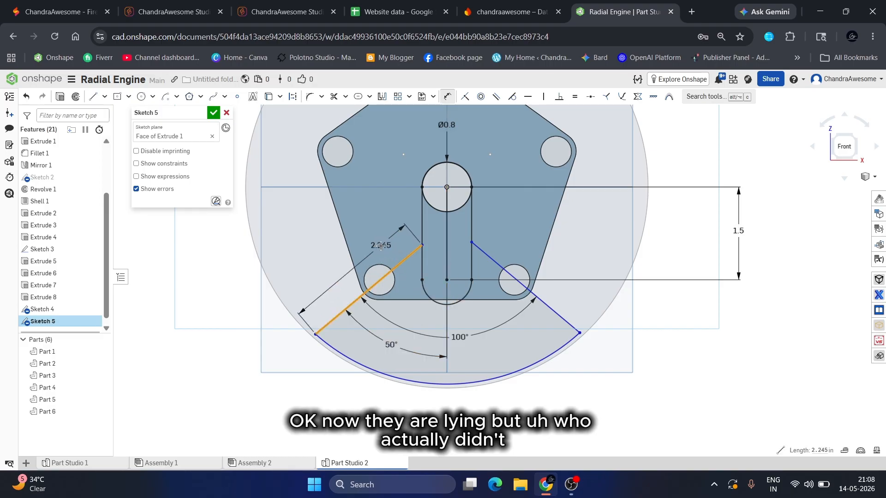
pyautogui.press('Escape')
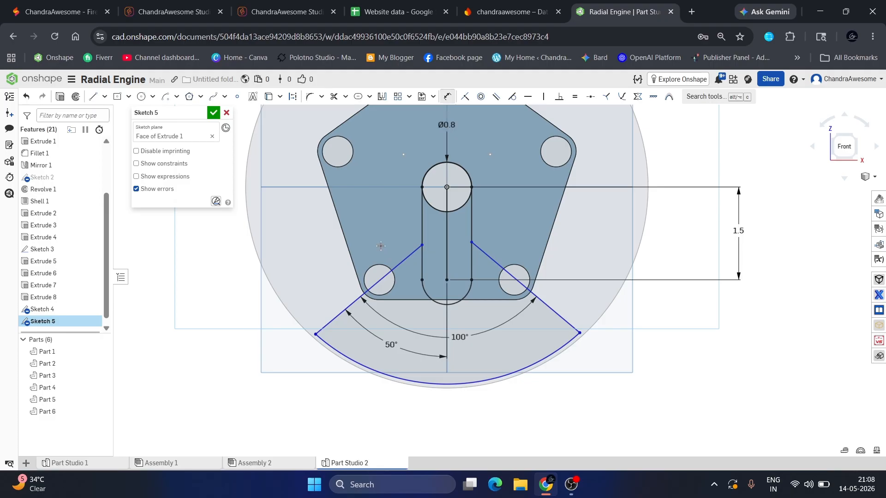
# Step: Dimension the outer arc's radius, trying 3 in and 3.1 in before settling on 3.2 in
pyautogui.click(408, 380)
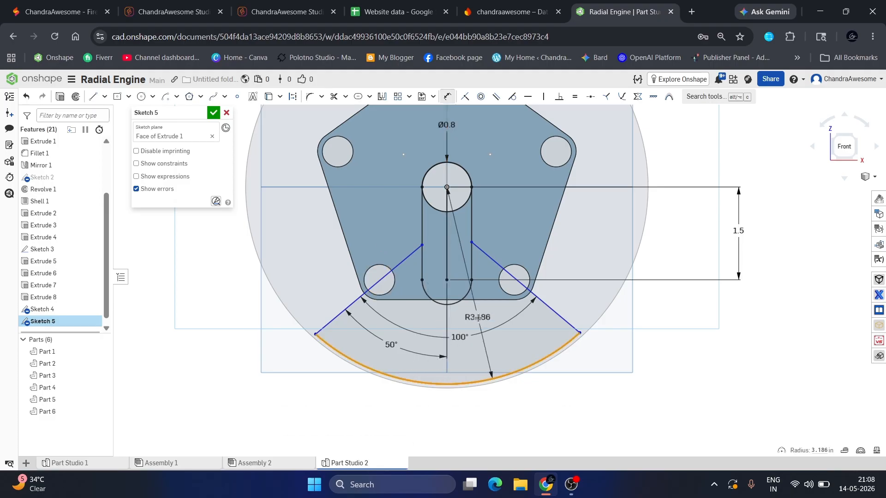
pyautogui.click(484, 316)
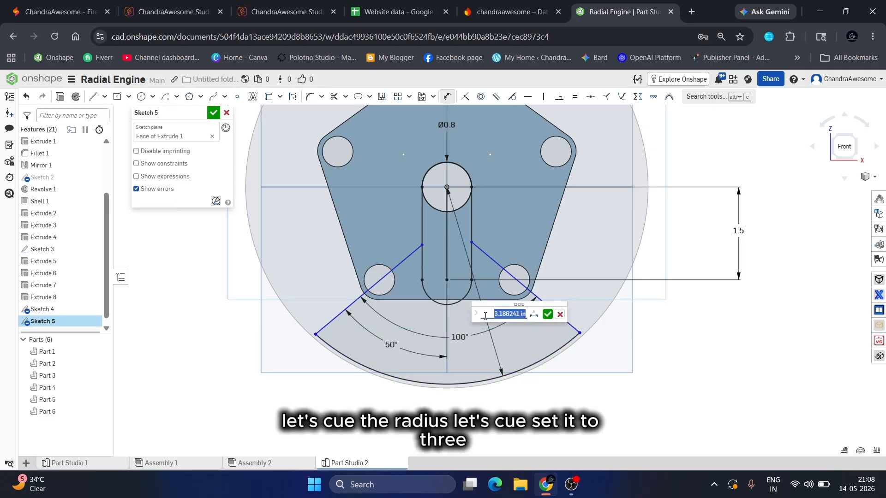
pyautogui.write('3')
pyautogui.press('Return')
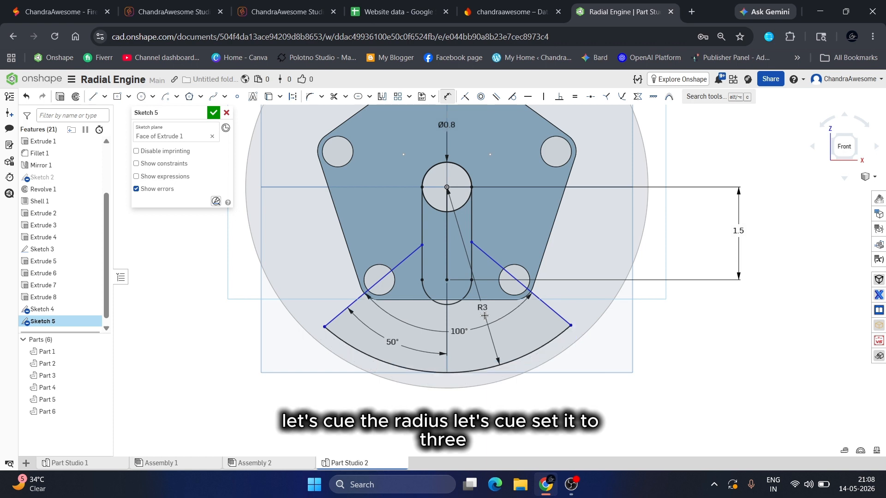
pyautogui.doubleClick(483, 308)
pyautogui.write('3.1')
pyautogui.press('Return')
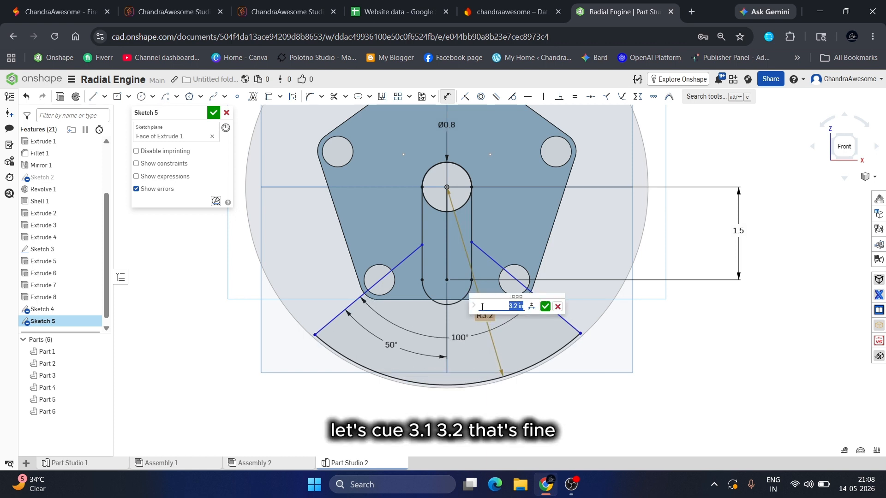
pyautogui.press('Return')
# Step: Dimension the left slanted line's length and set it to 2 in
pyautogui.scroll(-3, 481, 306)
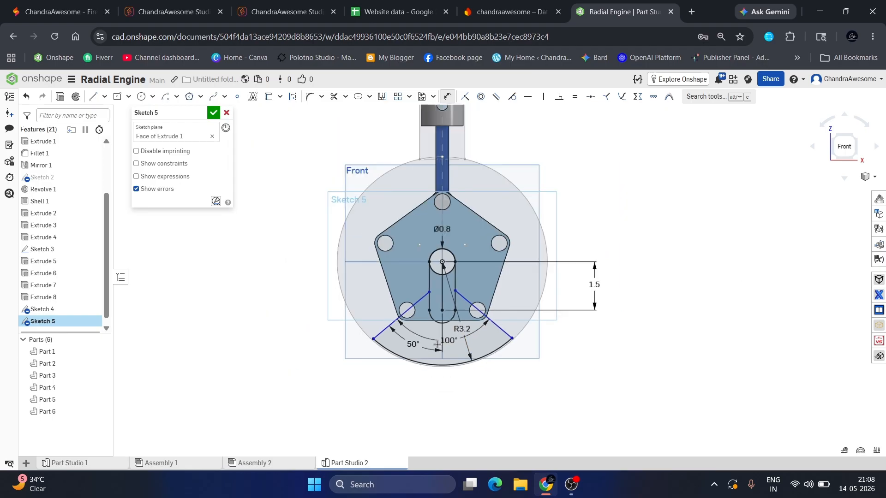
pyautogui.scroll(3, 446, 321)
pyautogui.scroll(1, 446, 321)
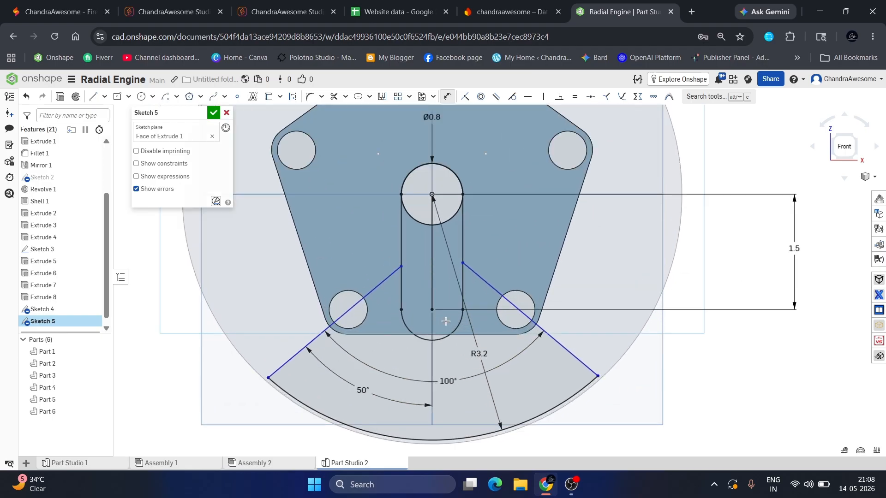
pyautogui.click(374, 288)
pyautogui.click(335, 242)
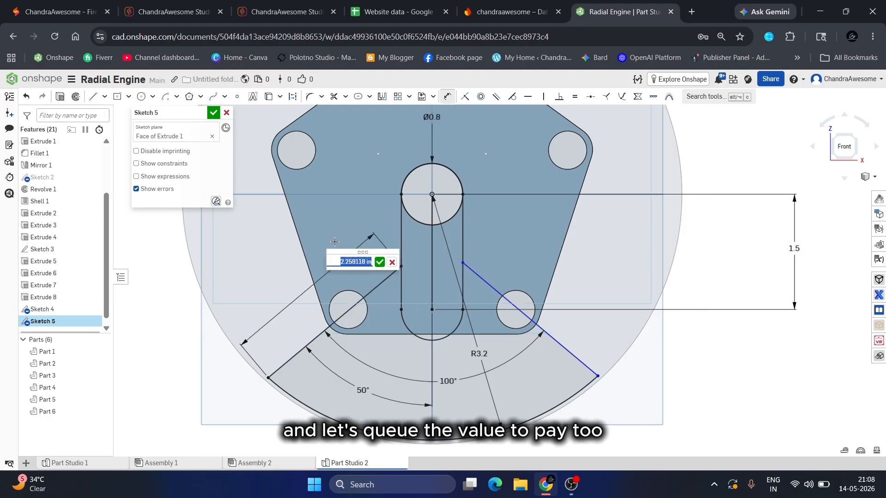
pyautogui.write('2')
pyautogui.press('Return')
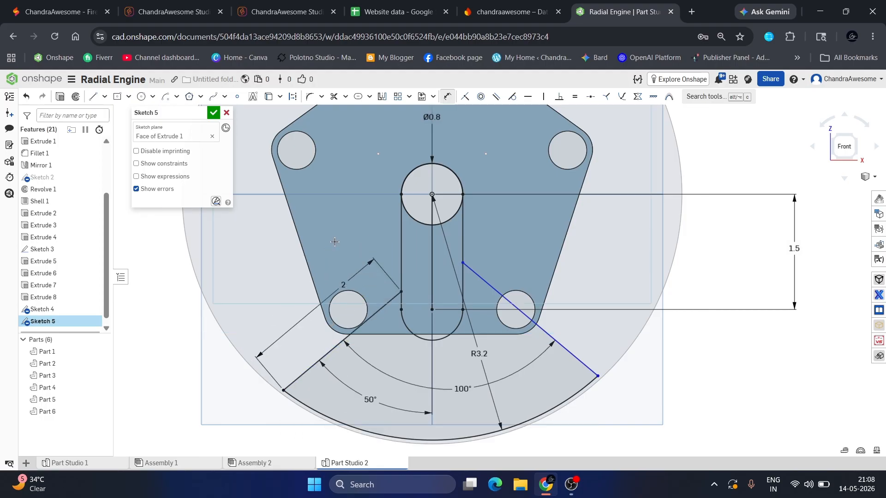
# Step: Apply an Equal constraint to the two slanted lines of the counterweight profile
pyautogui.click(386, 303)
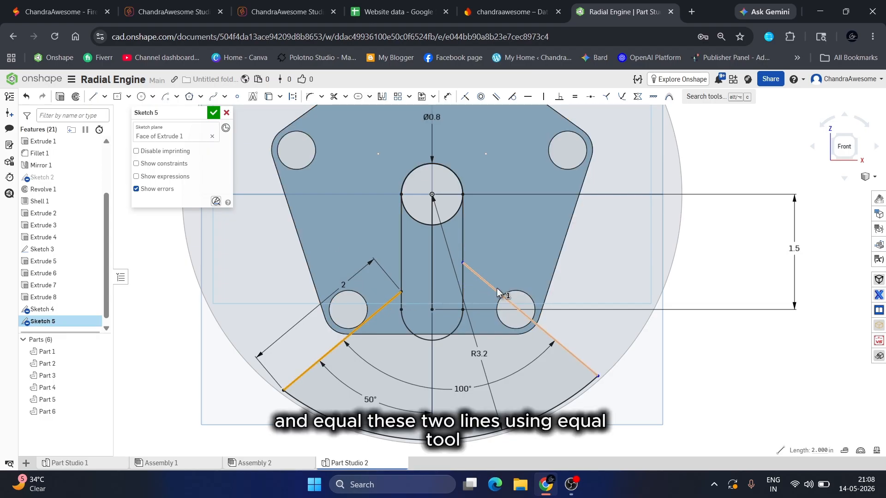
pyautogui.click(497, 291)
pyautogui.click(574, 97)
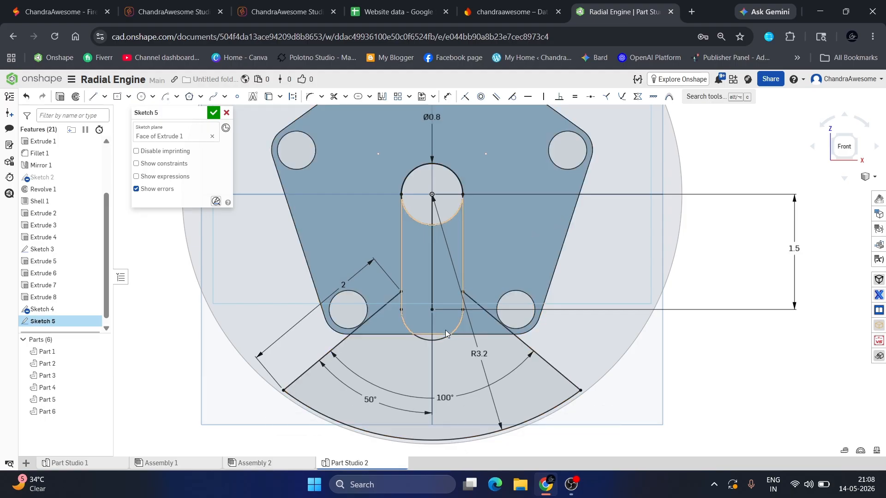
# Step: Accept the counterweight sketch and hide Sketch 4 with the crankcase circle
pyautogui.scroll(-2, 444, 331)
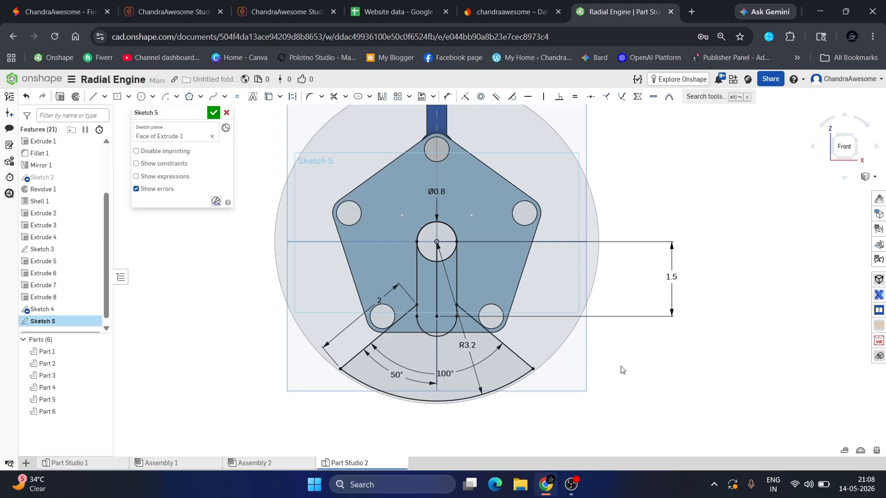
pyautogui.scroll(3, 350, 400)
pyautogui.scroll(2, 355, 401)
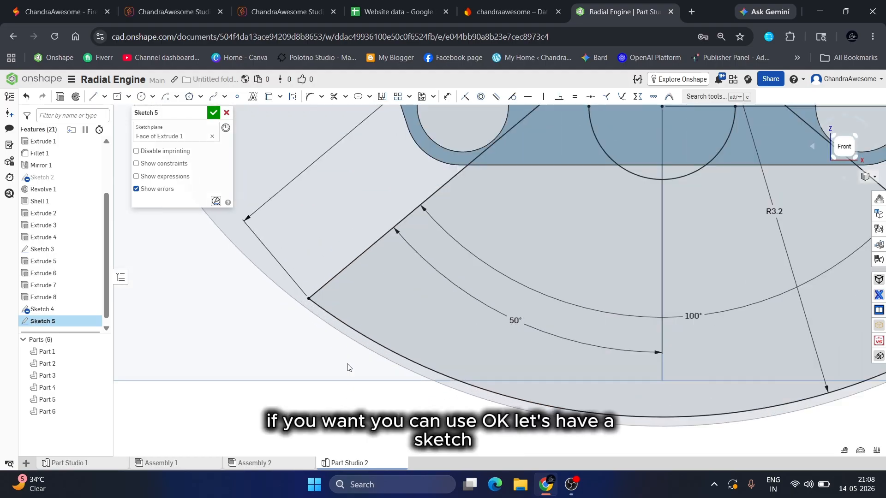
pyautogui.scroll(-3, 341, 357)
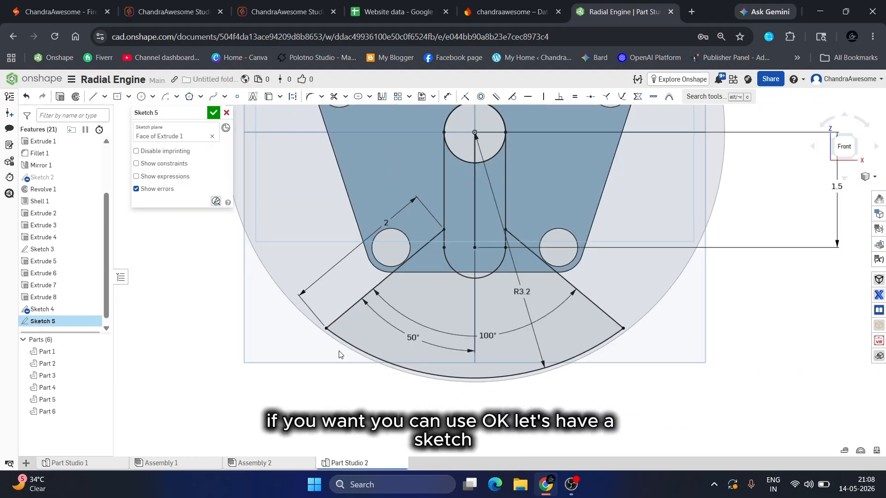
pyautogui.click(214, 113)
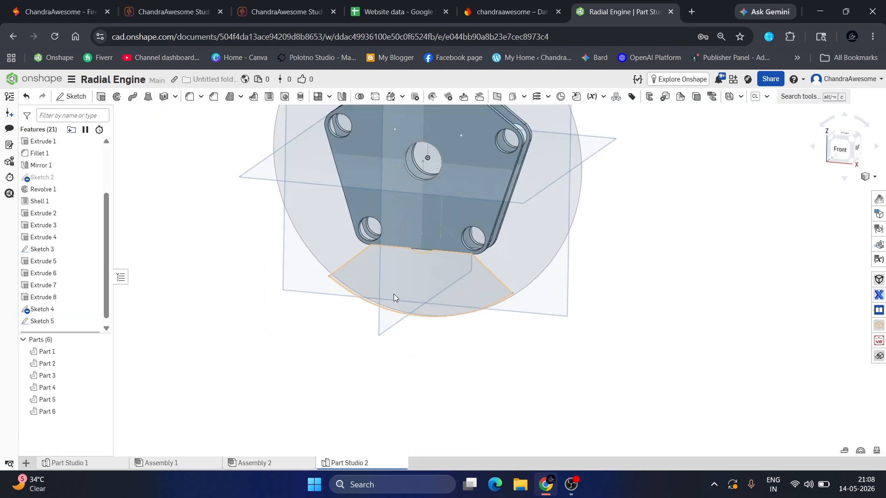
pyautogui.click(93, 311)
# Step: Select all Sketch 5 regions forming the crankshaft profile: the fan-shaped counterweight, the arm, the small sliver between them and the hub-hole circle
pyautogui.scroll(4, 411, 289)
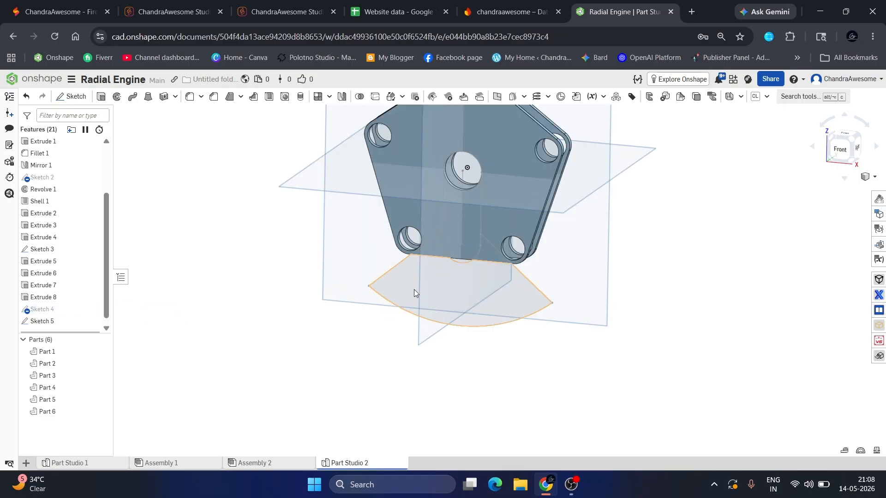
pyautogui.click(414, 289)
pyautogui.scroll(4, 474, 271)
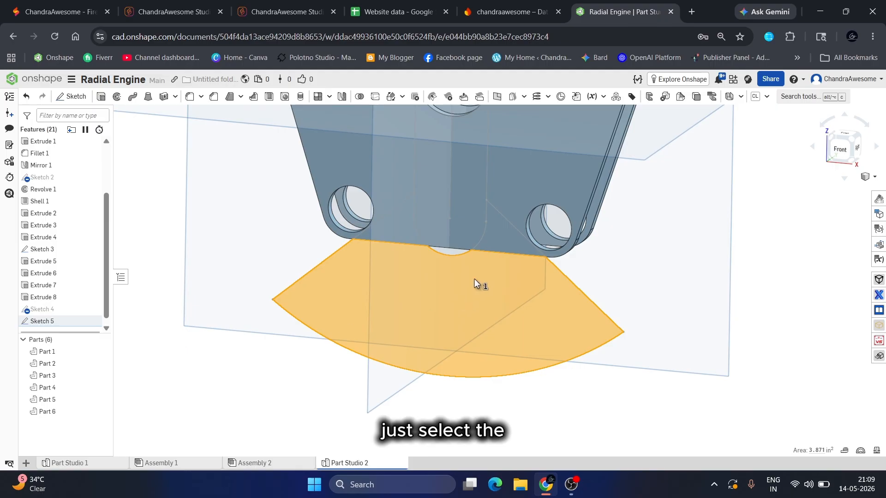
pyautogui.click(472, 226)
pyautogui.scroll(3, 462, 244)
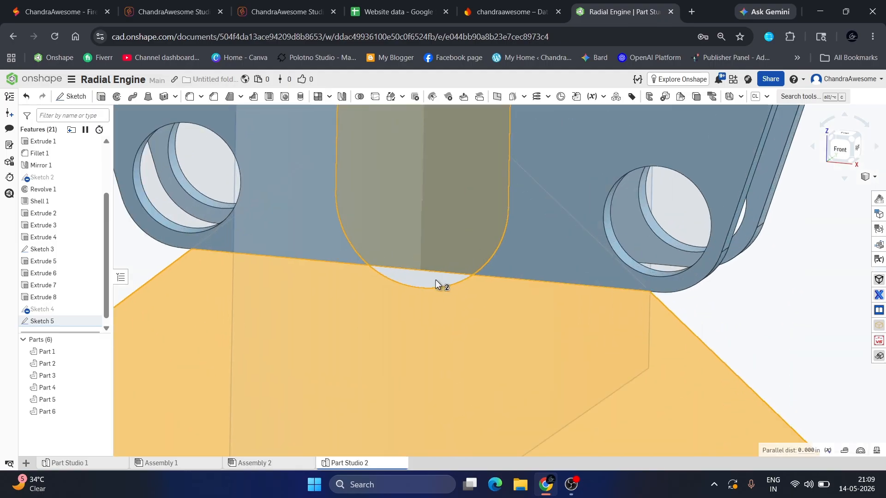
pyautogui.click(435, 279)
pyautogui.scroll(-5, 435, 281)
pyautogui.scroll(6, 443, 176)
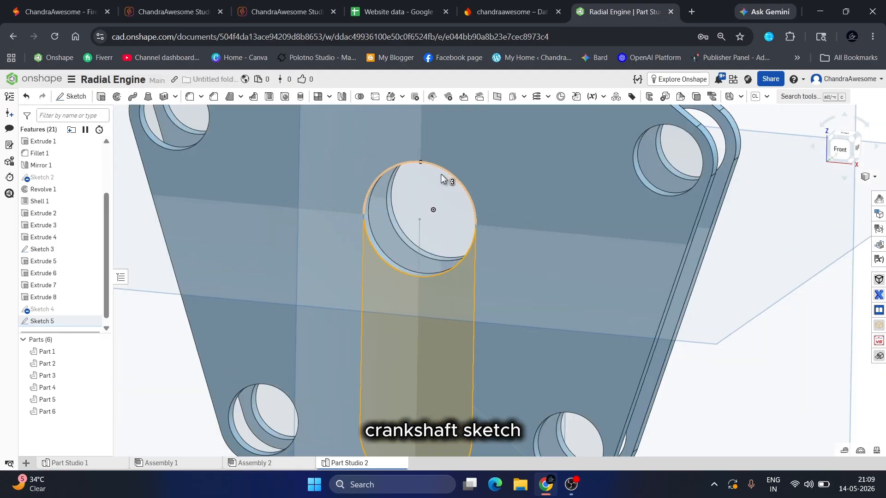
pyautogui.click(396, 201)
pyautogui.scroll(-5, 415, 196)
pyautogui.moveTo(441, 187); pyautogui.dragTo(445, 213, button='right')
pyautogui.scroll(3, 394, 288)
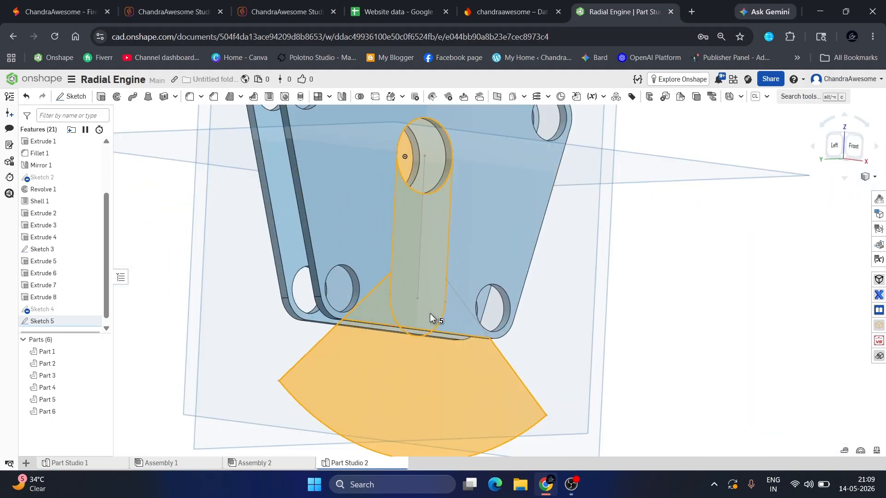
pyautogui.click(461, 319)
pyautogui.scroll(-3, 461, 320)
pyautogui.moveTo(462, 319); pyautogui.dragTo(410, 321, button='right')
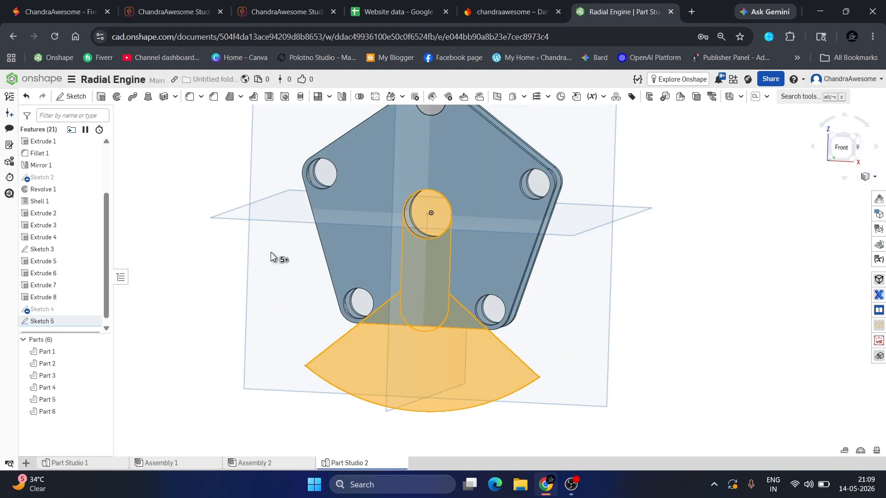
# Step: Extrude the selected crankshaft profile regions as a new part with a blind depth of 0.2 in
pyautogui.click(101, 96)
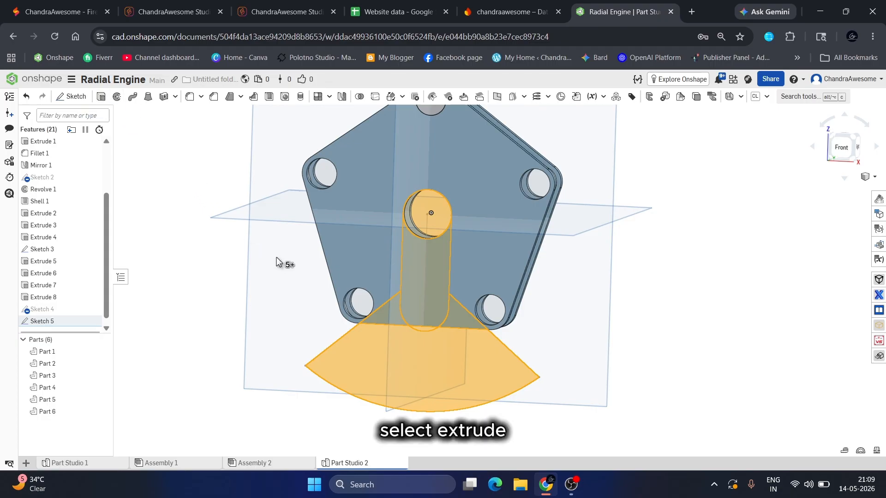
pyautogui.moveTo(274, 272); pyautogui.dragTo(236, 290, button='right')
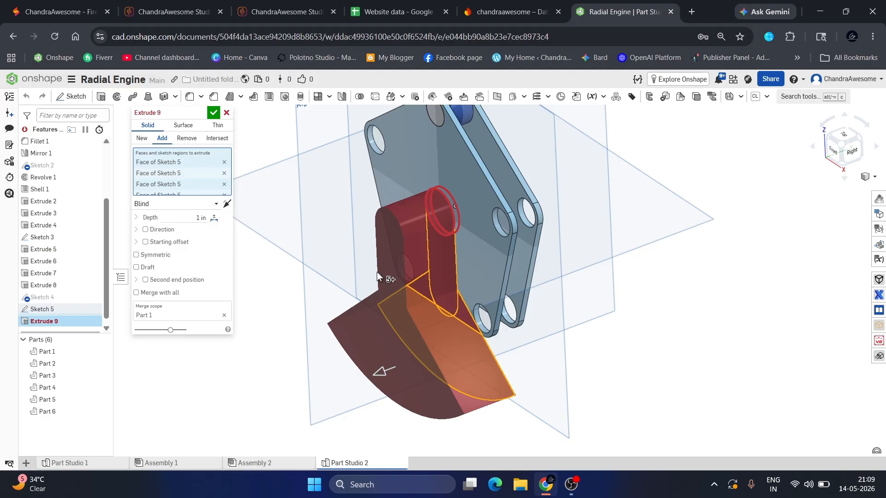
pyautogui.moveTo(377, 272)
pyautogui.mouseDown(button='right')
pyautogui.moveTo(344, 232)
pyautogui.moveTo(330, 188)
pyautogui.moveTo(380, 262)
pyautogui.mouseUp(button='right')
pyautogui.scroll(4, 445, 212)
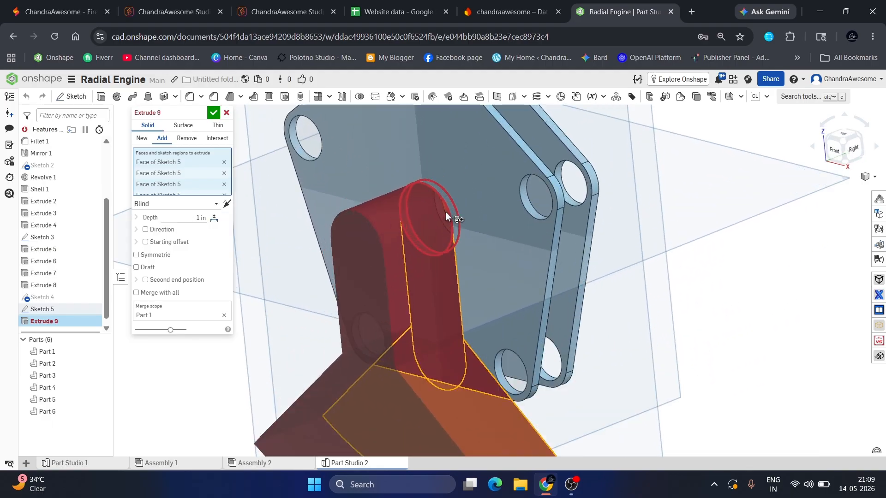
pyautogui.moveTo(445, 212); pyautogui.dragTo(454, 244, button='right')
pyautogui.scroll(-5, 454, 243)
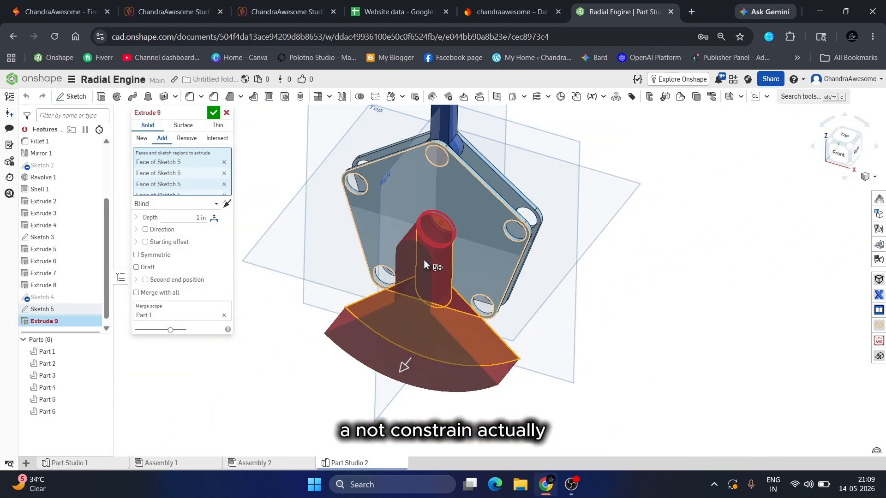
pyautogui.moveTo(410, 266); pyautogui.dragTo(392, 252, button='right')
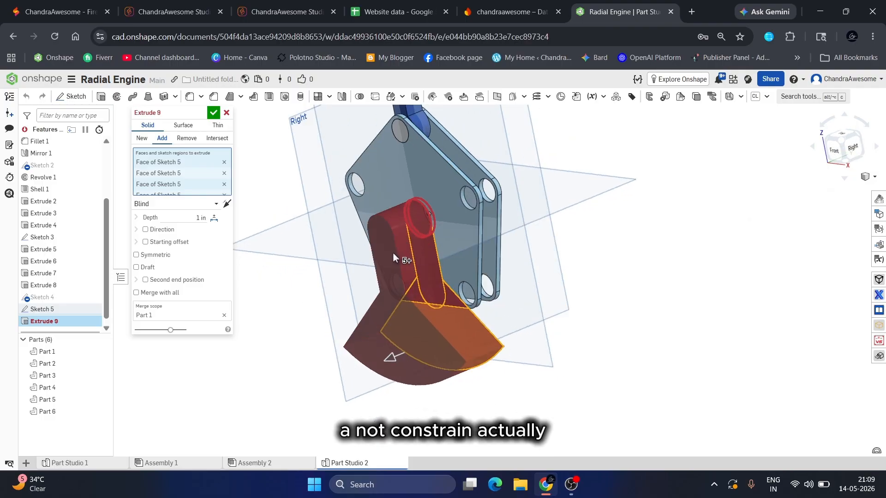
pyautogui.click(144, 139)
pyautogui.scroll(5, 365, 210)
pyautogui.moveTo(356, 207)
pyautogui.mouseDown(button='right')
pyautogui.moveTo(331, 204)
pyautogui.moveTo(367, 217)
pyautogui.moveTo(375, 245)
pyautogui.moveTo(362, 237)
pyautogui.moveTo(378, 257)
pyautogui.moveTo(369, 249)
pyautogui.mouseUp(button='right')
pyautogui.click(189, 215)
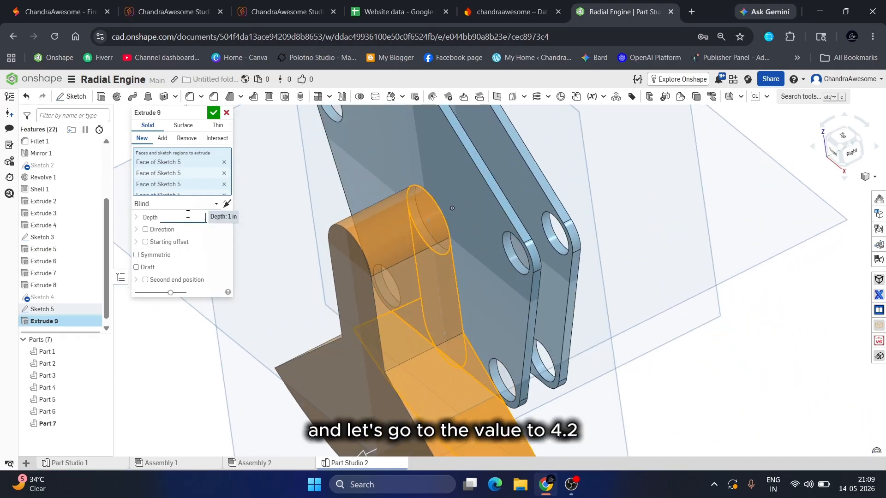
pyautogui.press('Return')
# Step: Give the crankshaft extrusion a blind starting offset of 0.3 in from the hub plate and accept it
pyautogui.scroll(-5, 283, 247)
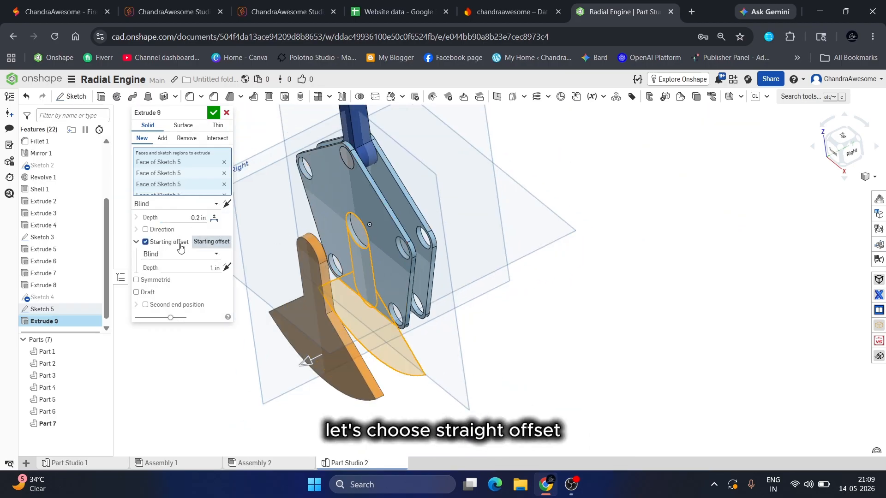
pyautogui.moveTo(366, 278)
pyautogui.mouseDown(button='right')
pyautogui.moveTo(322, 246)
pyautogui.moveTo(360, 269)
pyautogui.mouseUp(button='right')
pyautogui.click(844, 147)
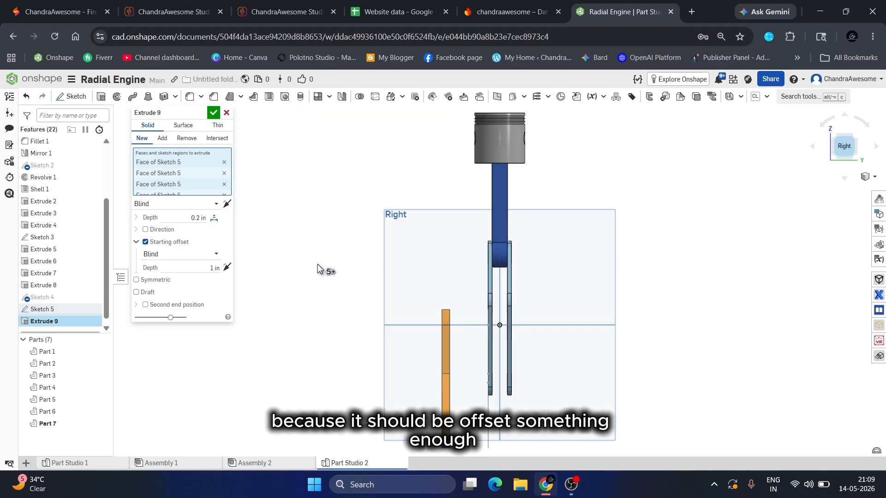
pyautogui.click(185, 267)
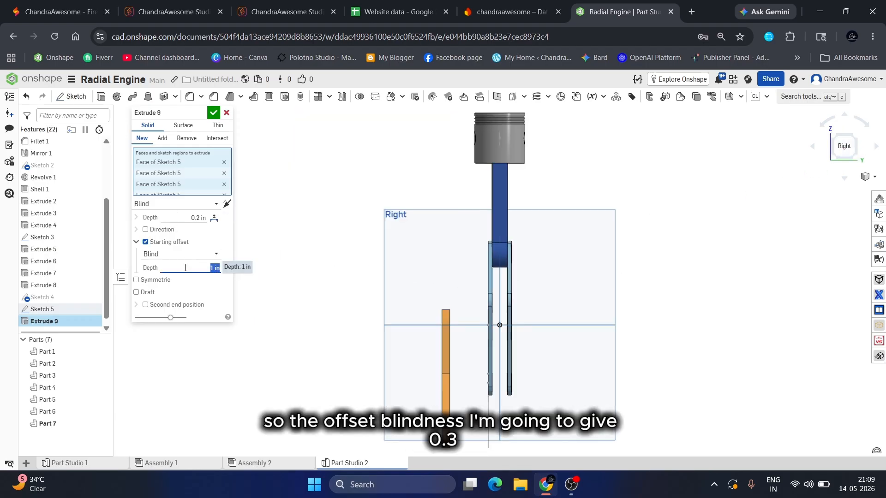
pyautogui.press('Down')
pyautogui.press('Down')
pyautogui.press('Down')
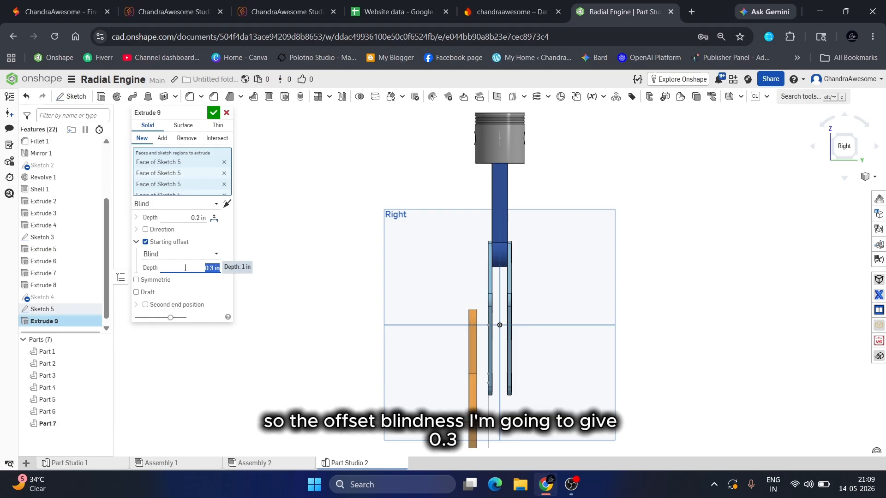
pyautogui.scroll(-3, 310, 245)
pyautogui.moveTo(307, 240); pyautogui.dragTo(333, 242, button='right')
pyautogui.click(214, 113)
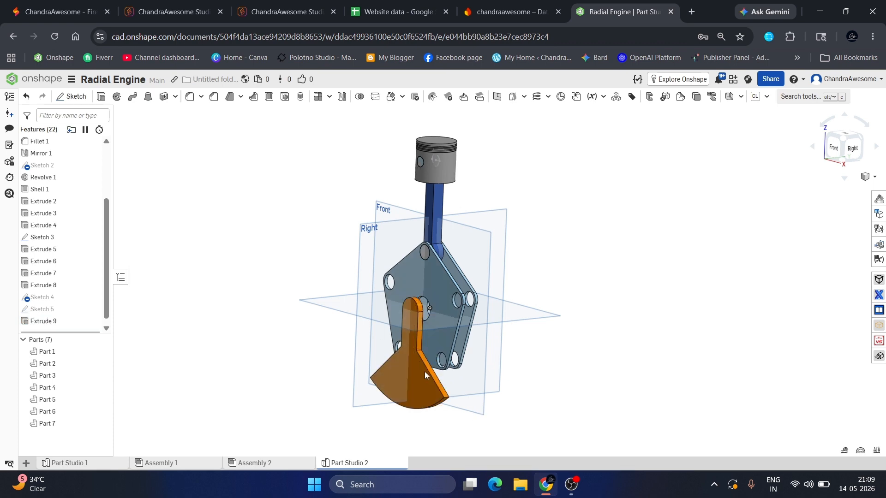
# Step: Fillet the counterweight's corner edges with a 0.1 in radius, selecting all equal-length edges from one arm corner
pyautogui.scroll(4, 424, 371)
pyautogui.click(177, 98)
pyautogui.scroll(8, 388, 325)
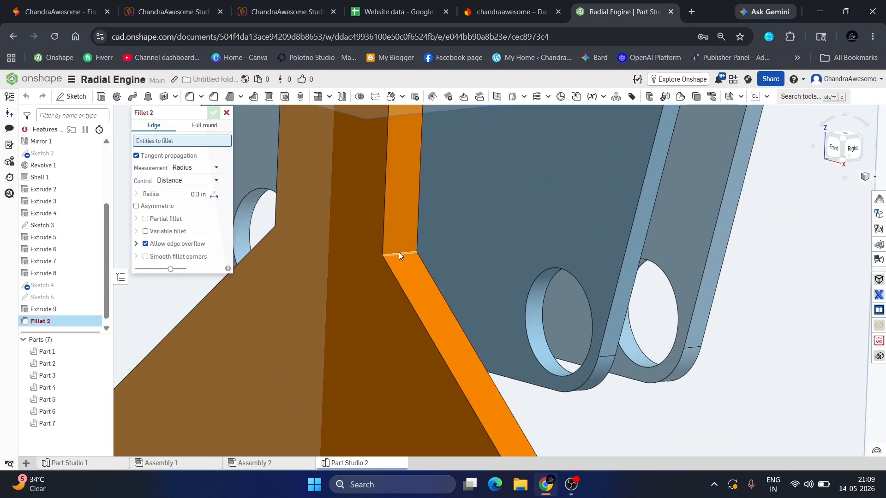
pyautogui.click(399, 251)
pyautogui.rightClick(400, 251)
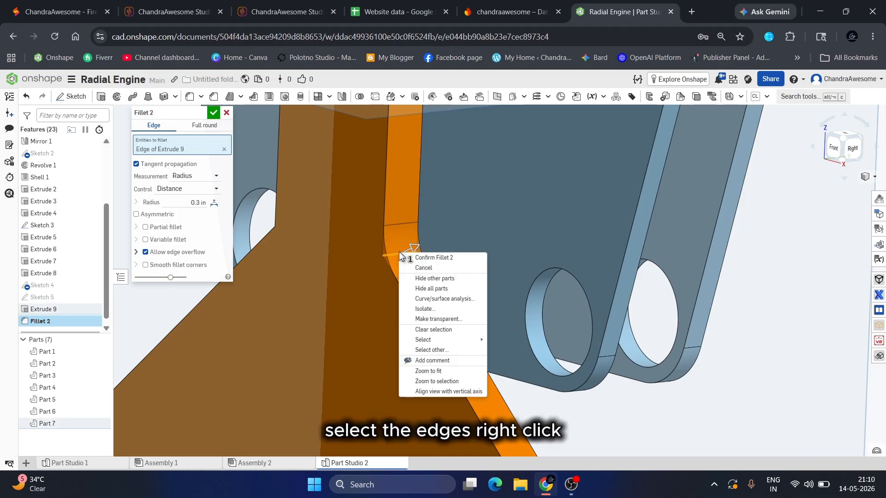
pyautogui.moveTo(446, 340)
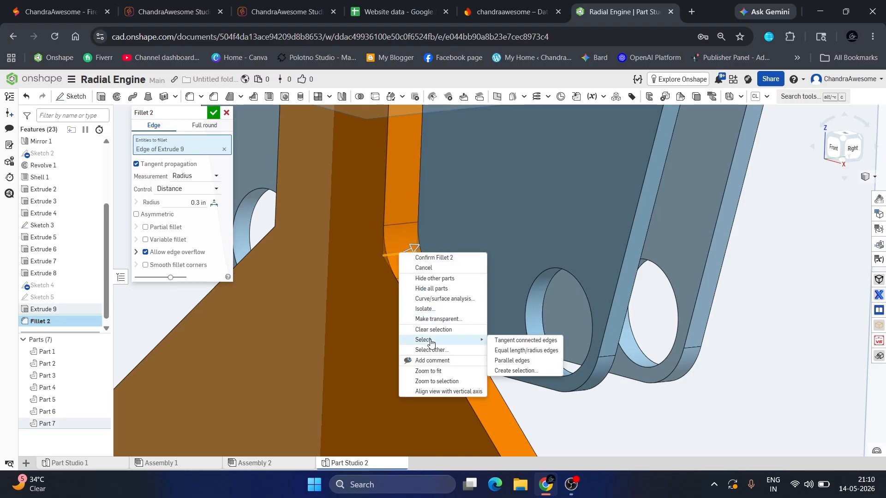
pyautogui.click(509, 351)
pyautogui.hotkey('shift', '1')
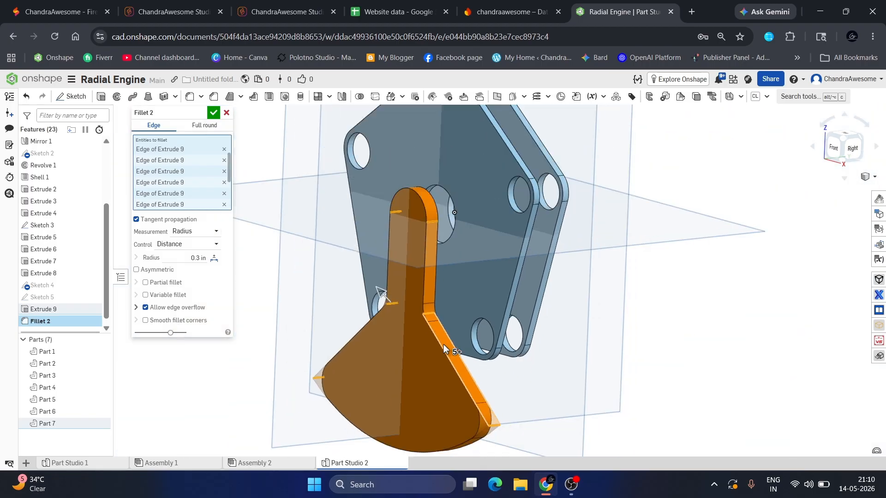
pyautogui.click(178, 257)
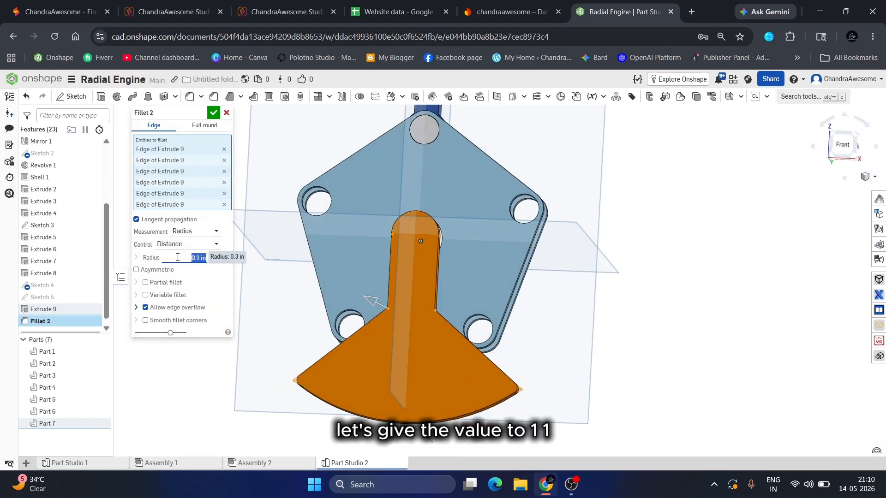
pyautogui.click(213, 112)
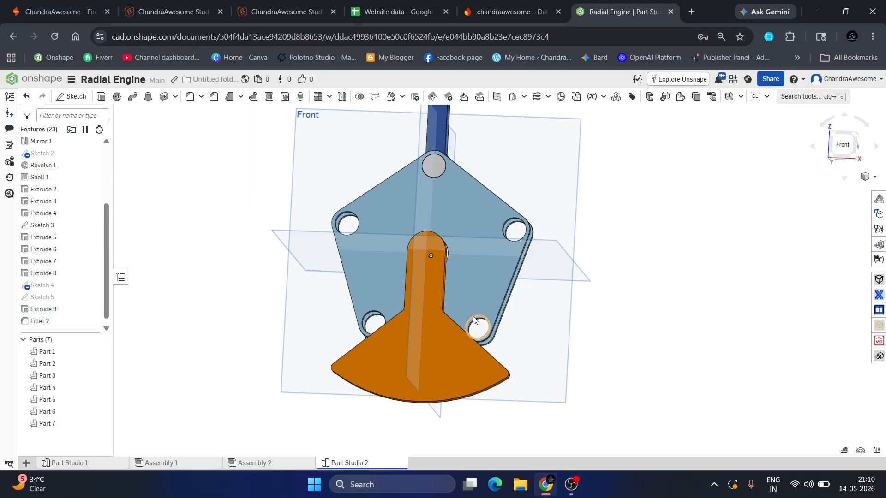
# Step: Show Sketch 5 and start a new sketch on the counterweight's front face
pyautogui.moveTo(474, 321); pyautogui.dragTo(432, 339, button='right')
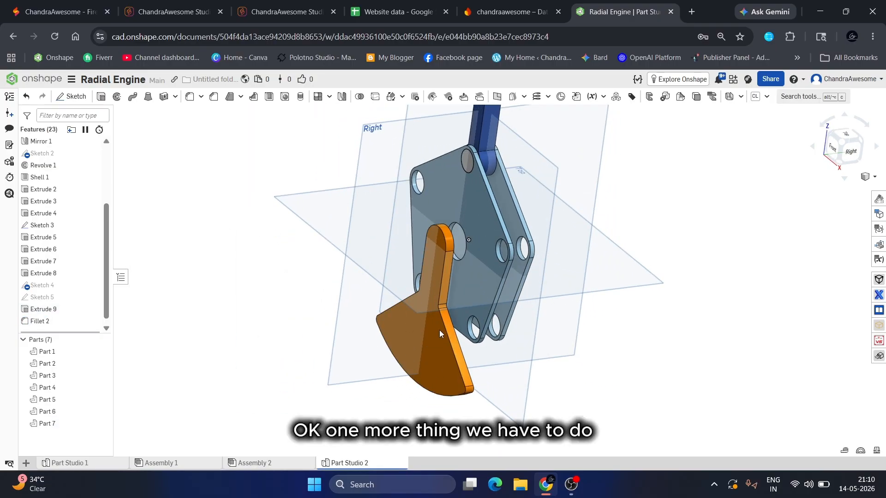
pyautogui.scroll(2, 417, 314)
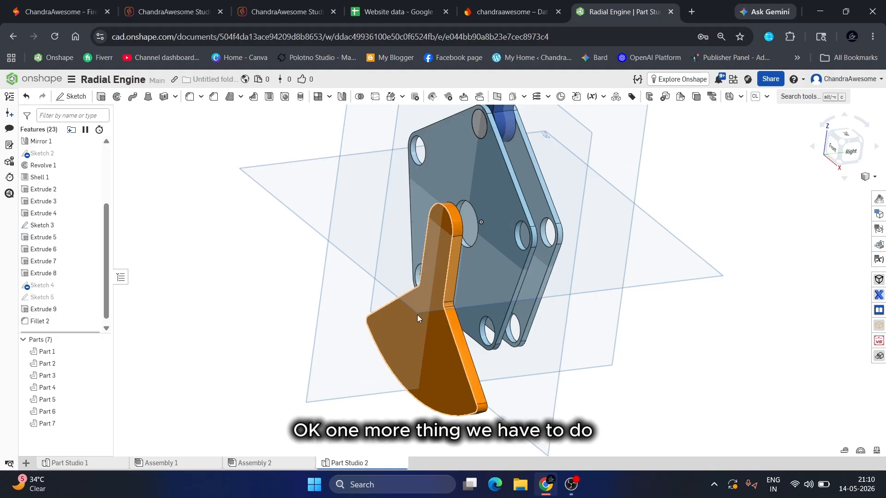
pyautogui.click(93, 297)
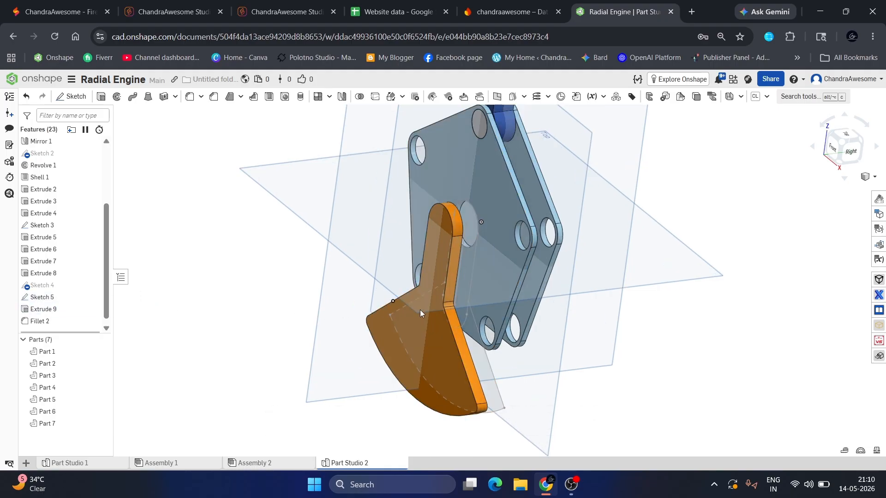
pyautogui.scroll(3, 432, 312)
pyautogui.click(433, 312)
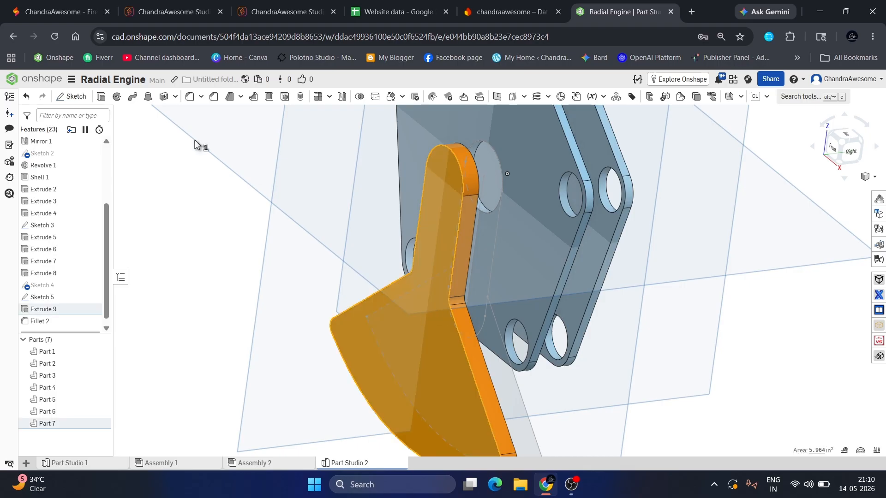
pyautogui.click(84, 96)
pyautogui.click(423, 234)
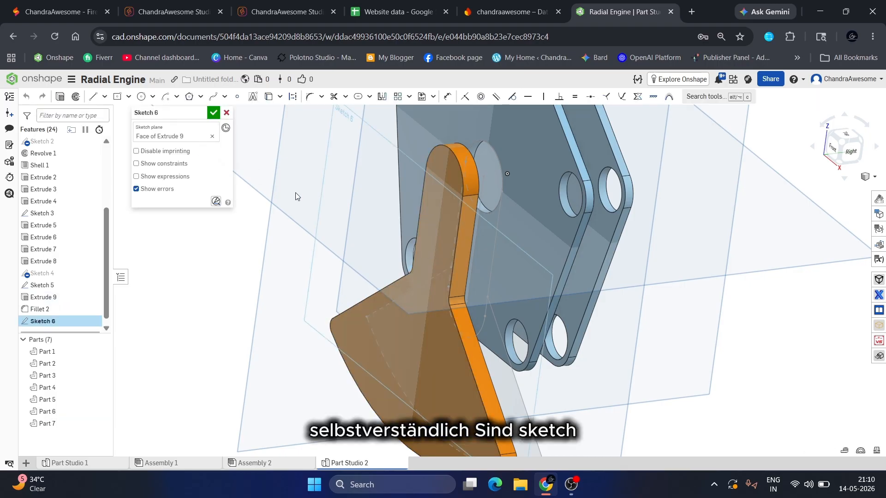
# Step: Sketch a circle about 0.56 in in diameter near the arm's lower end, viewed from the front
pyautogui.click(142, 98)
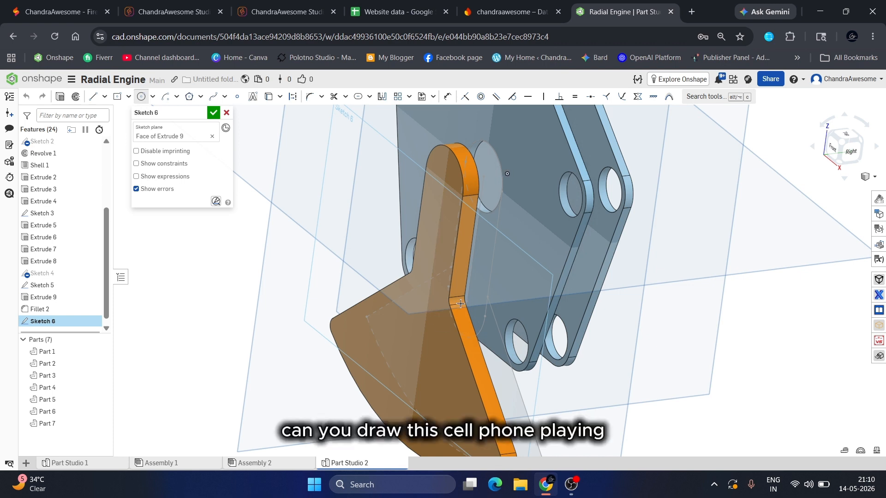
pyautogui.click(830, 149)
pyautogui.scroll(5, 444, 337)
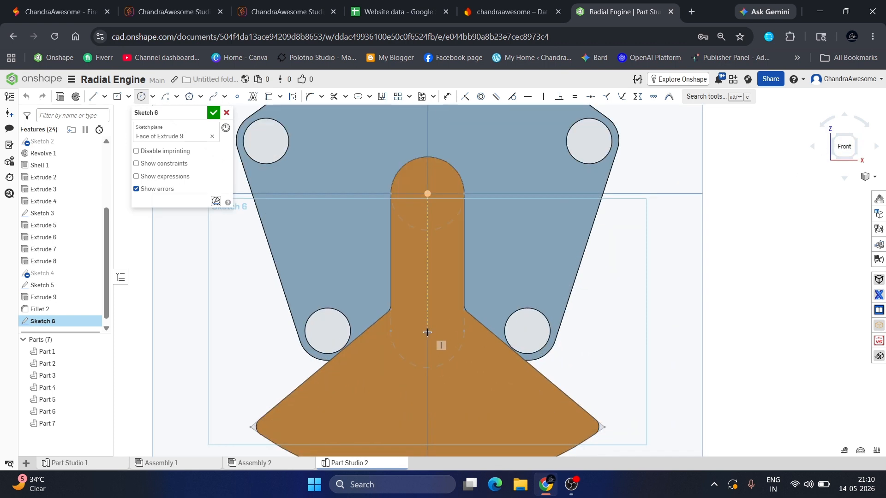
pyautogui.click(446, 358)
pyautogui.press('Escape')
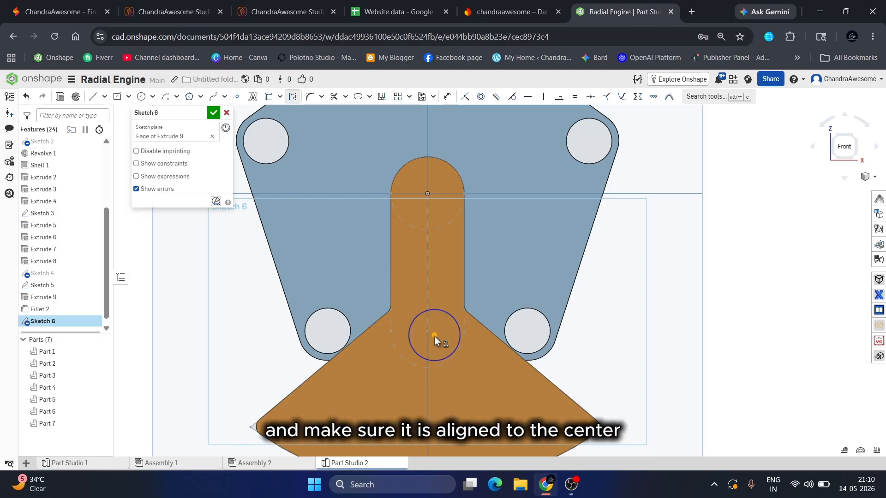
# Step: Move the circle onto the vertical centreline and make its centre coincident with the centre of Sketch 5's lower arc
pyautogui.moveTo(434, 336); pyautogui.dragTo(428, 332)
pyautogui.press('i')
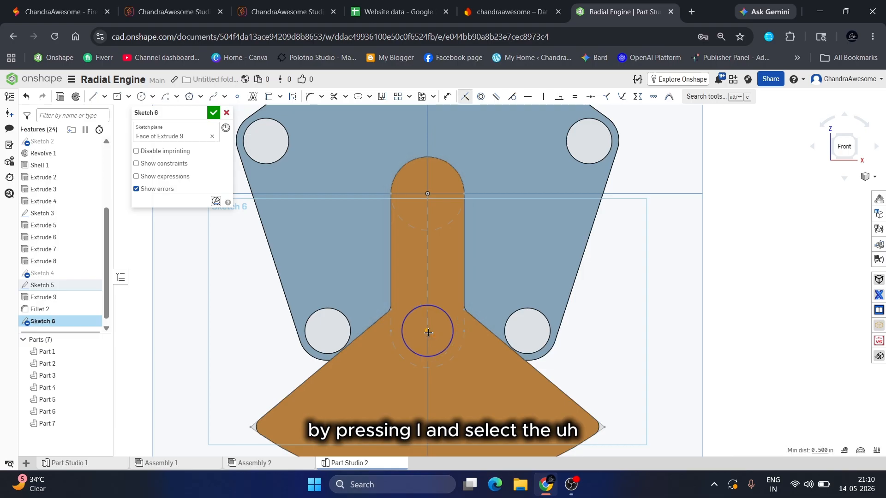
pyautogui.click(428, 332)
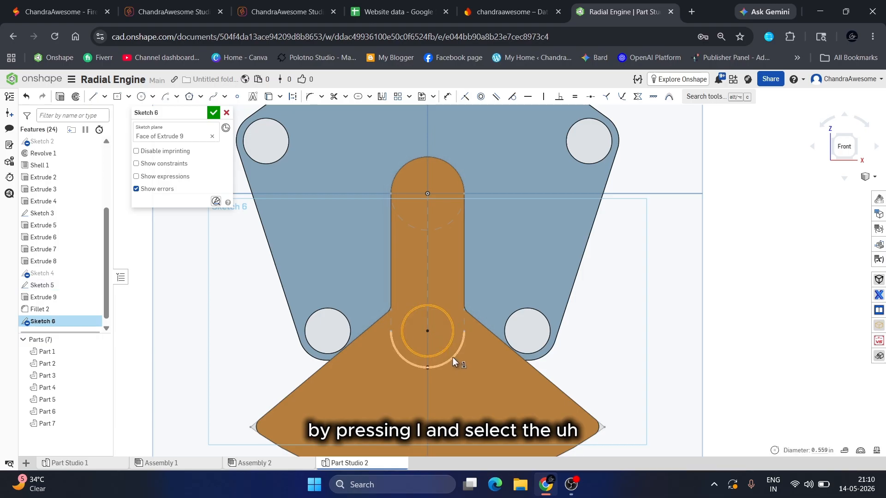
# Step: Make the sketched circle coincident with Sketch 5's lower arc so it takes the arc's size, and finish the sketch
pyautogui.moveTo(452, 356)
pyautogui.mouseDown(button='right')
pyautogui.moveTo(396, 370)
pyautogui.moveTo(492, 366)
pyautogui.mouseUp(button='right')
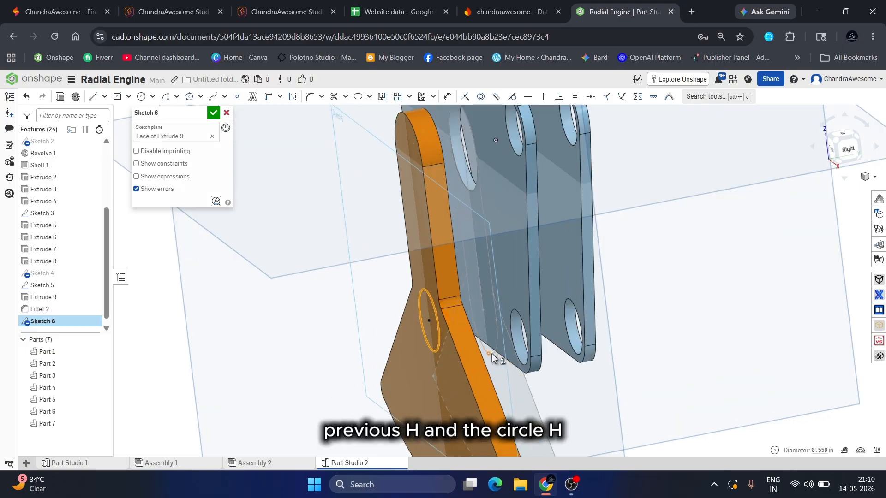
pyautogui.scroll(2, 492, 358)
pyautogui.click(495, 354)
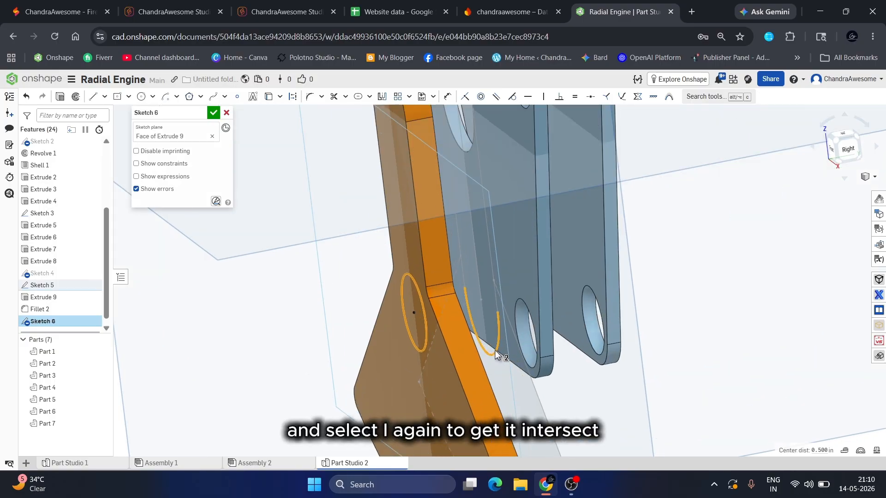
pyautogui.press('i')
pyautogui.scroll(-2, 392, 328)
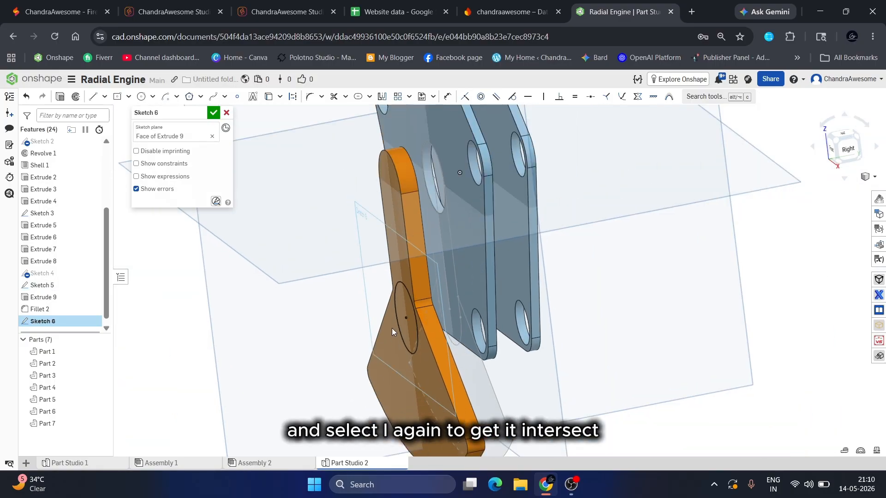
pyautogui.moveTo(394, 330); pyautogui.dragTo(436, 331, button='right')
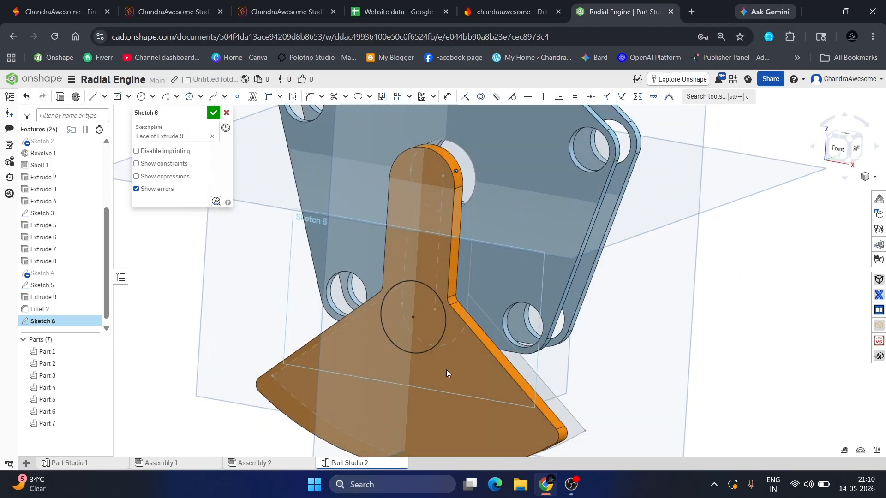
pyautogui.scroll(3, 427, 278)
pyautogui.moveTo(419, 284)
pyautogui.mouseDown(button='right')
pyautogui.moveTo(388, 288)
pyautogui.moveTo(399, 299)
pyautogui.mouseUp(button='right')
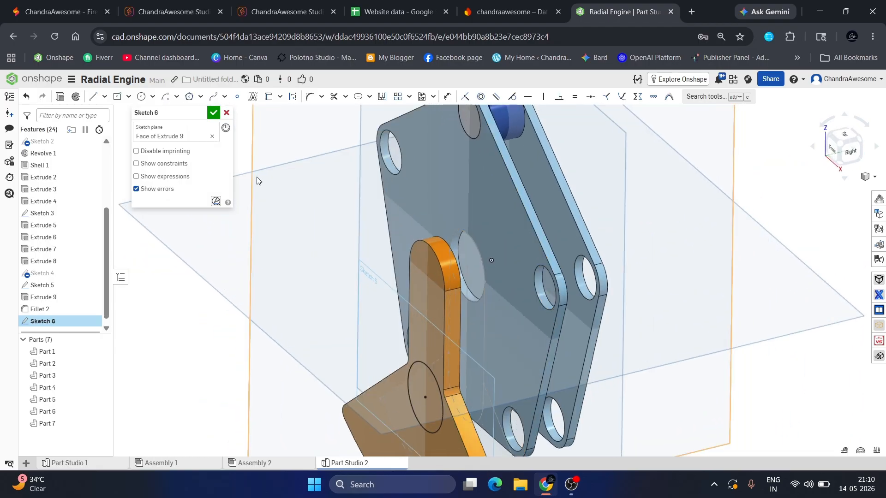
pyautogui.click(214, 113)
# Step: Extrude the circle 1 in outward from the counterweight's front face, adding it to Part 7
pyautogui.scroll(-3, 383, 237)
pyautogui.scroll(4, 408, 312)
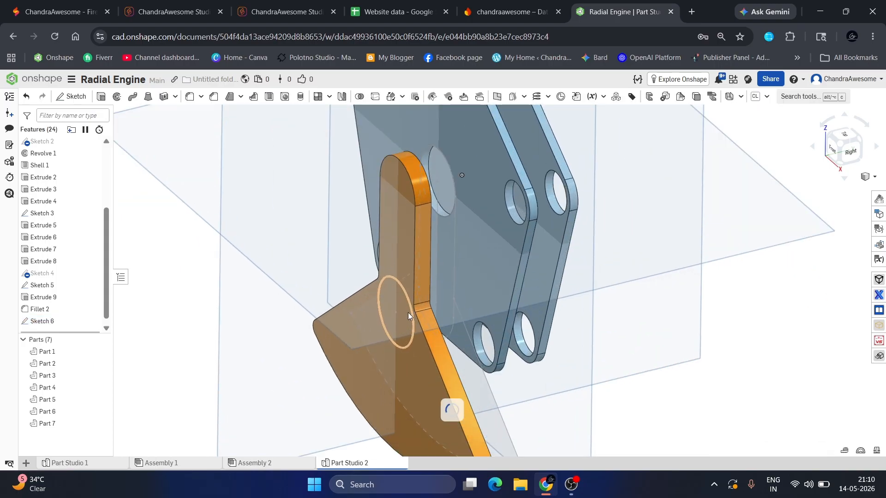
pyautogui.click(401, 327)
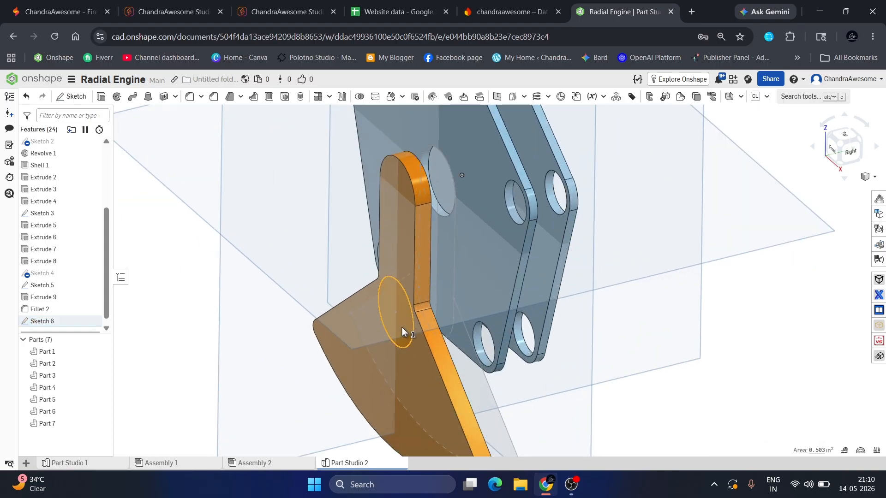
pyautogui.click(102, 98)
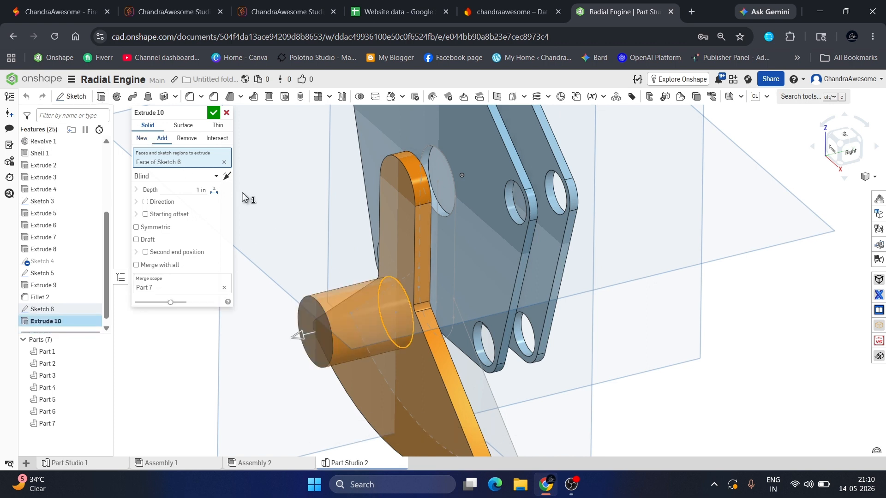
pyautogui.click(213, 113)
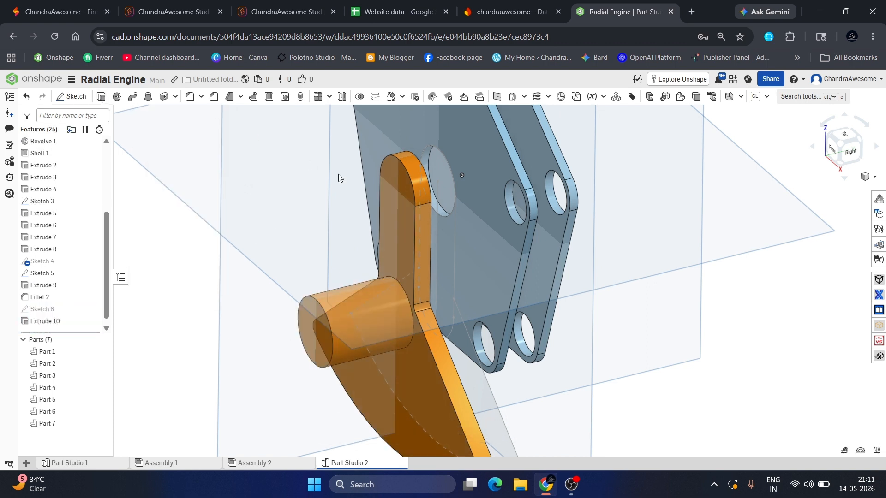
# Step: Set up an added extrusion of Sketch 5's upper circle, reversed towards the hub plates, with the counterweight (Part 7) as merge scope
pyautogui.scroll(3, 464, 194)
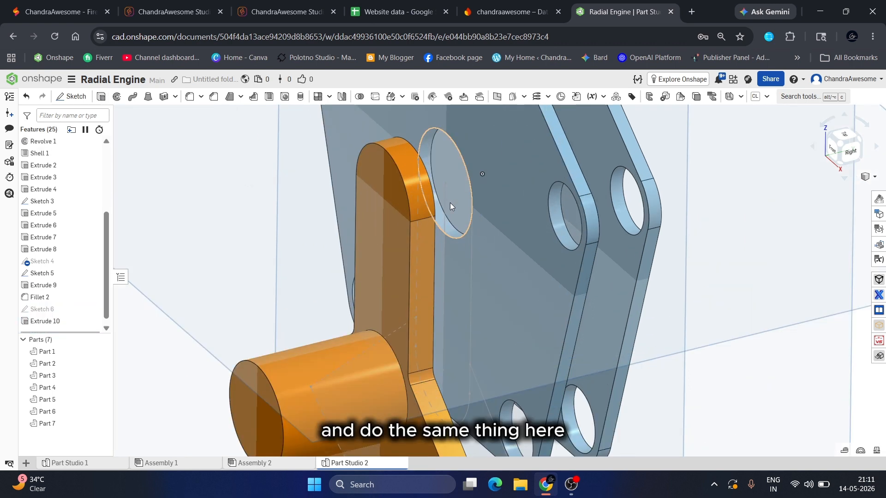
pyautogui.click(450, 203)
pyautogui.scroll(-3, 451, 202)
pyautogui.moveTo(450, 202); pyautogui.dragTo(433, 201, button='right')
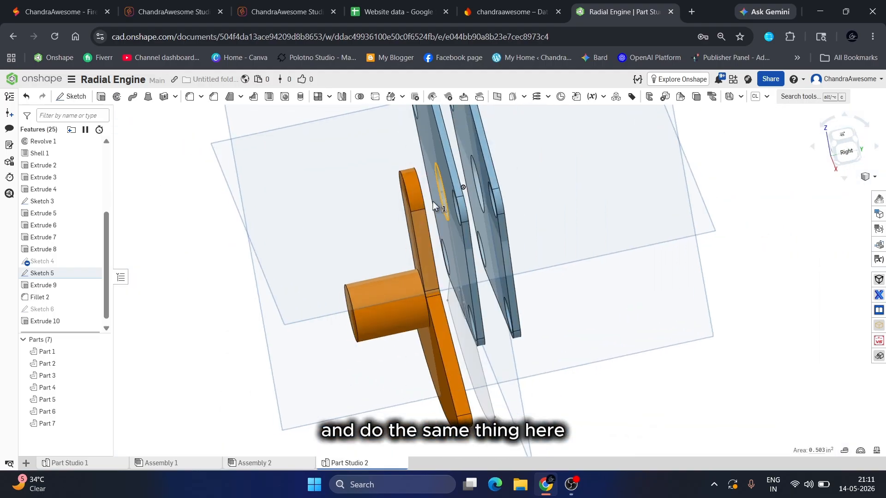
pyautogui.click(101, 96)
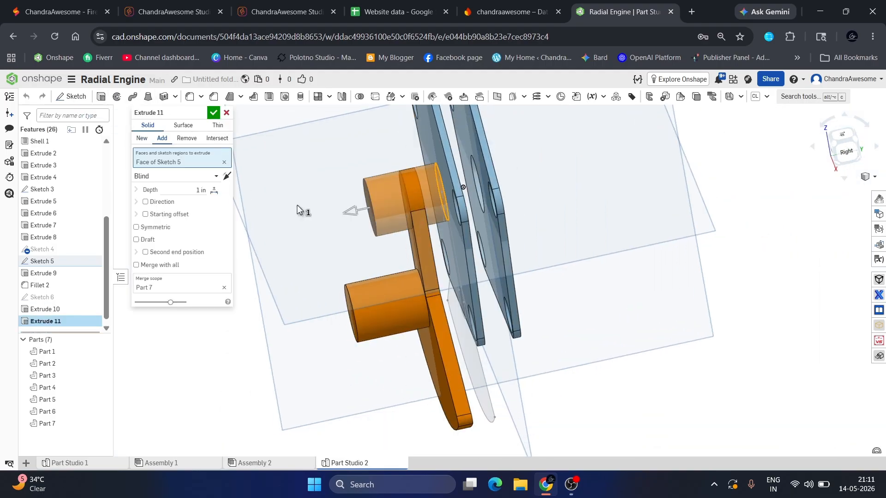
pyautogui.click(223, 178)
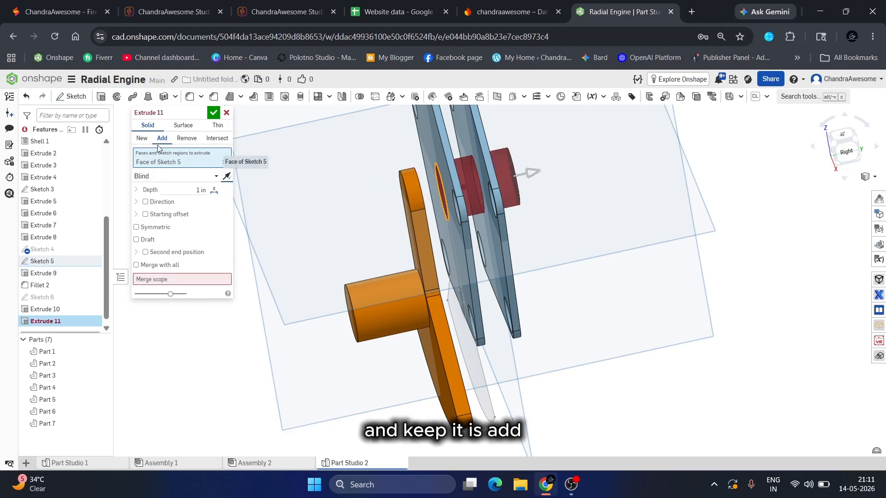
pyautogui.click(206, 279)
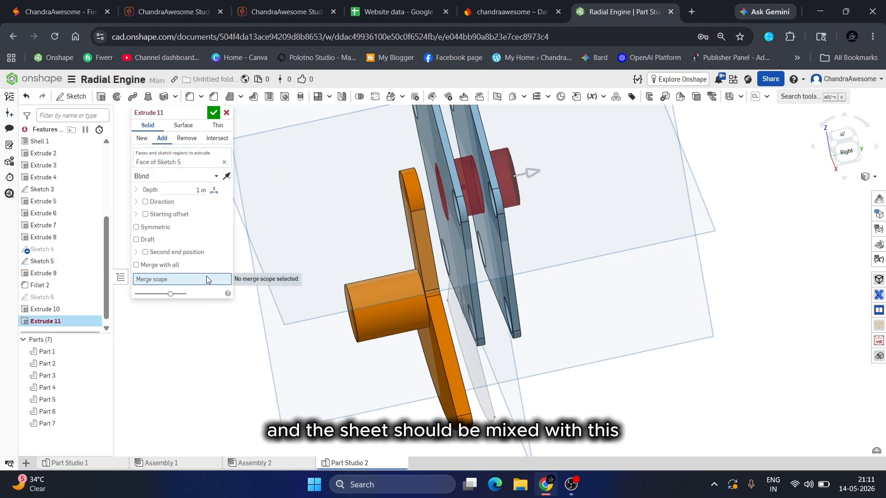
pyautogui.click(414, 226)
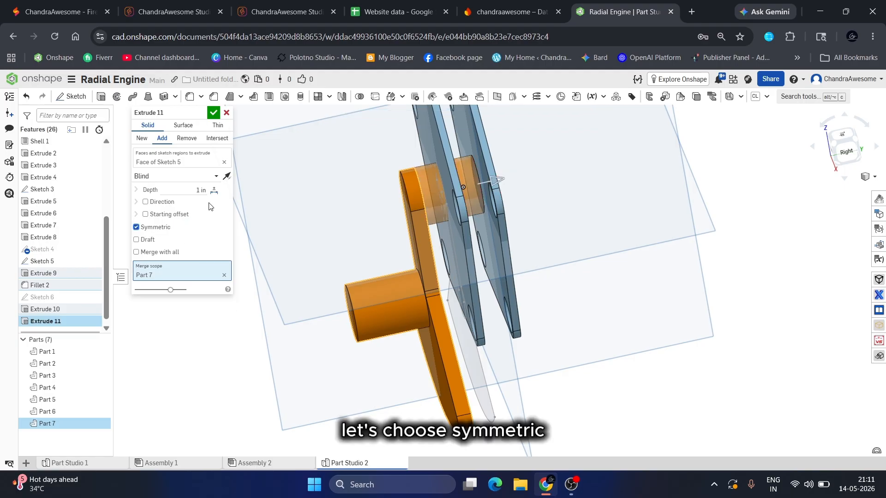
# Step: Turn off the symmetric option and give the crankpin extrusion a blind second end position with a depth of 0.5 in
pyautogui.click(195, 189)
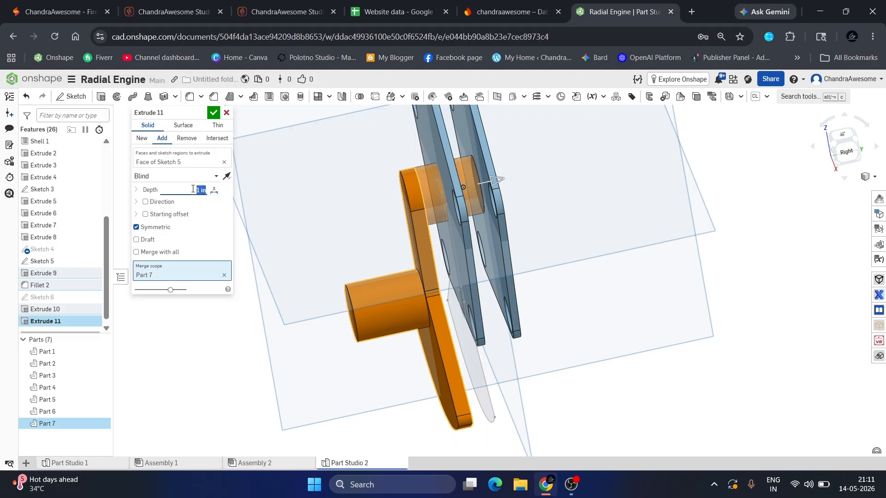
pyautogui.click(156, 228)
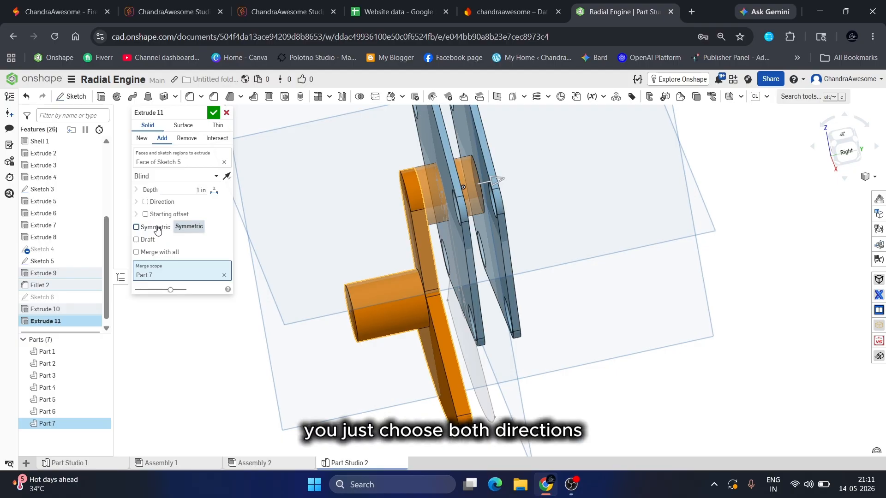
pyautogui.click(167, 254)
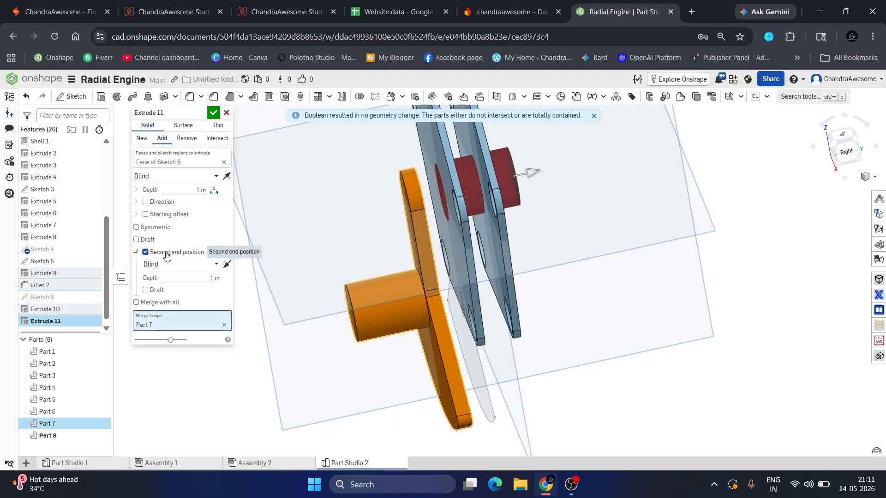
pyautogui.click(184, 279)
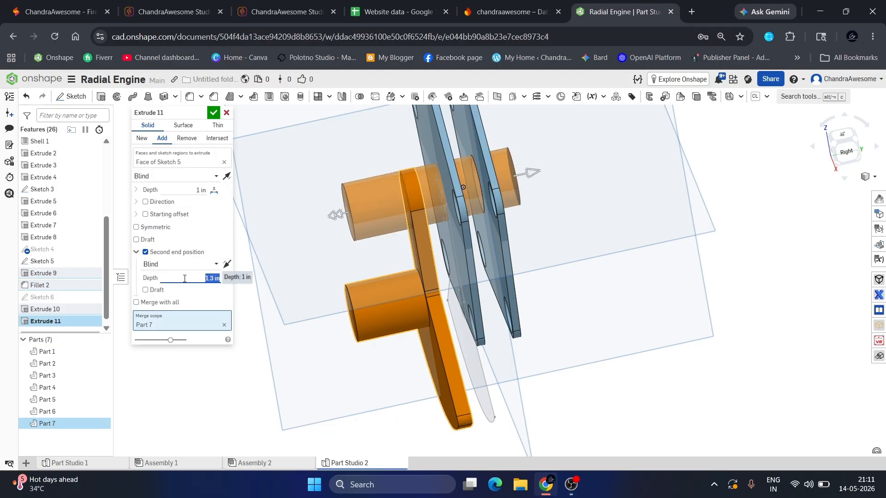
pyautogui.scroll(-5, 184, 279)
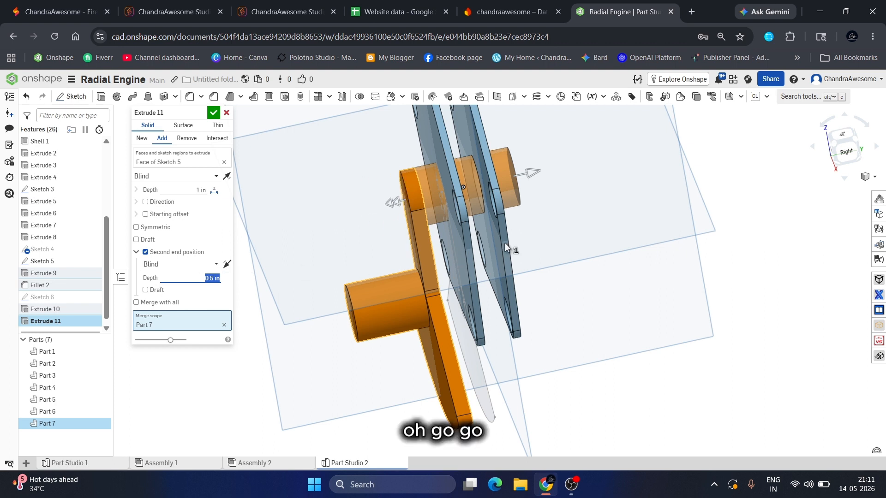
pyautogui.scroll(-2, 544, 245)
# Step: Set the crankpin extrusion's first depth to 1.5 in and accept the feature
pyautogui.click(174, 188)
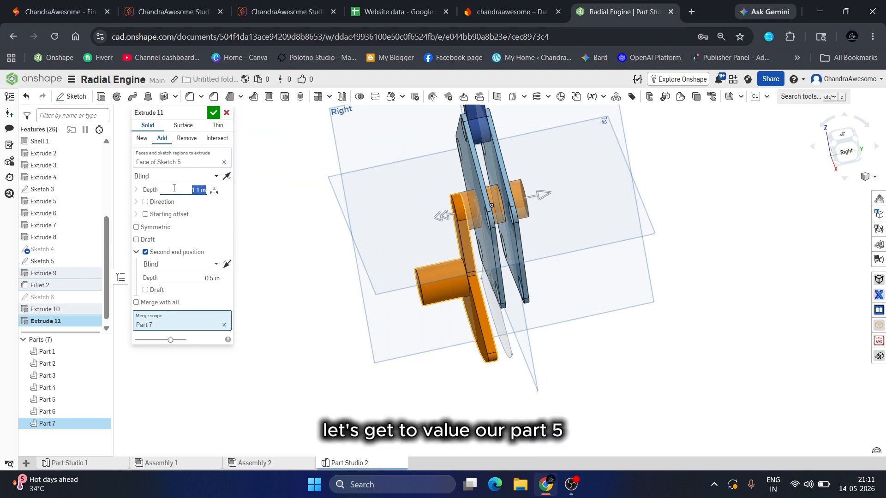
pyautogui.scroll(3, 174, 188)
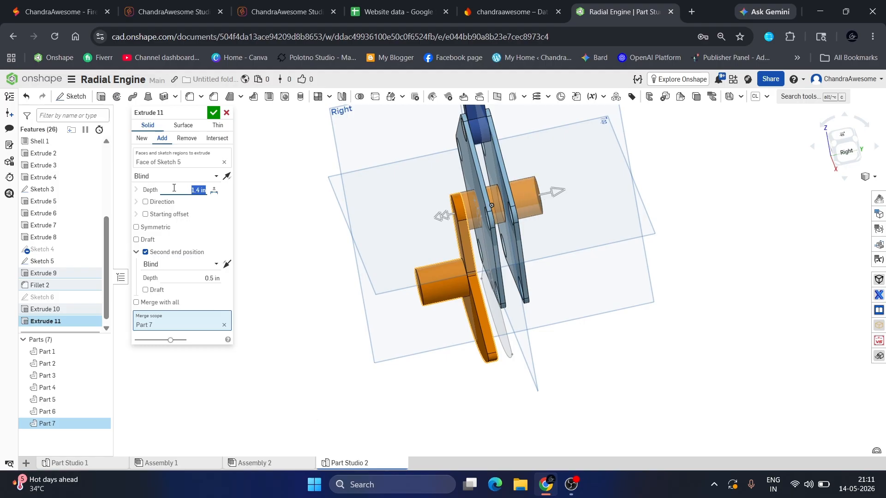
pyautogui.scroll(2, 175, 186)
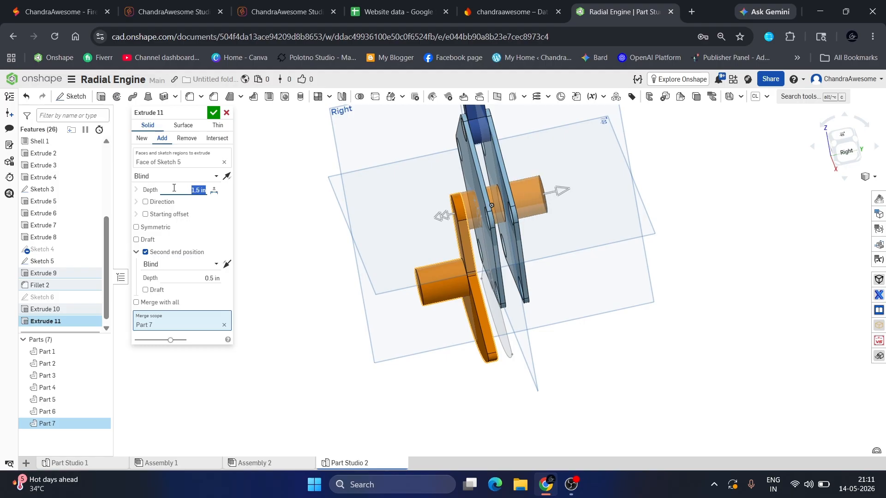
pyautogui.click(213, 113)
# Step: Show Sketch 4 and start extruding its large crankcase circle as a new part
pyautogui.scroll(-5, 461, 322)
pyautogui.scroll(3, 505, 290)
pyautogui.moveTo(506, 290); pyautogui.dragTo(568, 265, button='right')
pyautogui.scroll(2, 569, 268)
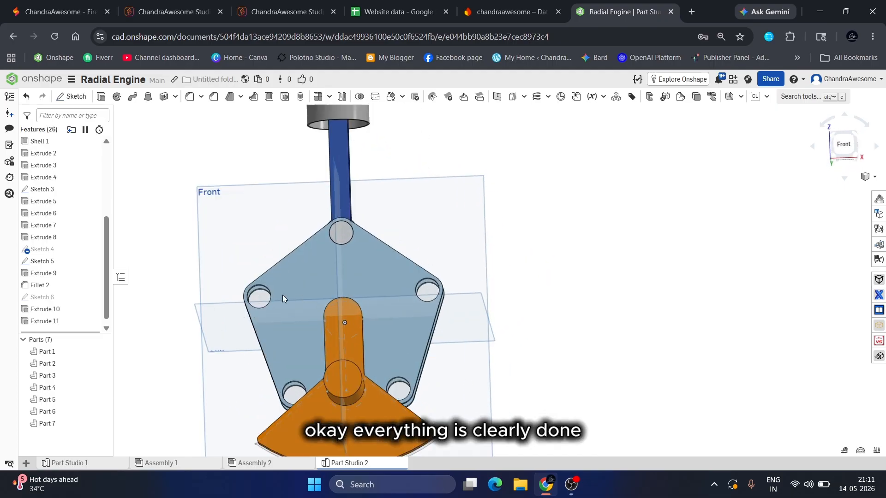
pyautogui.click(93, 250)
pyautogui.scroll(-4, 403, 244)
pyautogui.moveTo(403, 244); pyautogui.dragTo(374, 263, button='right')
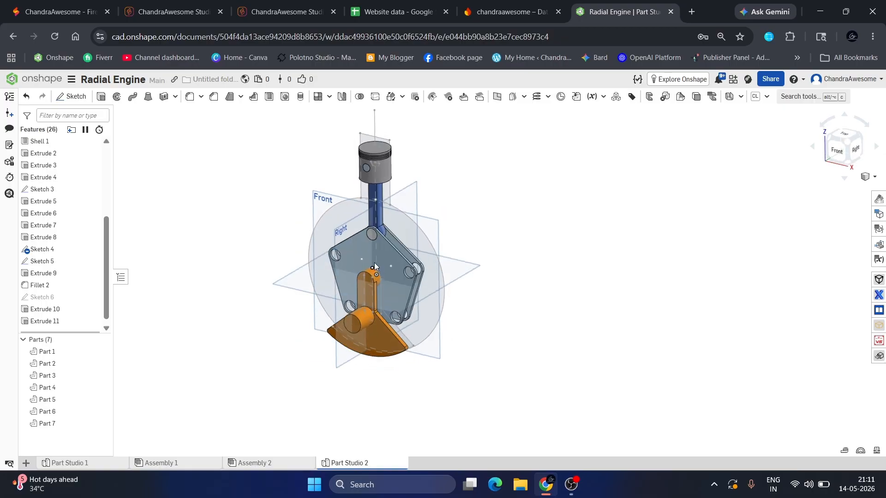
pyautogui.scroll(2, 348, 207)
pyautogui.click(352, 217)
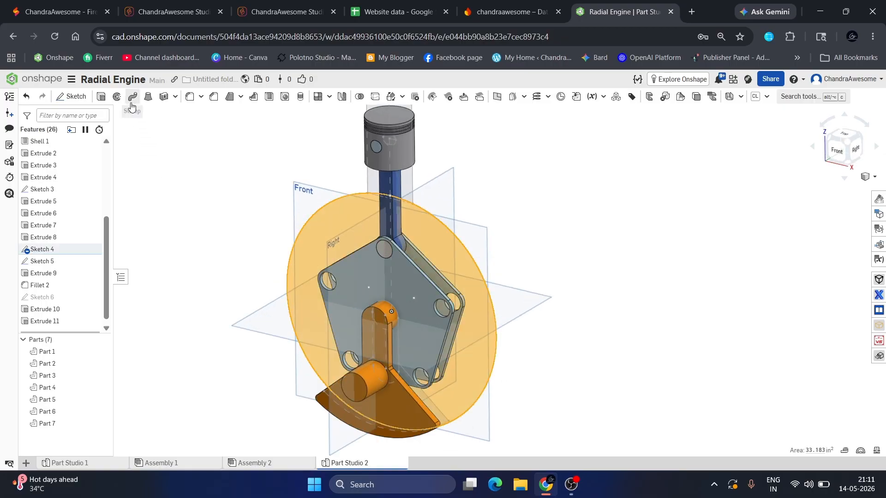
pyautogui.click(101, 95)
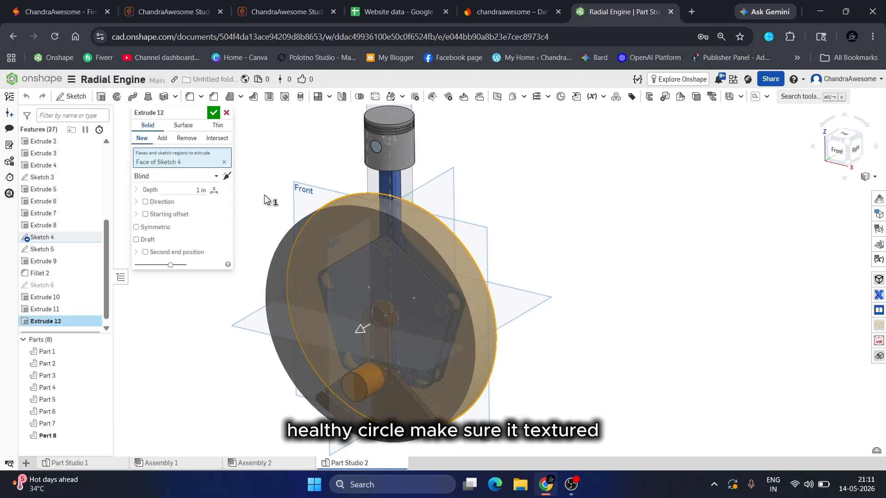
# Step: Make the crankcase extrusion symmetric about its sketch plane, leaving the starting offset off
pyautogui.moveTo(265, 197); pyautogui.dragTo(229, 203, button='right')
pyautogui.moveTo(598, 250)
pyautogui.mouseDown(button='right')
pyautogui.moveTo(616, 243)
pyautogui.moveTo(612, 235)
pyautogui.moveTo(597, 231)
pyautogui.moveTo(598, 259)
pyautogui.mouseUp(button='right')
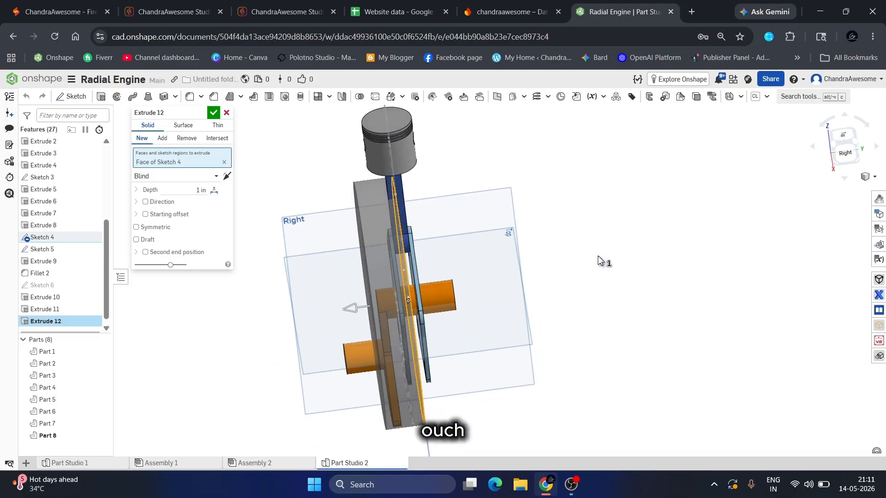
pyautogui.click(160, 217)
pyautogui.click(160, 215)
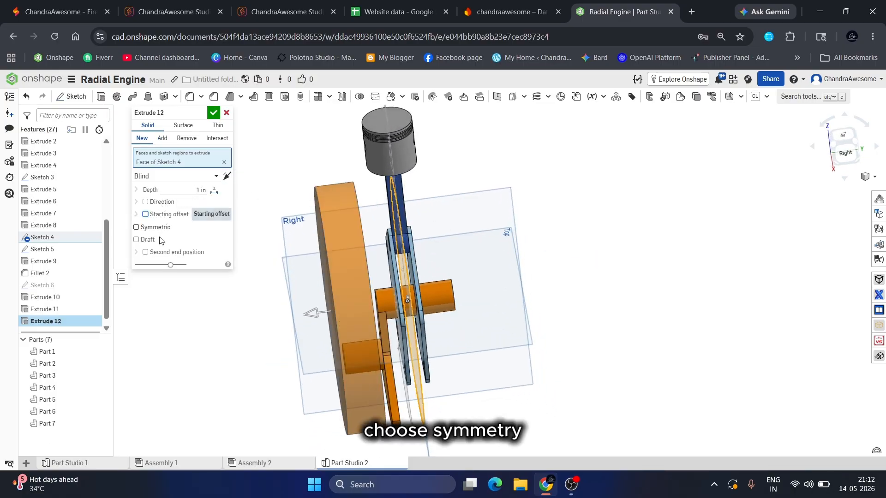
pyautogui.click(158, 228)
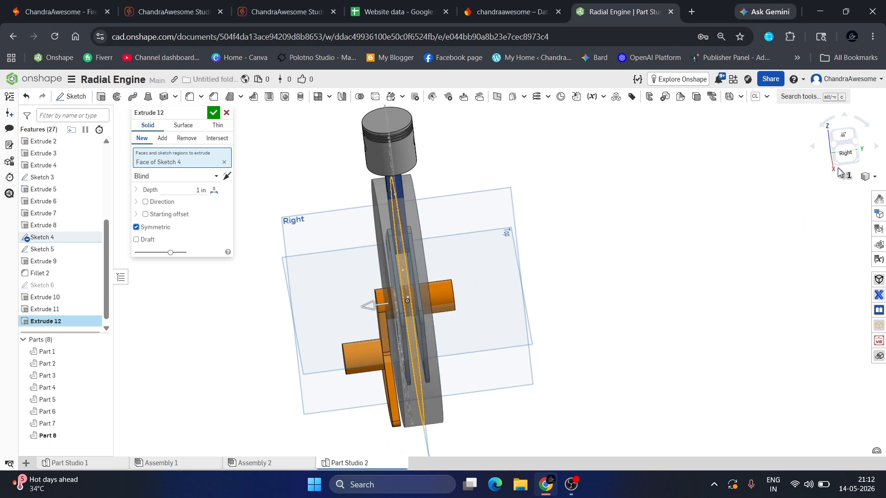
# Step: Check the crankcase extrusion's width against the piston head from the right view, set its depth to 2 in and accept it
pyautogui.click(845, 153)
pyautogui.scroll(-3, 566, 295)
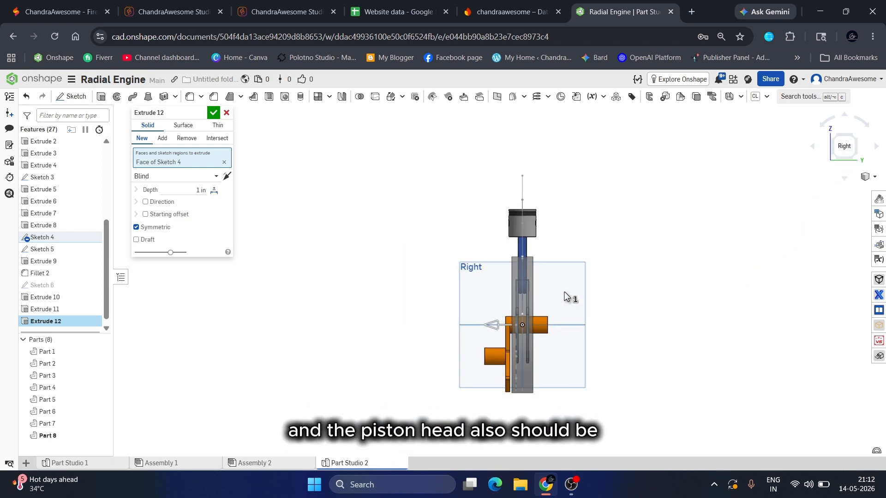
pyautogui.scroll(2, 565, 293)
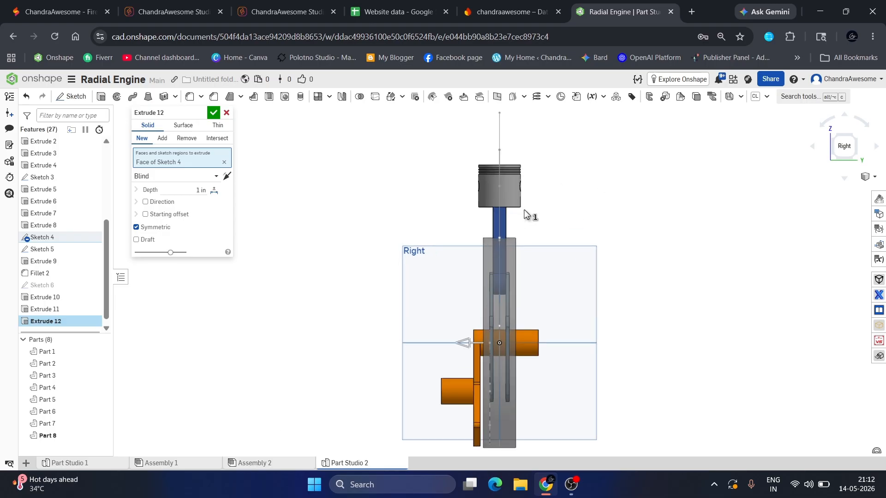
pyautogui.scroll(-2, 523, 211)
pyautogui.scroll(2, 554, 285)
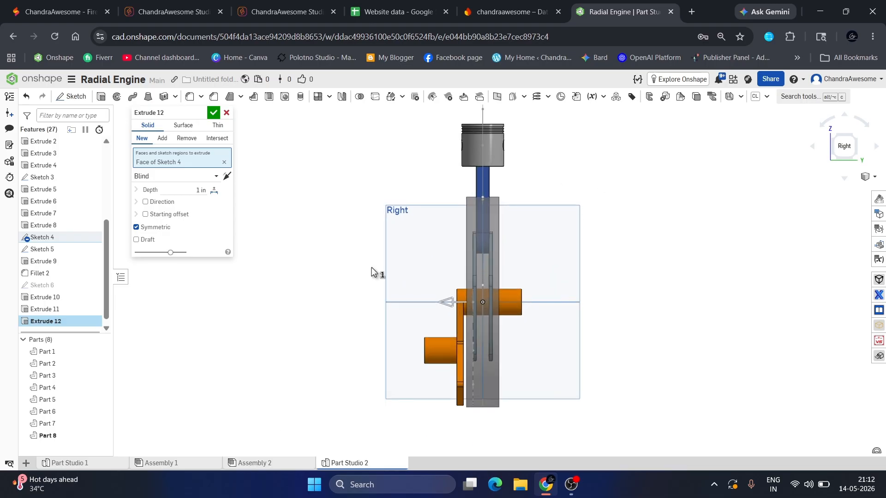
pyautogui.click(175, 189)
pyautogui.write('1.5')
pyautogui.press('Return')
pyautogui.write('2')
pyautogui.press('Return')
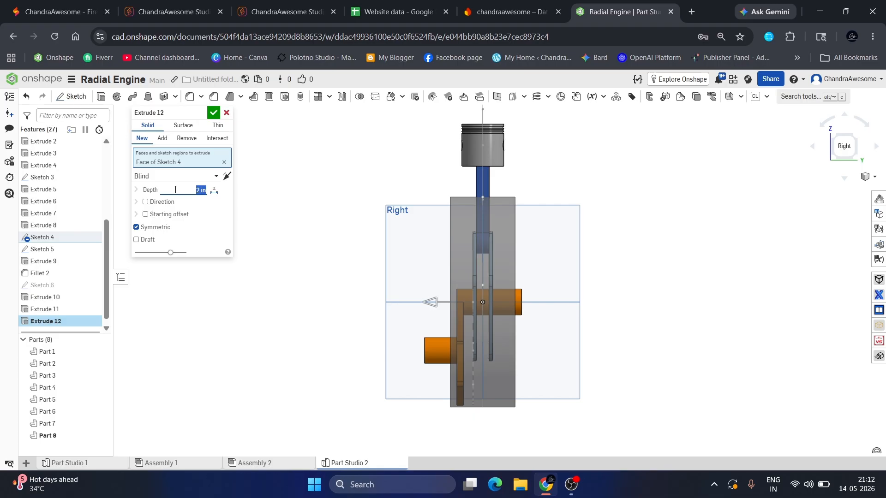
pyautogui.click(210, 116)
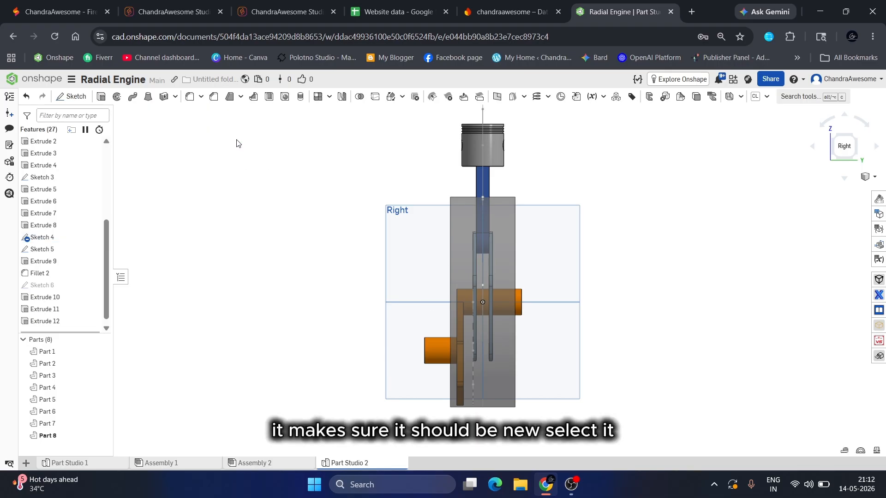
# Step: Start a thin revolve of Sketch 4's half-cylinder region at the piston about its vertical centerline, with thickness 1 set to 0.05 in
pyautogui.scroll(-2, 358, 216)
pyautogui.moveTo(364, 217); pyautogui.dragTo(403, 225, button='right')
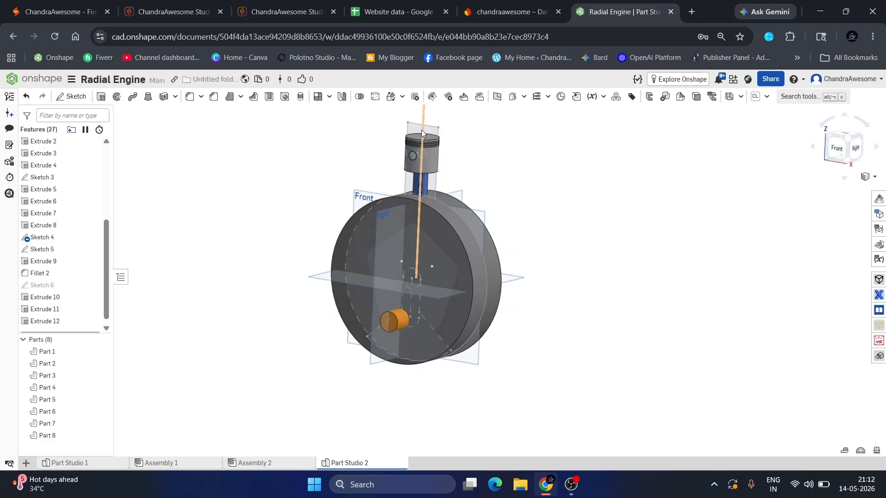
pyautogui.scroll(3, 422, 129)
pyautogui.scroll(1, 449, 137)
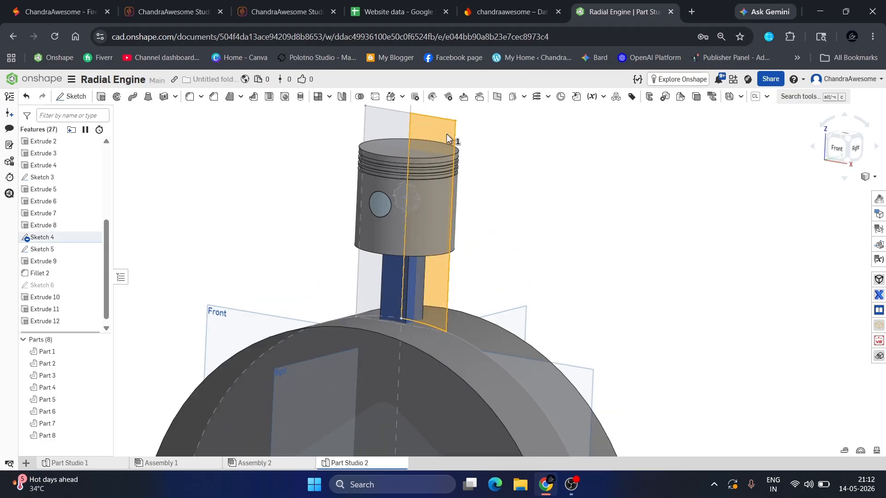
pyautogui.click(446, 134)
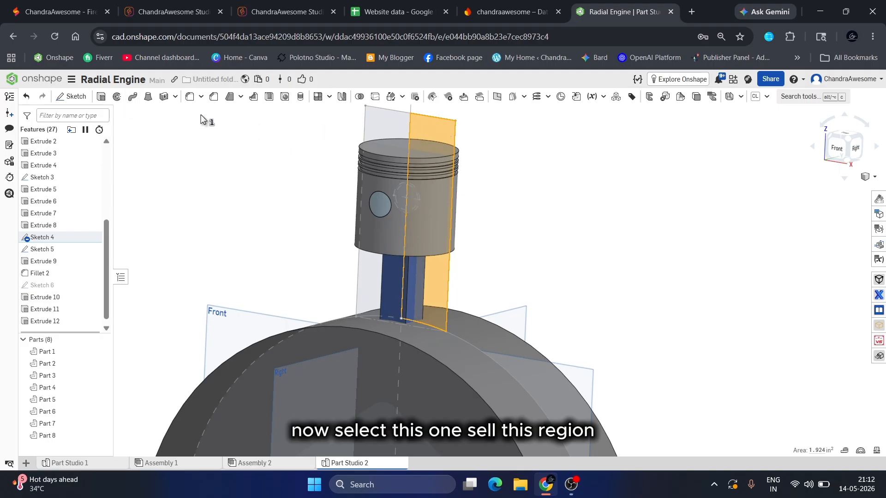
pyautogui.click(117, 96)
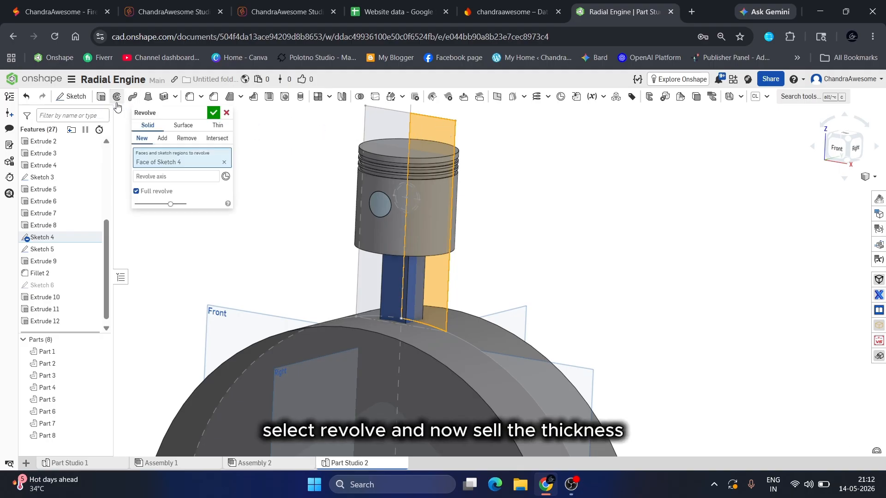
pyautogui.click(216, 131)
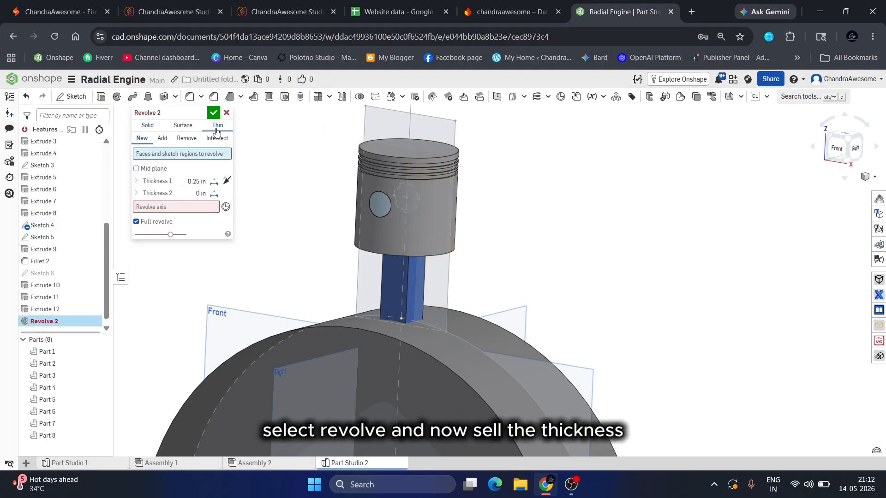
pyautogui.click(426, 133)
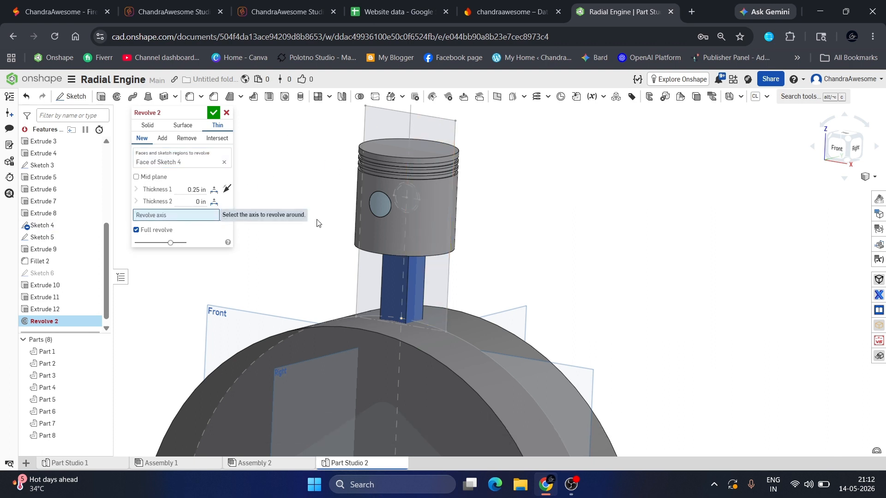
pyautogui.click(410, 130)
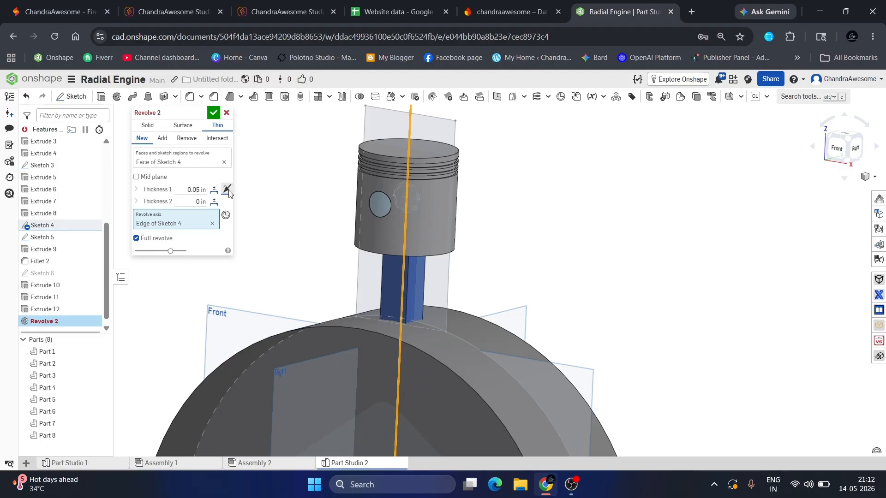
# Step: Replace the thin revolve's profile with the region's outer vertical edge, flip the thickness direction and make the result a new part
pyautogui.click(228, 190)
pyautogui.click(224, 162)
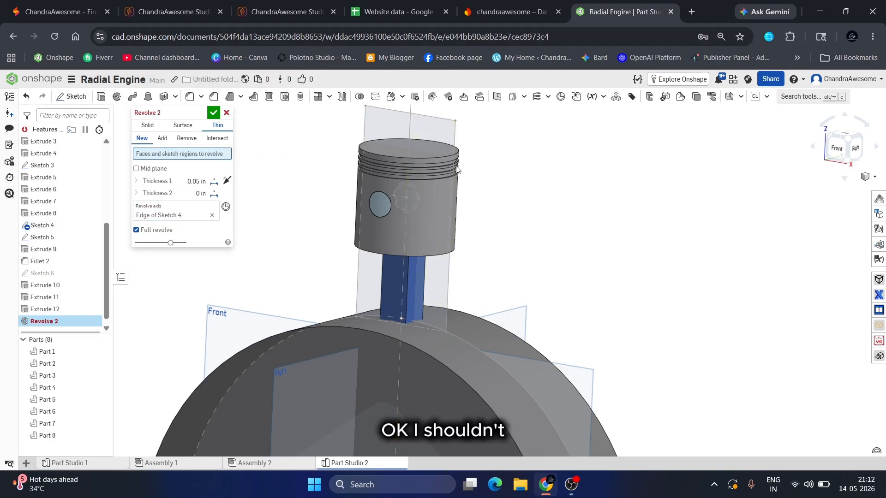
pyautogui.click(455, 131)
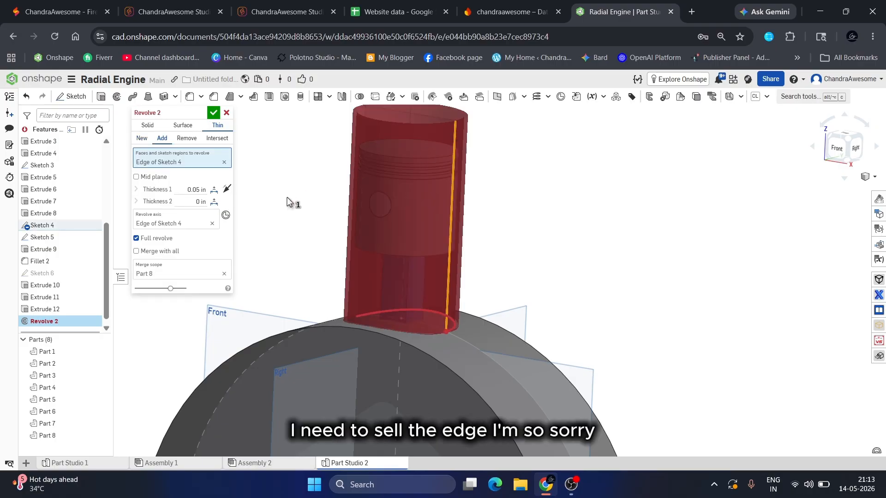
pyautogui.click(197, 226)
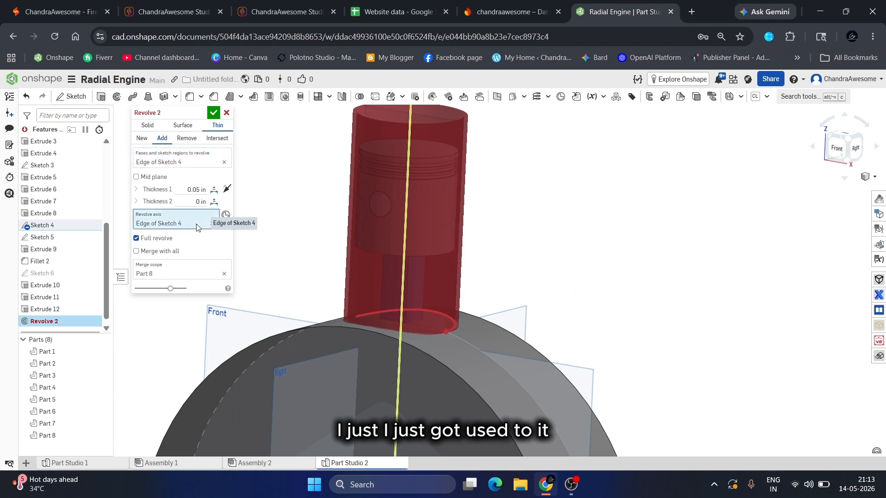
pyautogui.click(148, 141)
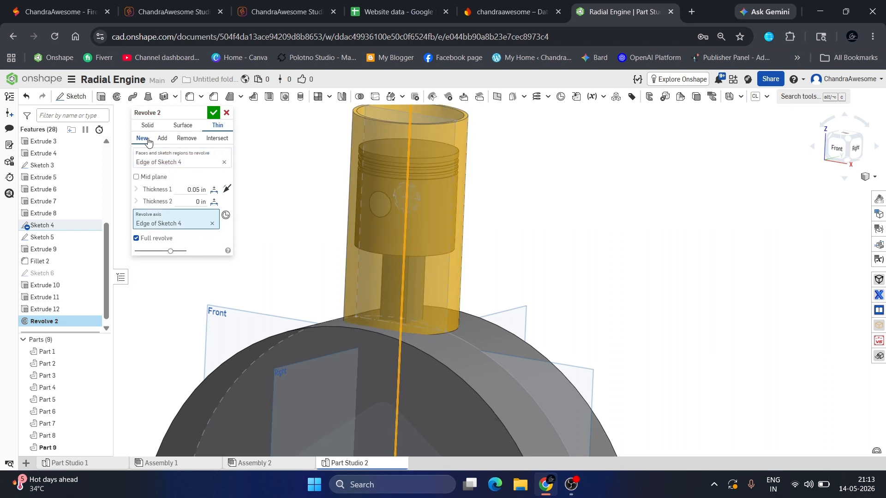
pyautogui.scroll(4, 445, 339)
pyautogui.moveTo(445, 340)
pyautogui.mouseDown(button='right')
pyautogui.moveTo(418, 326)
pyautogui.moveTo(444, 339)
pyautogui.mouseUp(button='right')
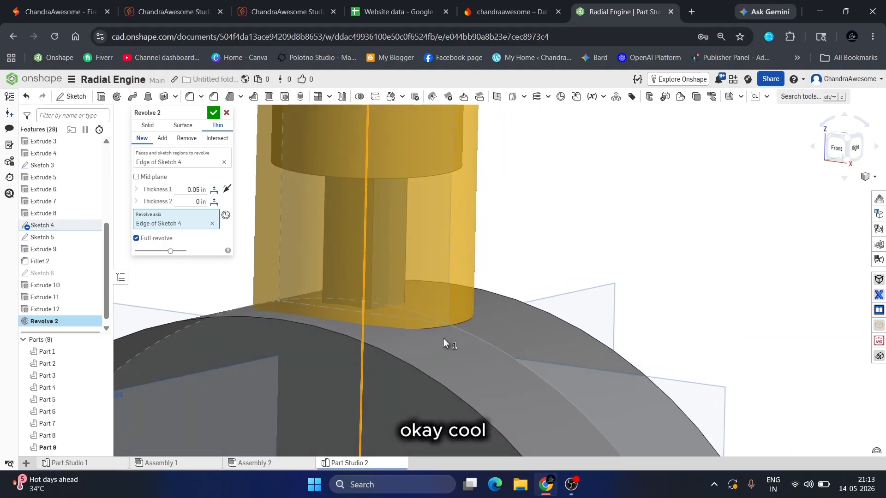
pyautogui.scroll(-4, 444, 338)
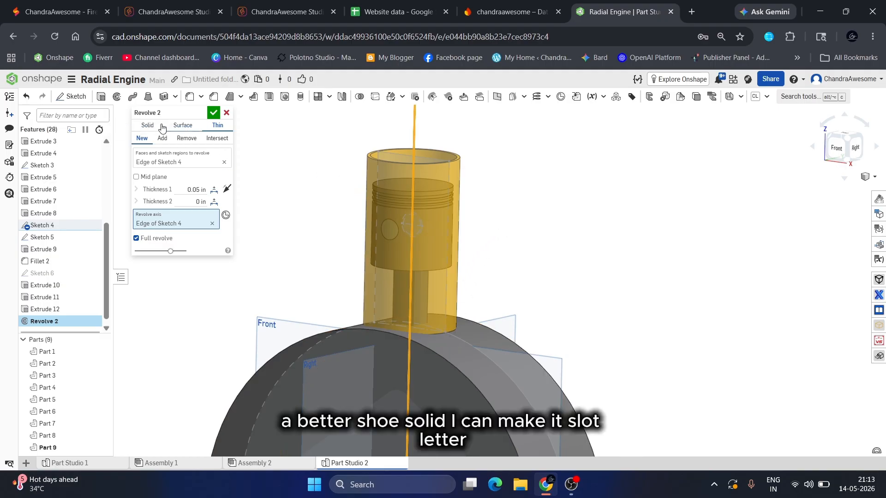
# Step: Switch the revolve to a solid of the half-cylinder region, check its fit around the piston and against the crankcase, and accept it
pyautogui.click(430, 161)
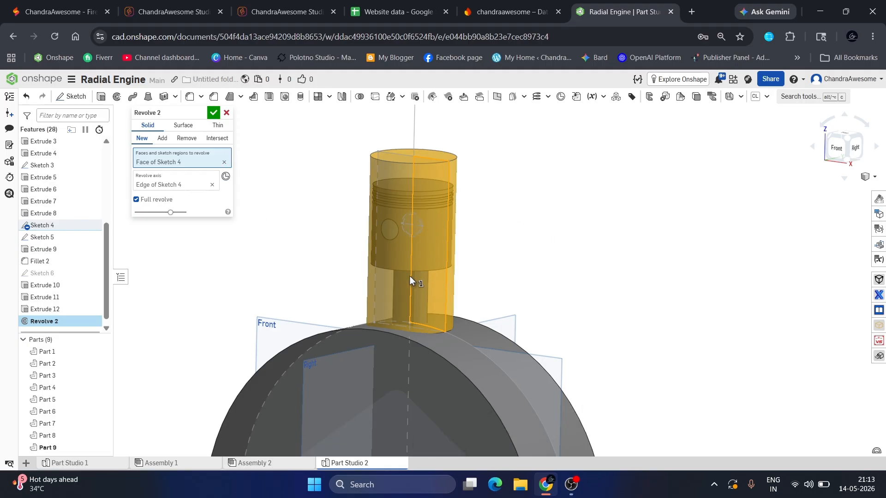
pyautogui.scroll(3, 400, 181)
pyautogui.moveTo(399, 182); pyautogui.dragTo(414, 194, button='right')
pyautogui.scroll(-4, 415, 194)
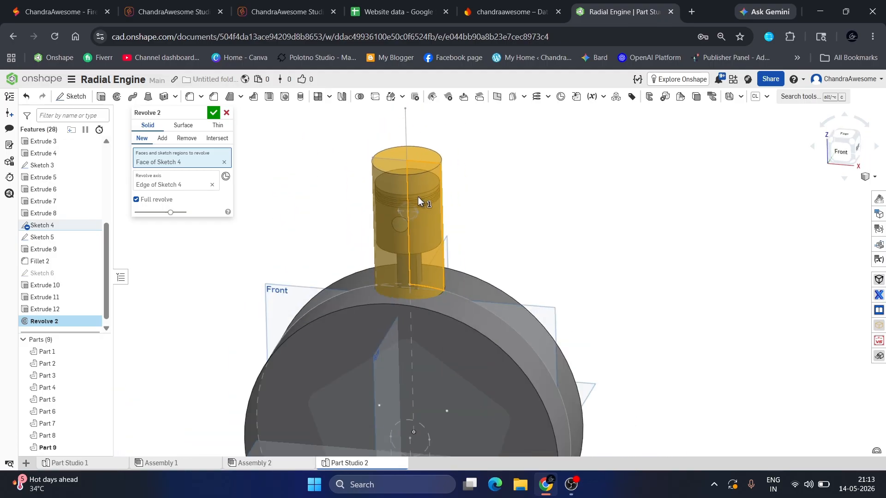
pyautogui.scroll(2, 411, 193)
pyautogui.moveTo(418, 176)
pyautogui.mouseDown(button='right')
pyautogui.moveTo(400, 189)
pyautogui.moveTo(416, 190)
pyautogui.mouseUp(button='right')
pyautogui.scroll(-2, 417, 191)
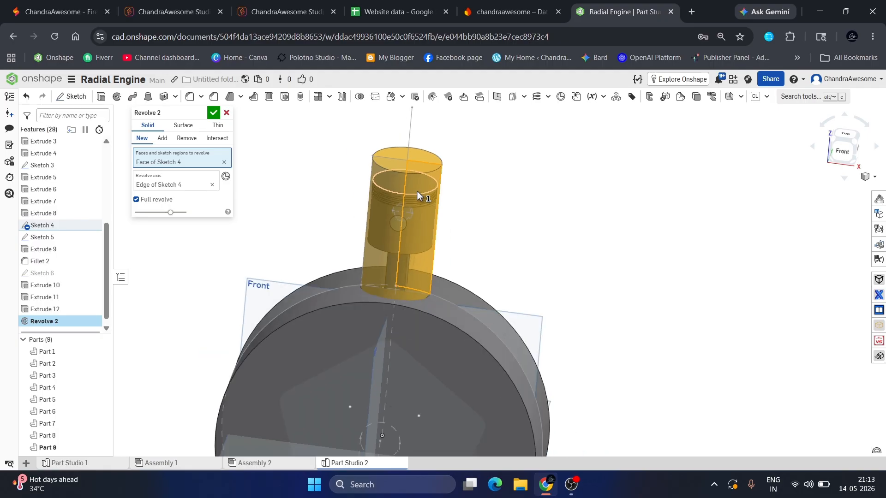
pyautogui.scroll(4, 422, 284)
pyautogui.scroll(4, 458, 297)
pyautogui.moveTo(419, 289); pyautogui.dragTo(508, 278, button='right')
pyautogui.scroll(4, 401, 296)
pyautogui.scroll(-6, 508, 278)
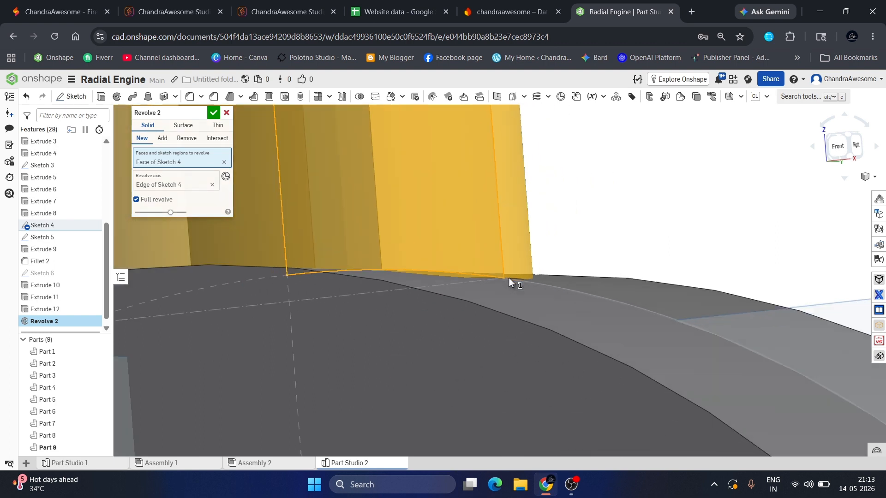
pyautogui.moveTo(511, 294); pyautogui.dragTo(248, 151, button='right')
pyautogui.click(213, 113)
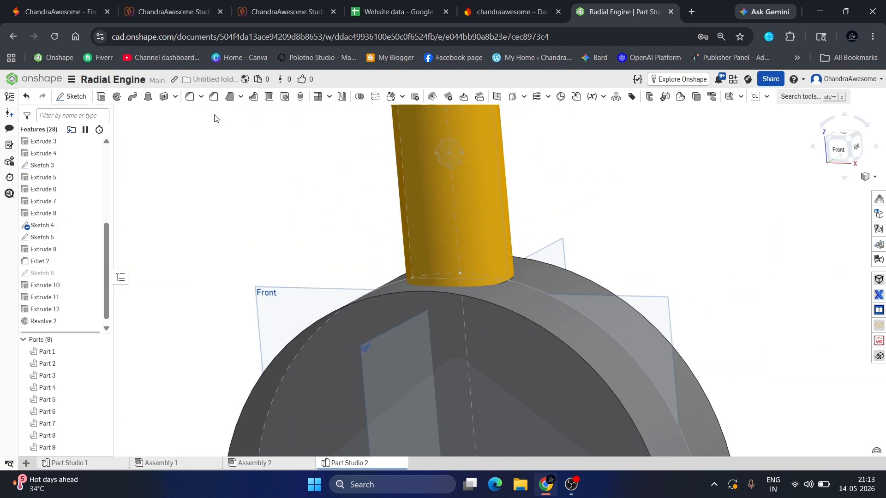
# Step: Thicken the crankcase's outer cylindrical face by 0.1 in, adding the material to the crankcase part
pyautogui.scroll(-5, 325, 206)
pyautogui.scroll(3, 363, 224)
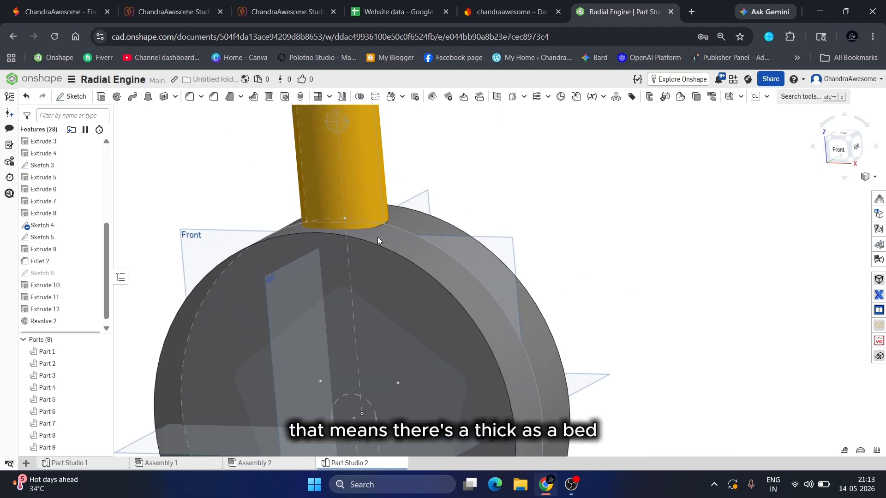
pyautogui.click(379, 234)
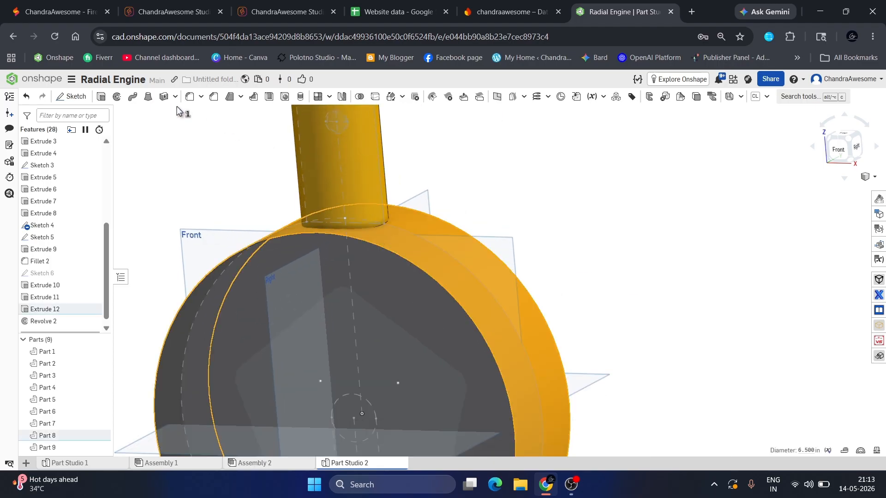
pyautogui.click(164, 96)
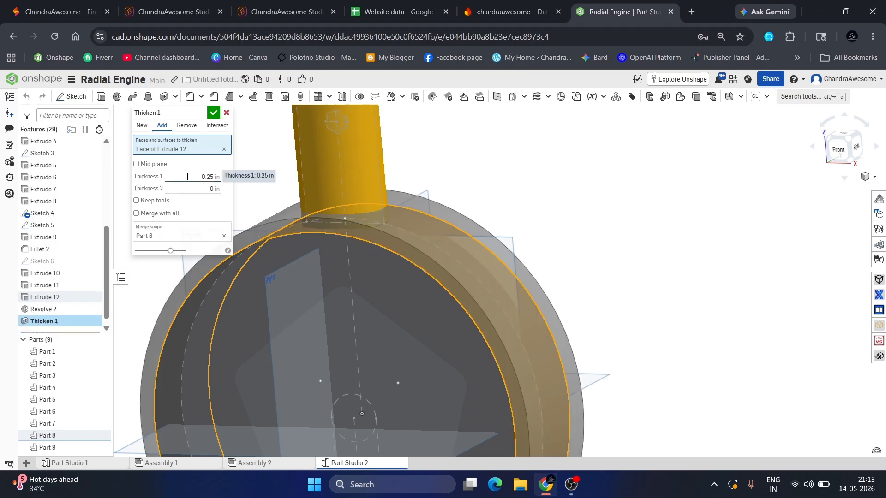
pyautogui.write('0')
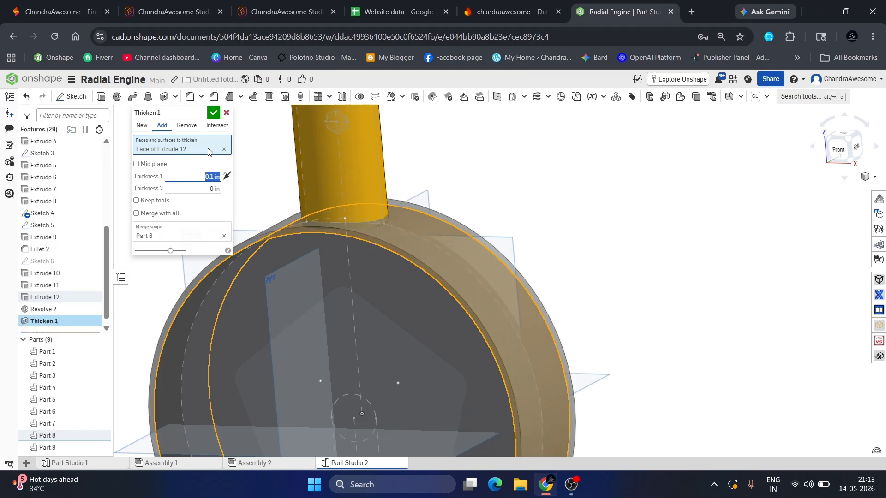
pyautogui.click(214, 112)
pyautogui.scroll(-5, 465, 187)
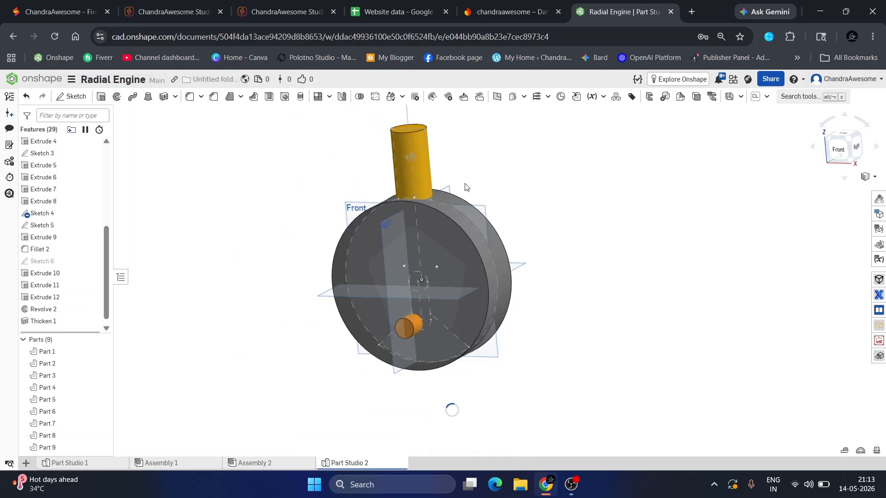
pyautogui.scroll(2, 466, 201)
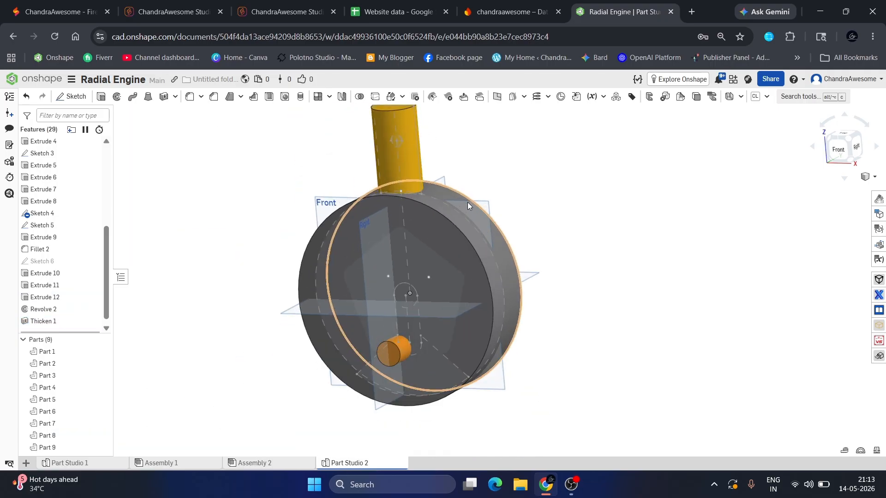
pyautogui.scroll(-2, 467, 202)
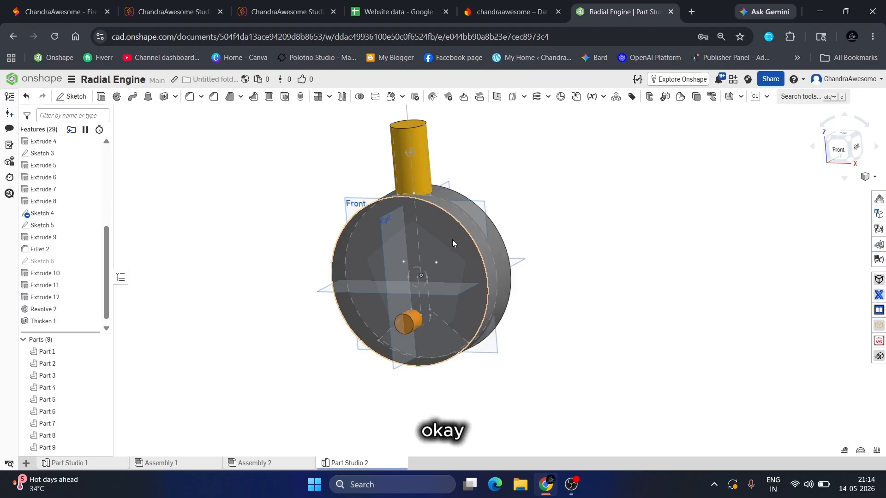
pyautogui.moveTo(452, 239)
pyautogui.mouseDown(button='right')
pyautogui.moveTo(431, 236)
pyautogui.moveTo(438, 244)
pyautogui.moveTo(447, 234)
pyautogui.mouseUp(button='right')
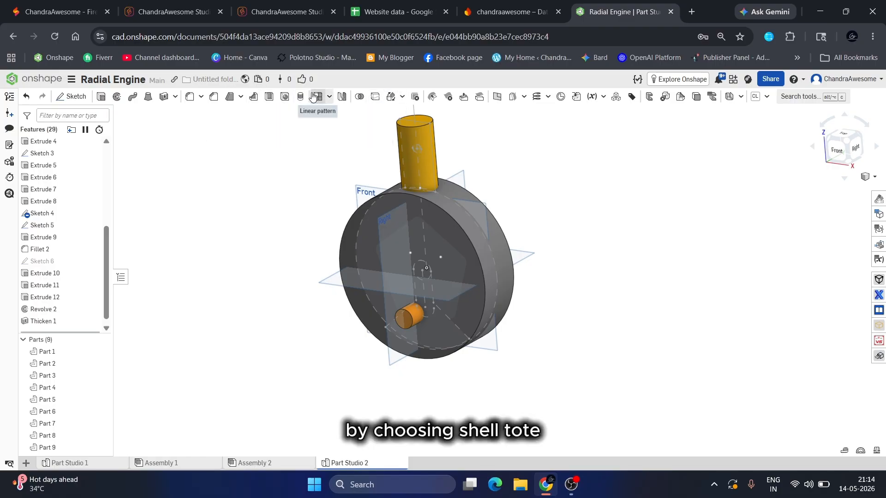
pyautogui.click(268, 98)
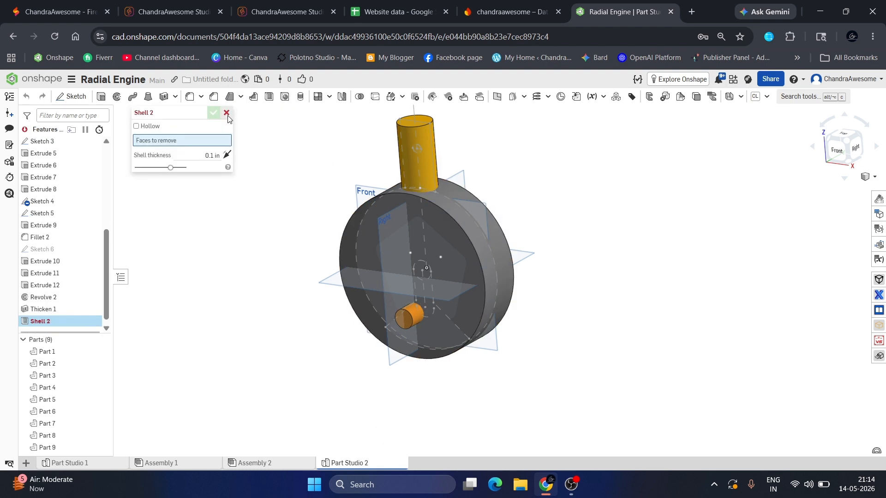
pyautogui.click(226, 113)
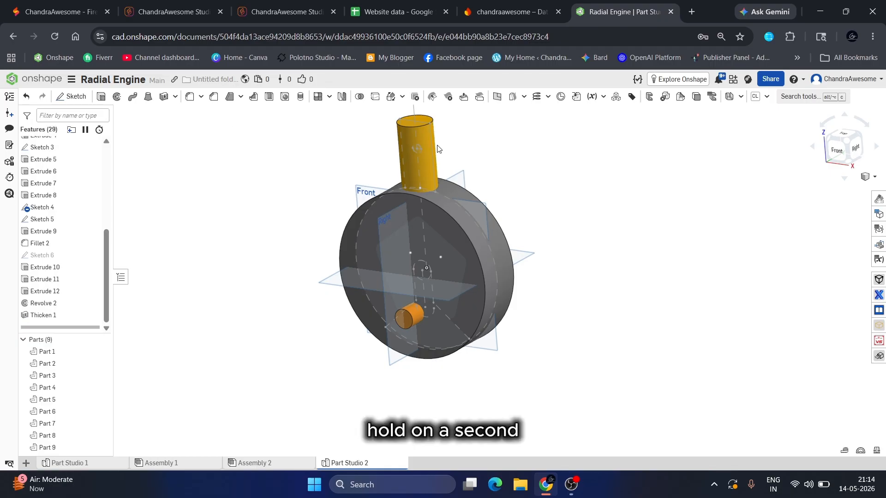
# Step: Circular-pattern the cylinder part around the crankcase's circular edge with 5 equally spaced instances over 360 deg, merging them into the crankcase
pyautogui.scroll(2, 437, 148)
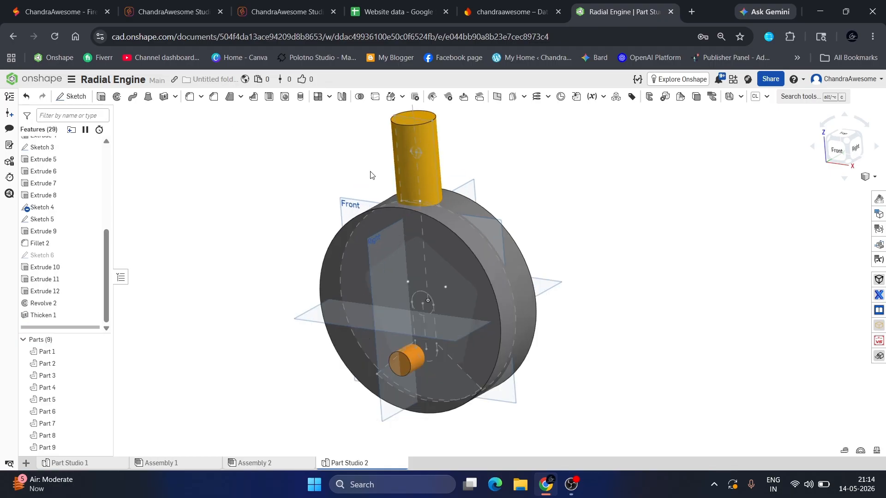
pyautogui.click(330, 97)
pyautogui.click(331, 126)
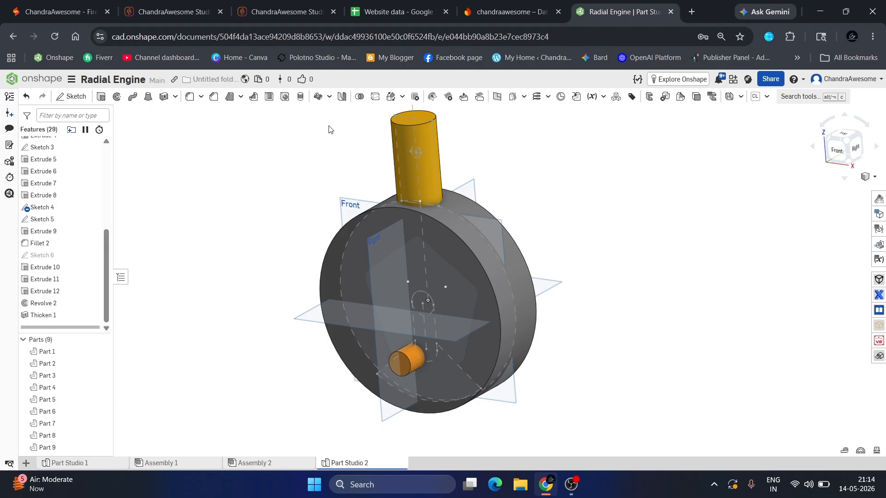
pyautogui.click(428, 144)
pyautogui.click(173, 179)
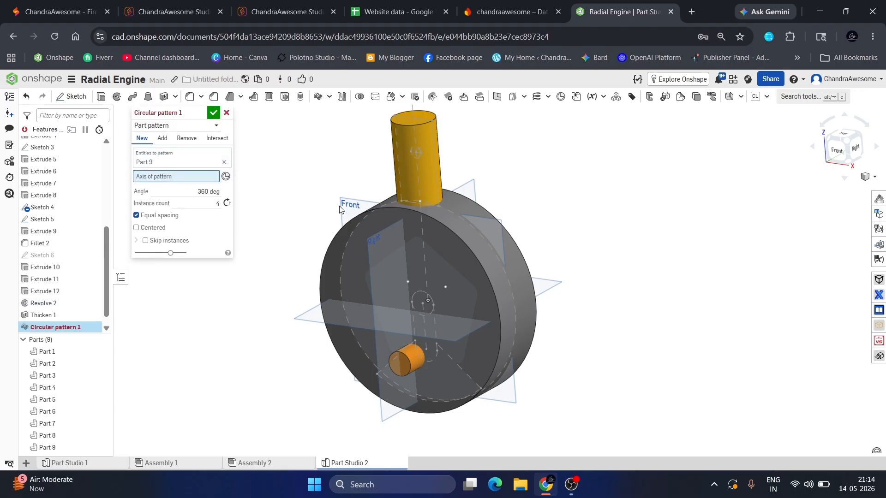
pyautogui.click(347, 224)
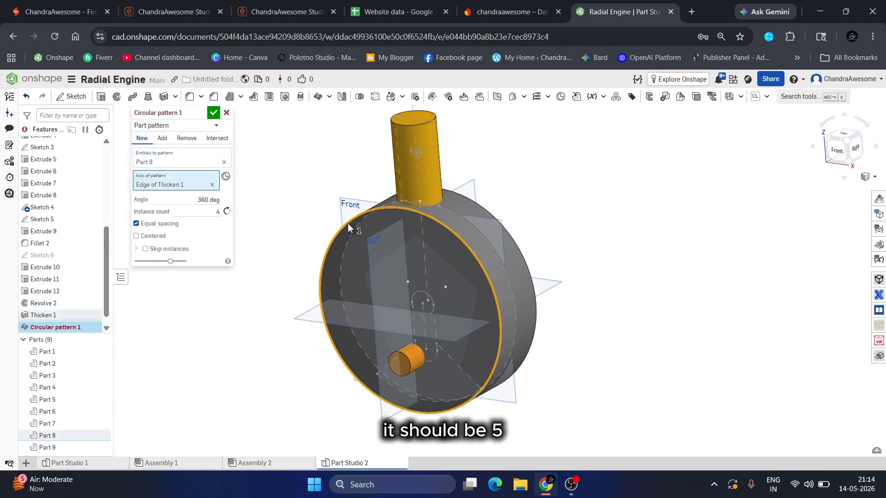
pyautogui.doubleClick(196, 210)
pyautogui.write('5')
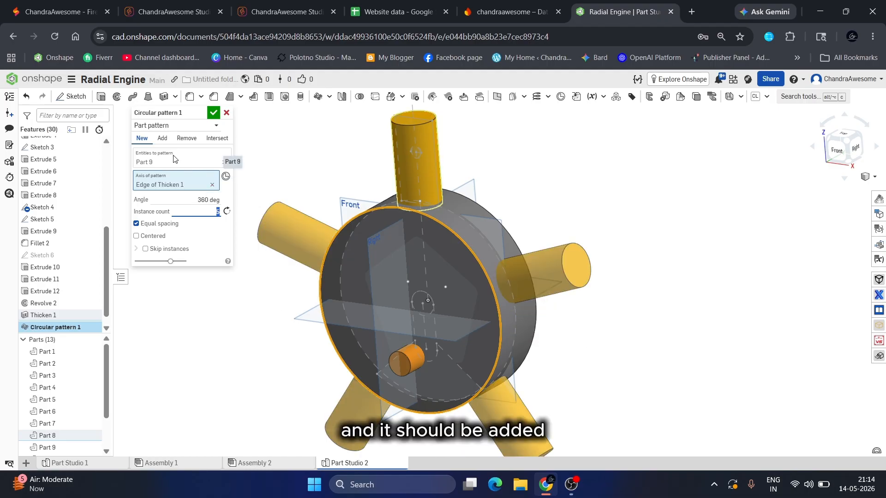
pyautogui.click(163, 139)
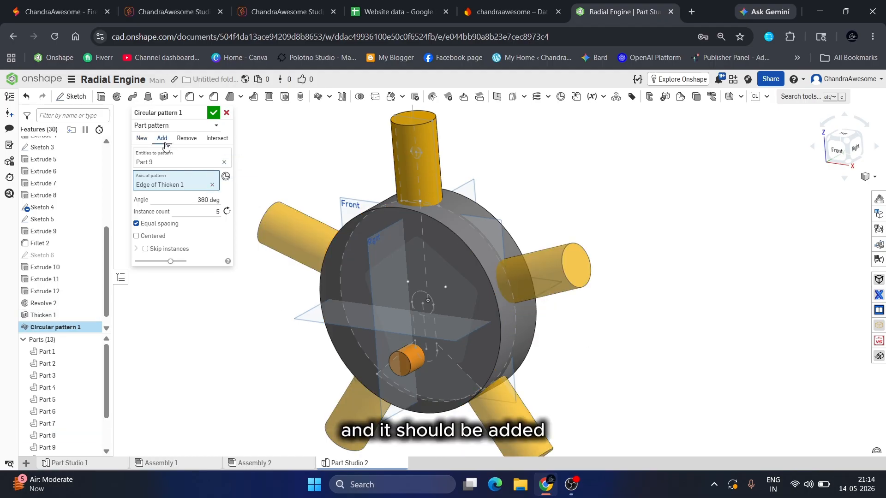
pyautogui.click(441, 224)
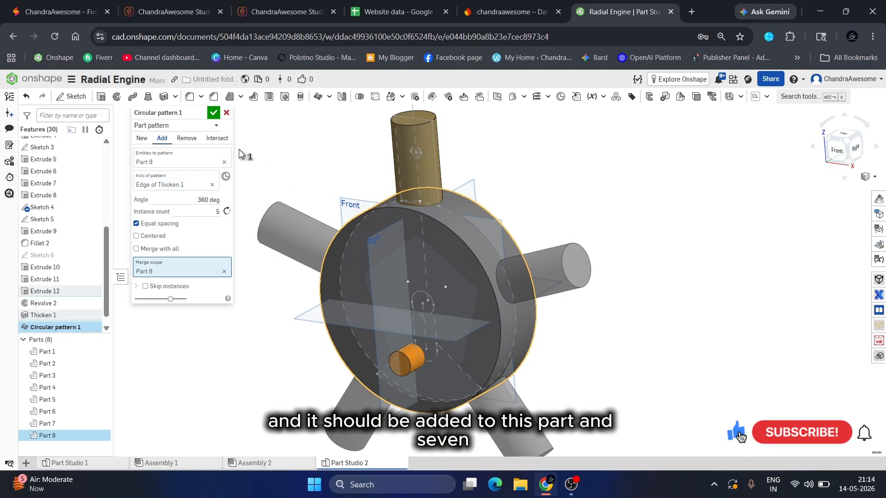
pyautogui.click(214, 113)
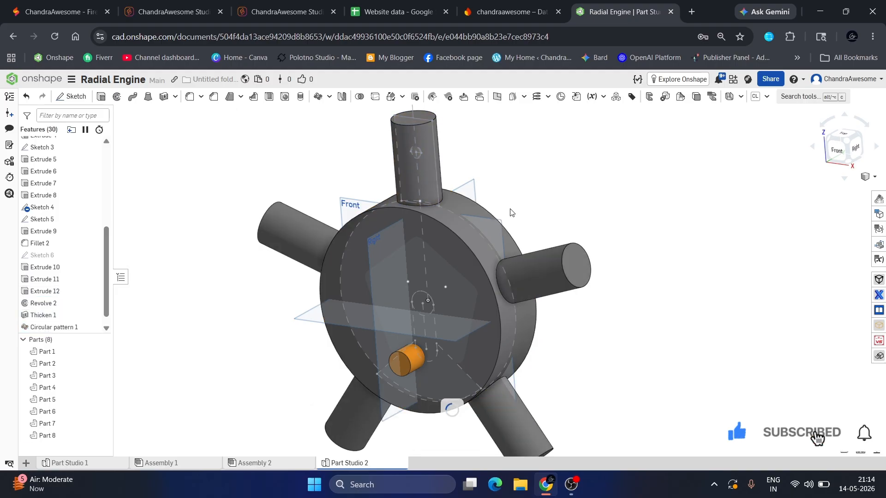
# Step: Start a shell of the crankcase with its flat front face removed and a 0.1 in thickness
pyautogui.click(274, 99)
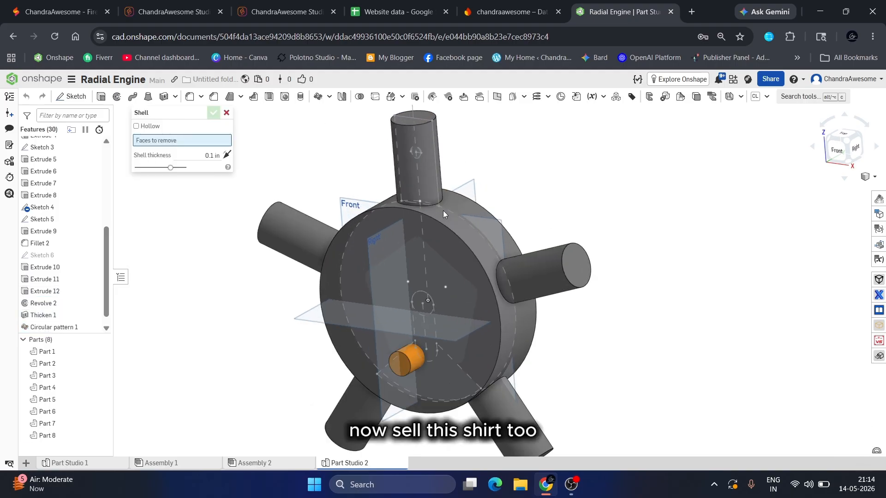
pyautogui.click(448, 259)
pyautogui.moveTo(448, 256); pyautogui.dragTo(483, 206, button='right')
pyautogui.scroll(3, 386, 242)
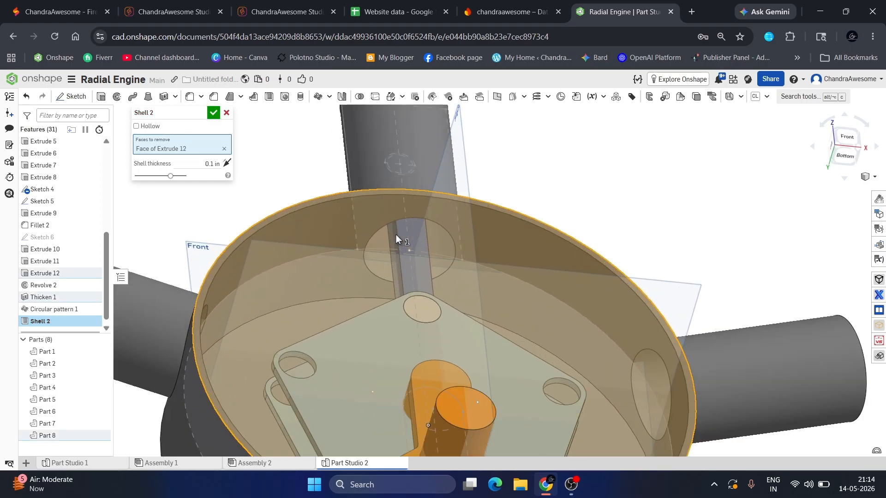
# Step: Examine the shelled crankcase's walls and cylinder openings around the rod and crankshaft, and accept the shell
pyautogui.scroll(4, 396, 235)
pyautogui.moveTo(389, 218); pyautogui.dragTo(437, 219, button='right')
pyautogui.scroll(-6, 485, 228)
pyautogui.moveTo(485, 236); pyautogui.dragTo(456, 293, button='right')
pyautogui.scroll(-3, 455, 293)
pyautogui.moveTo(358, 198); pyautogui.dragTo(397, 236, button='right')
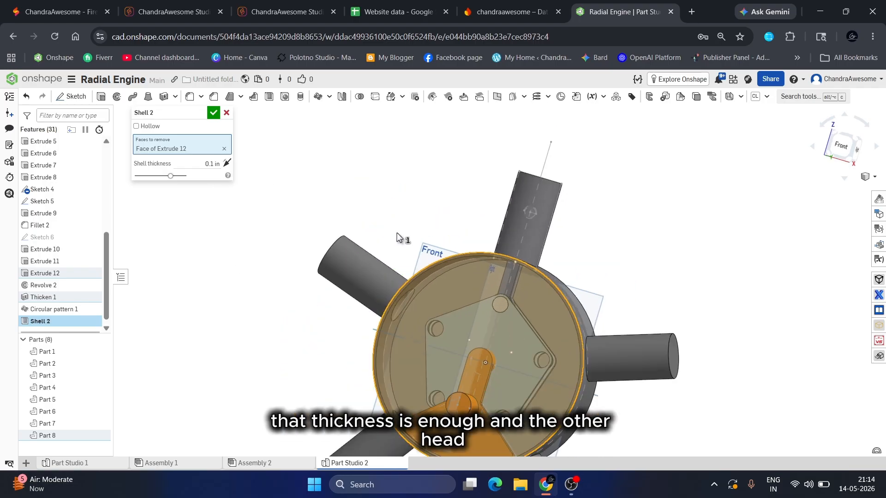
pyautogui.moveTo(563, 230); pyautogui.dragTo(535, 226, button='right')
pyautogui.scroll(-4, 536, 223)
pyautogui.scroll(1, 561, 372)
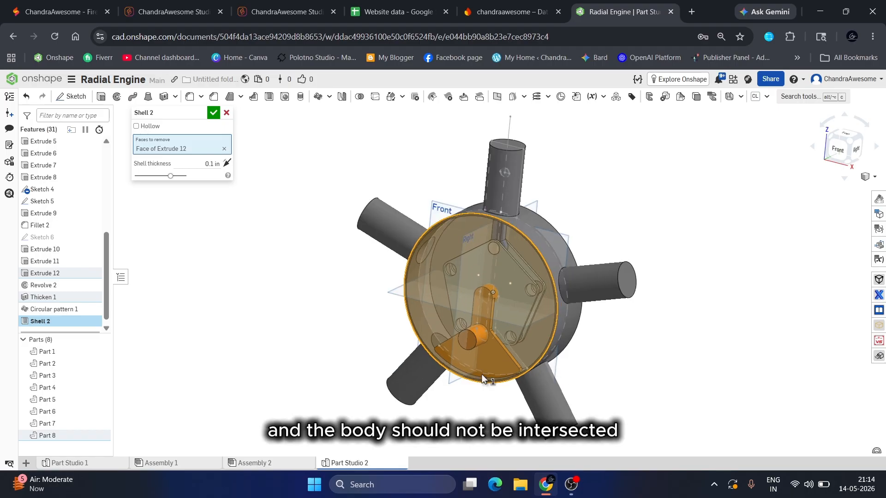
pyautogui.scroll(1, 480, 374)
pyautogui.scroll(-1, 377, 345)
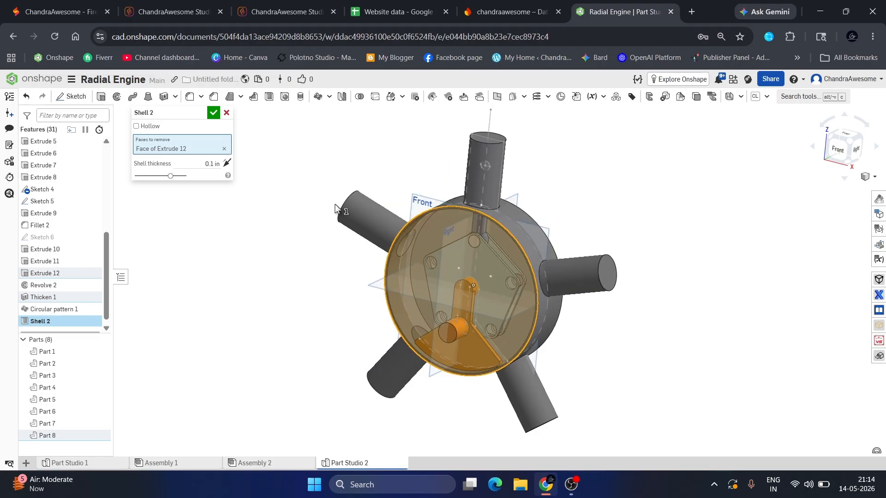
pyautogui.click(214, 113)
# Step: Create a section view of the engine along the Front plane
pyautogui.scroll(-2, 466, 234)
pyautogui.scroll(3, 454, 217)
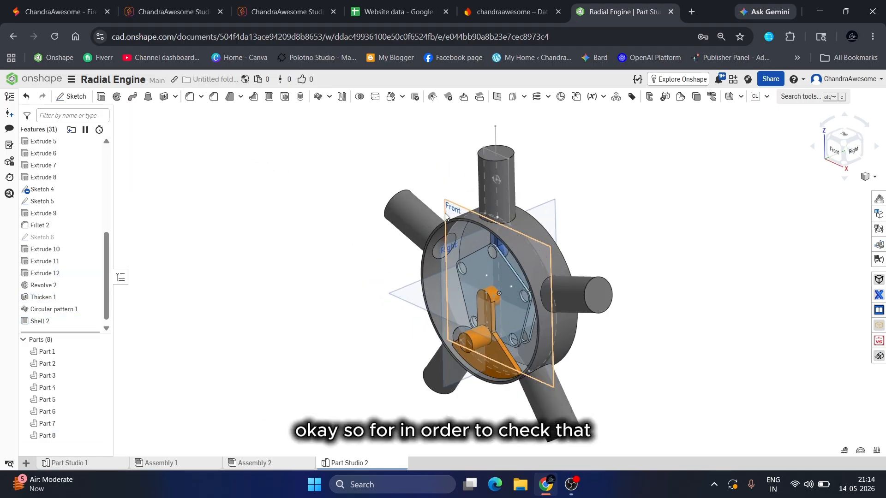
pyautogui.rightClick(455, 215)
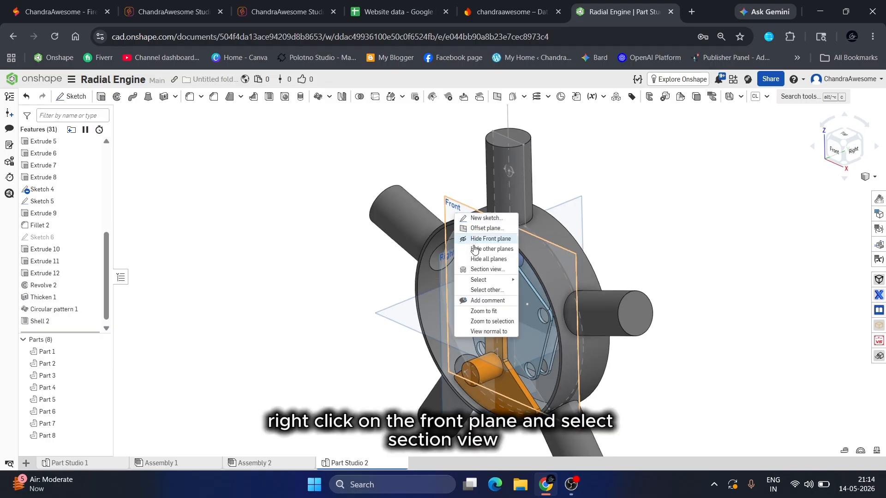
pyautogui.click(486, 269)
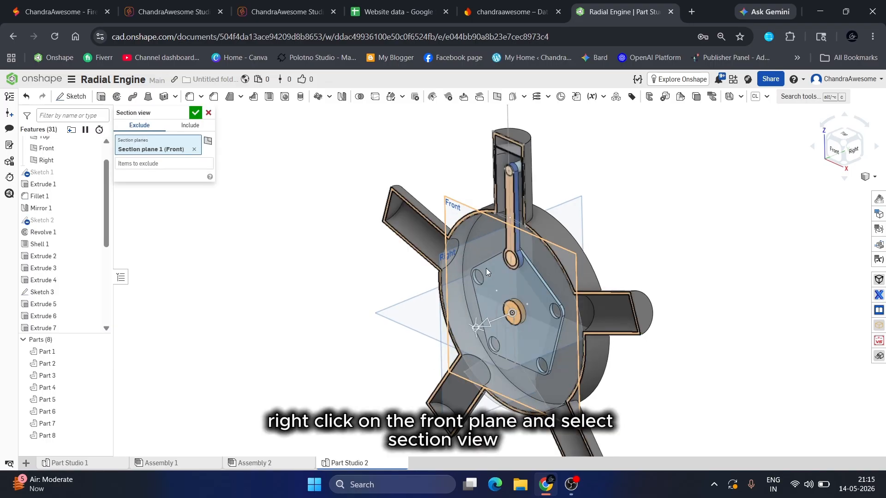
pyautogui.click(196, 113)
# Step: Examine the sectioned upper cylinder for interference between the piston and the cylinder walls
pyautogui.scroll(5, 493, 143)
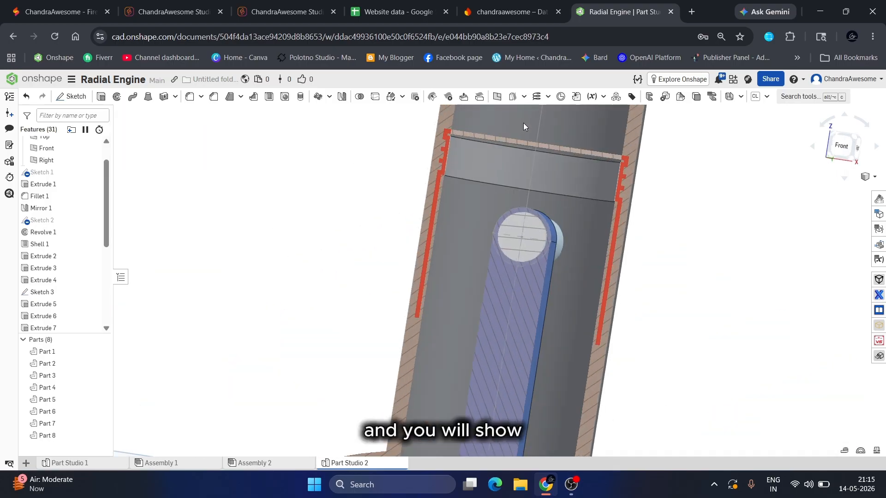
pyautogui.moveTo(523, 123); pyautogui.dragTo(530, 137, button='right')
pyautogui.scroll(-5, 364, 257)
pyautogui.scroll(5, 403, 210)
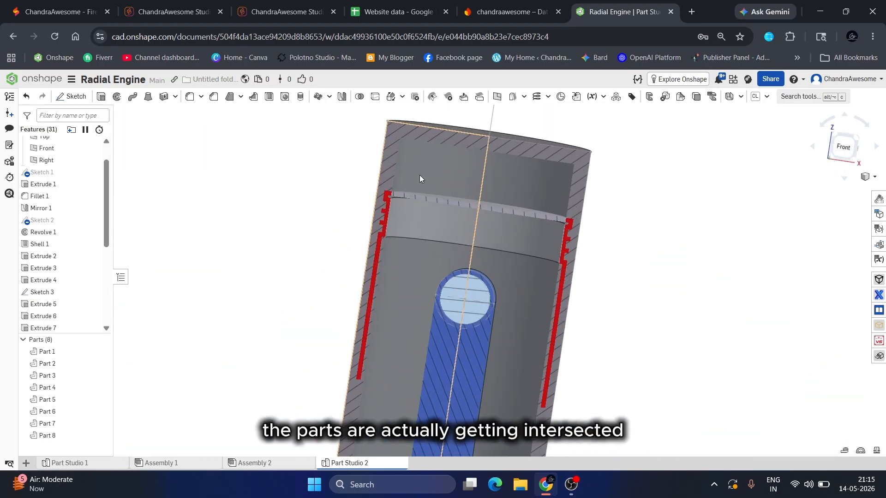
pyautogui.scroll(-3, 403, 206)
pyautogui.scroll(5, 391, 206)
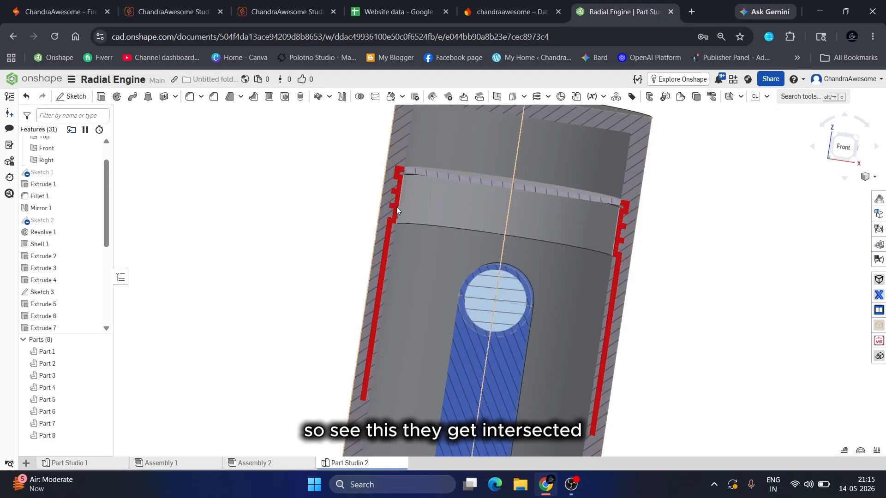
pyautogui.scroll(-5, 395, 210)
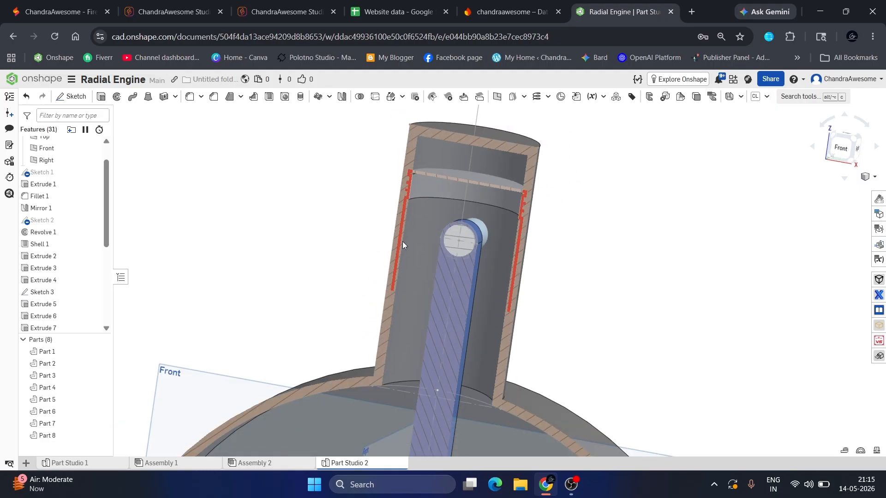
# Step: Edit the crankcase shell to flip its thickness direction outward, and check the piston's fit inside the cylinder
pyautogui.scroll(-5, 88, 330)
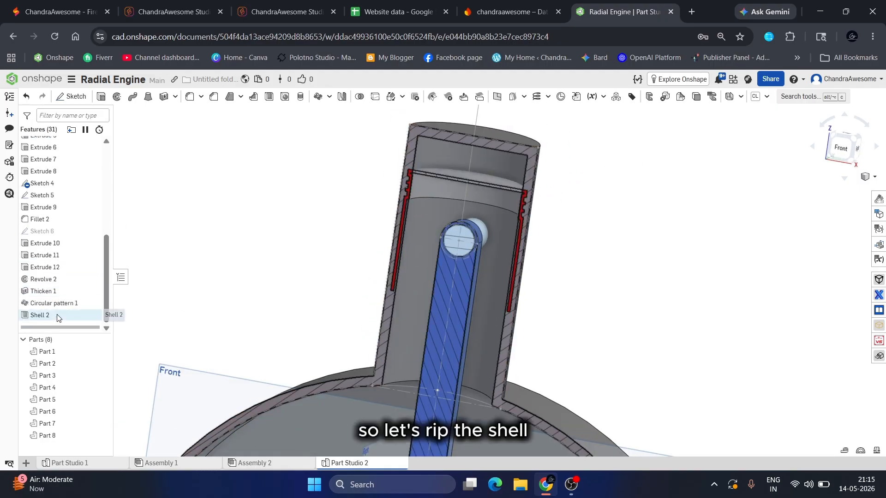
pyautogui.rightClick(57, 317)
pyautogui.click(74, 335)
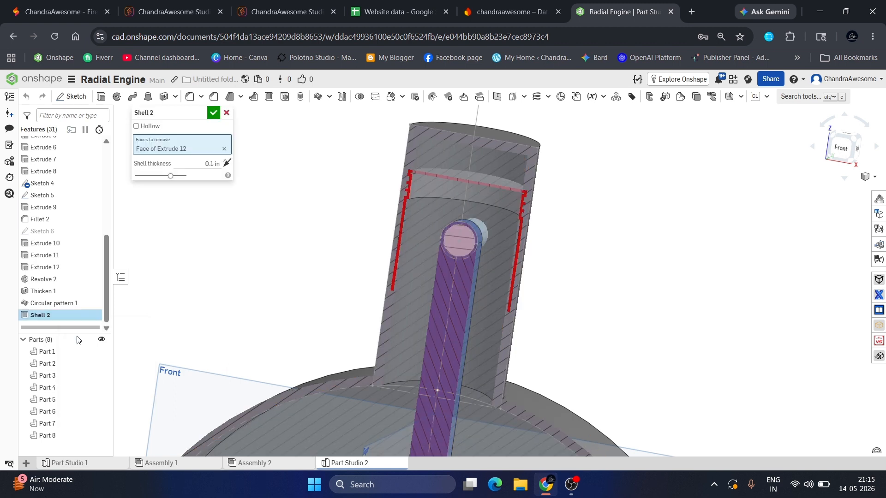
pyautogui.click(229, 164)
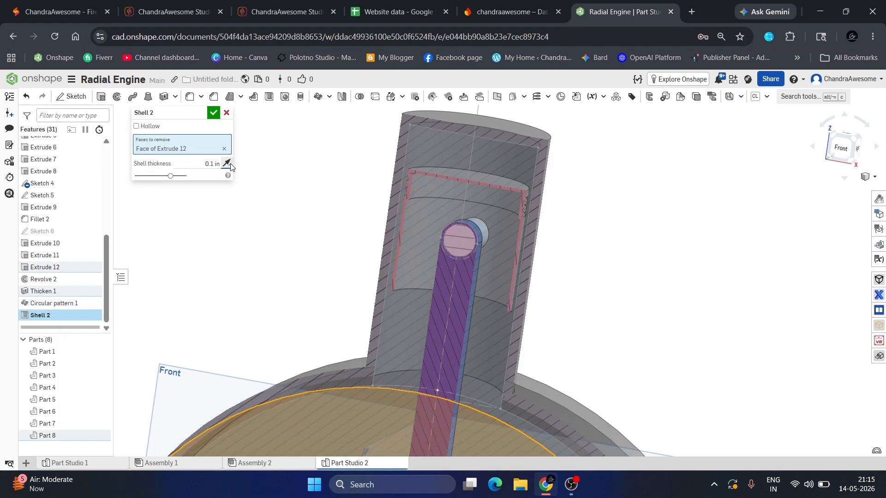
pyautogui.scroll(-5, 452, 204)
pyautogui.scroll(-3, 386, 282)
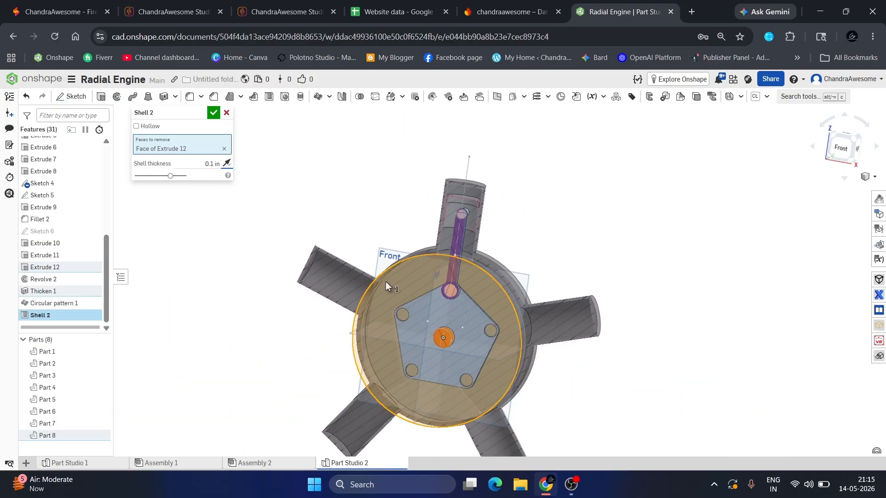
pyautogui.scroll(5, 400, 248)
pyautogui.moveTo(399, 247); pyautogui.dragTo(381, 225, button='right')
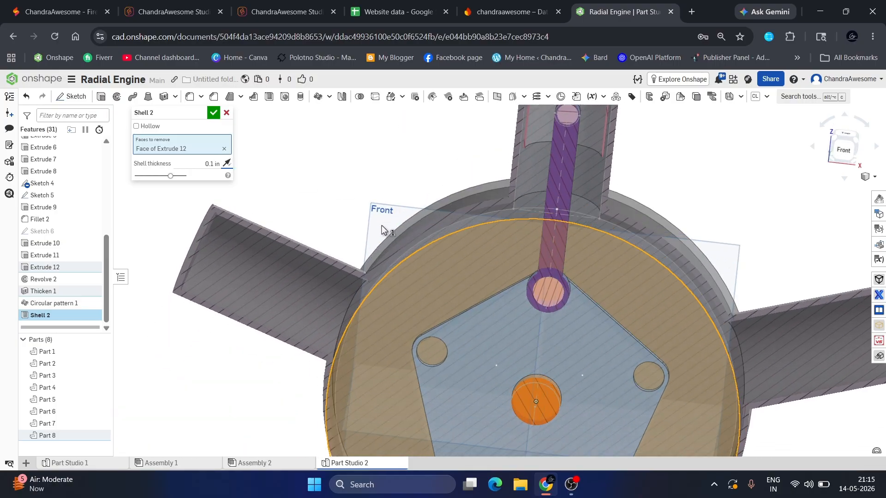
pyautogui.scroll(-2, 381, 226)
pyautogui.scroll(7, 453, 156)
pyautogui.moveTo(432, 198); pyautogui.dragTo(439, 177, button='right')
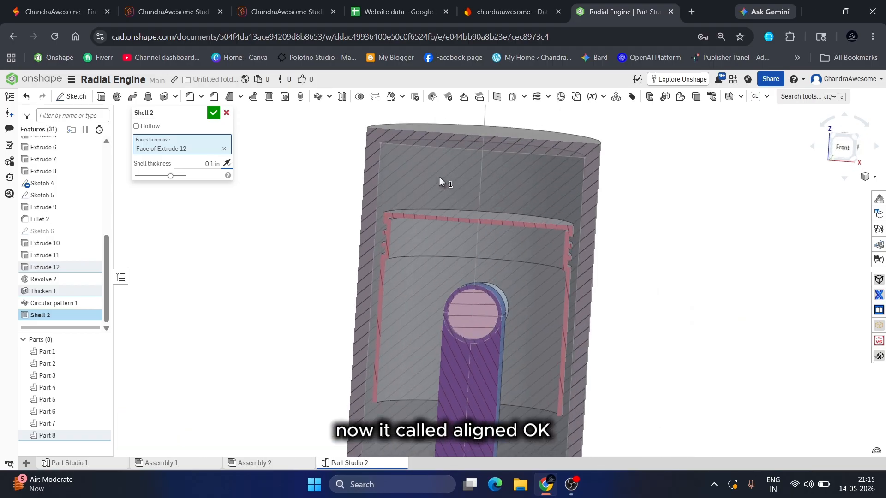
# Step: Set the crankcase shell's thickness to 0.08 in
pyautogui.click(202, 162)
pyautogui.write('0.08')
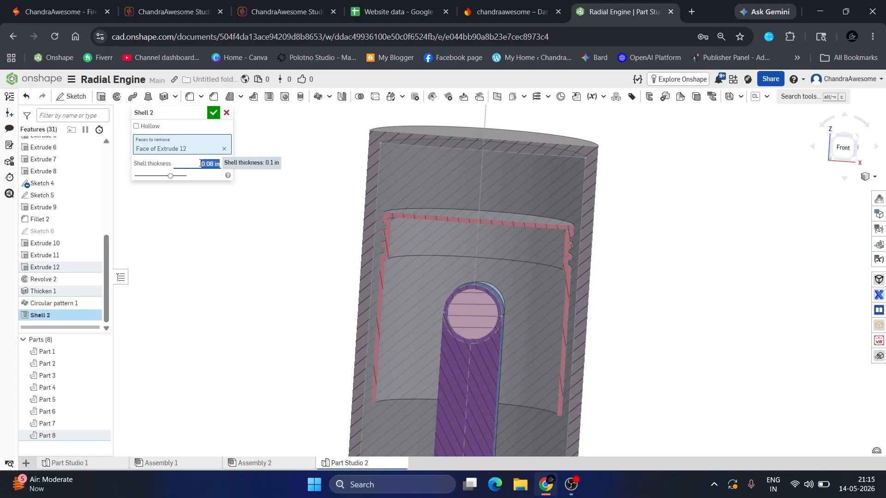
pyautogui.scroll(-4, 324, 204)
pyautogui.scroll(-5, 324, 204)
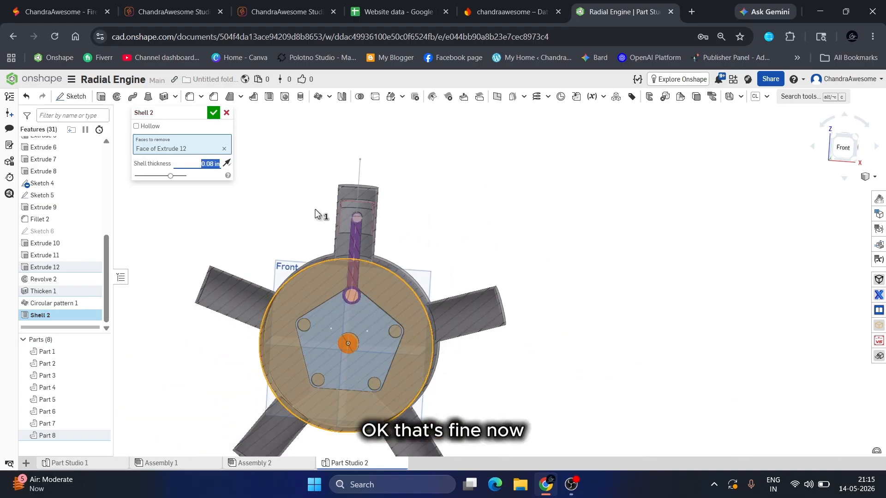
pyautogui.moveTo(316, 211); pyautogui.dragTo(296, 232, button='right')
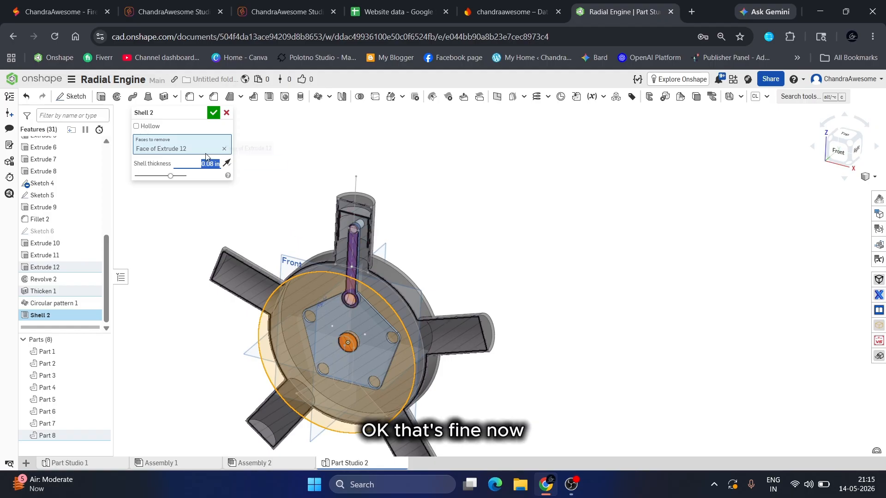
# Step: Switch the shell to hollow, choose the crankcase as the part to hollow, and accept the edit
pyautogui.scroll(4, 337, 229)
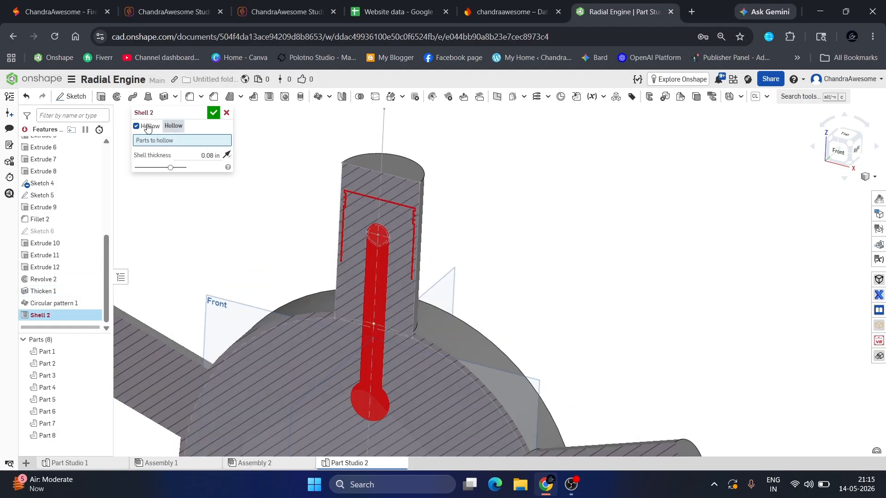
pyautogui.click(407, 170)
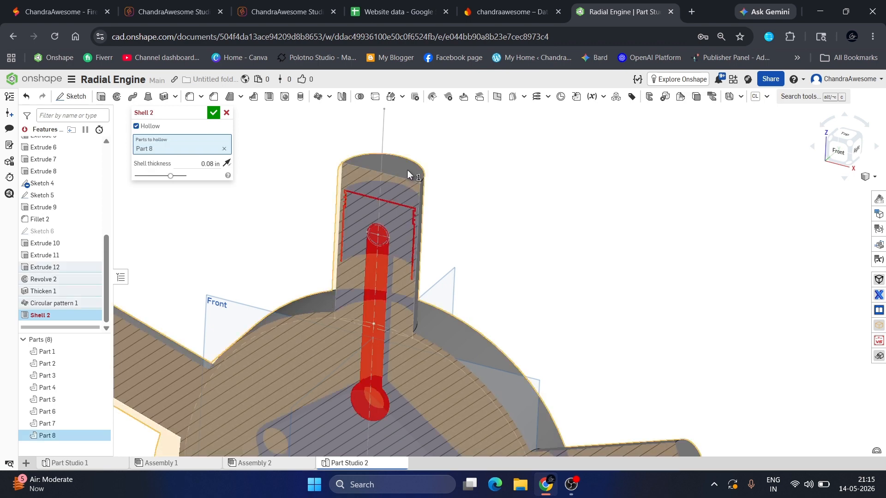
pyautogui.scroll(-5, 512, 194)
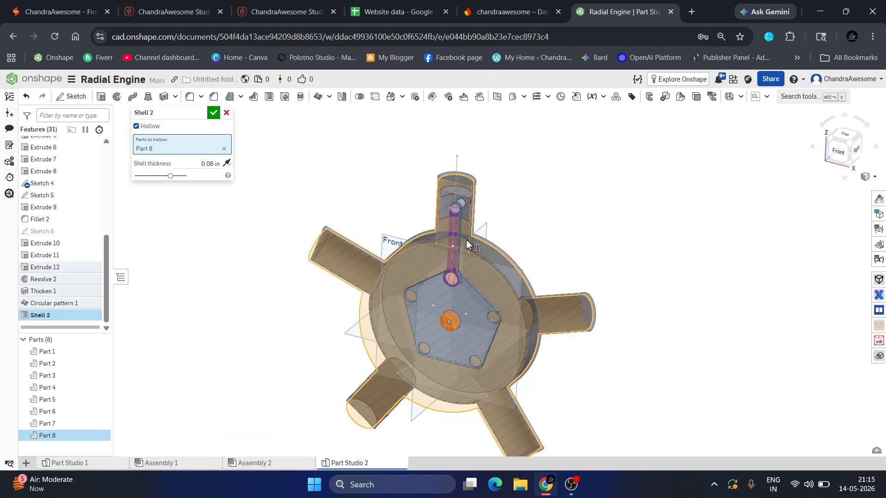
pyautogui.scroll(3, 367, 265)
pyautogui.moveTo(366, 265); pyautogui.dragTo(374, 244, button='right')
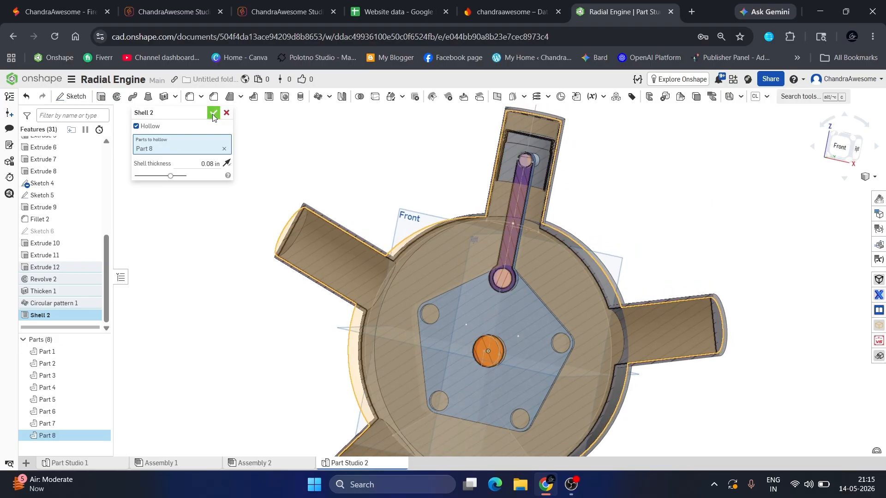
pyautogui.click(213, 113)
# Step: Look over the hollowed crankcase and its five cylinders in section, starting from an isometric view
pyautogui.hotkey('shift', '7')
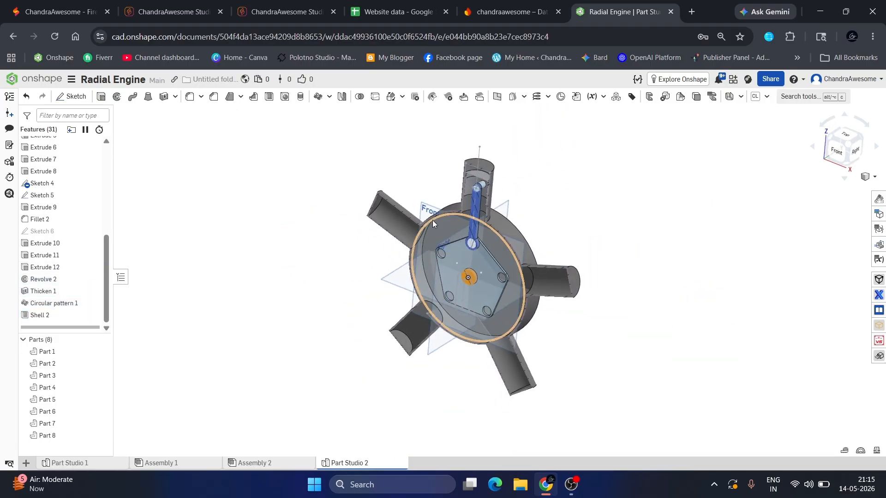
pyautogui.scroll(5, 433, 221)
pyautogui.moveTo(466, 232); pyautogui.dragTo(417, 204, button='right')
pyautogui.scroll(-5, 417, 204)
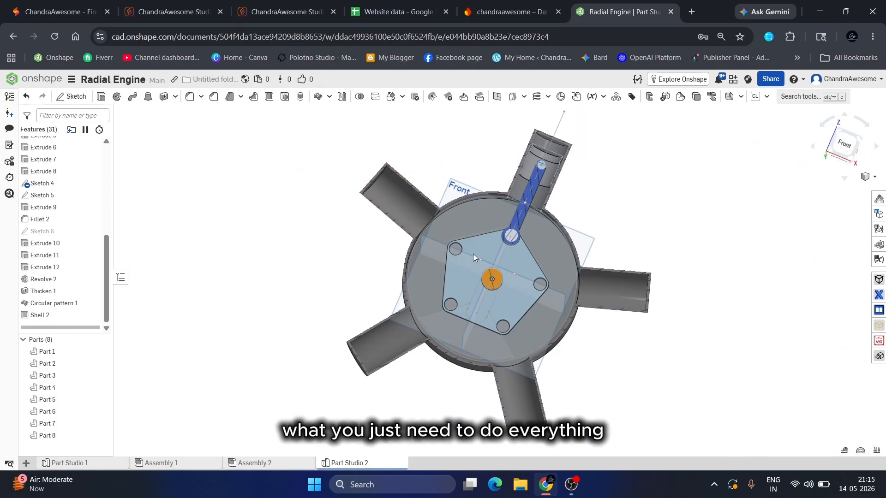
# Step: Turn off the section view so the whole crankcase with its five cylinders is shown
pyautogui.moveTo(472, 257); pyautogui.dragTo(449, 281, button='right')
pyautogui.moveTo(536, 191); pyautogui.dragTo(536, 183, button='right')
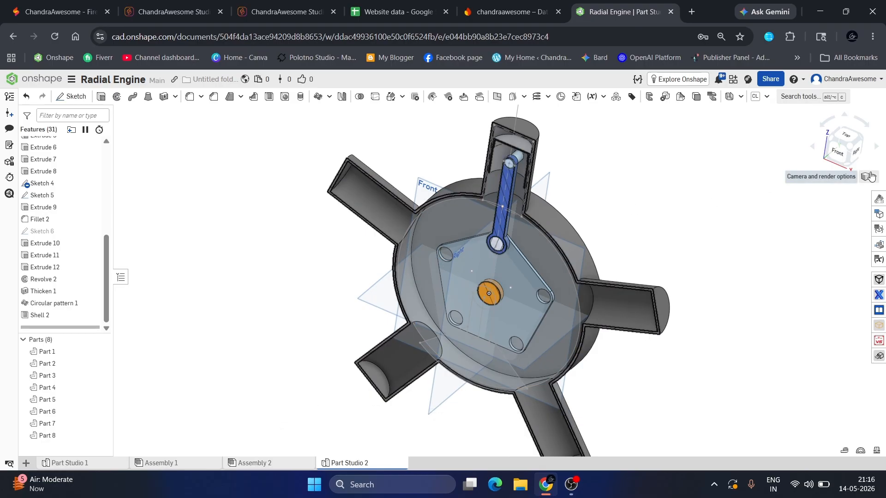
pyautogui.click(865, 180)
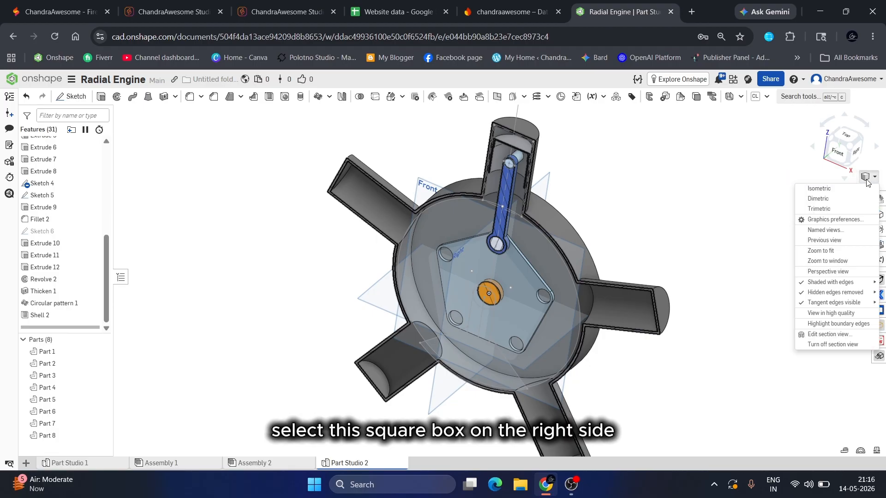
pyautogui.click(837, 346)
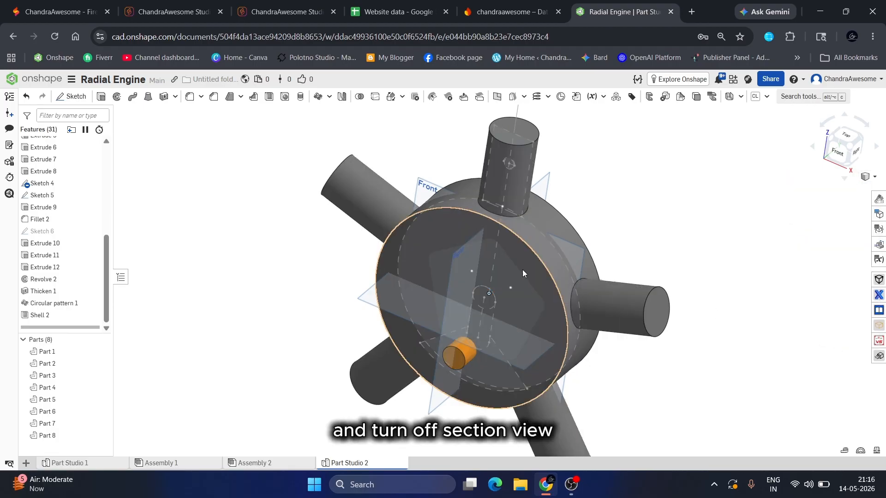
# Step: Split the crankcase part with the Front plane, keeping both sides
pyautogui.scroll(-3, 282, 200)
pyautogui.scroll(4, 329, 184)
pyautogui.moveTo(328, 181)
pyautogui.mouseDown(button='right')
pyautogui.moveTo(309, 183)
pyautogui.moveTo(323, 186)
pyautogui.mouseUp(button='right')
pyautogui.click(379, 102)
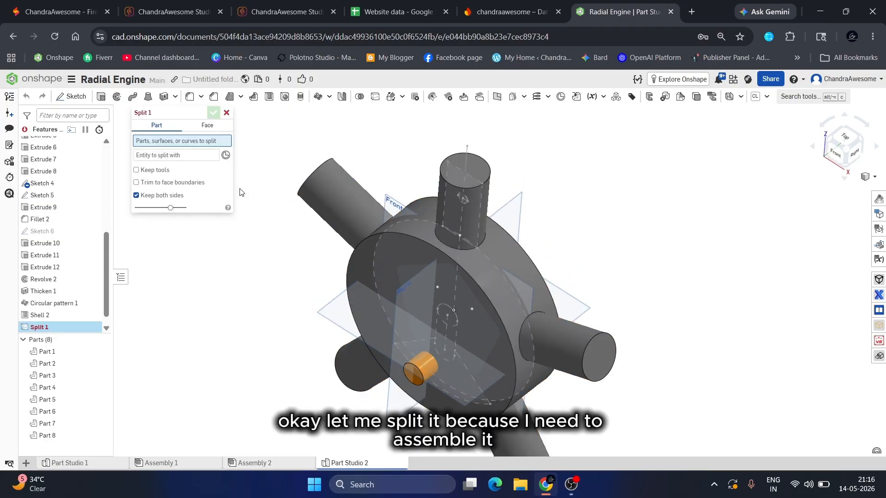
pyautogui.click(440, 254)
pyautogui.click(187, 164)
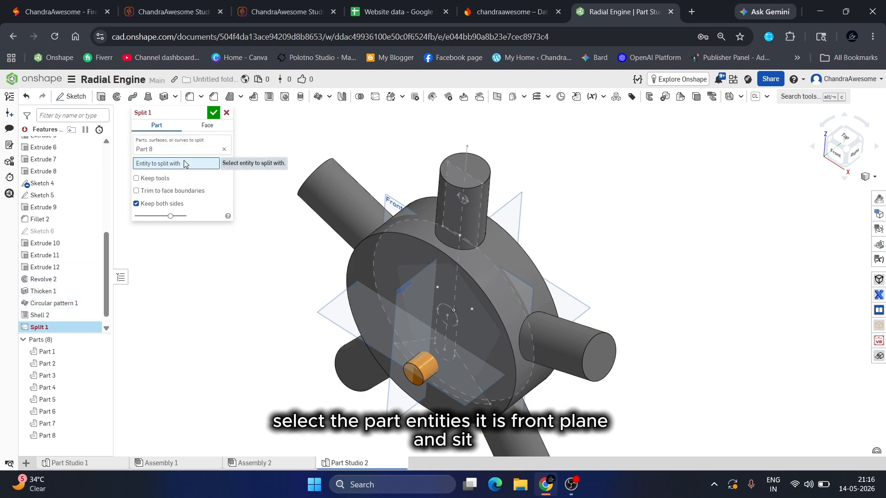
pyautogui.click(389, 202)
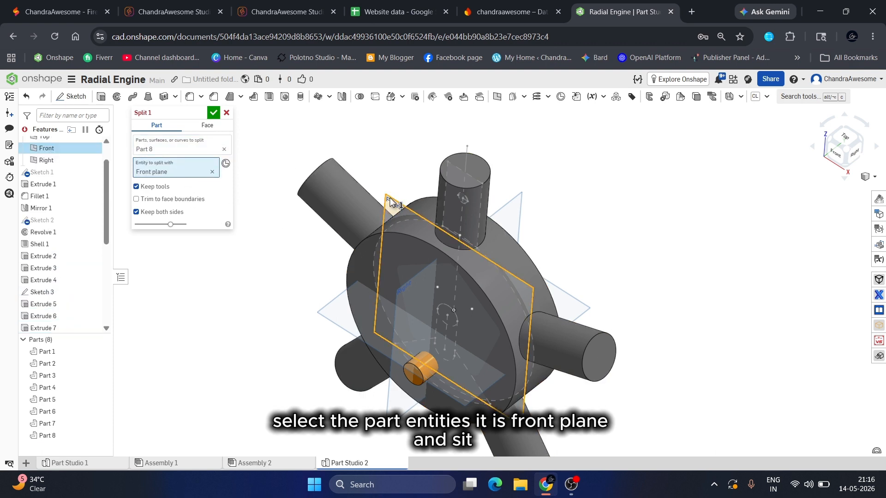
pyautogui.click(218, 116)
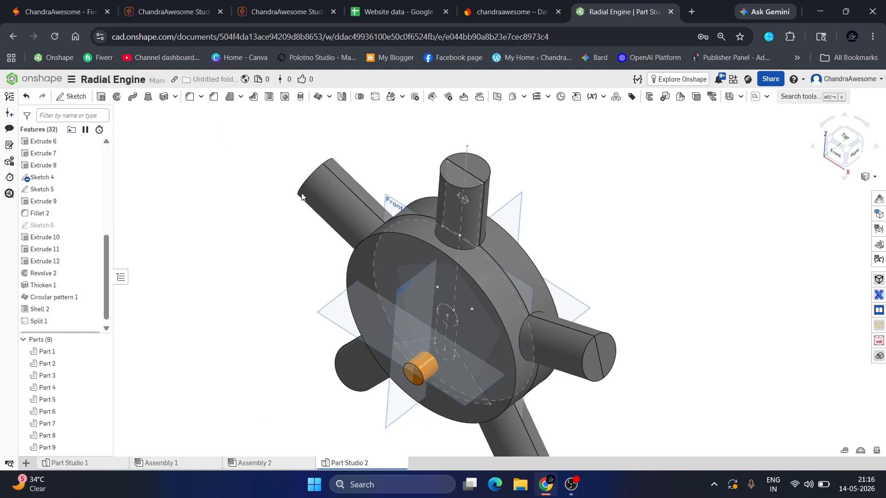
# Step: Hide the front half of the split crankcase to expose the piston, rod, hub plates and crankshaft
pyautogui.click(413, 270)
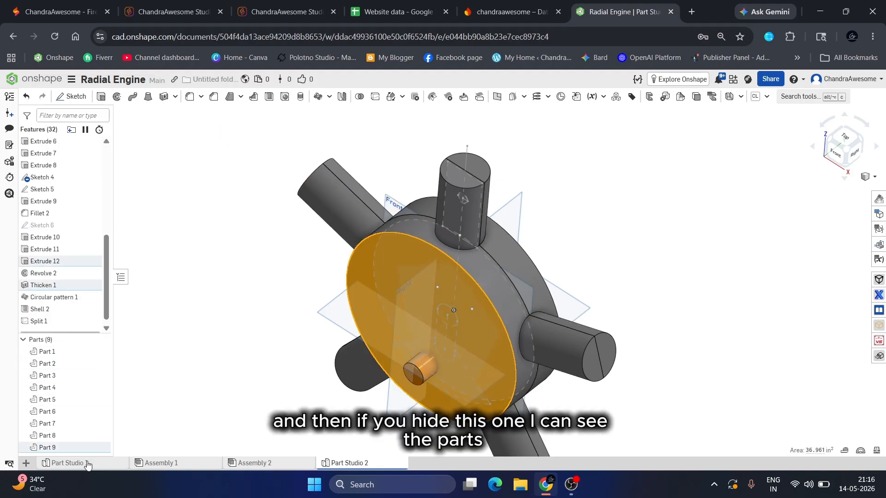
pyautogui.click(104, 448)
pyautogui.scroll(3, 484, 177)
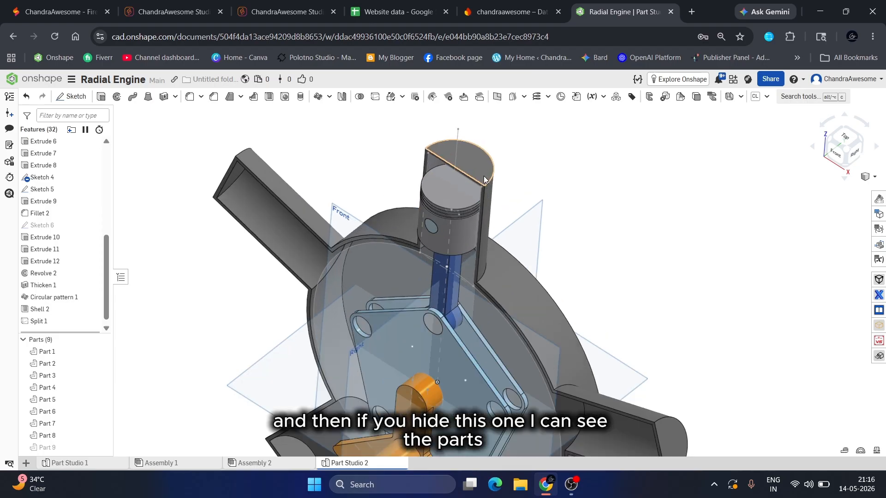
# Step: Examine the piston, rod, hub plates and crankshaft inside the open crankcase from the front and at an angle, near and far
pyautogui.moveTo(483, 176); pyautogui.dragTo(526, 150, button='right')
pyautogui.scroll(-3, 447, 195)
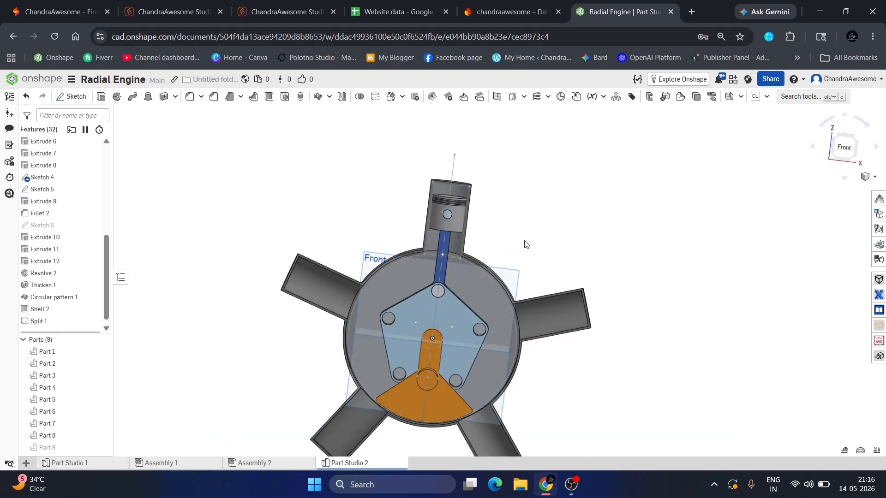
pyautogui.click(839, 148)
pyautogui.moveTo(515, 345); pyautogui.dragTo(494, 353, button='right')
pyautogui.scroll(-3, 494, 353)
pyautogui.scroll(2, 480, 314)
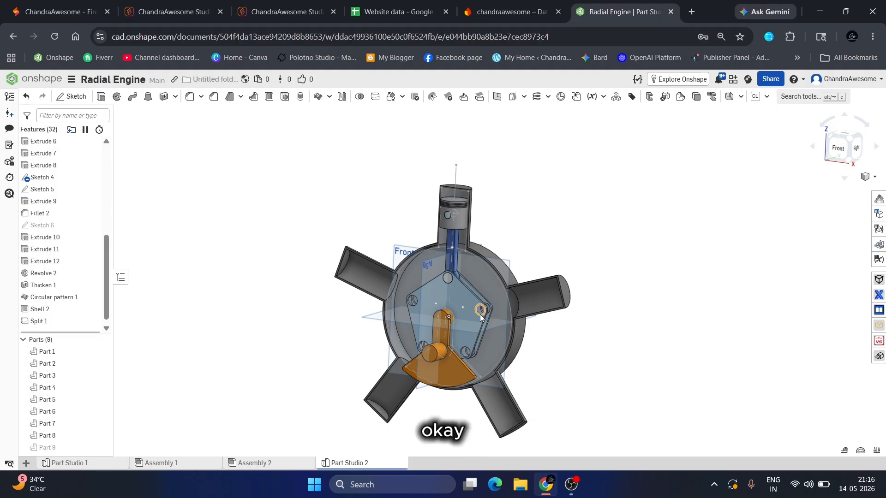
pyautogui.scroll(-3, 479, 314)
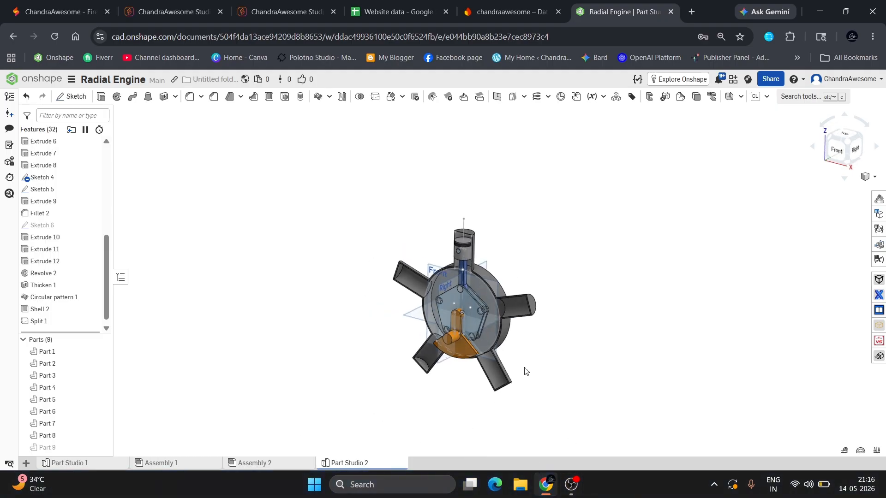
pyautogui.scroll(6, 466, 319)
pyautogui.scroll(-3, 464, 316)
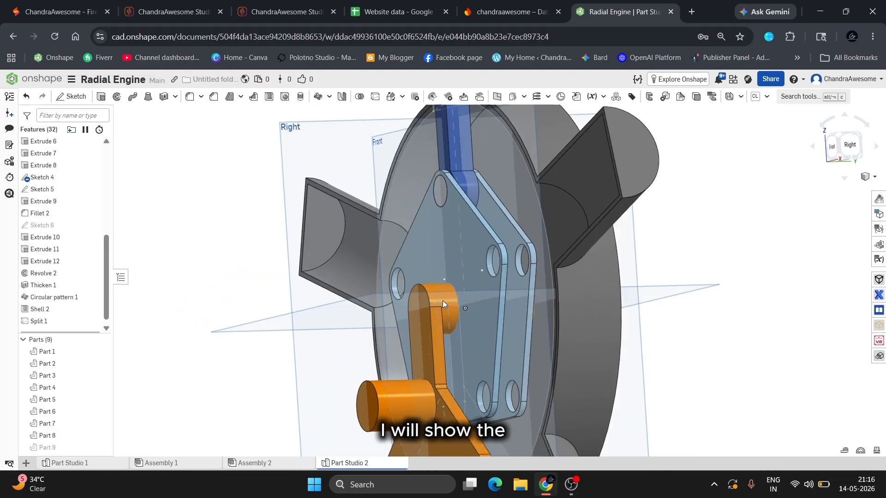
pyautogui.scroll(3, 461, 313)
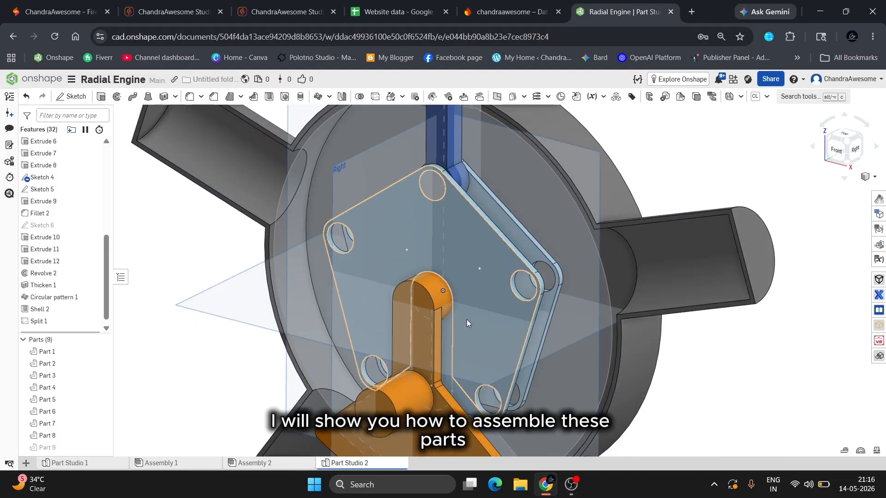
pyautogui.scroll(-3, 466, 319)
pyautogui.scroll(-2, 471, 283)
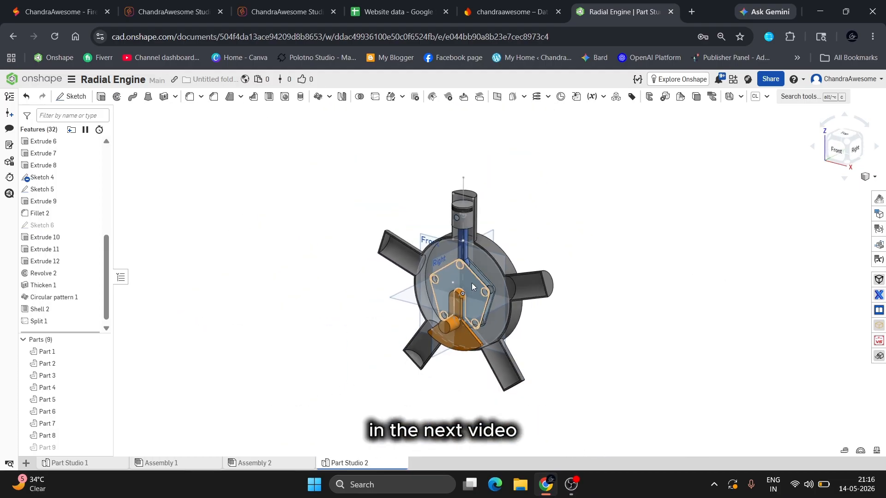